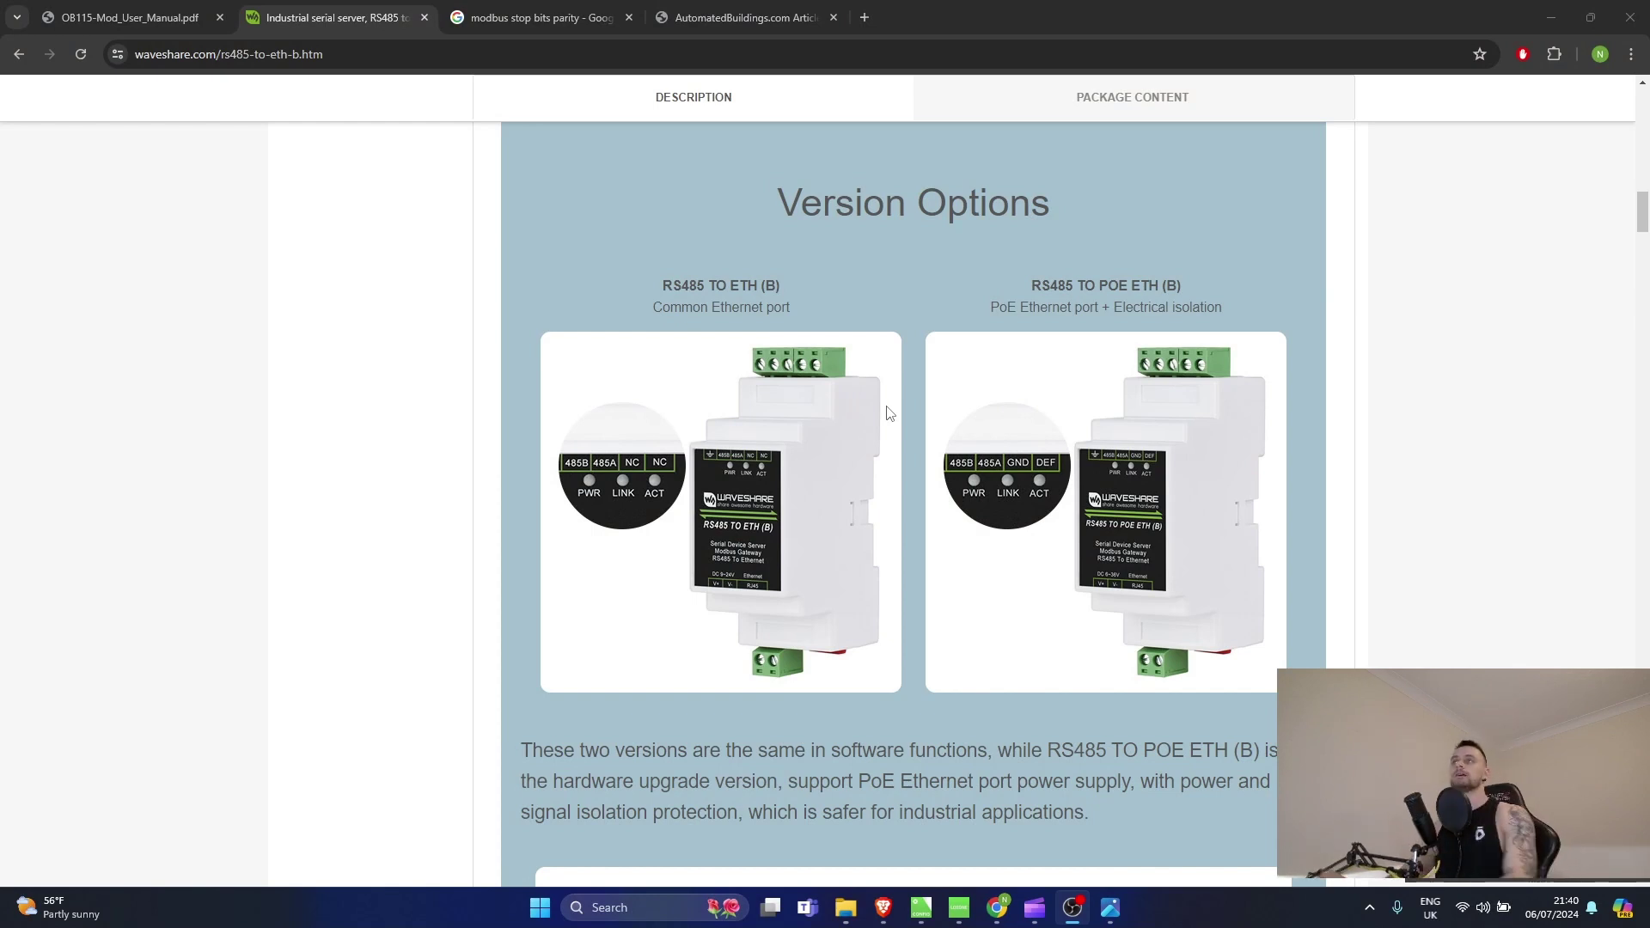
Open a new browser tab and enter the address 192.168.1.254
left_click(864, 17)
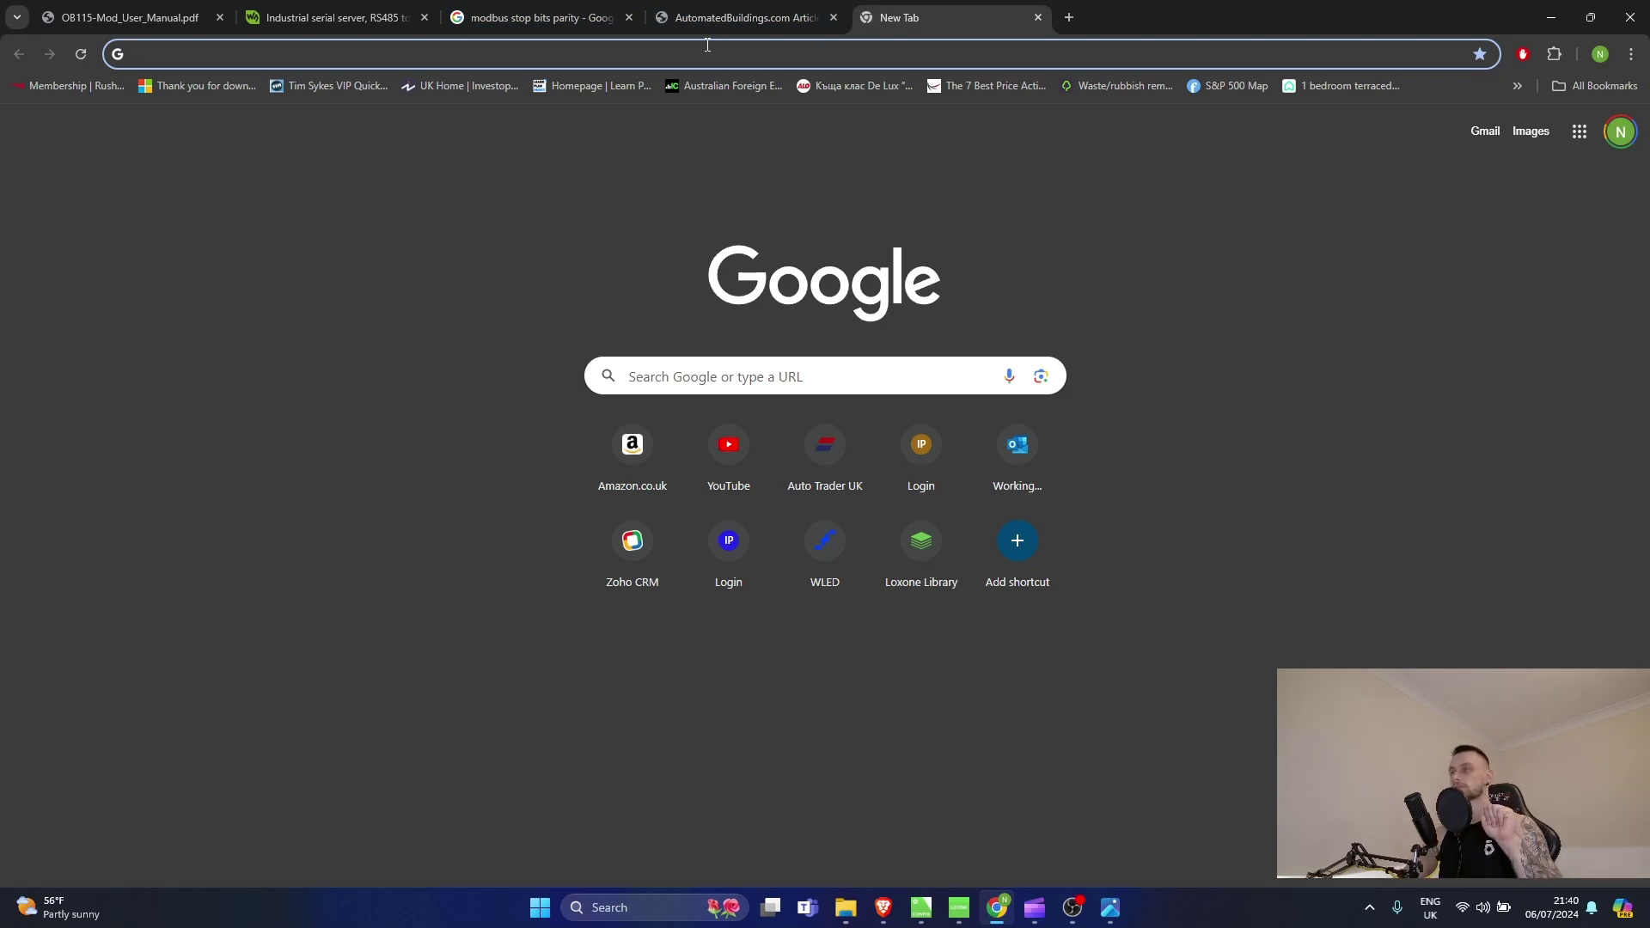
type("192.168.1.")
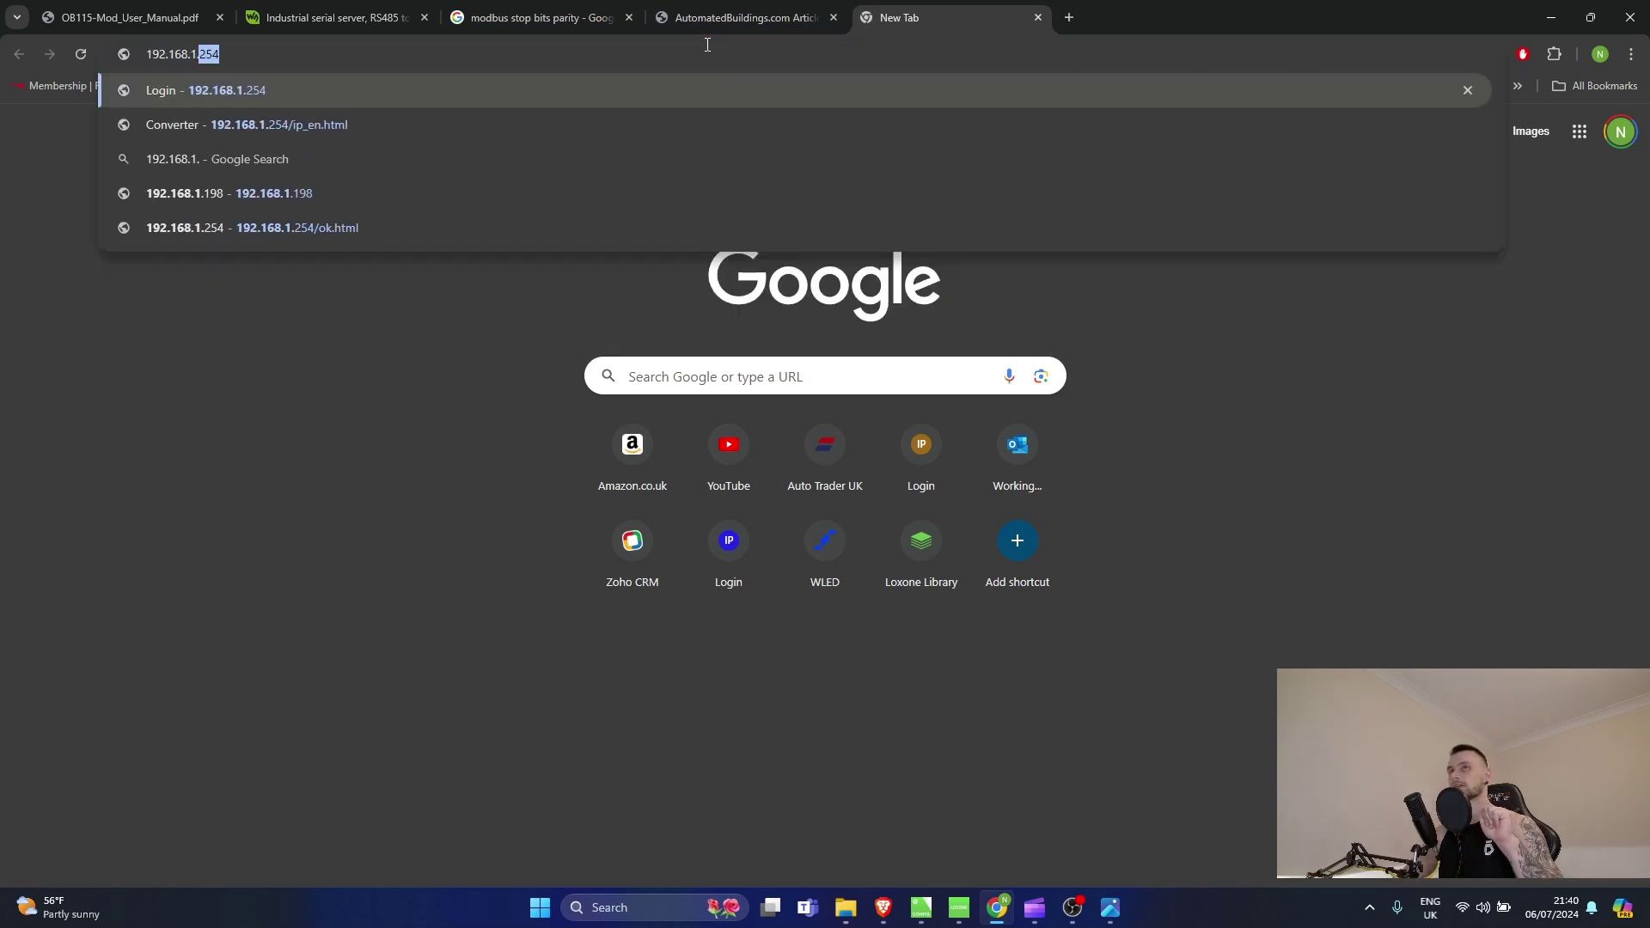
type("254")
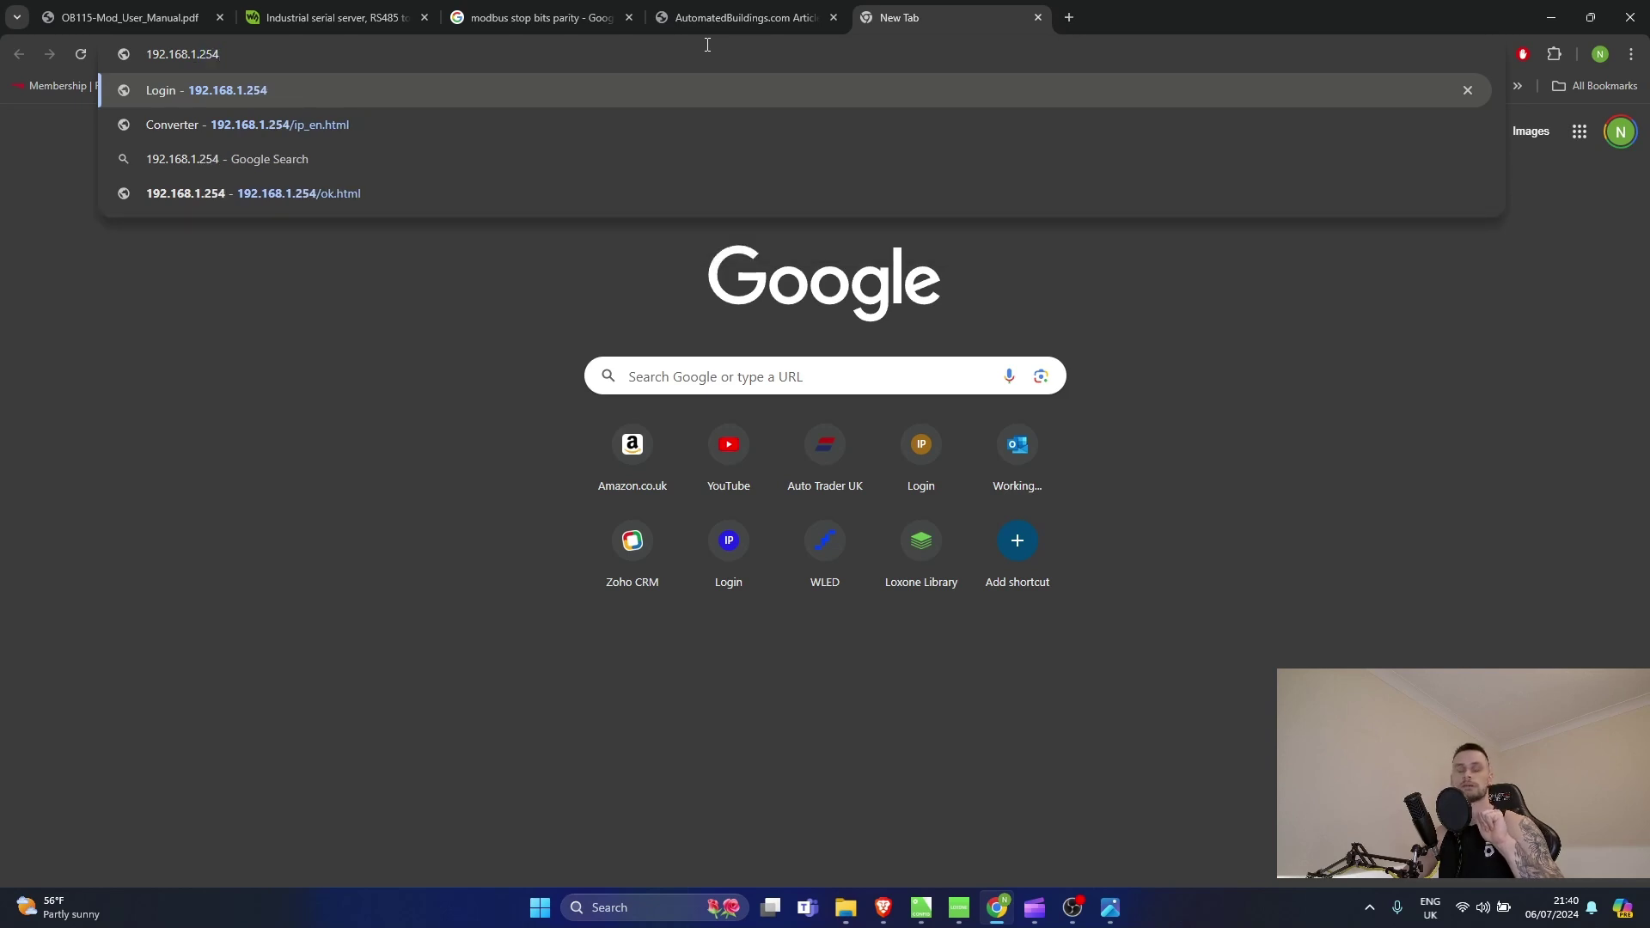
Change the address to 192.168.1.200
key("BackSpace")
key("BackSpace")
key("BackSpace")
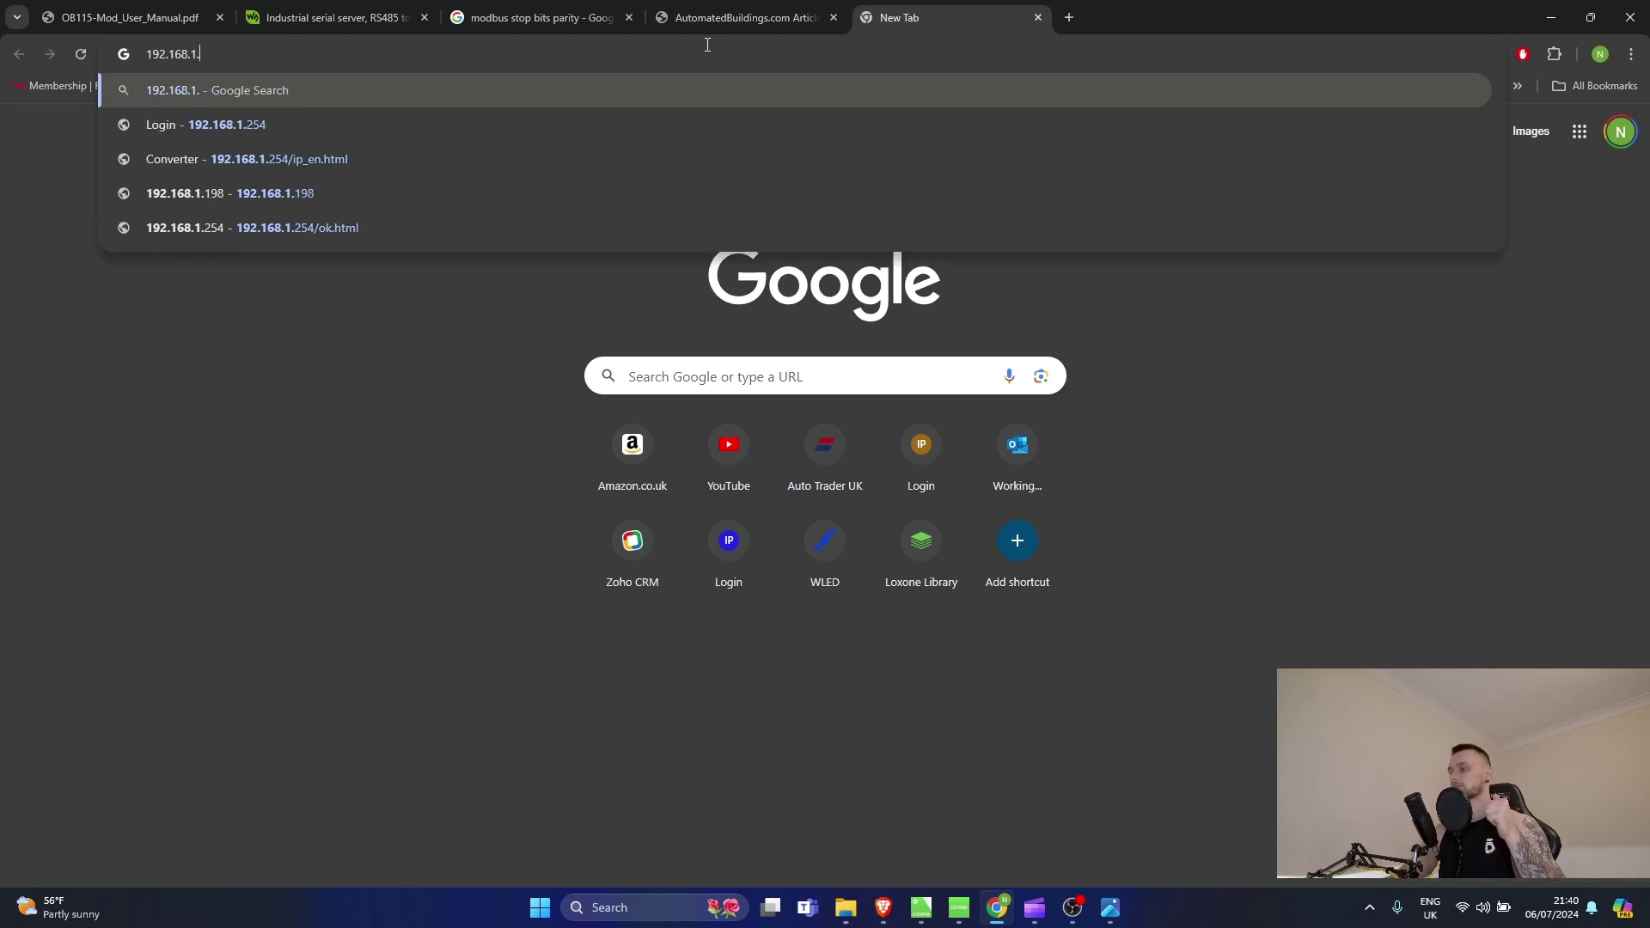
type("1")
type("200")
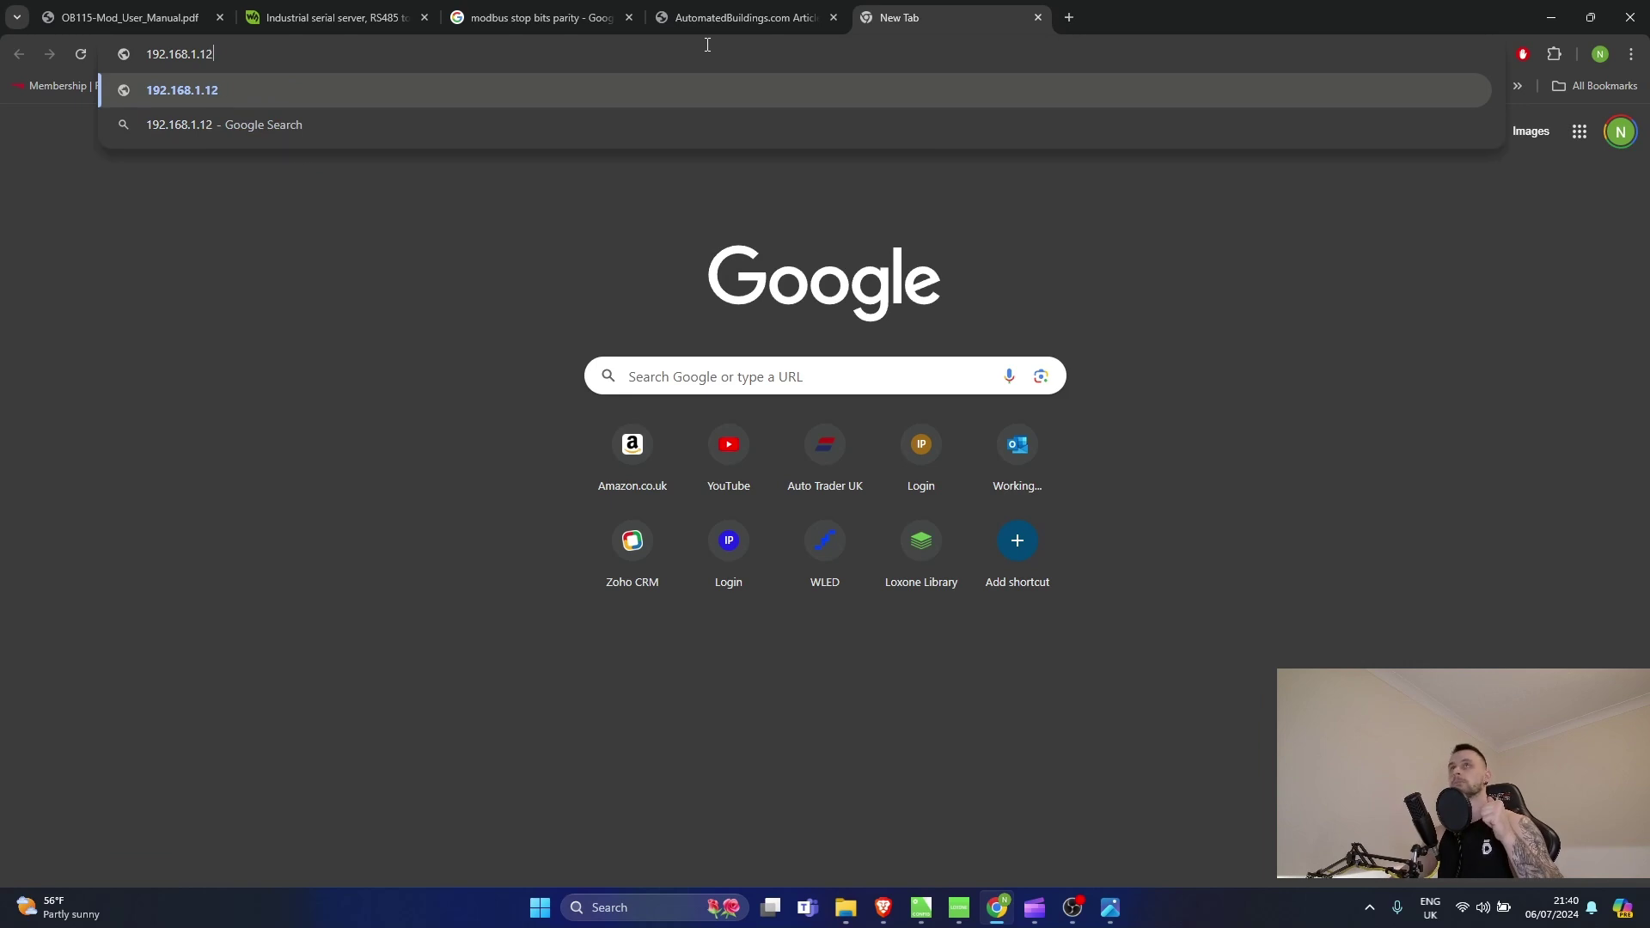
key("BackSpace")
key("BackSpace")
key("BackSpace")
key("BackSpace")
type("200")
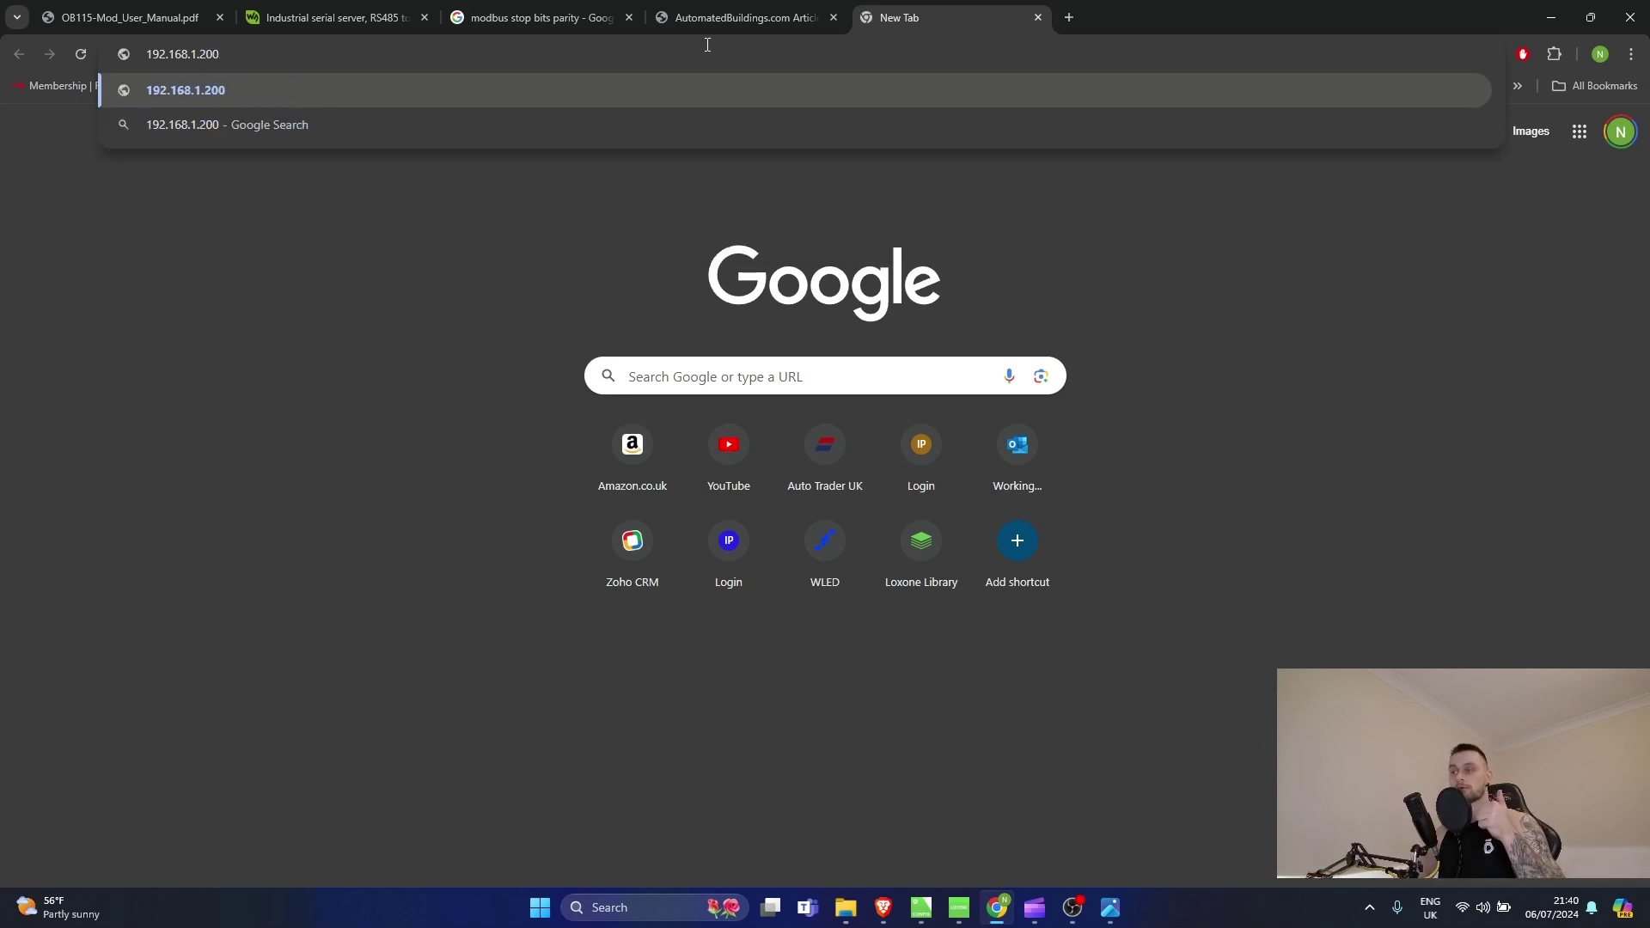
key("Return")
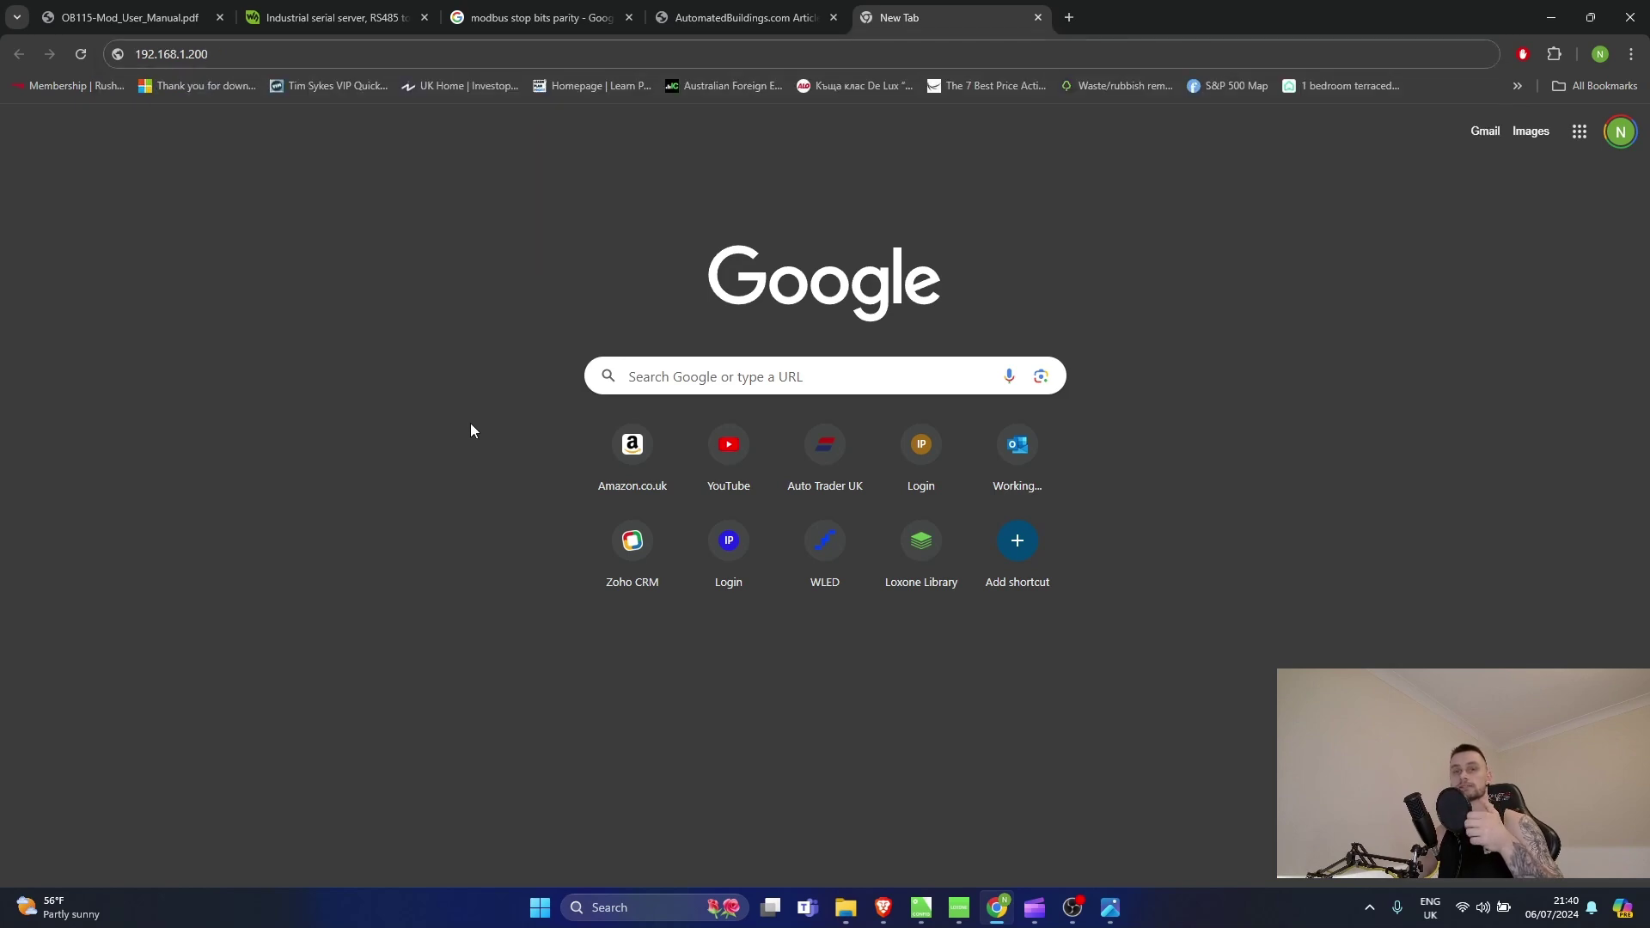
Replace the address with 192.168.0.248 without loading it
left_click(473, 52)
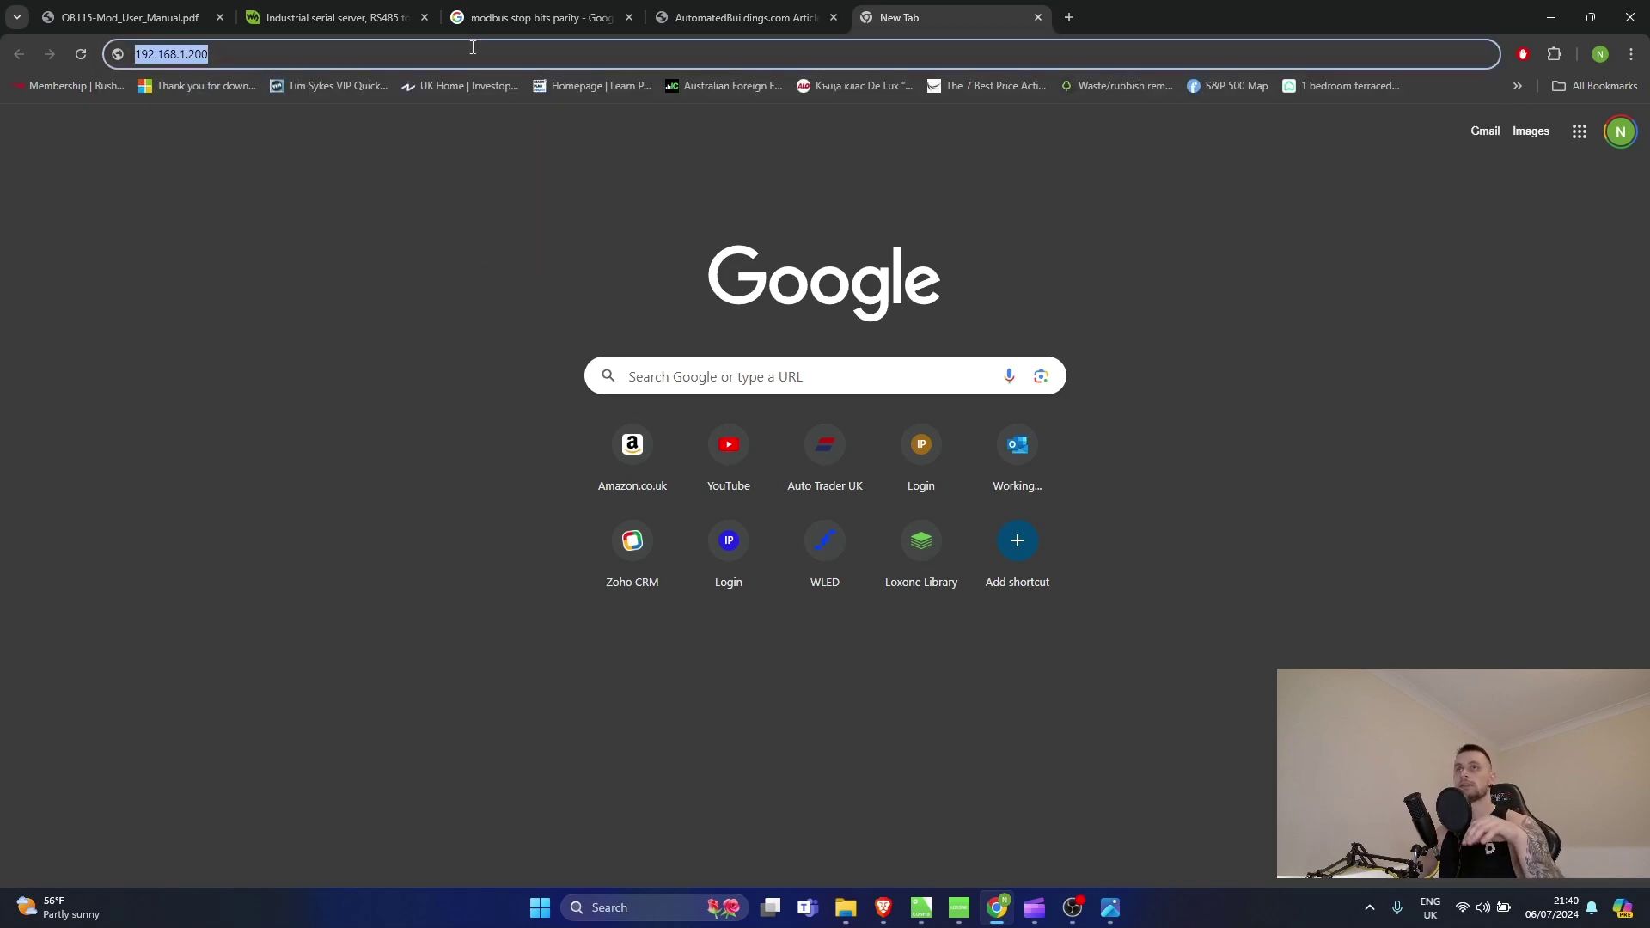
key("End")
key("BackSpace")
key("BackSpace")
key("BackSpace")
key("BackSpace")
key("BackSpace")
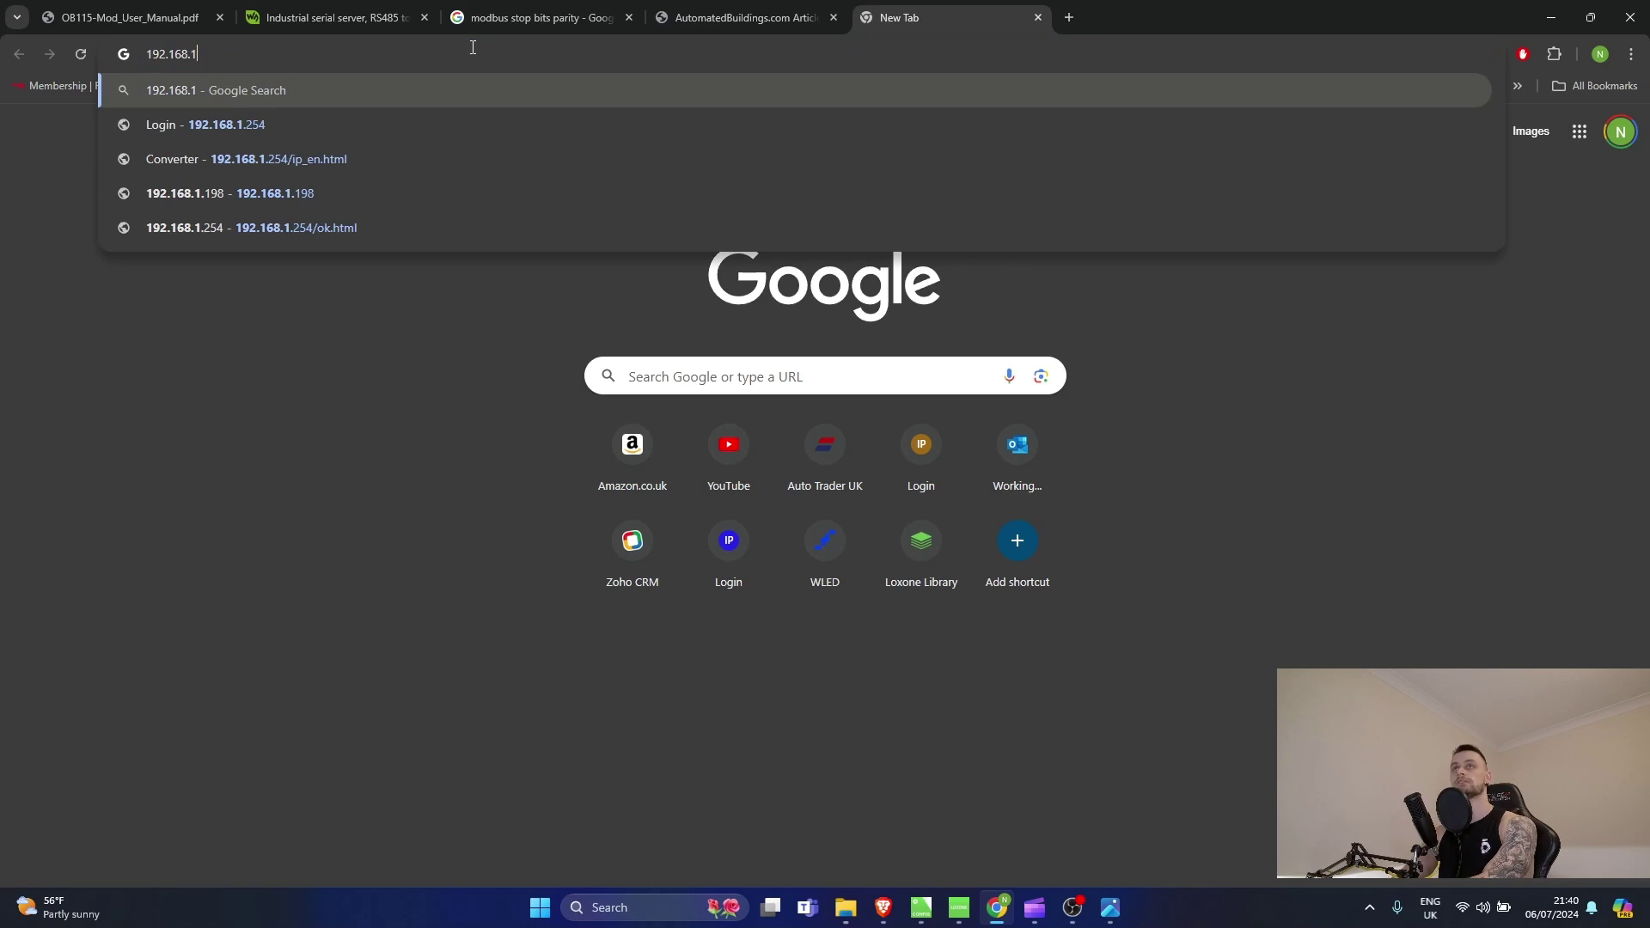
type("0.")
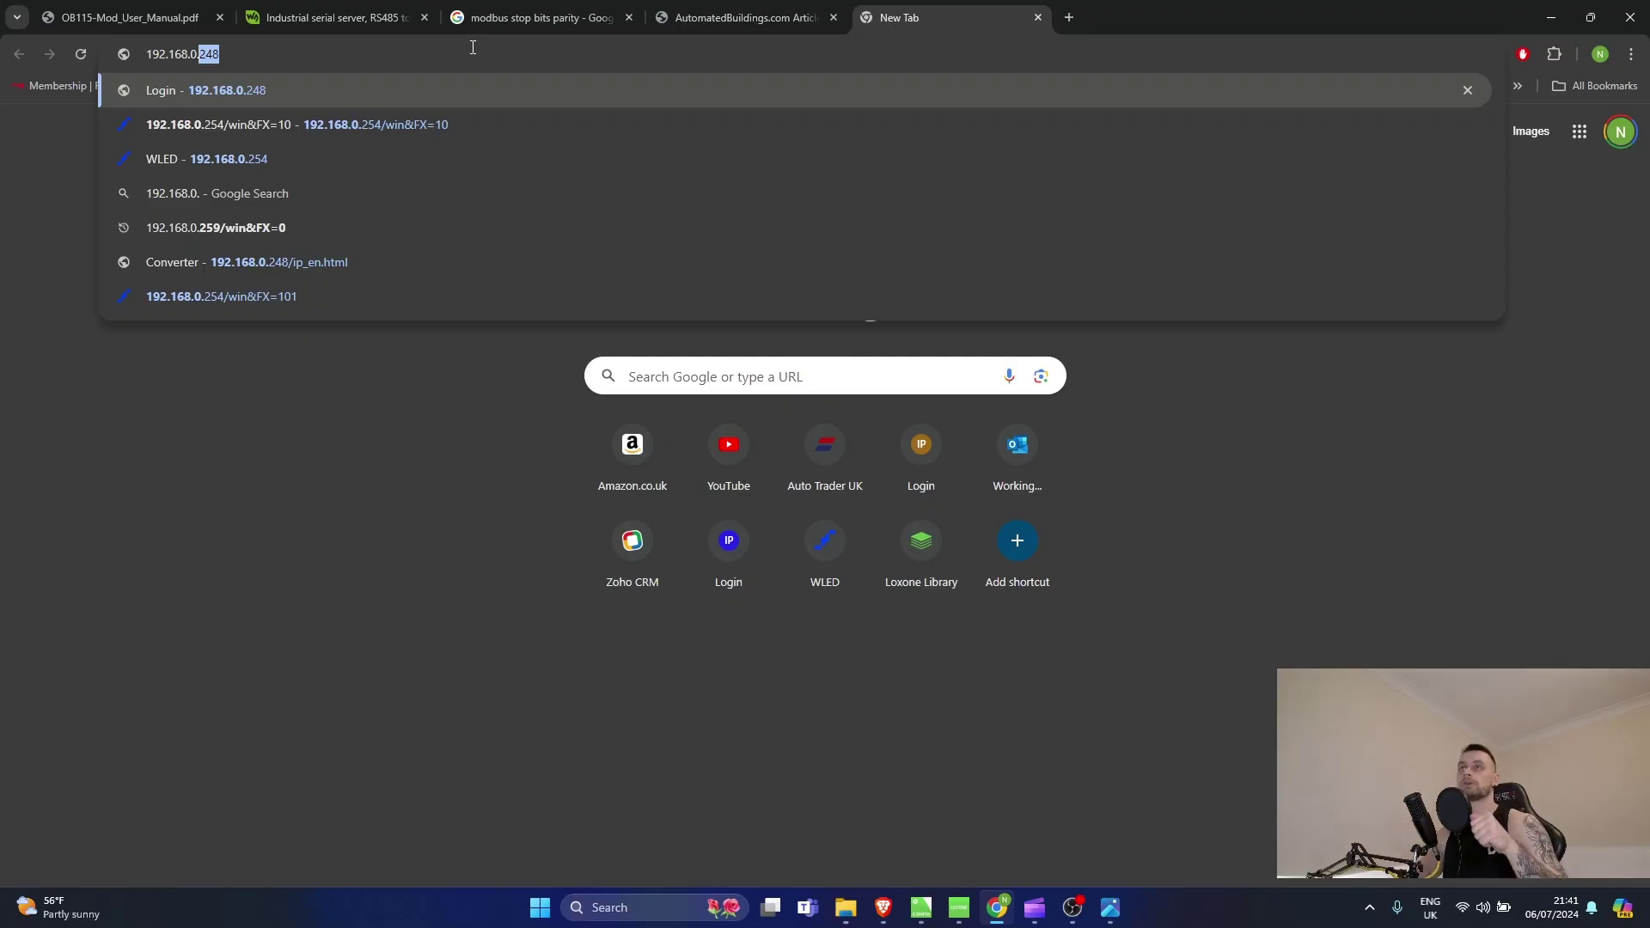
left_click(383, 525)
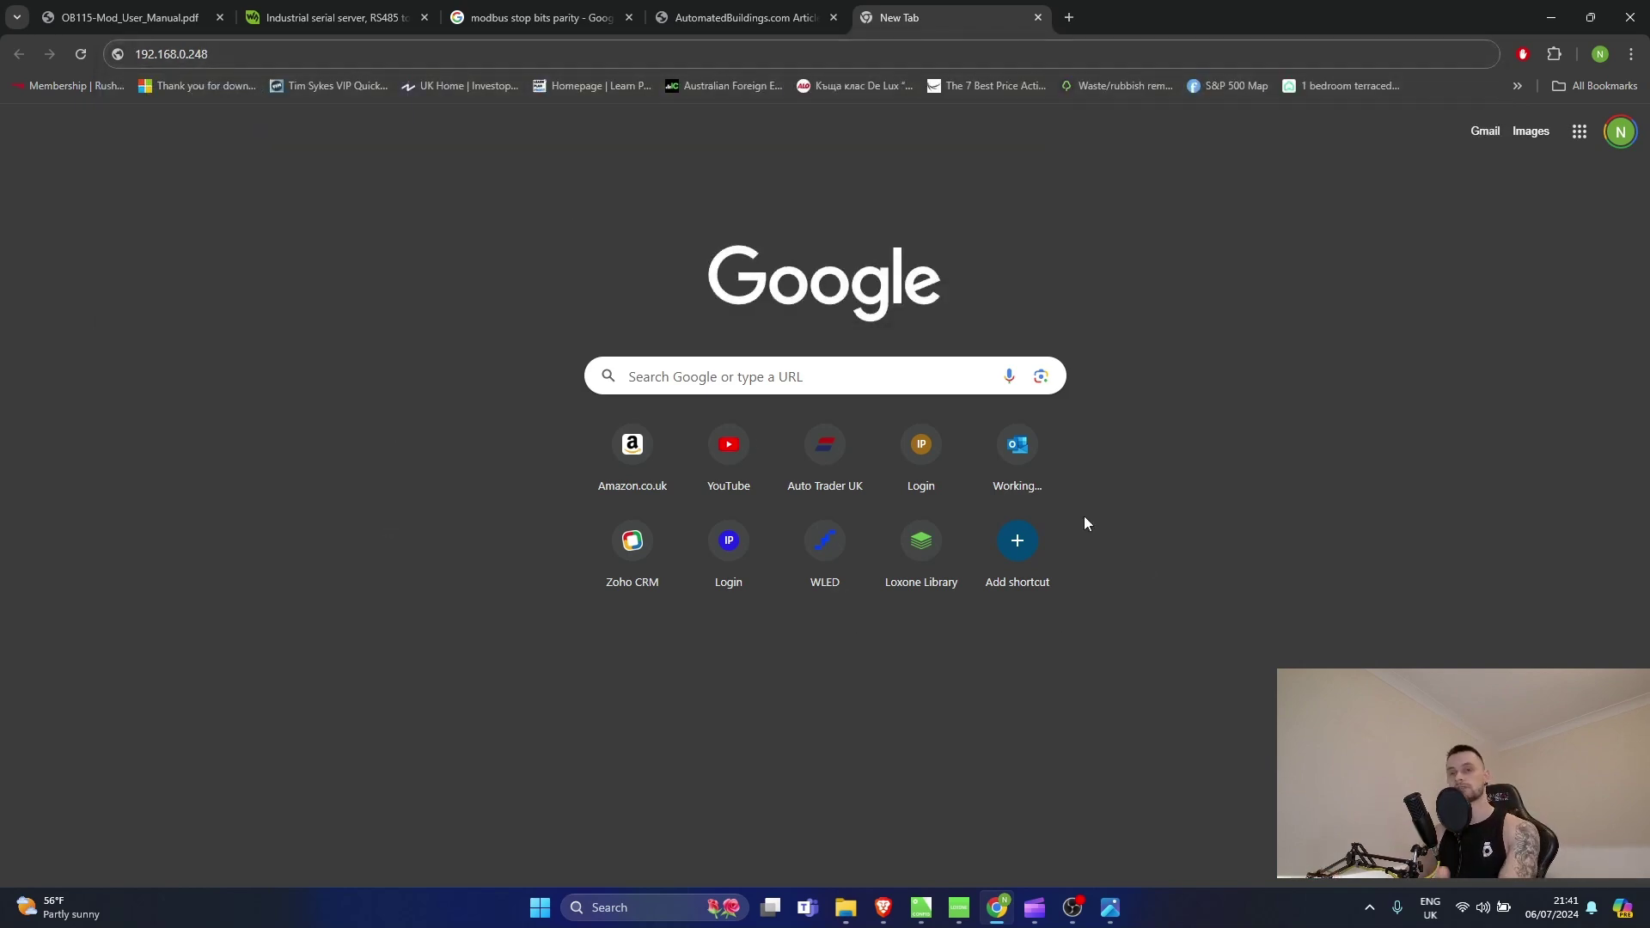
Open the properties of the UniFi Wi-Fi network and switch its IP assignment to Manual with IPv4 turned on
left_click(1460, 908)
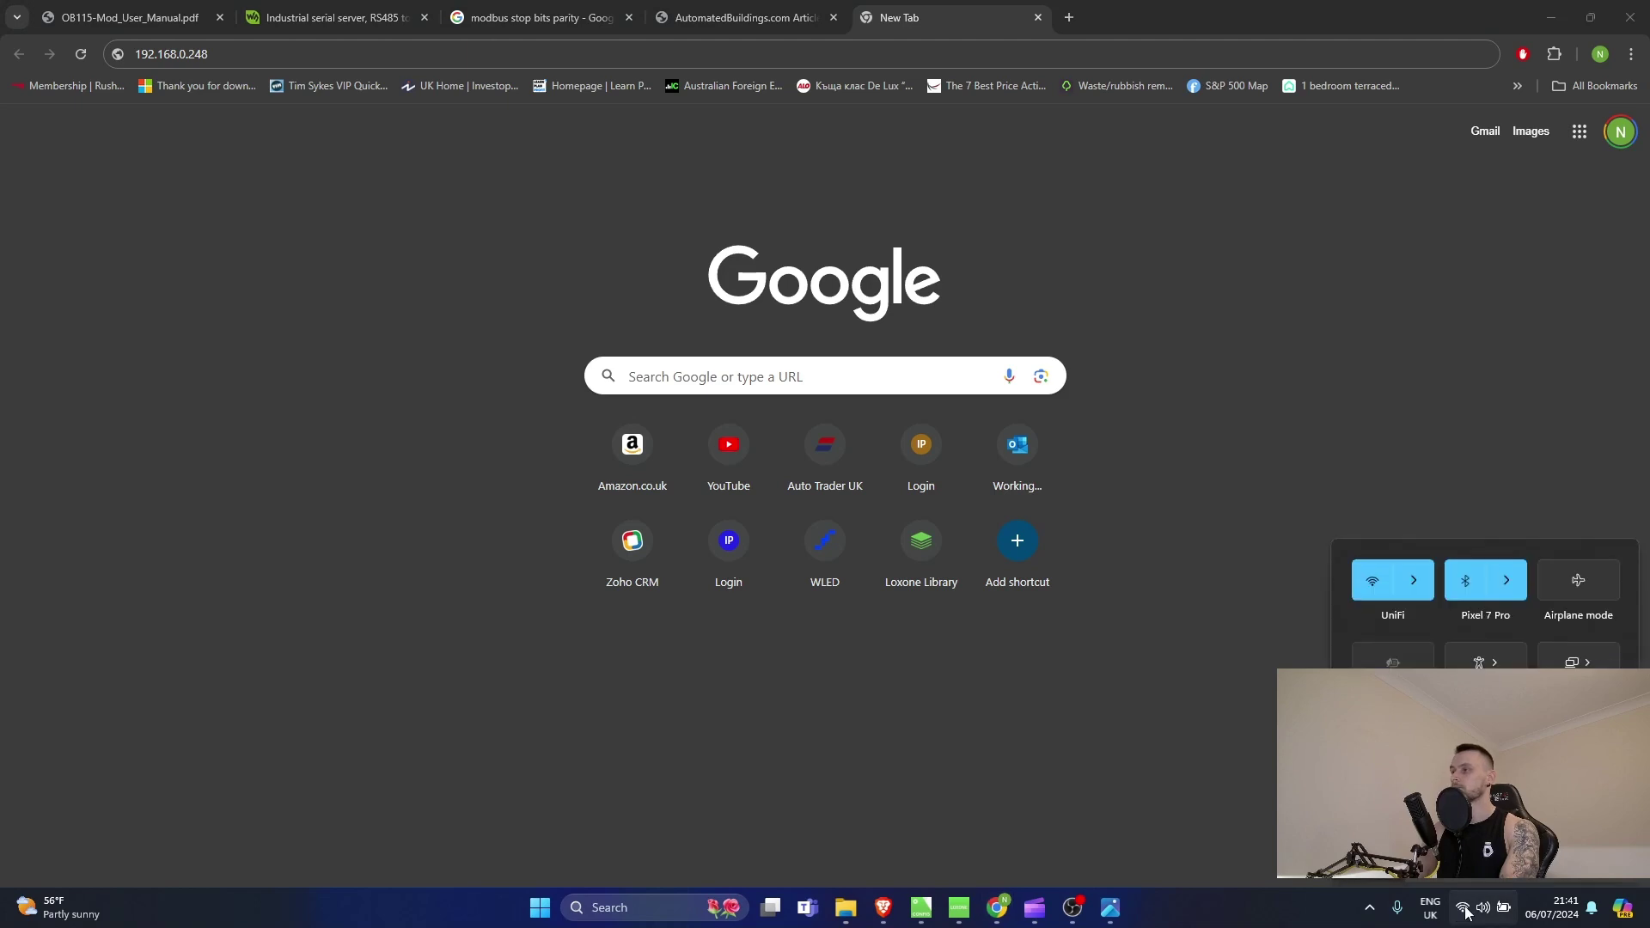
left_click(1431, 574)
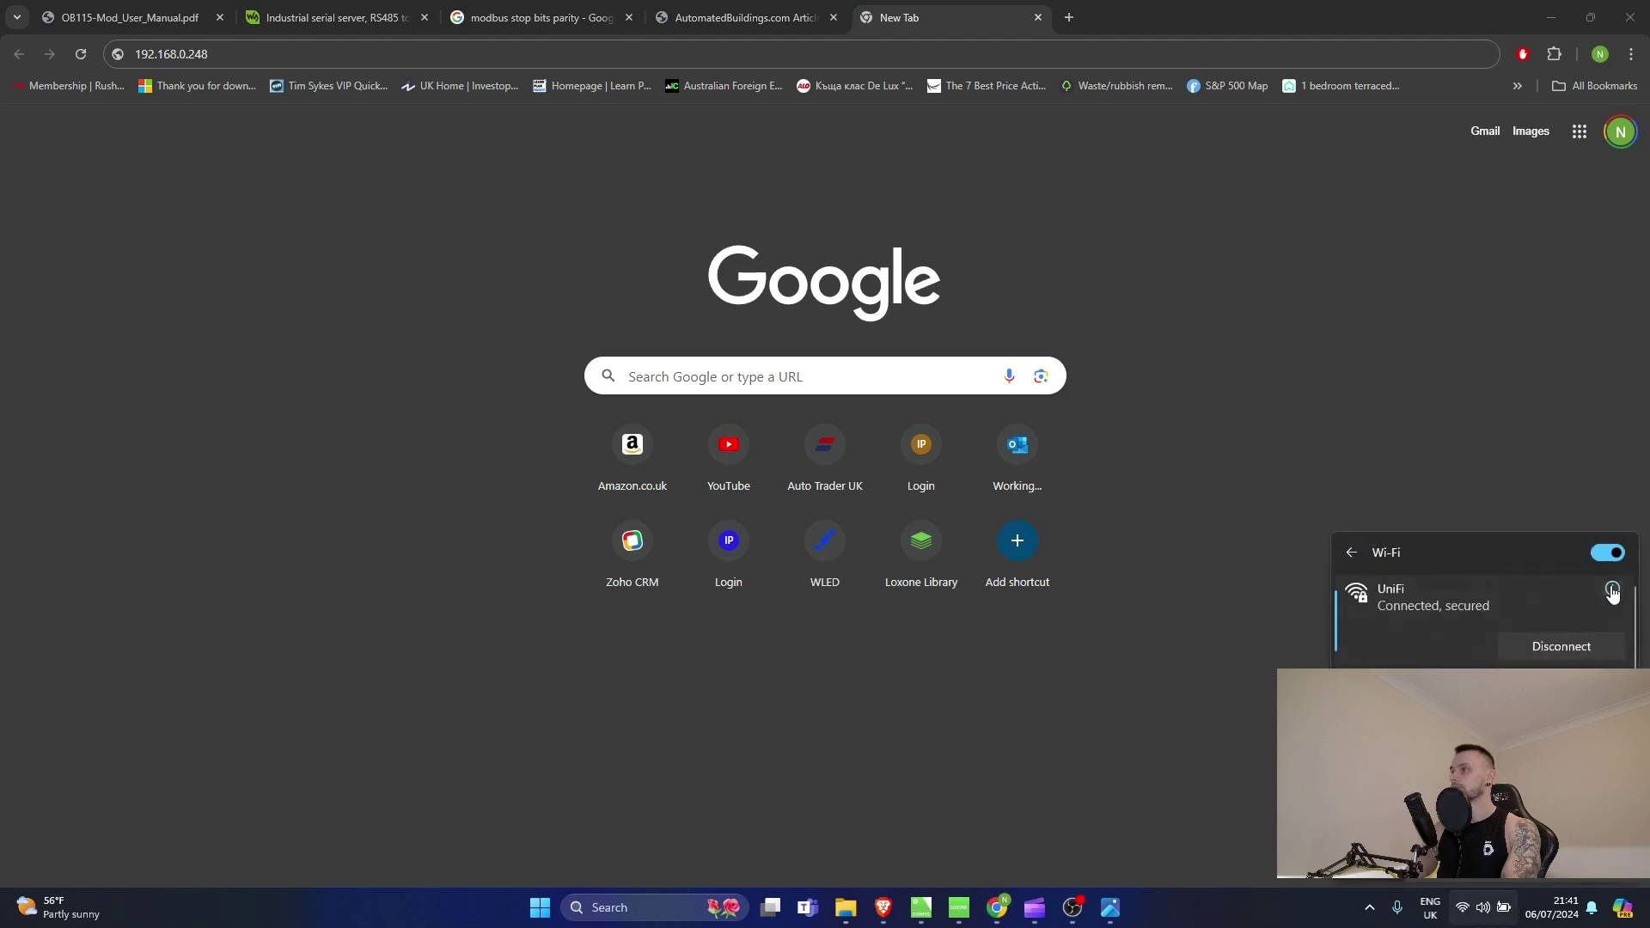
left_click(1612, 591)
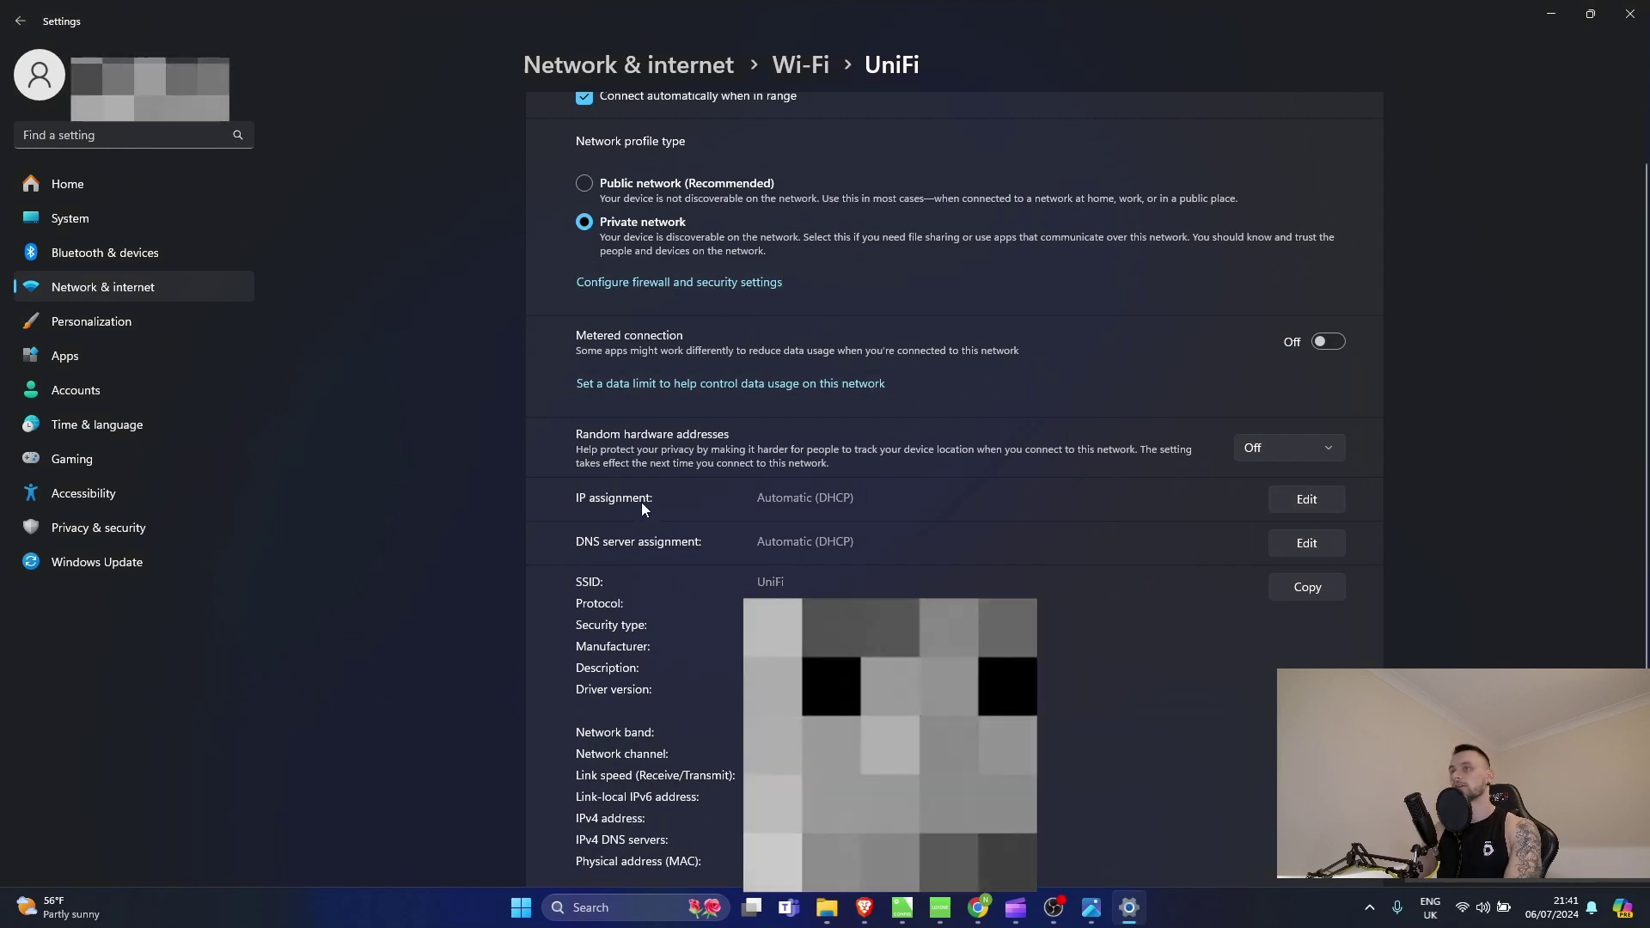
left_click(1320, 499)
left_click(750, 416)
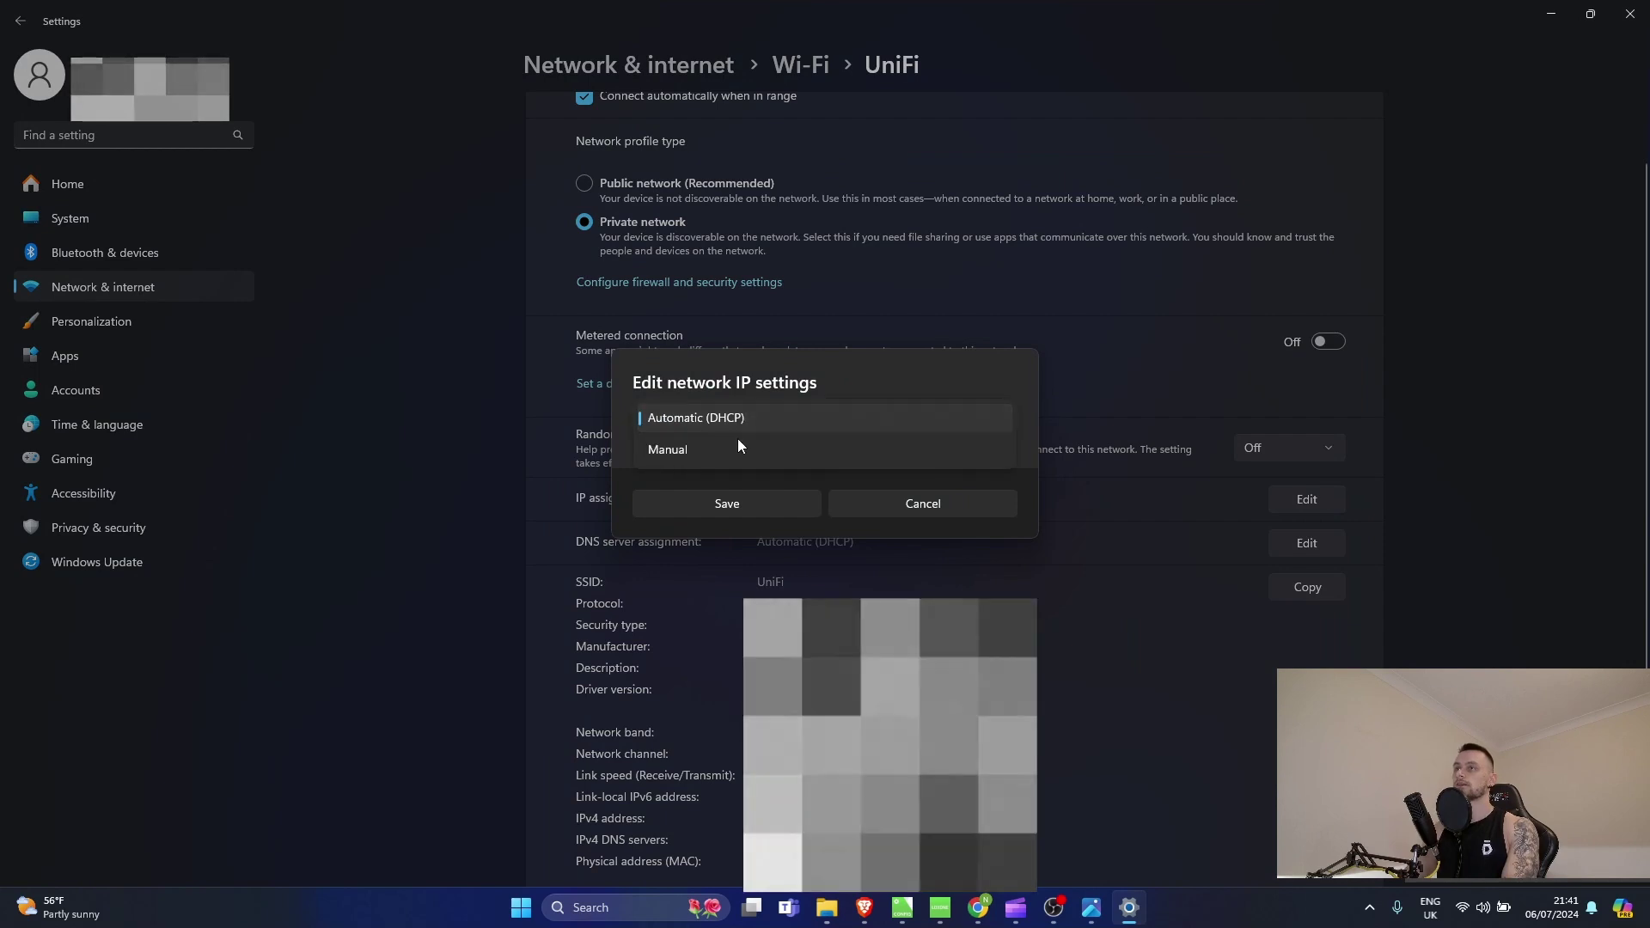
left_click(735, 445)
left_click(649, 422)
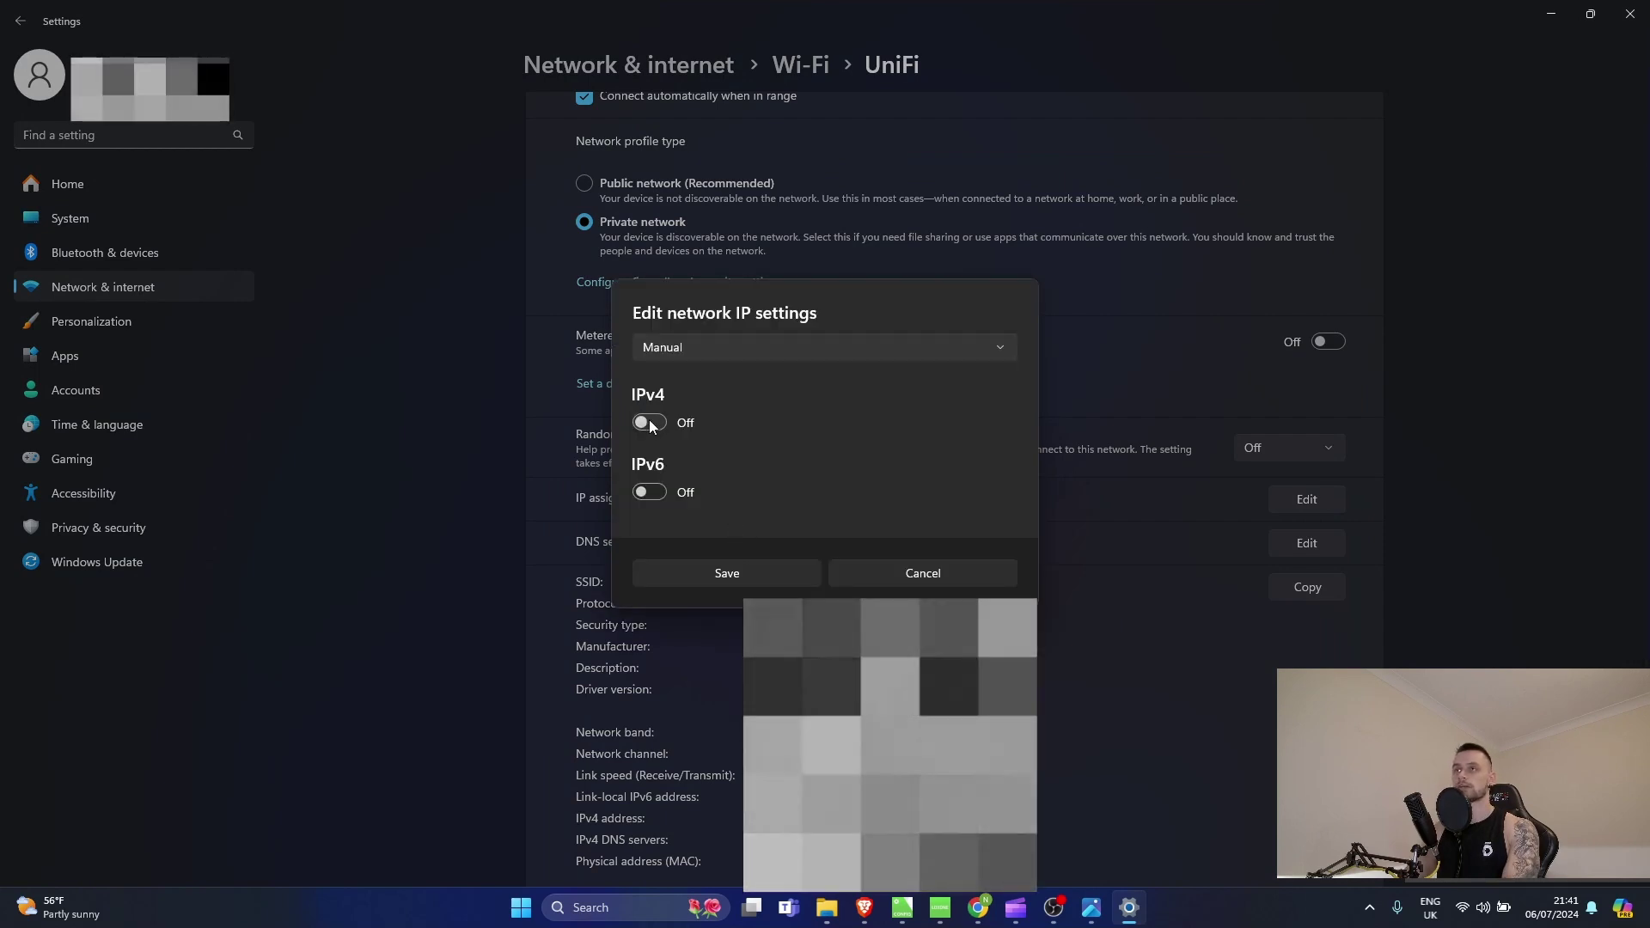
Enter the IP address 192.168.1.50, subnet mask 255.255.255.0 and gateway 192.168.0.1 for IPv4
left_click(767, 324)
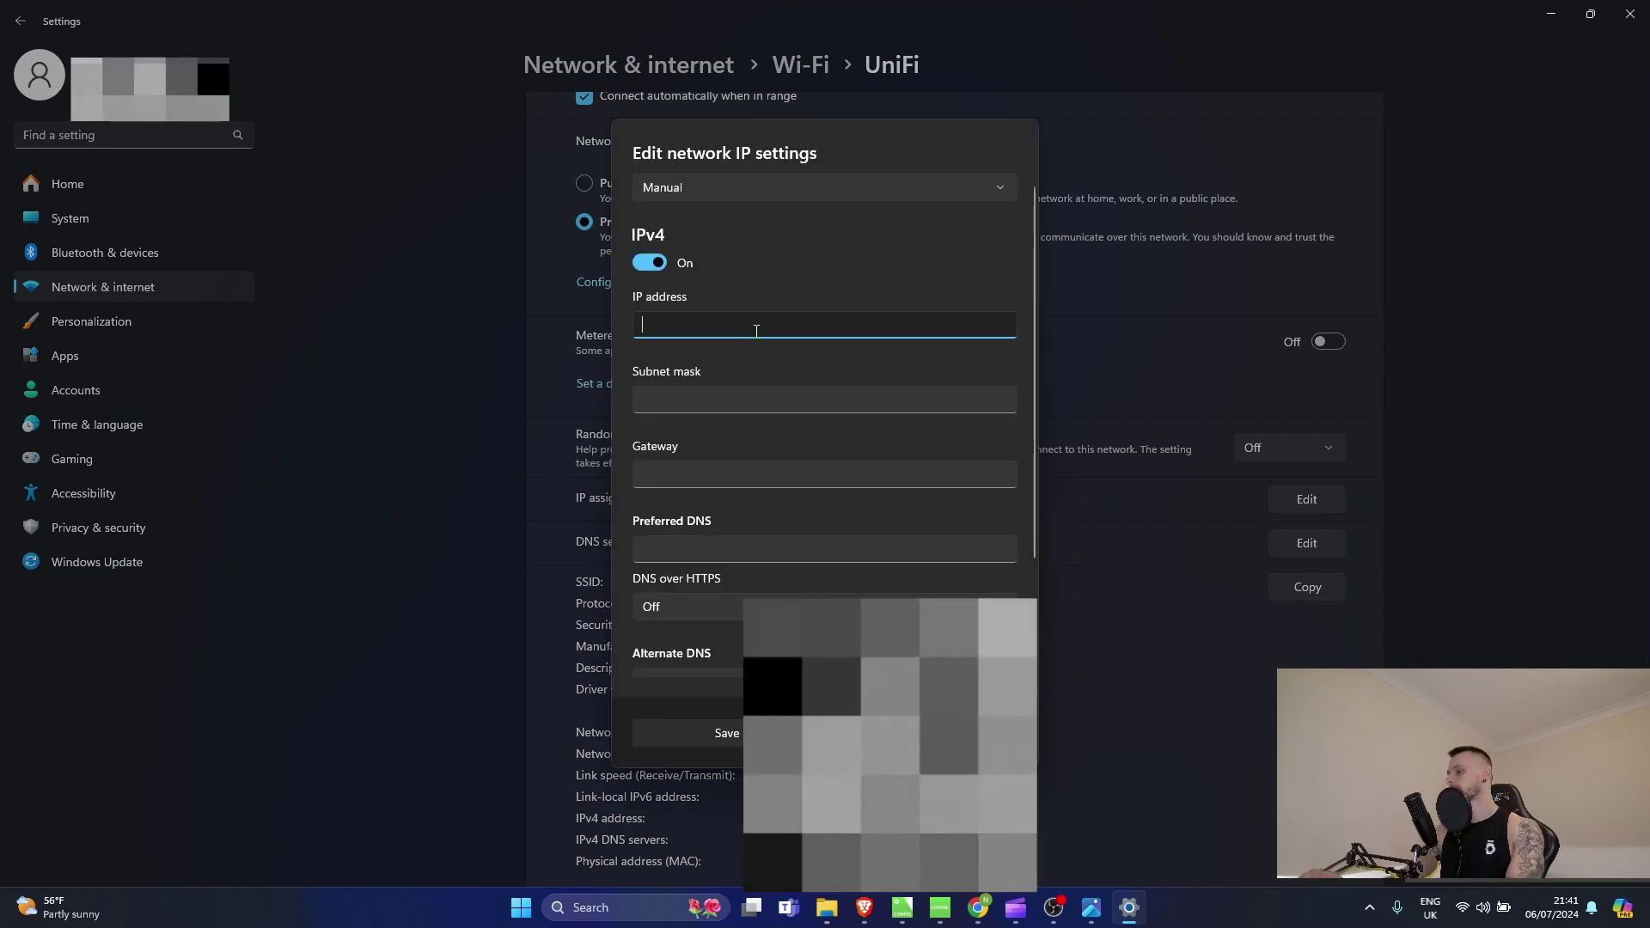
type("192.168.1.50")
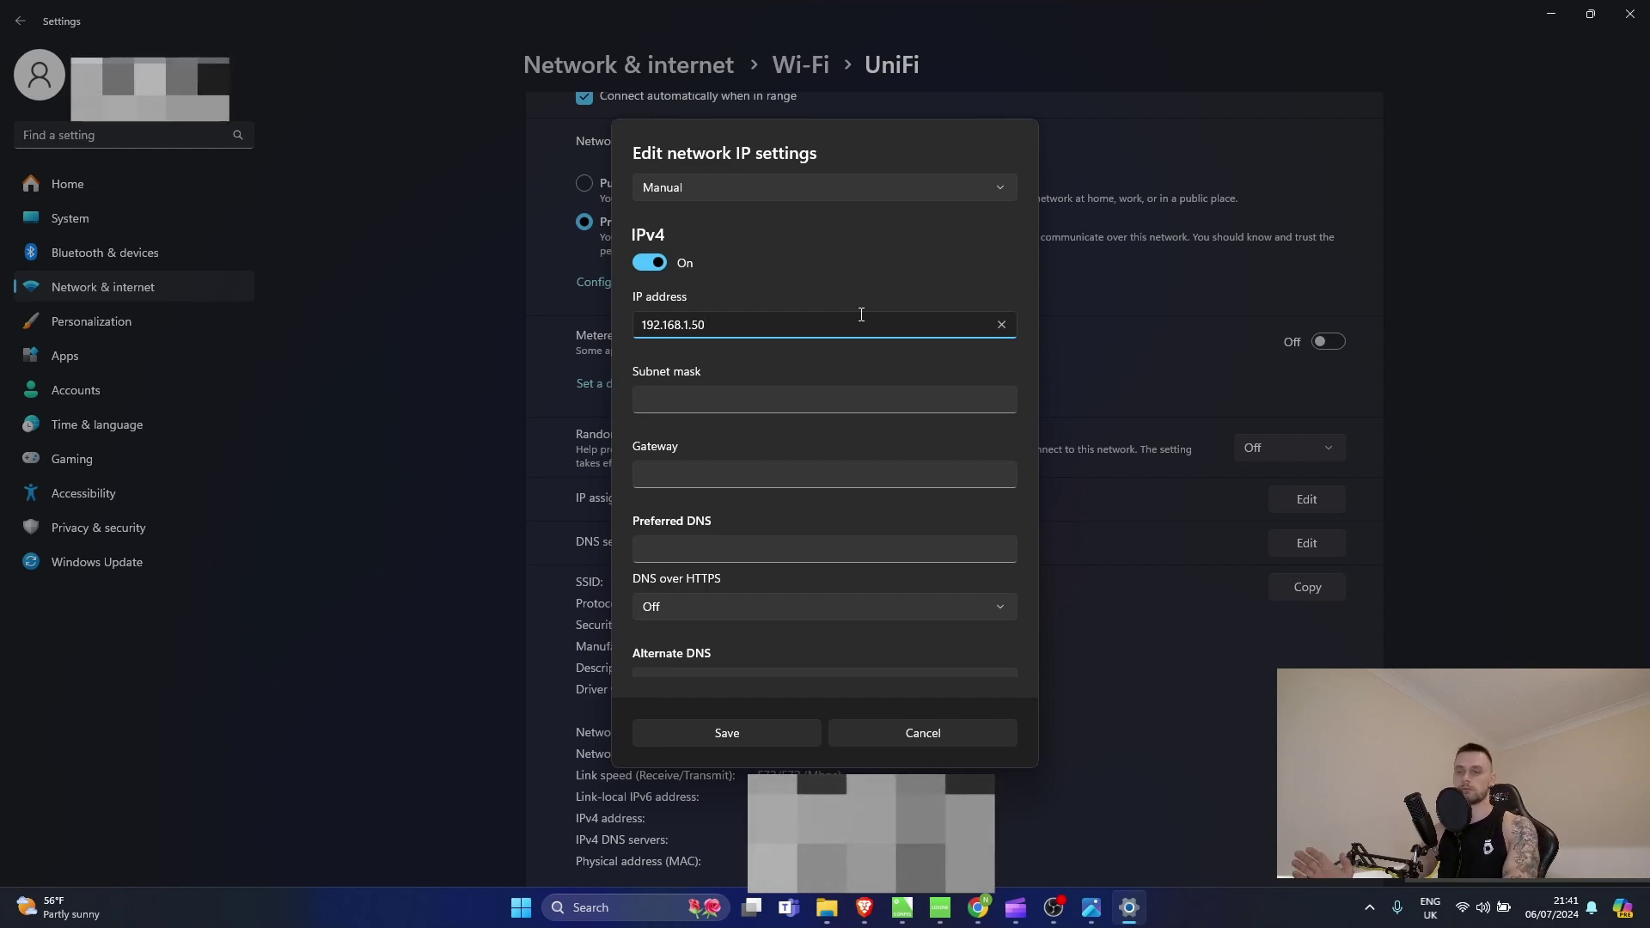
key("Tab")
type("255.")
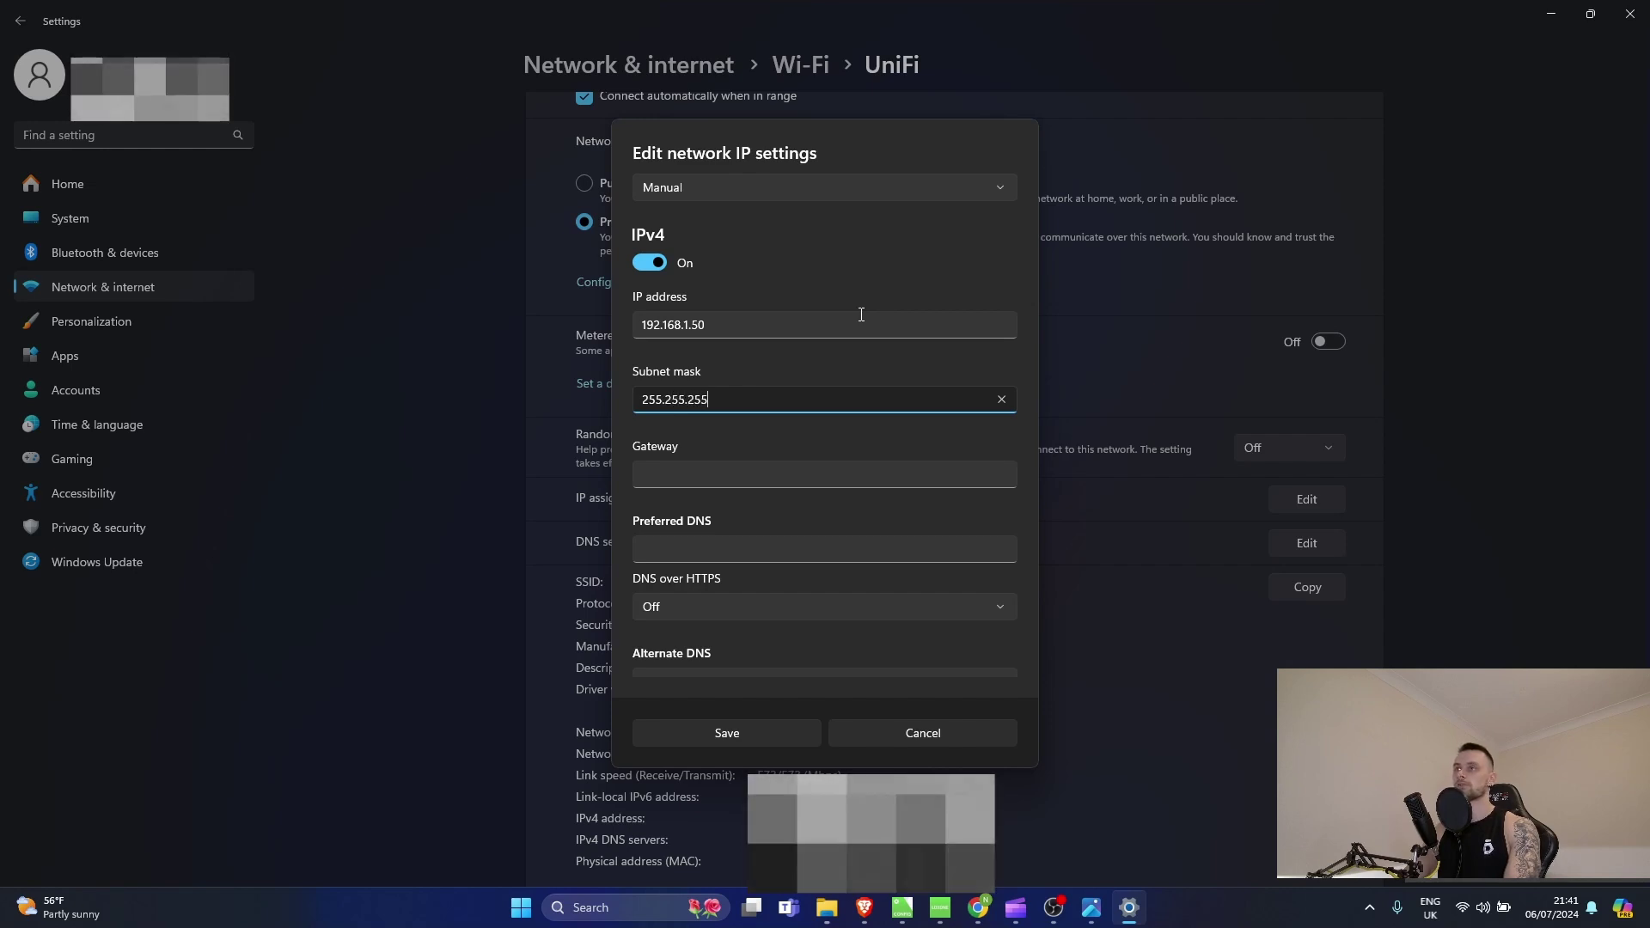
key("Tab")
type("19")
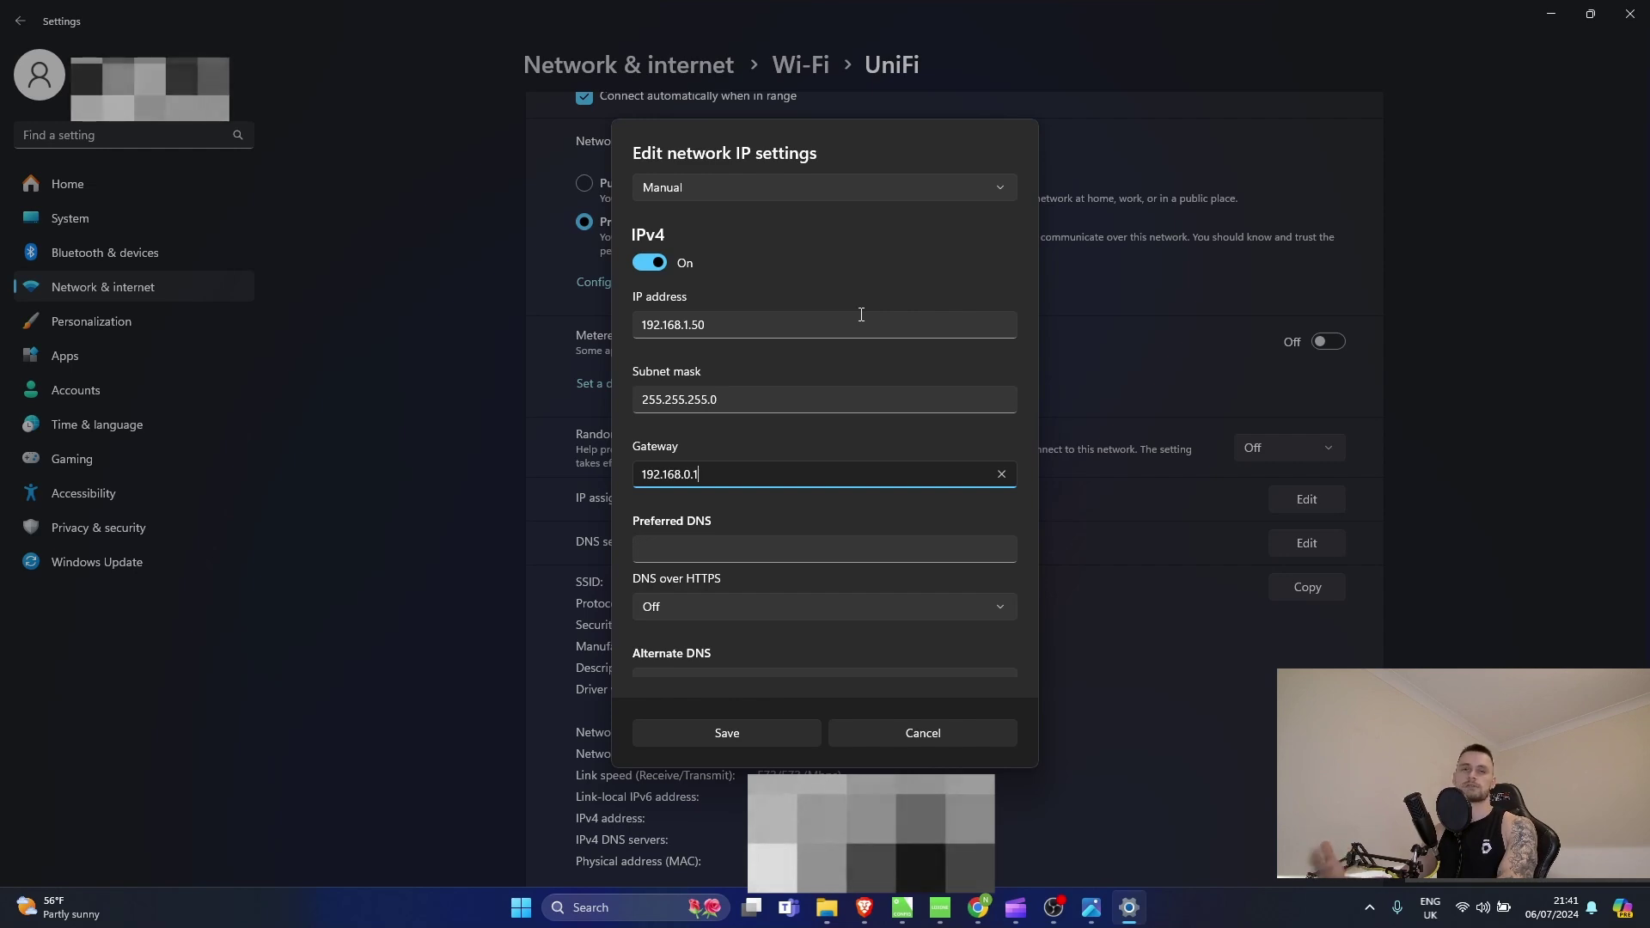
Set the preferred DNS to 192.168.0.1 and the alternate DNS to 1.1.1.1
key("Tab")
type("1")
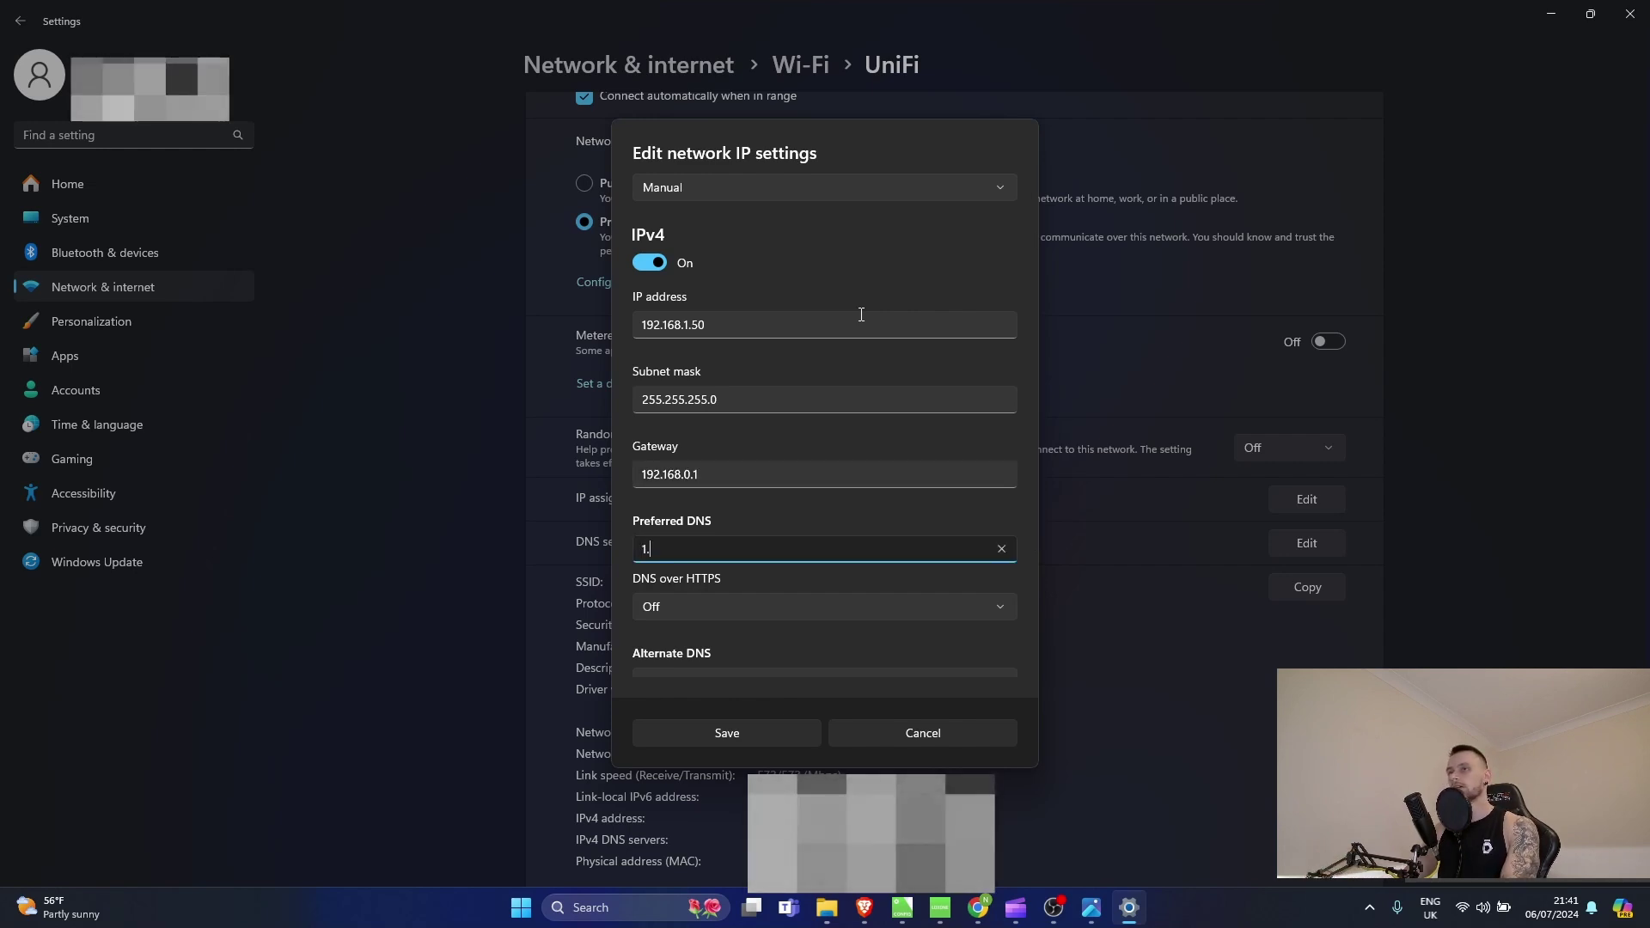
type("9")
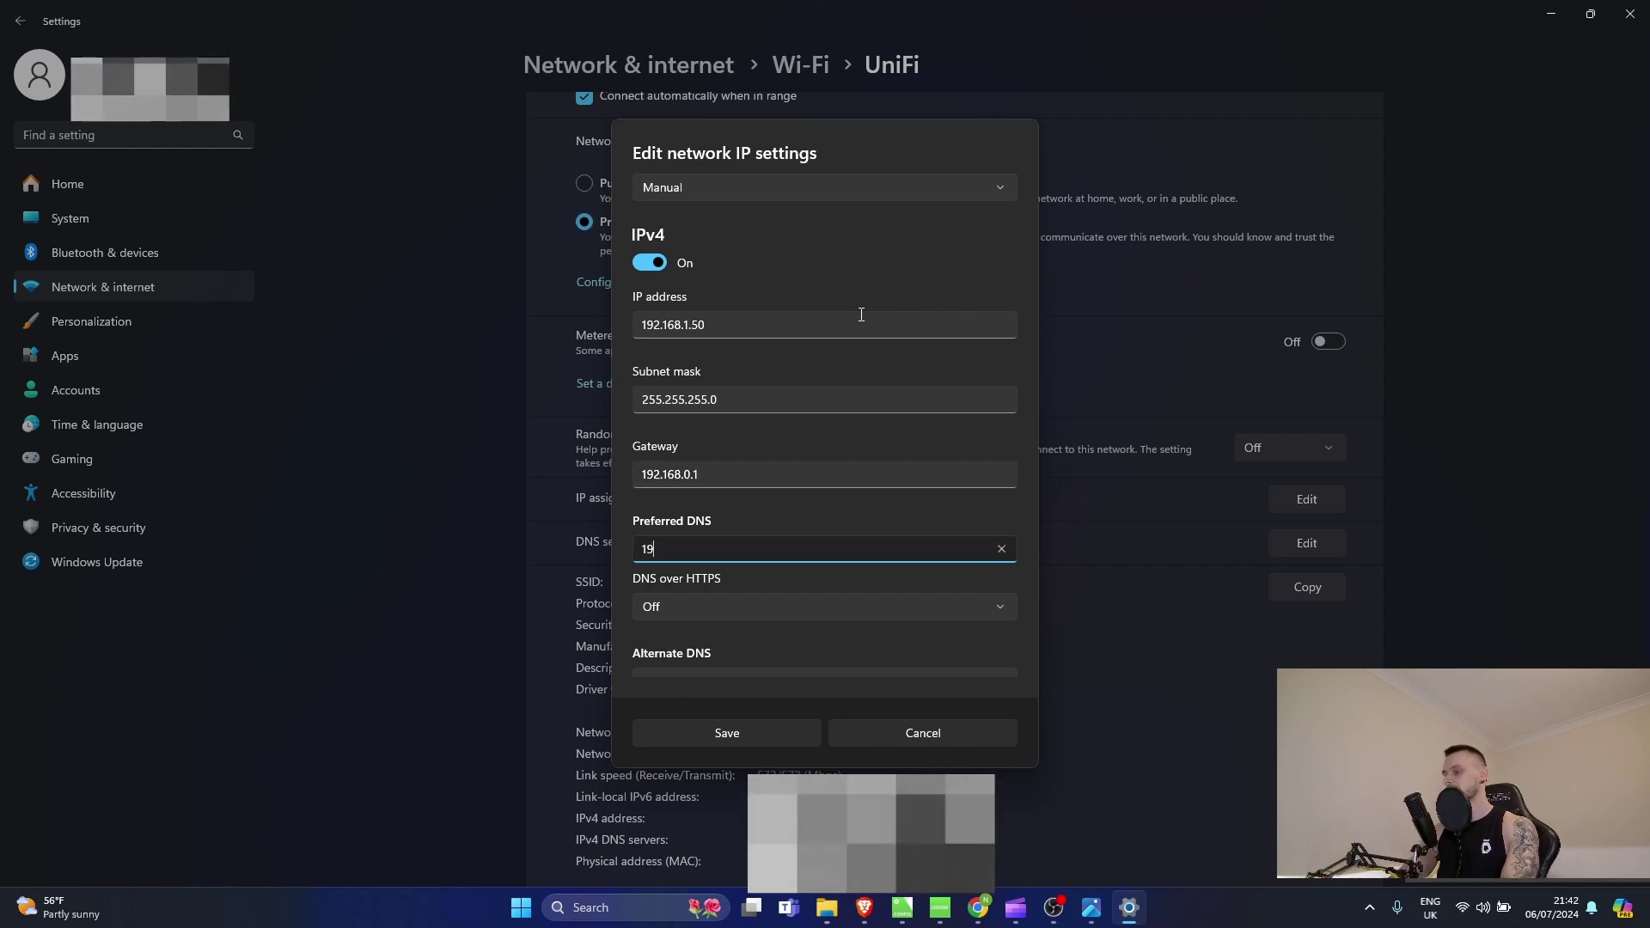
type("2.168.0.1")
key("Tab")
key("Tab")
type("1.1.1.1")
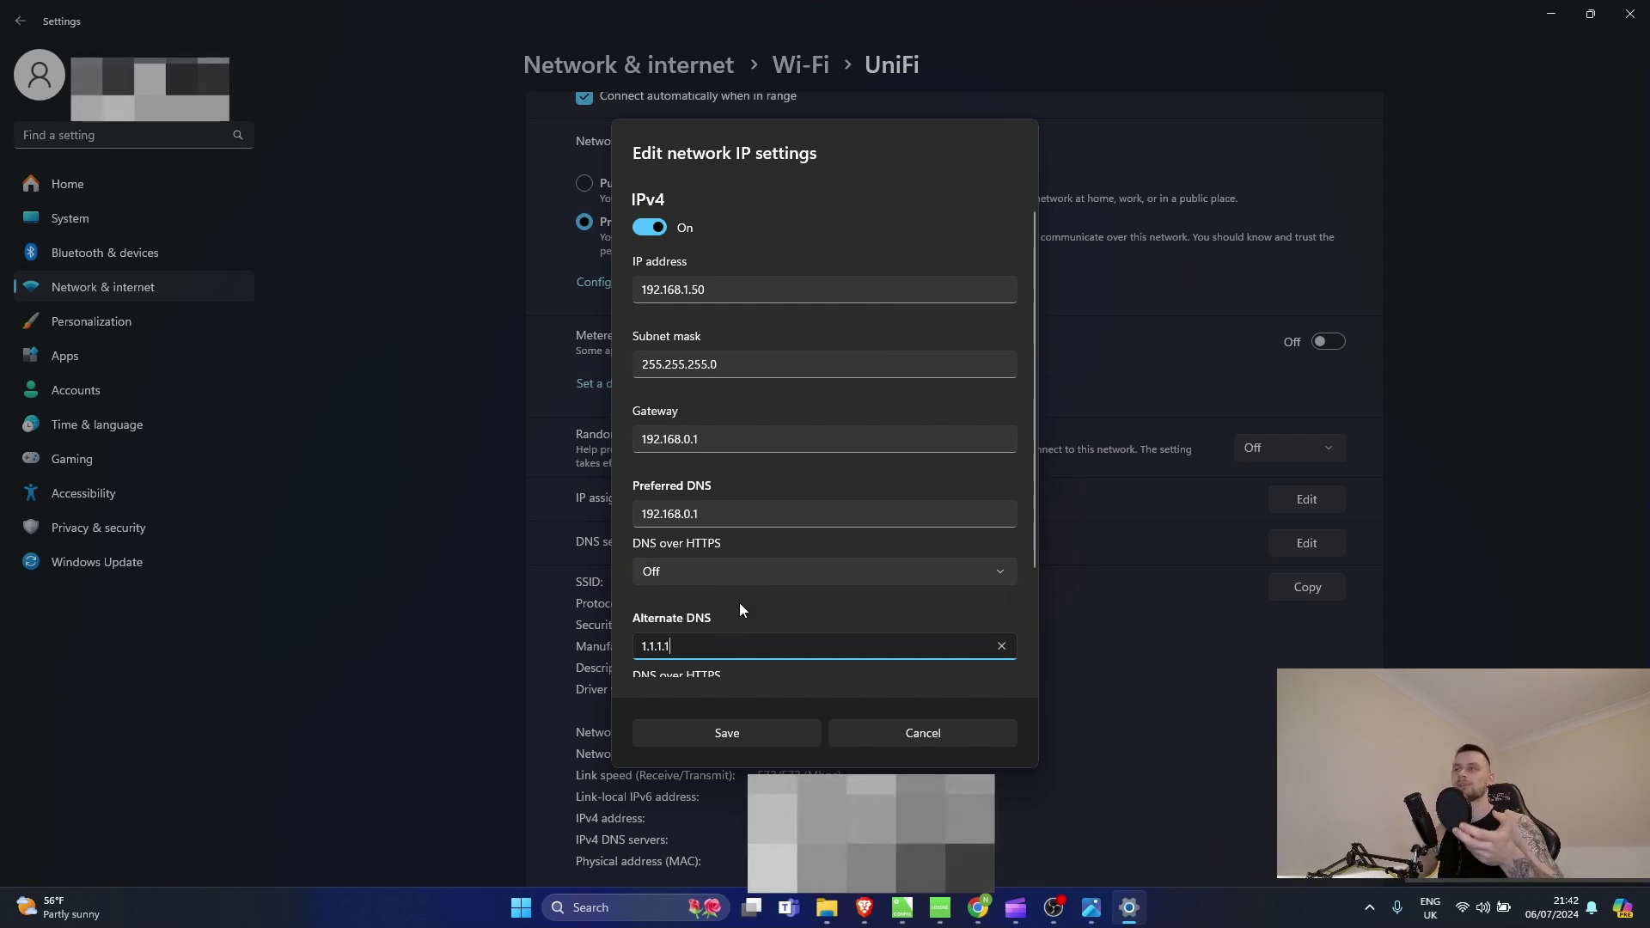
Save the manual network IP settings and check the UniFi Wi-Fi connection status
left_click_drag(742, 289, 543, 288)
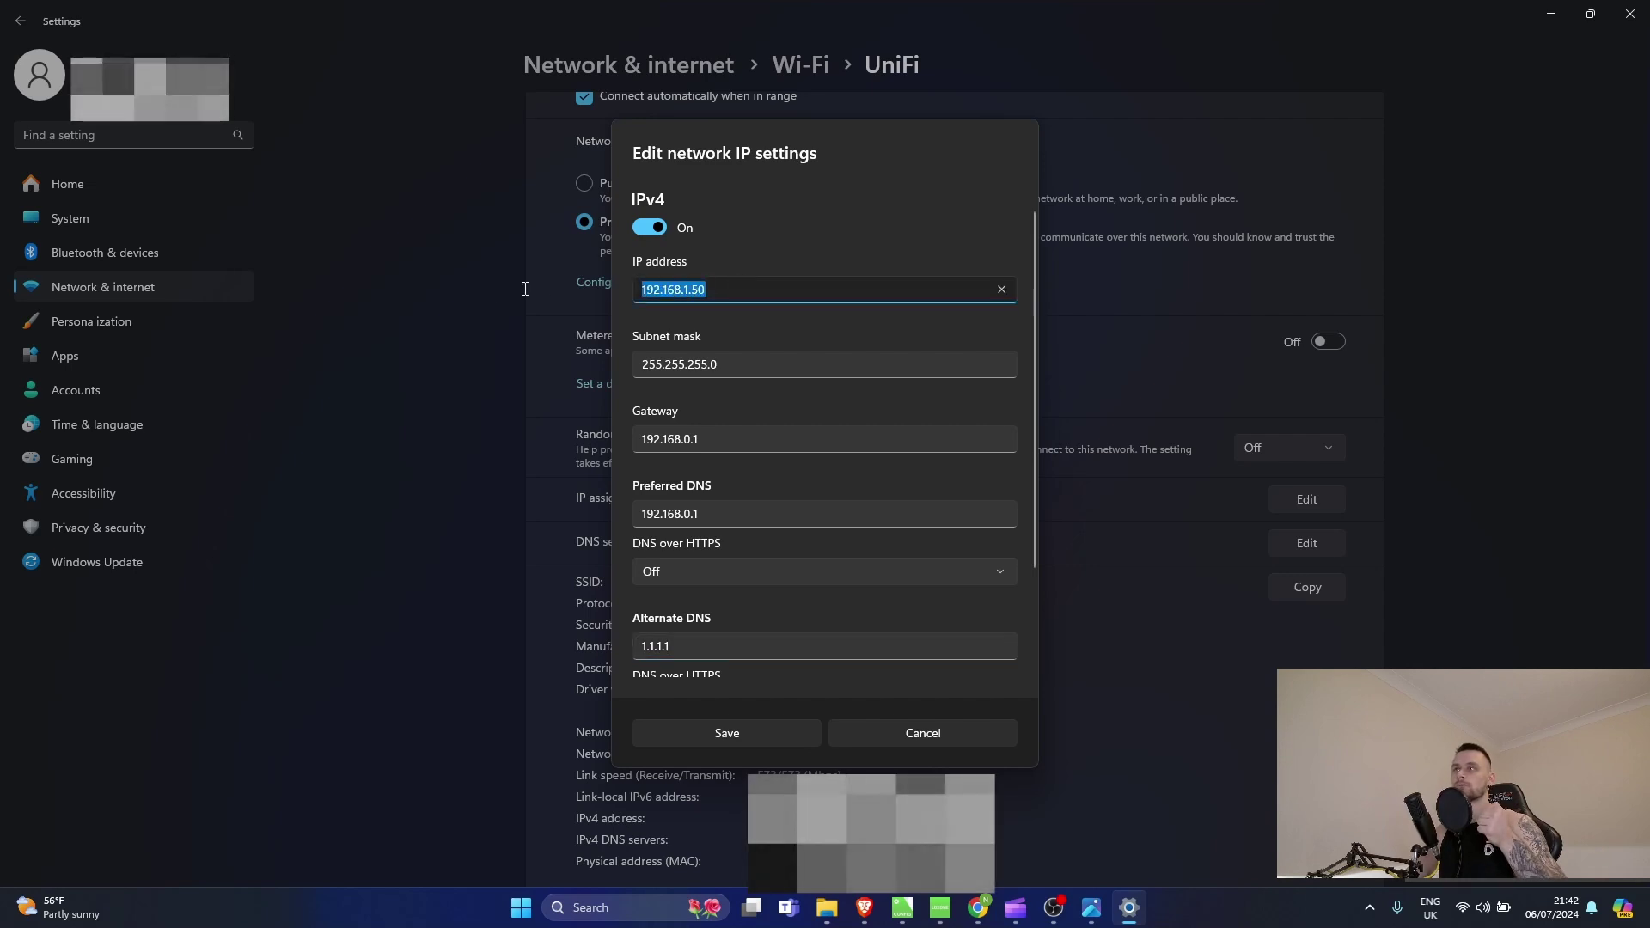
left_click_drag(737, 363, 435, 350)
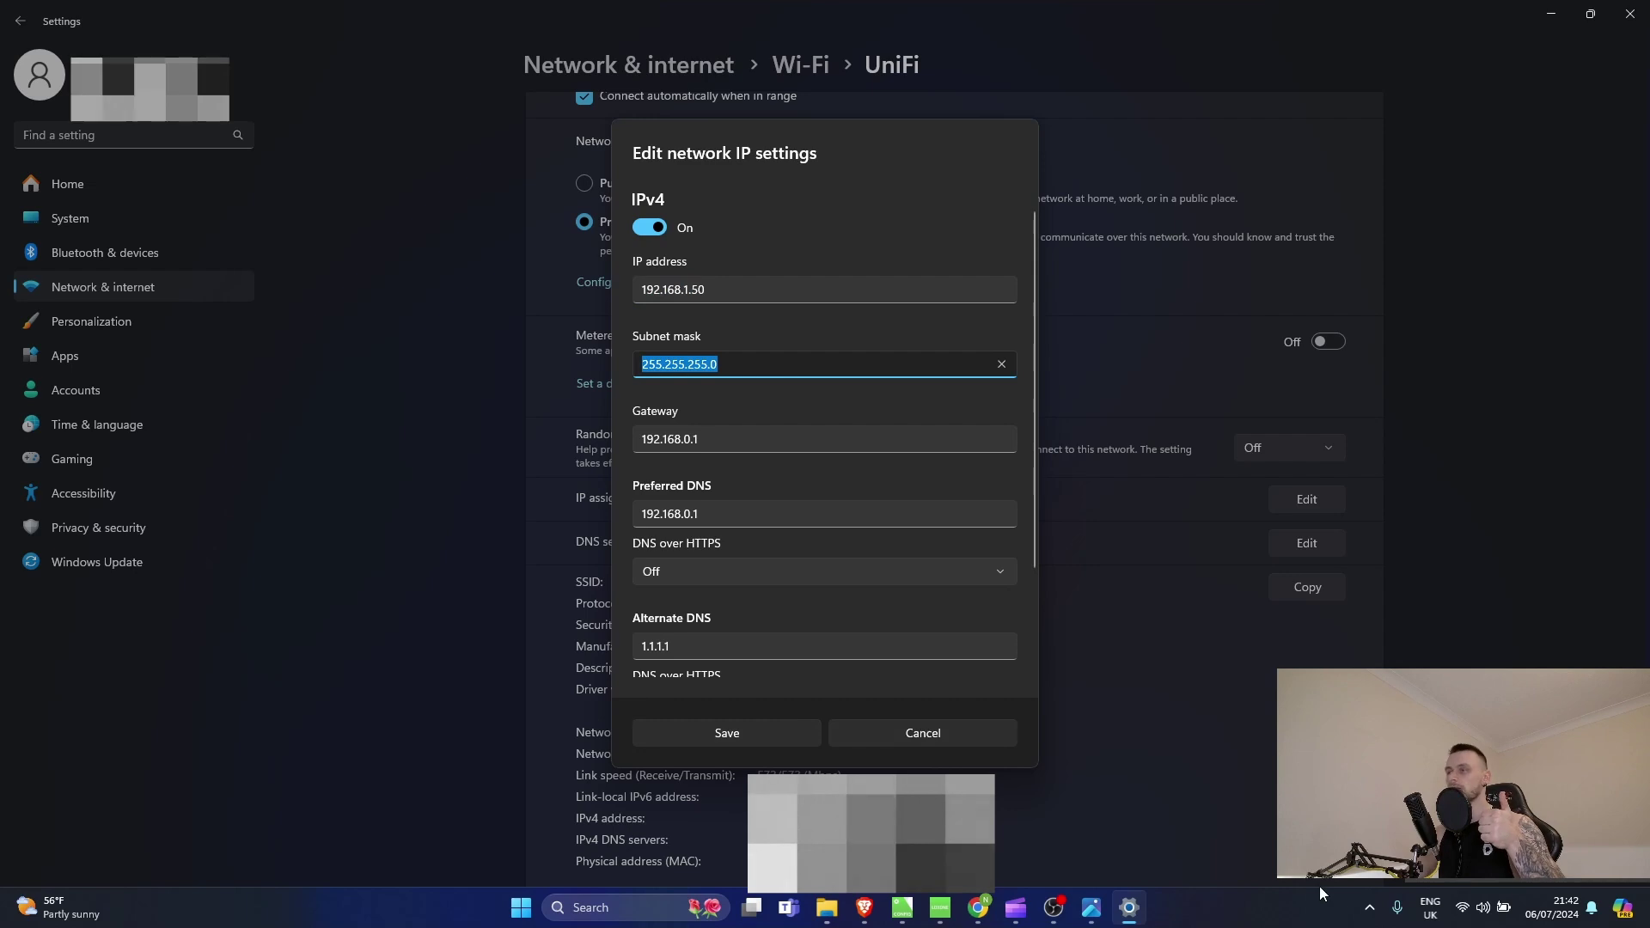
left_click(1471, 907)
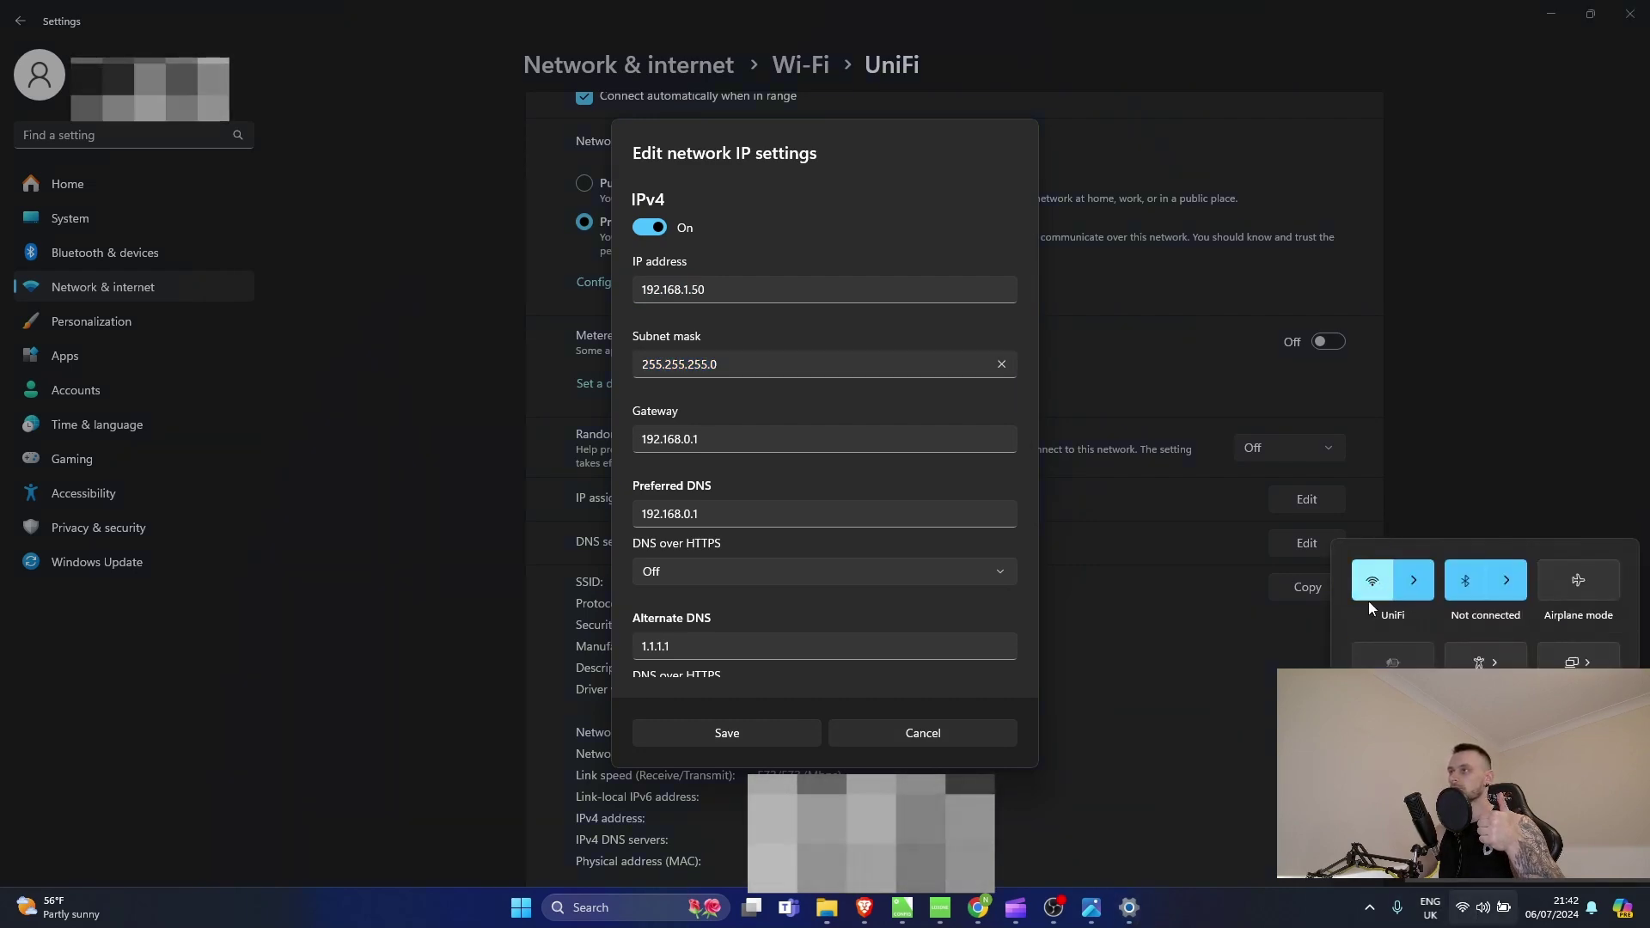
left_click(772, 726)
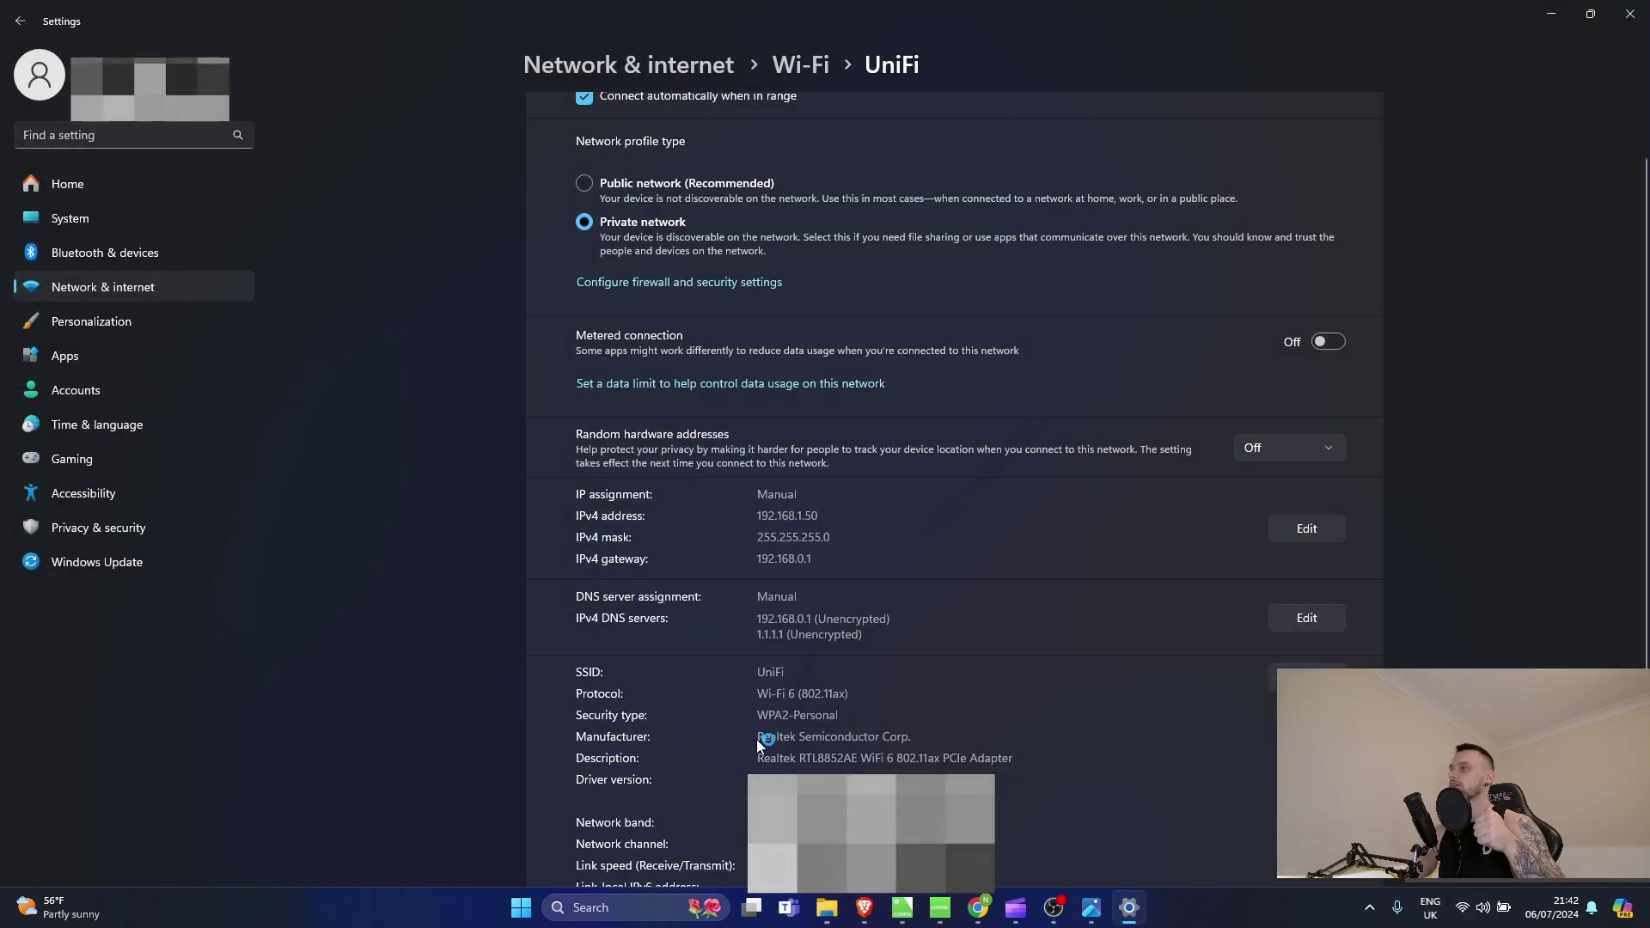
left_click(1630, 13)
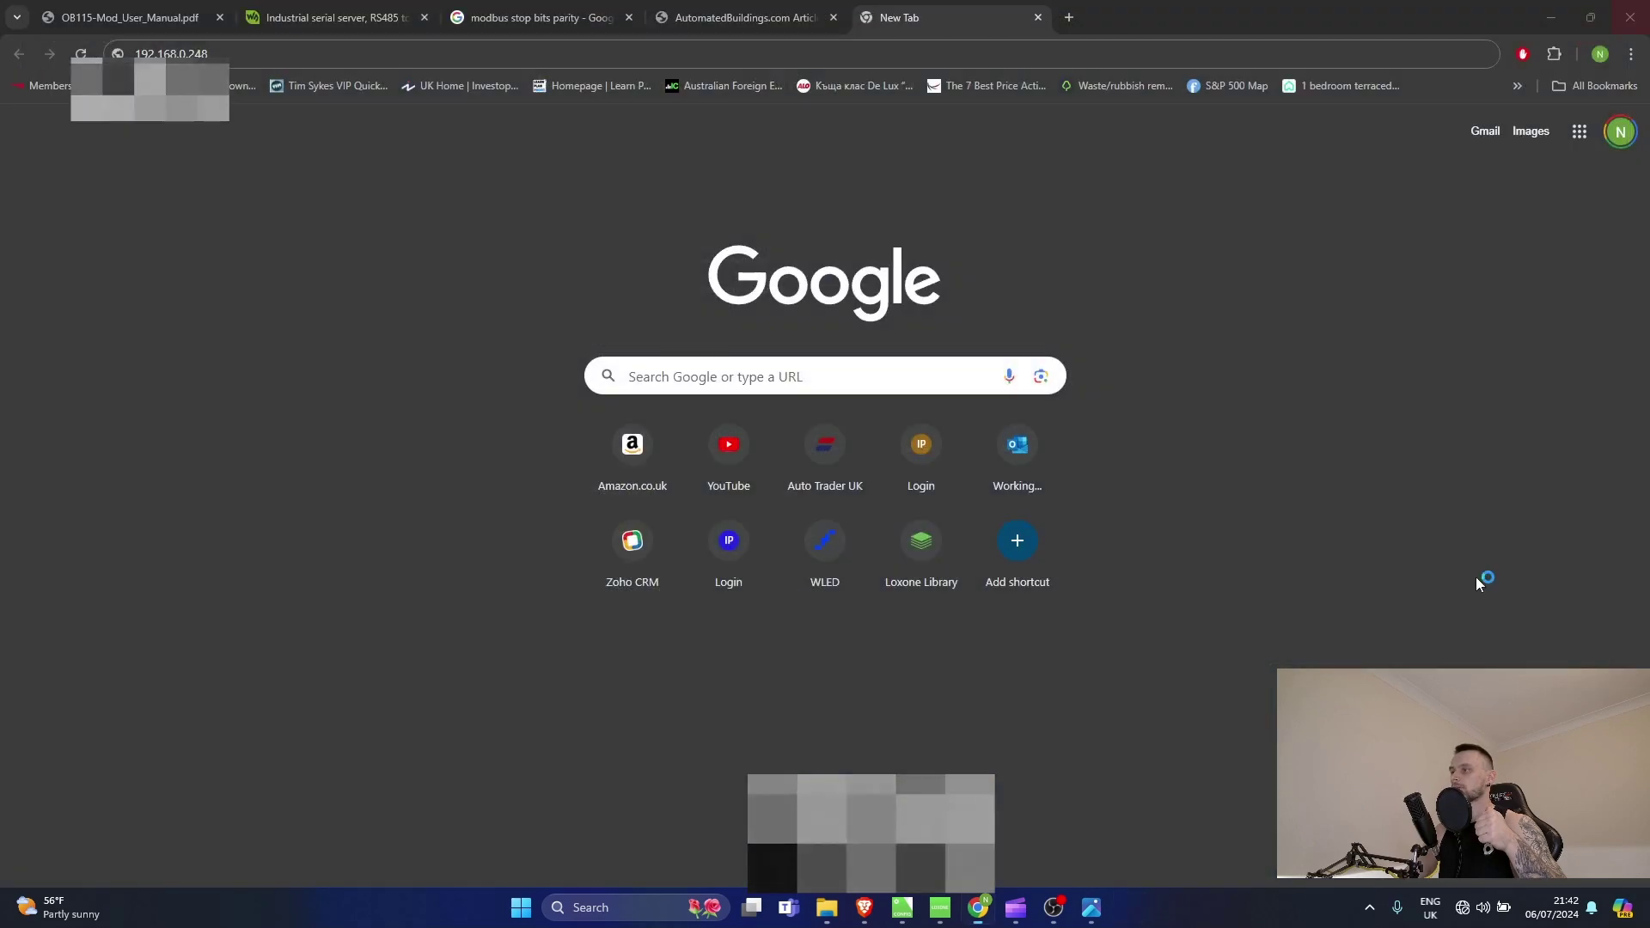
left_click(1471, 907)
left_click(1413, 580)
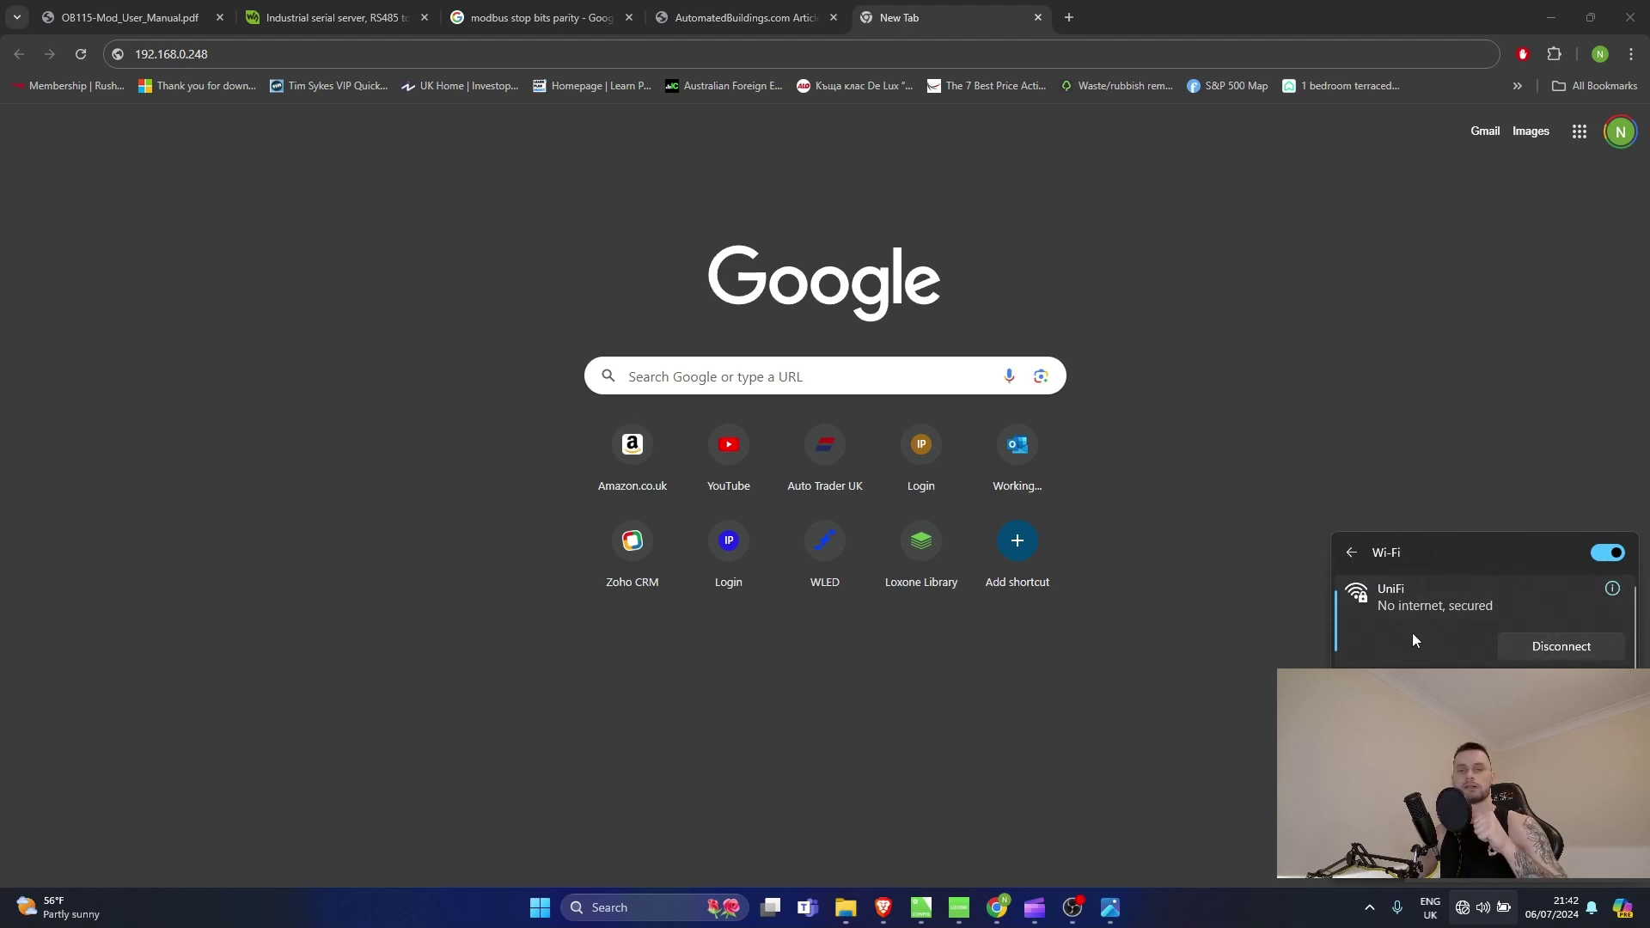
Load the converter's web login page at 192.168.1.254 in the browser
left_click(629, 53)
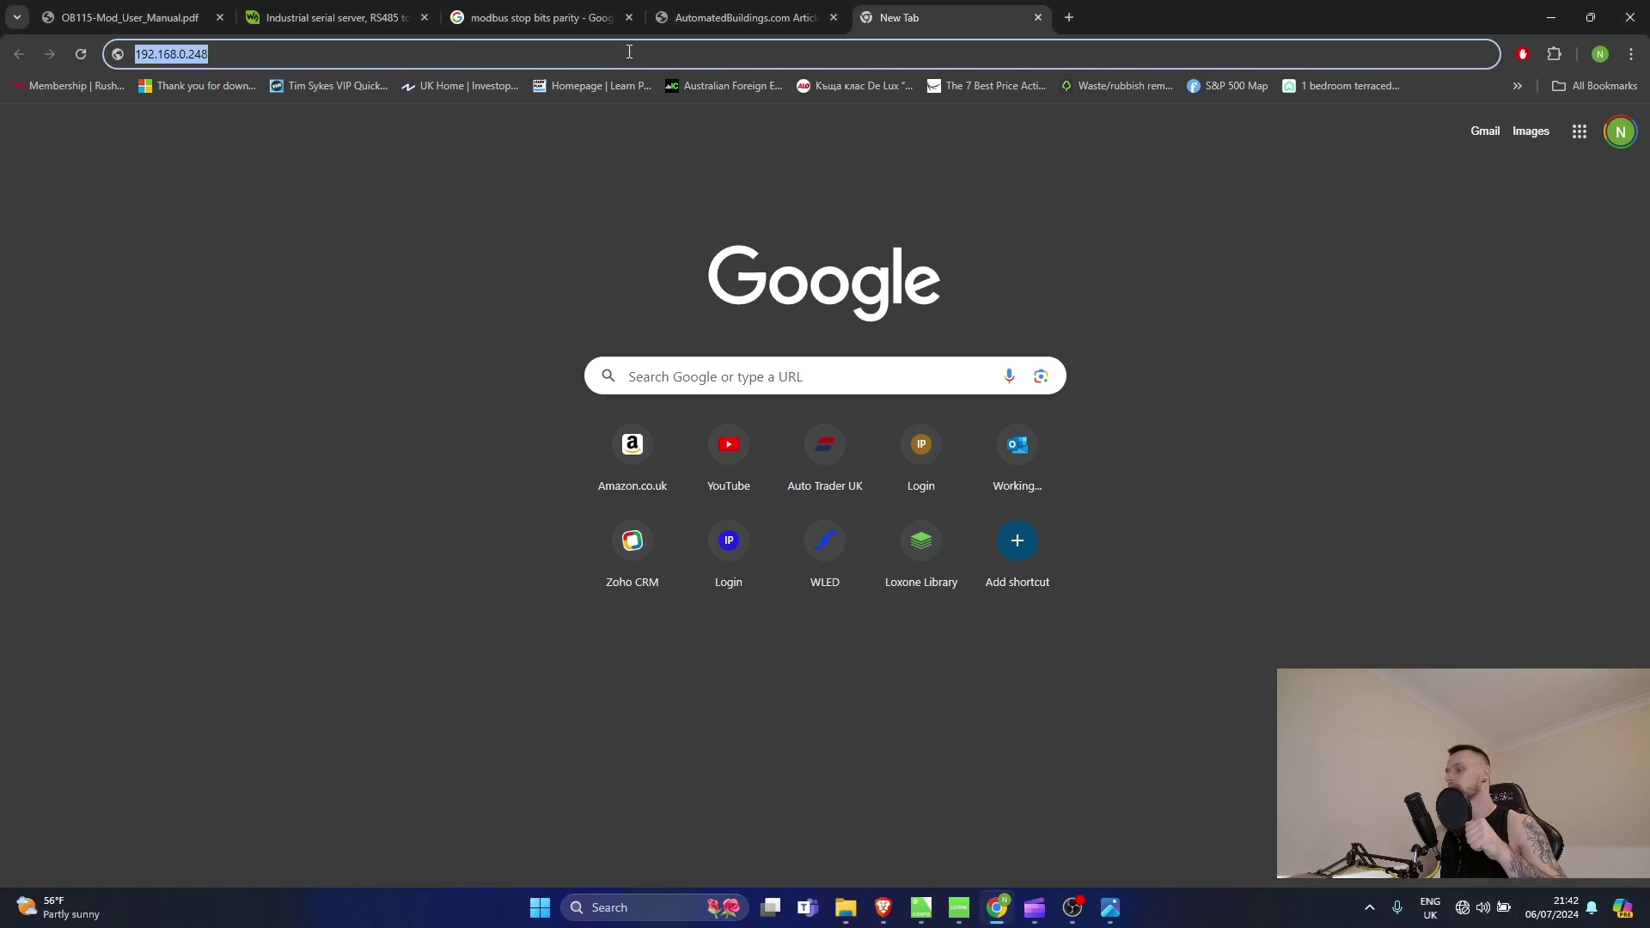
type("192.16")
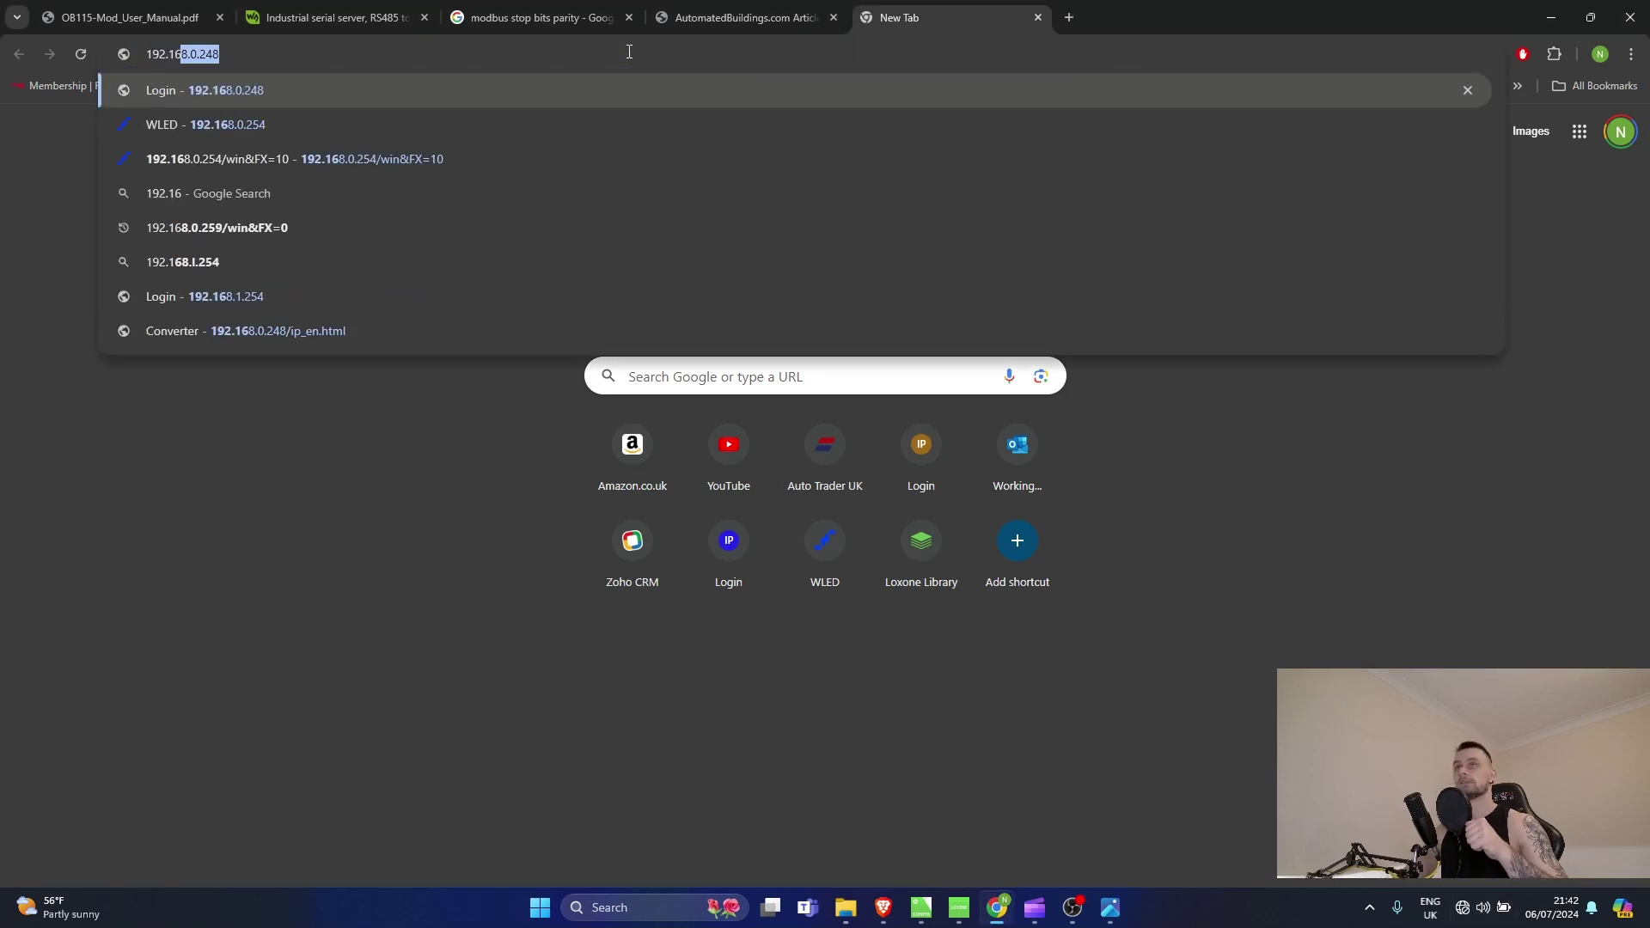
type("8.1.254")
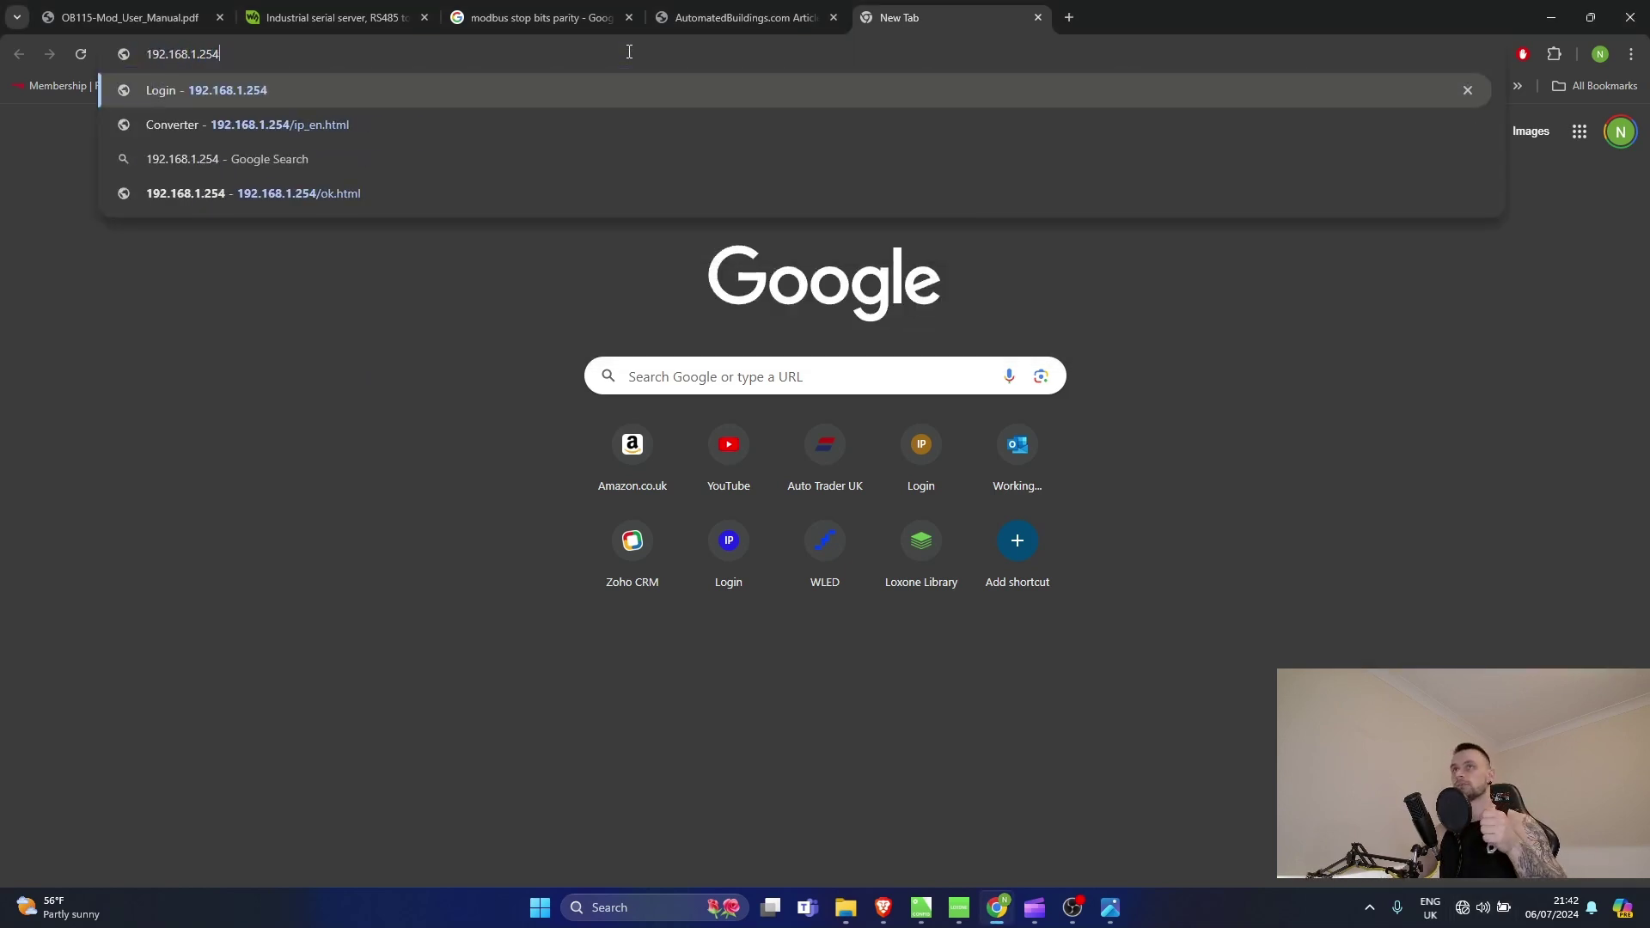
key("Return")
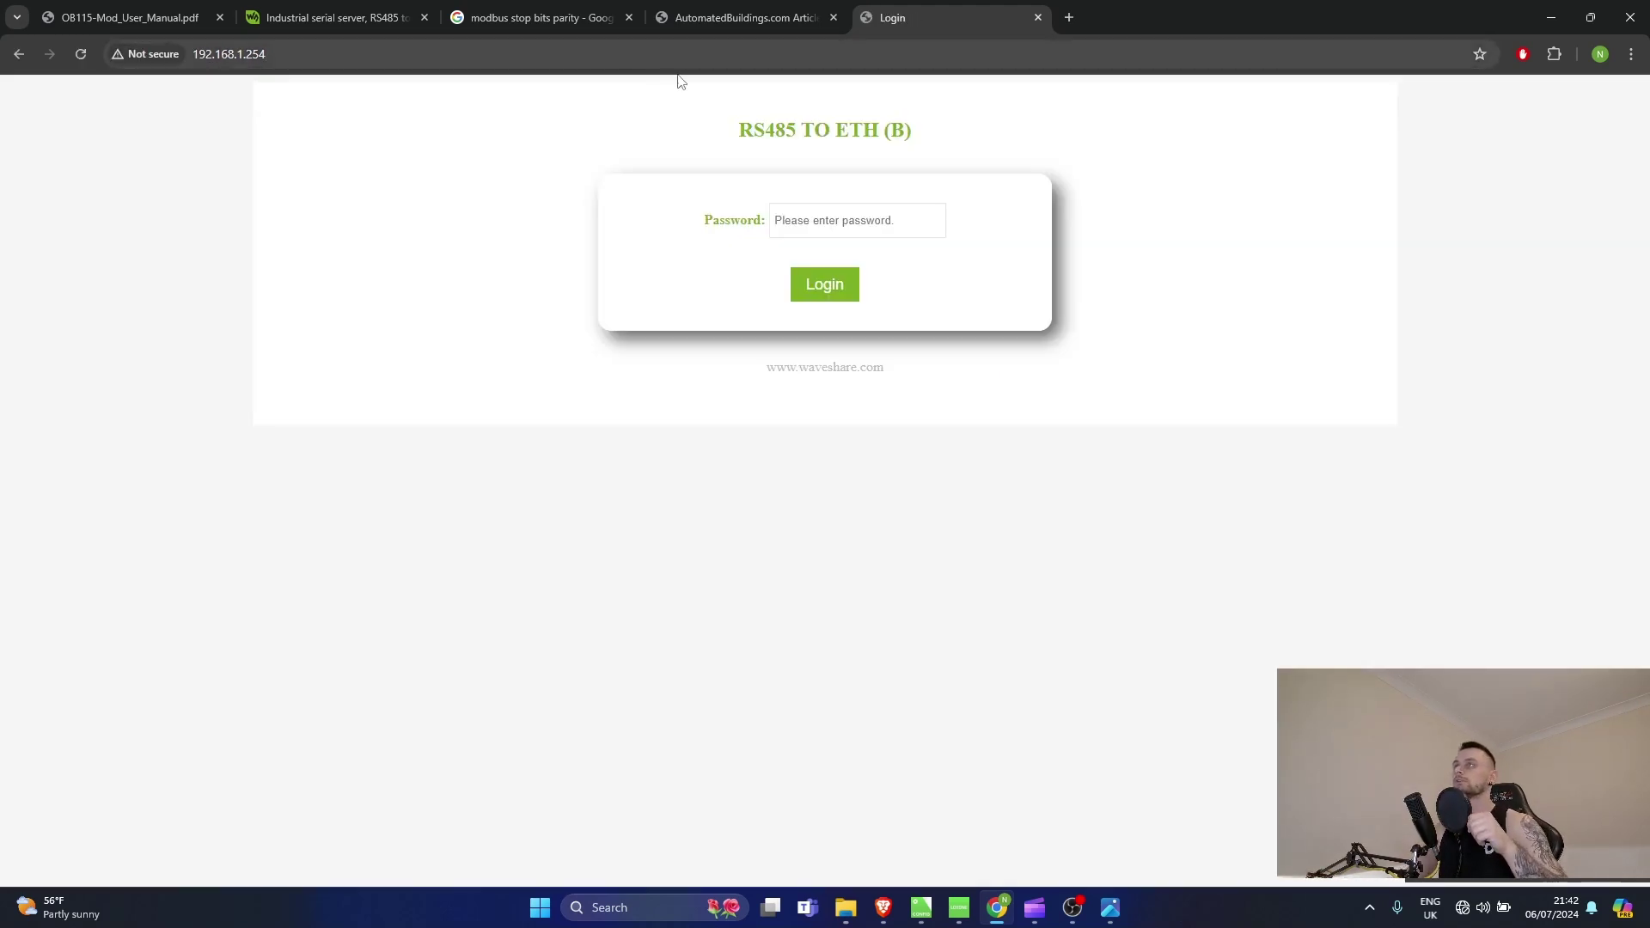
Log in to the RS485 TO ETH (B) web interface and look over its settings page
left_click_drag(738, 129, 895, 180)
left_click(900, 179)
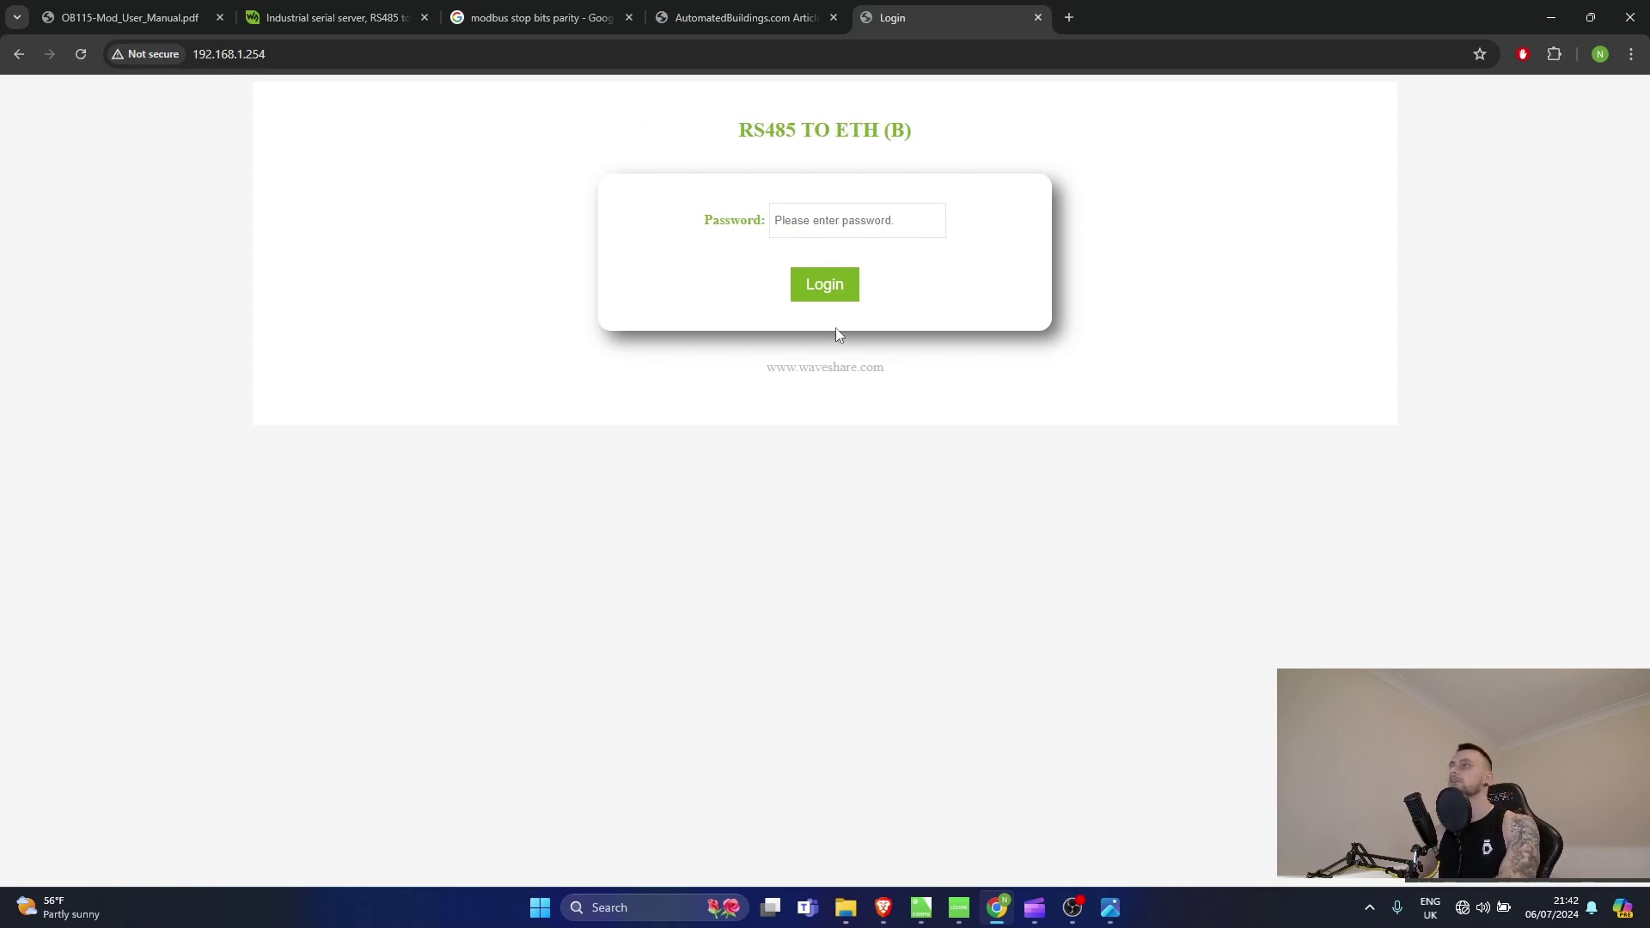
left_click(864, 217)
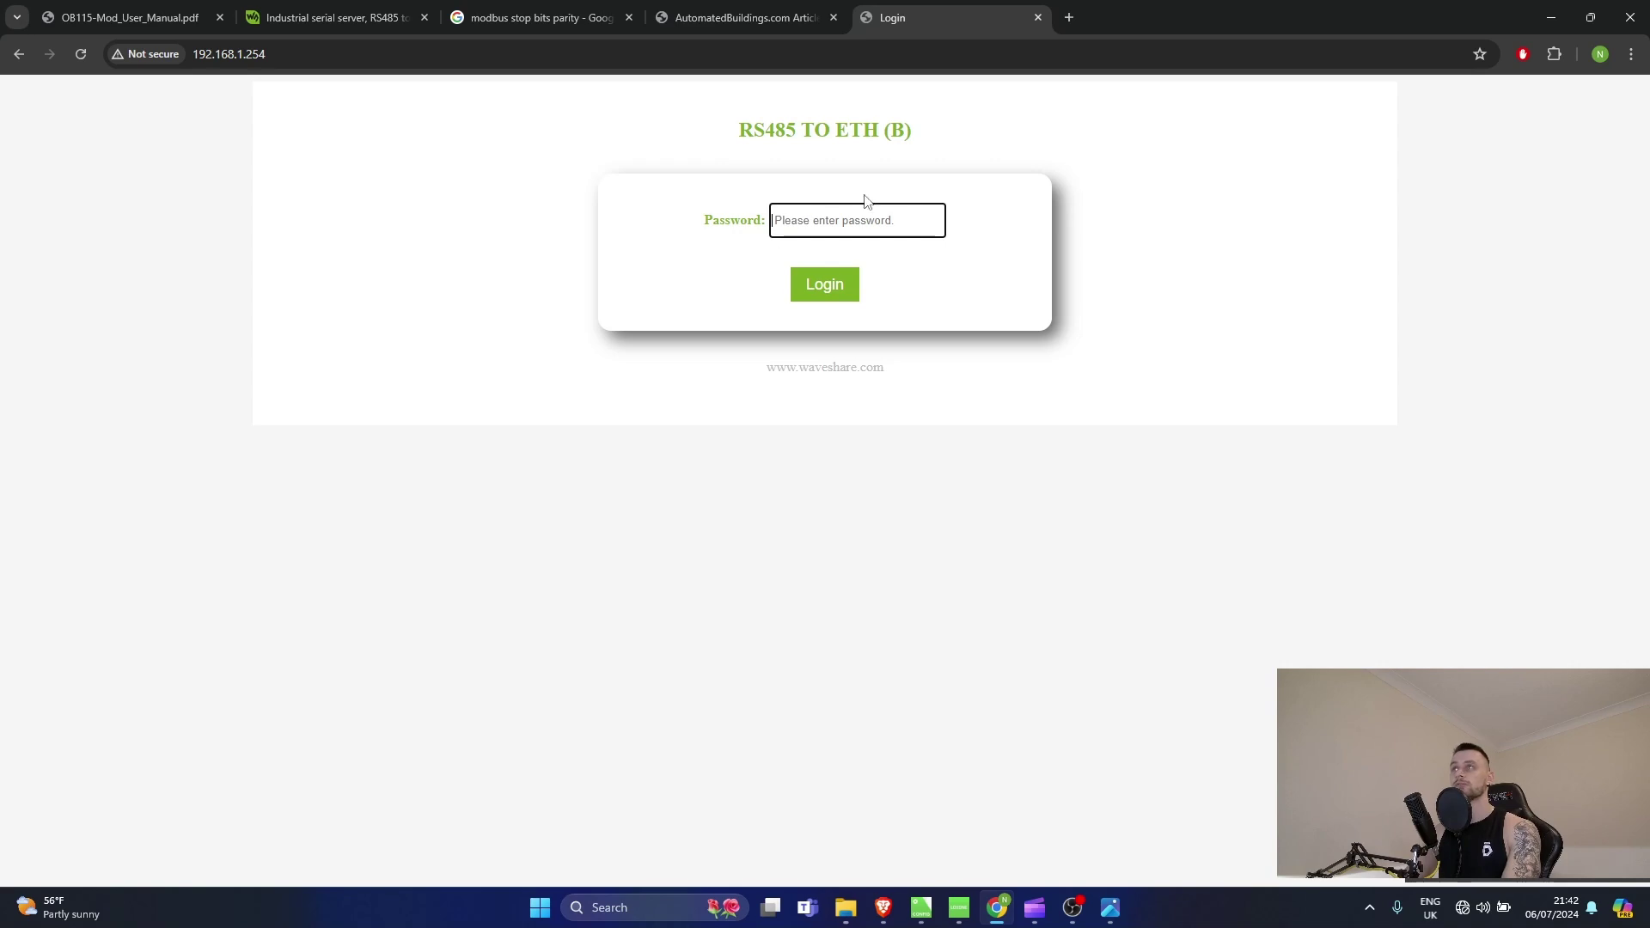
left_click(845, 286)
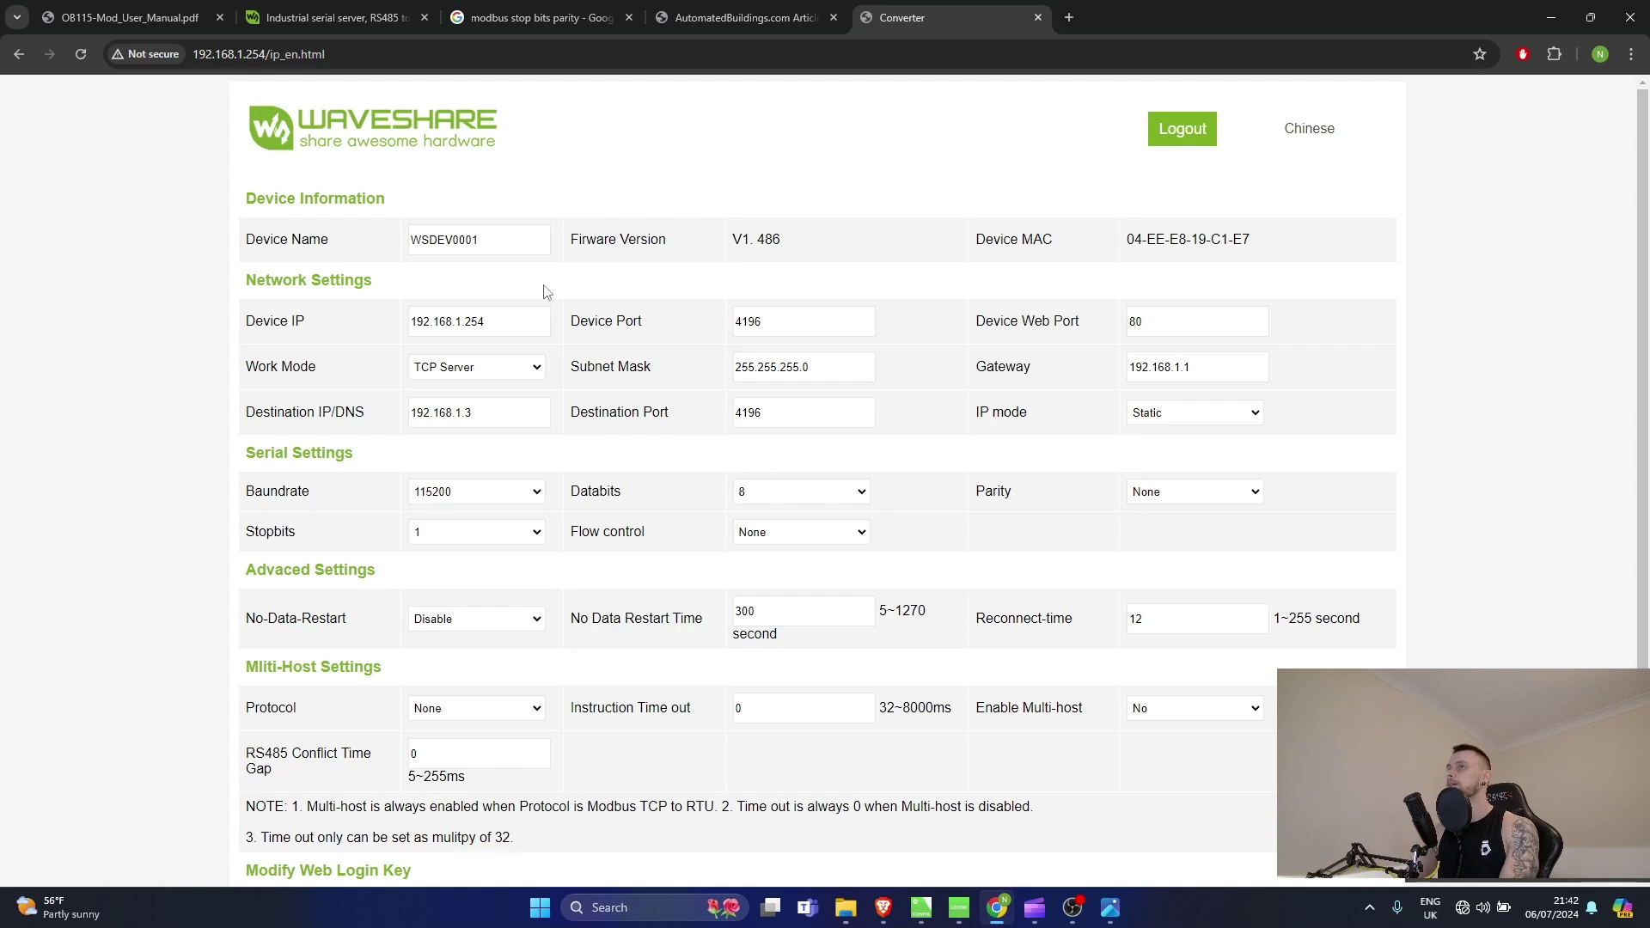
scroll(895, 361, "down", 2)
scroll(869, 375, "up", 2)
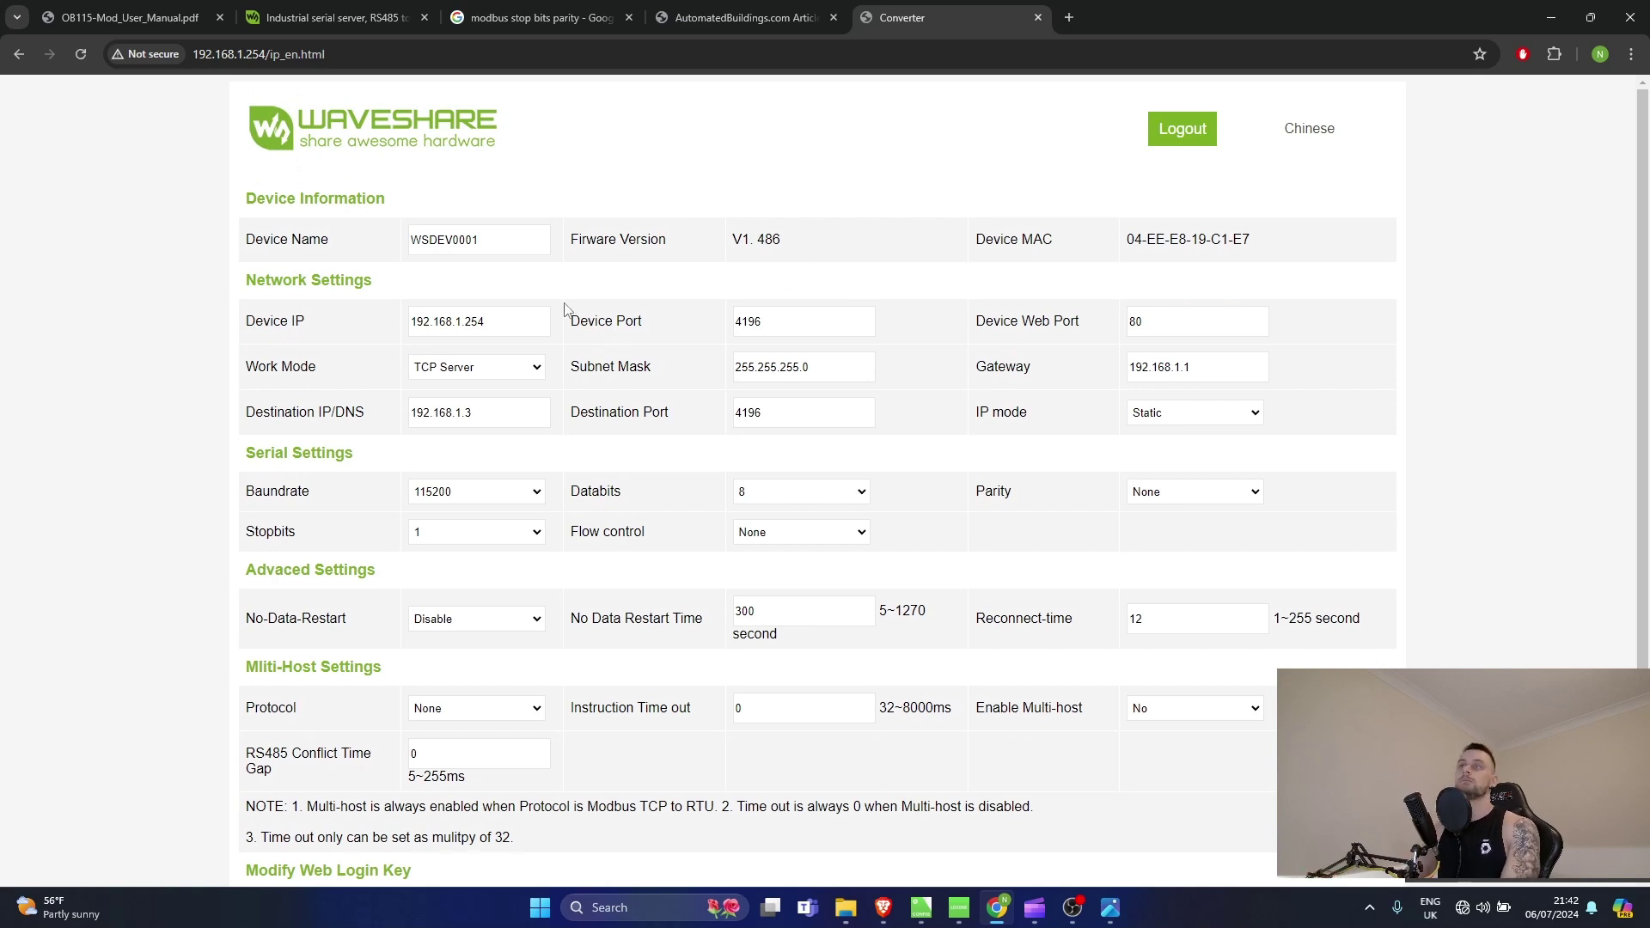
Set the converter's device IP to 192.168.0.123 in the network settings
left_click(522, 319)
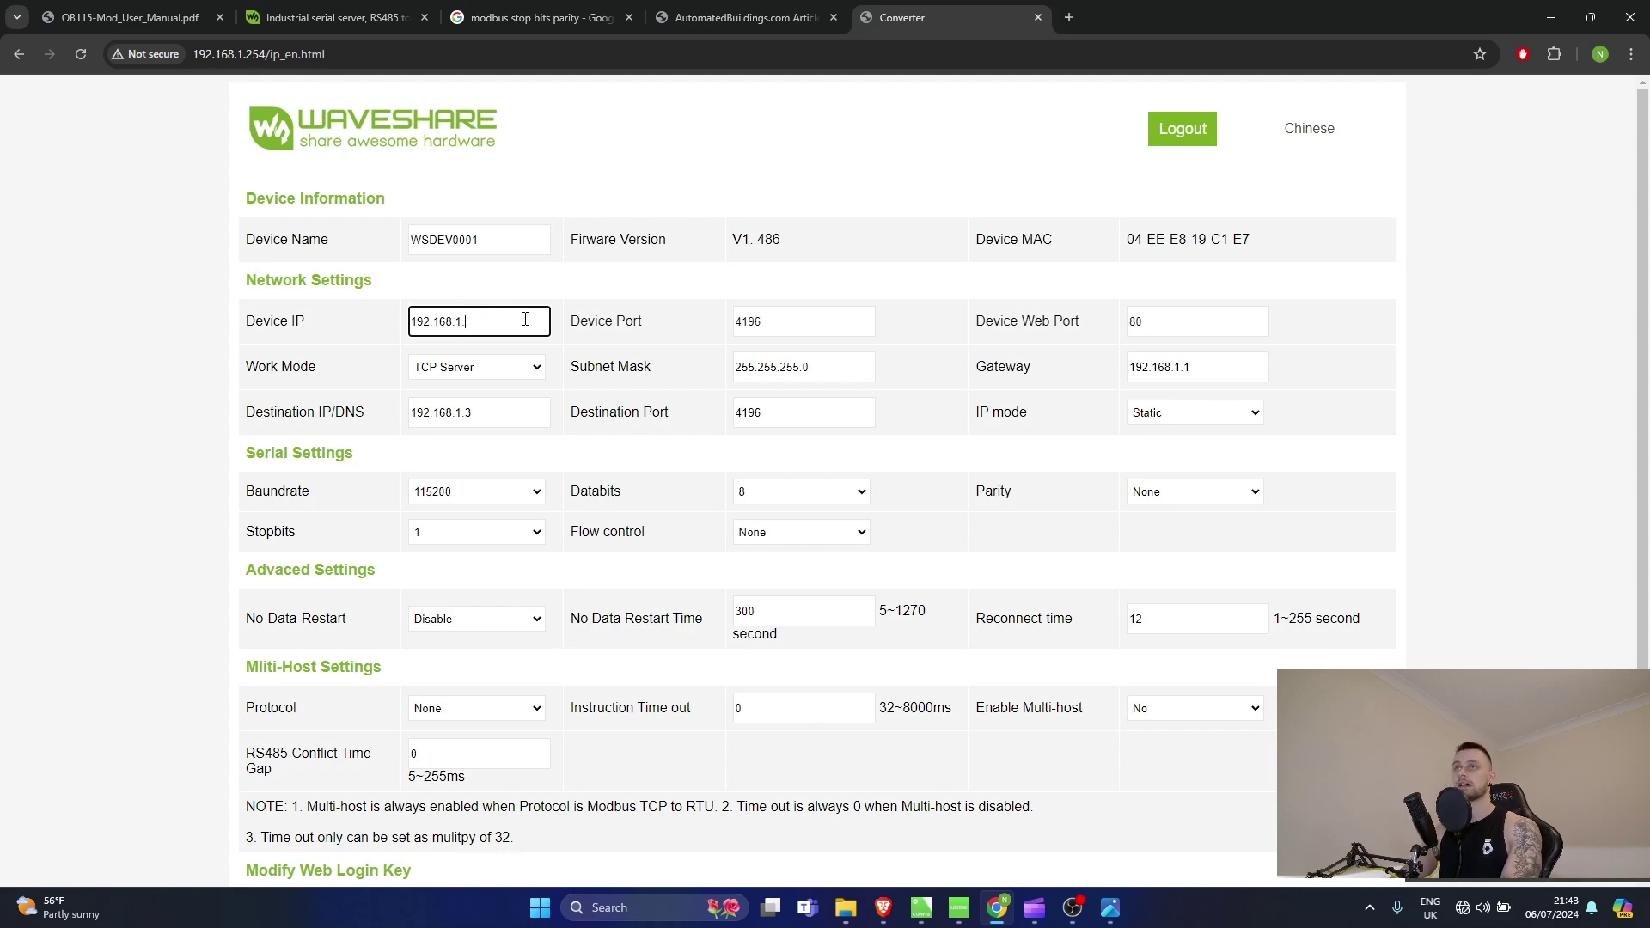
key("BackSpace")
key("BackSpace")
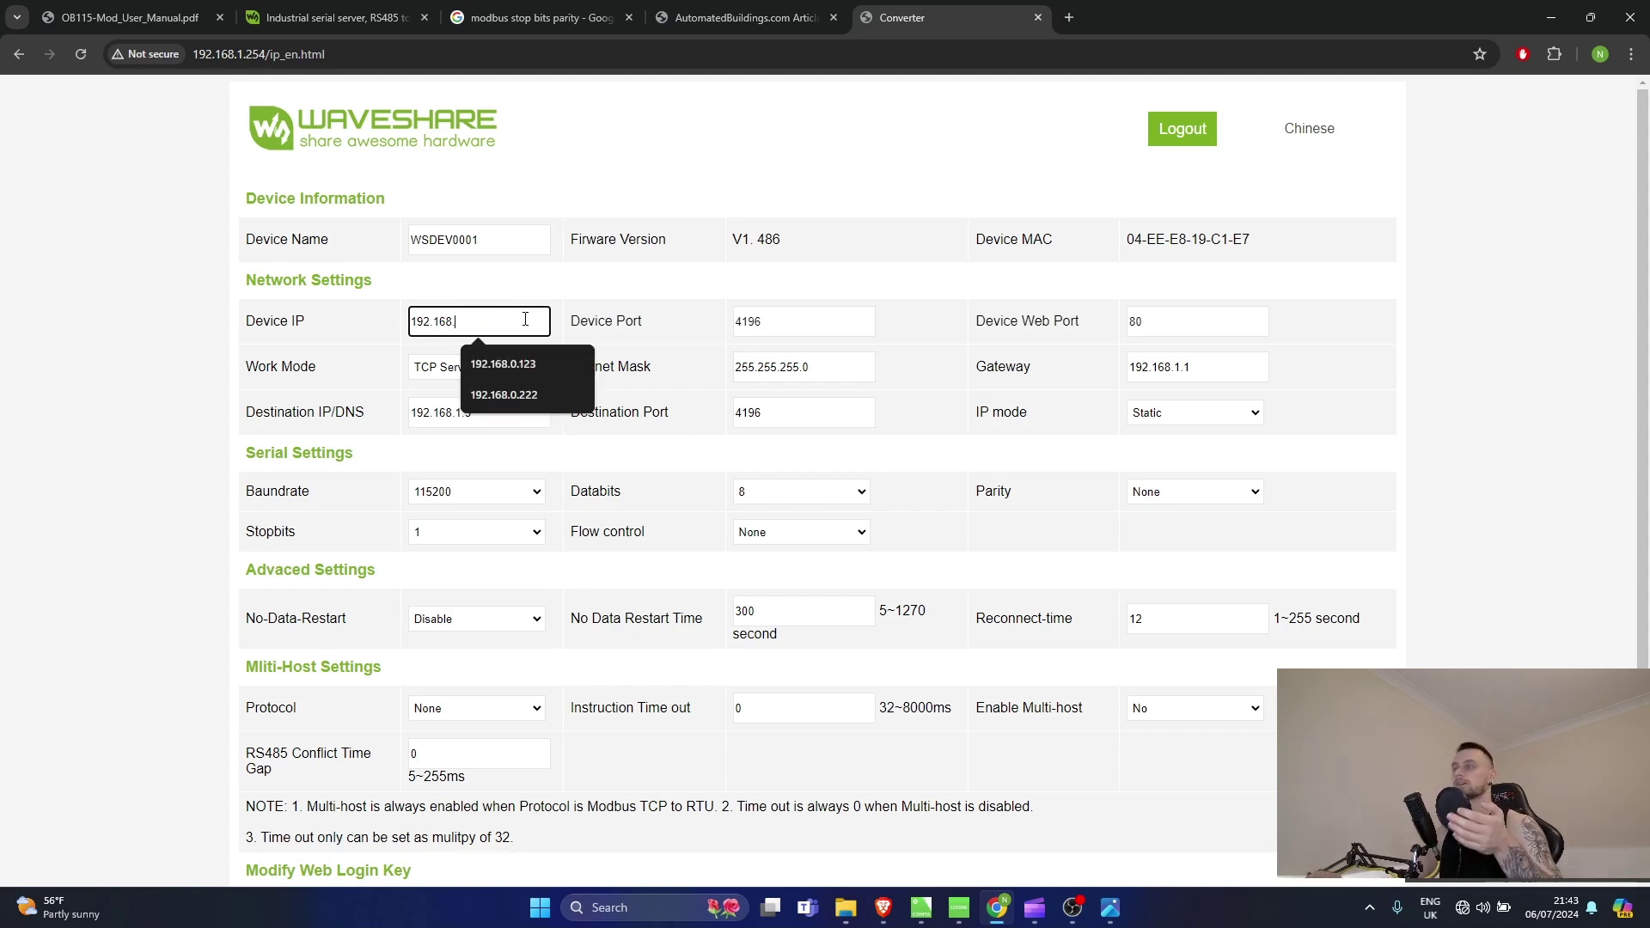
type(".1.")
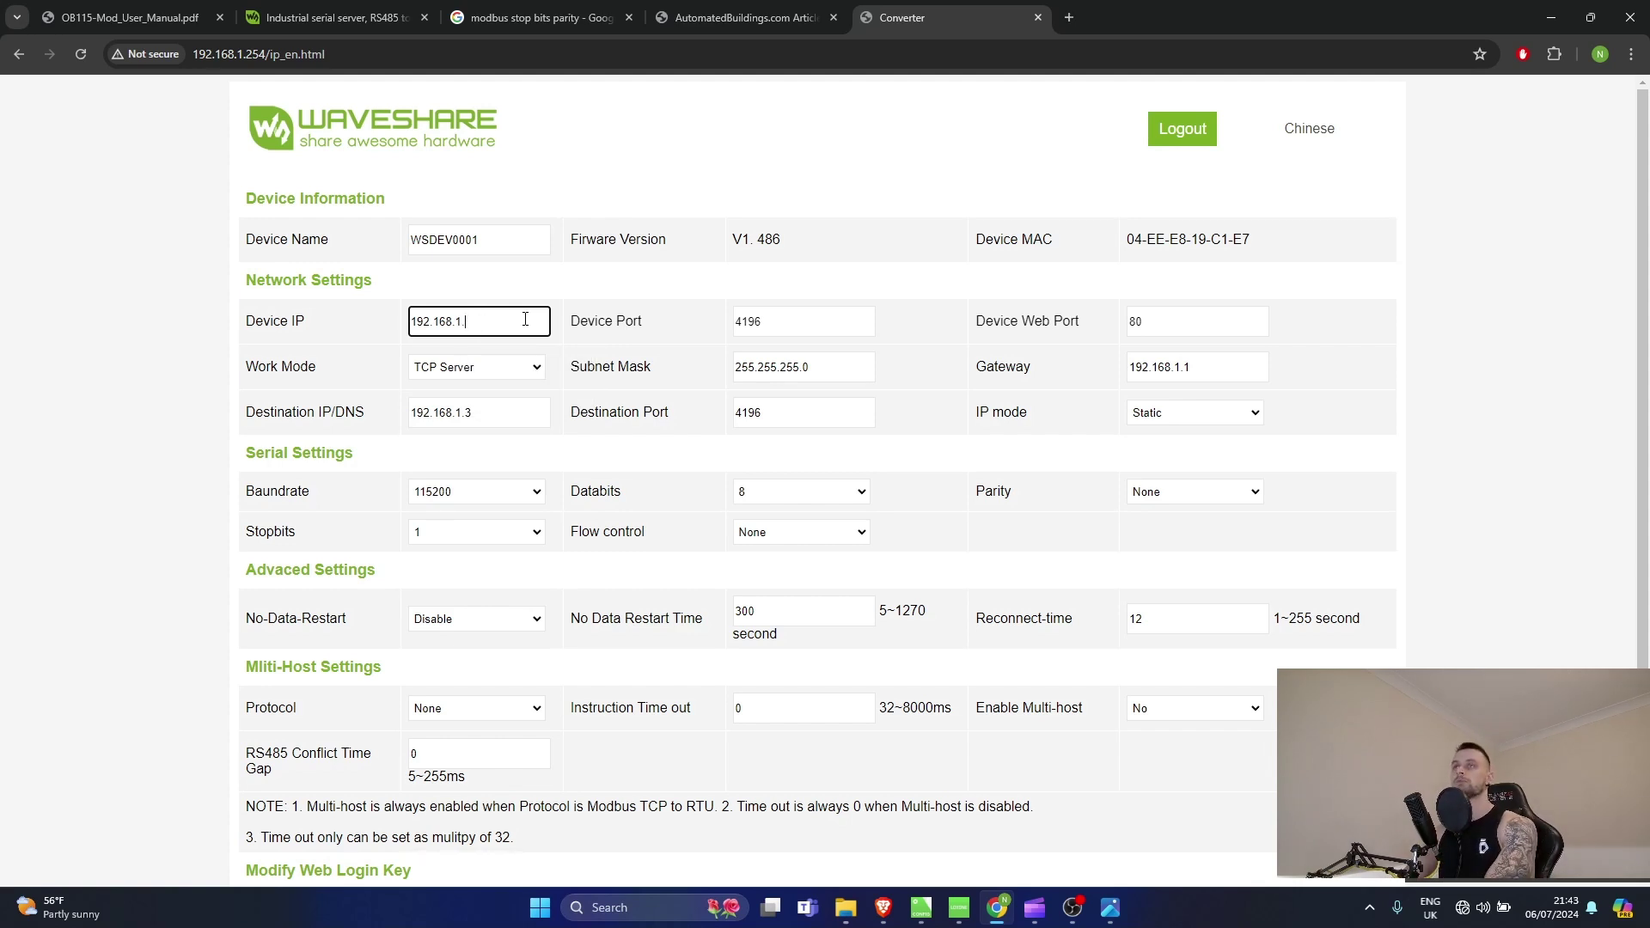
key("BackSpace")
key("BackSpace")
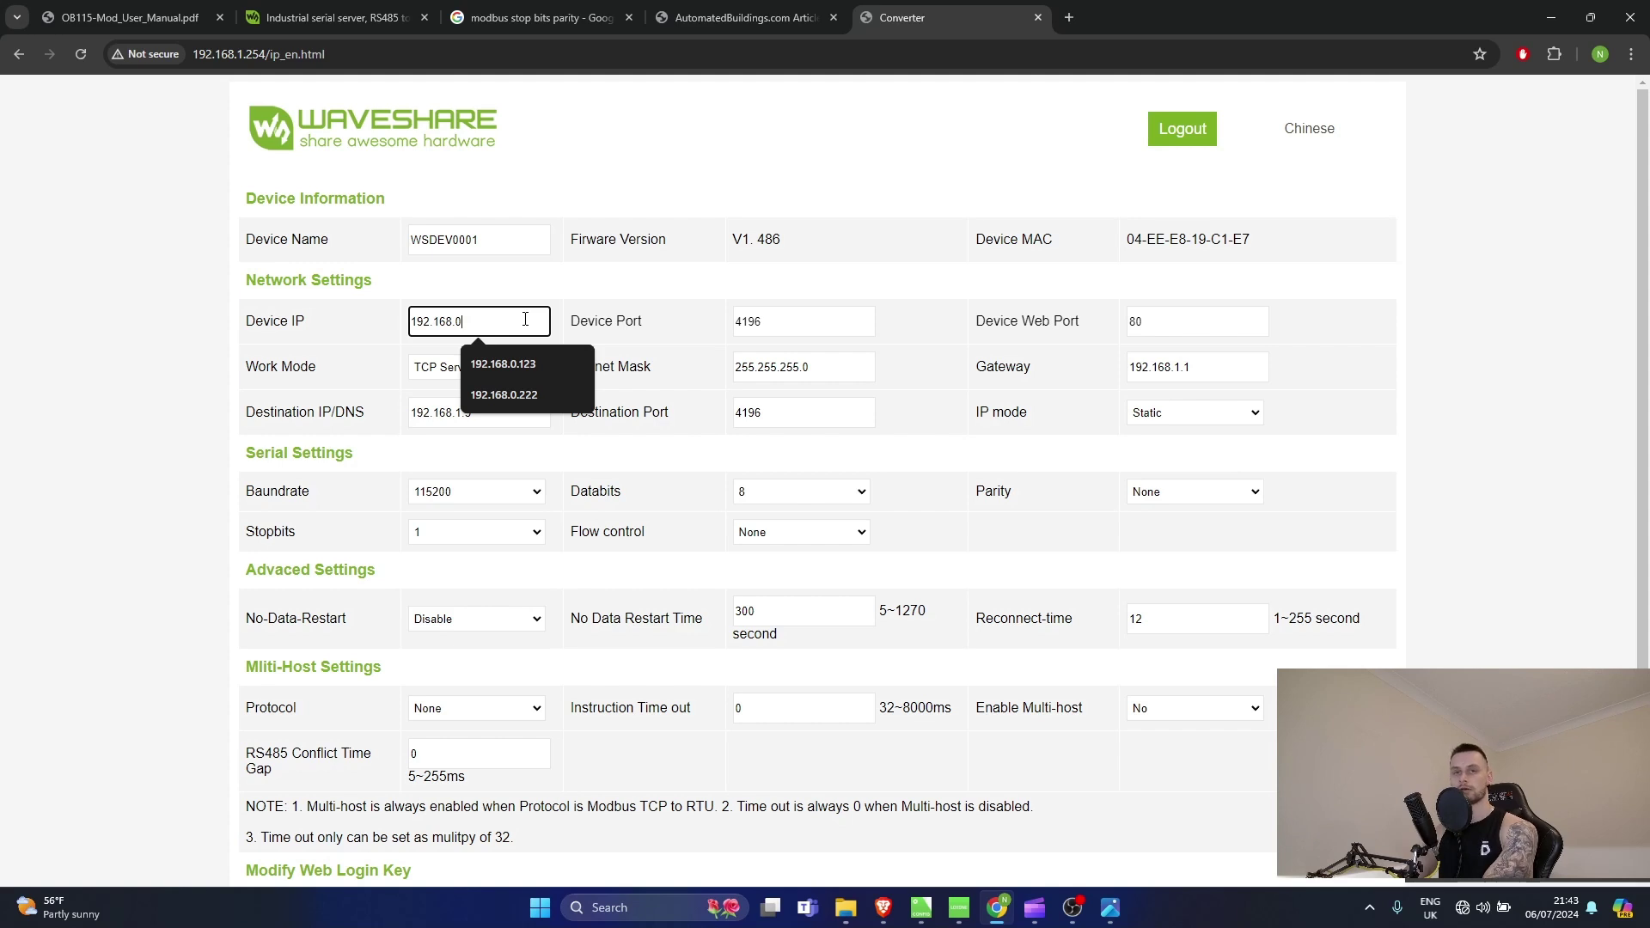
type("0.123")
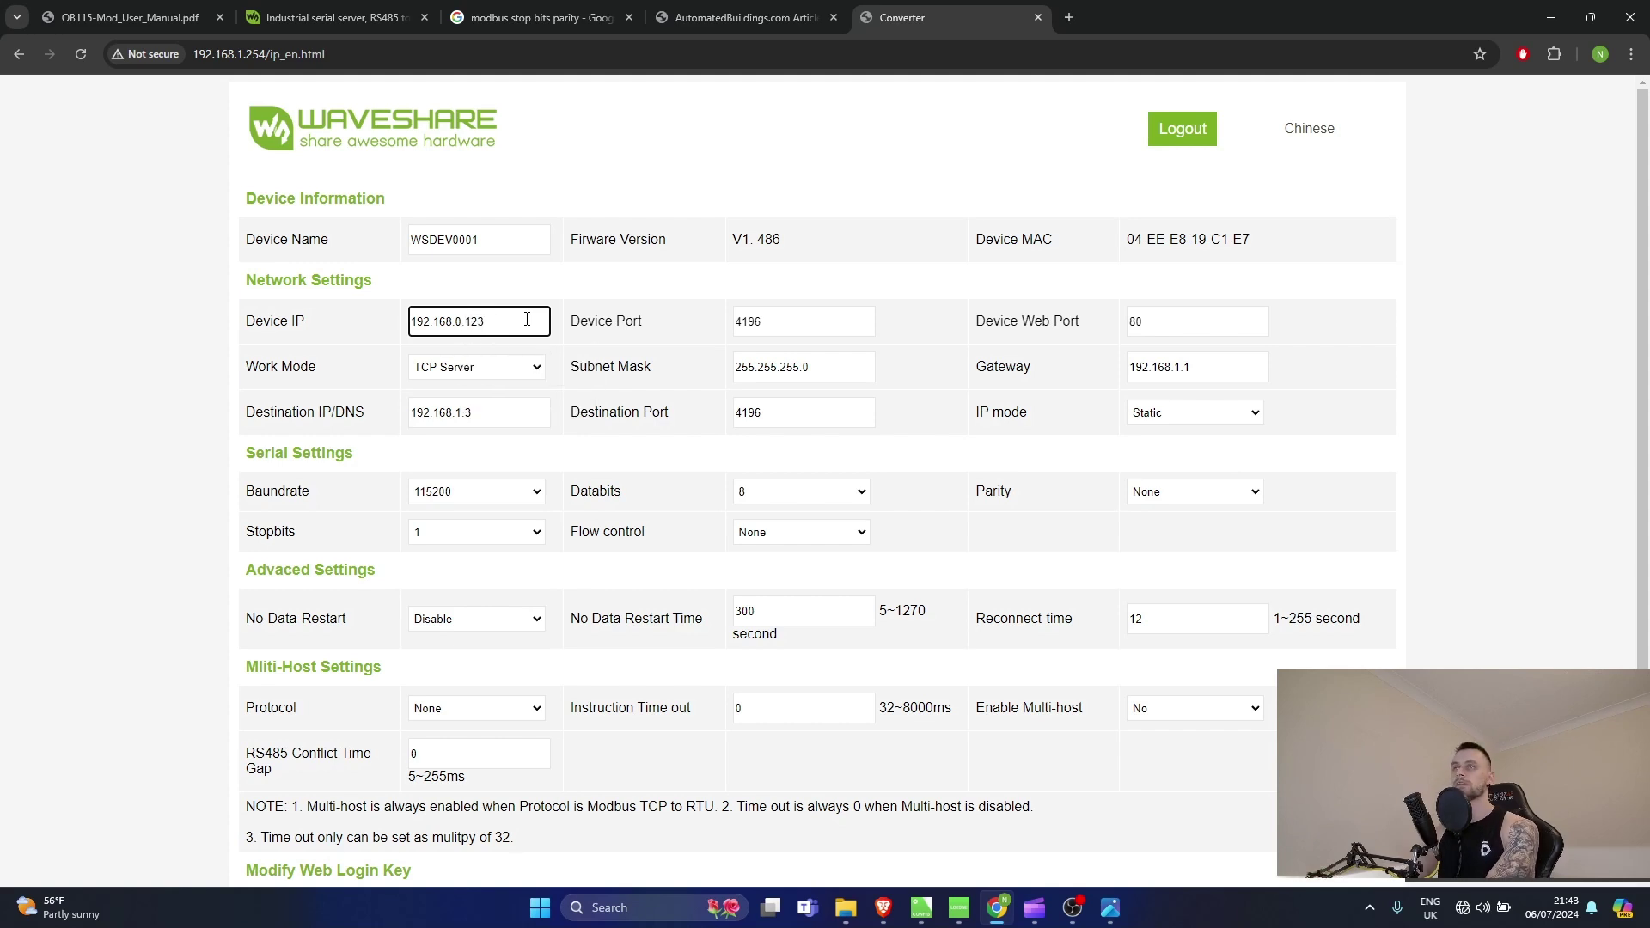
left_click(567, 298)
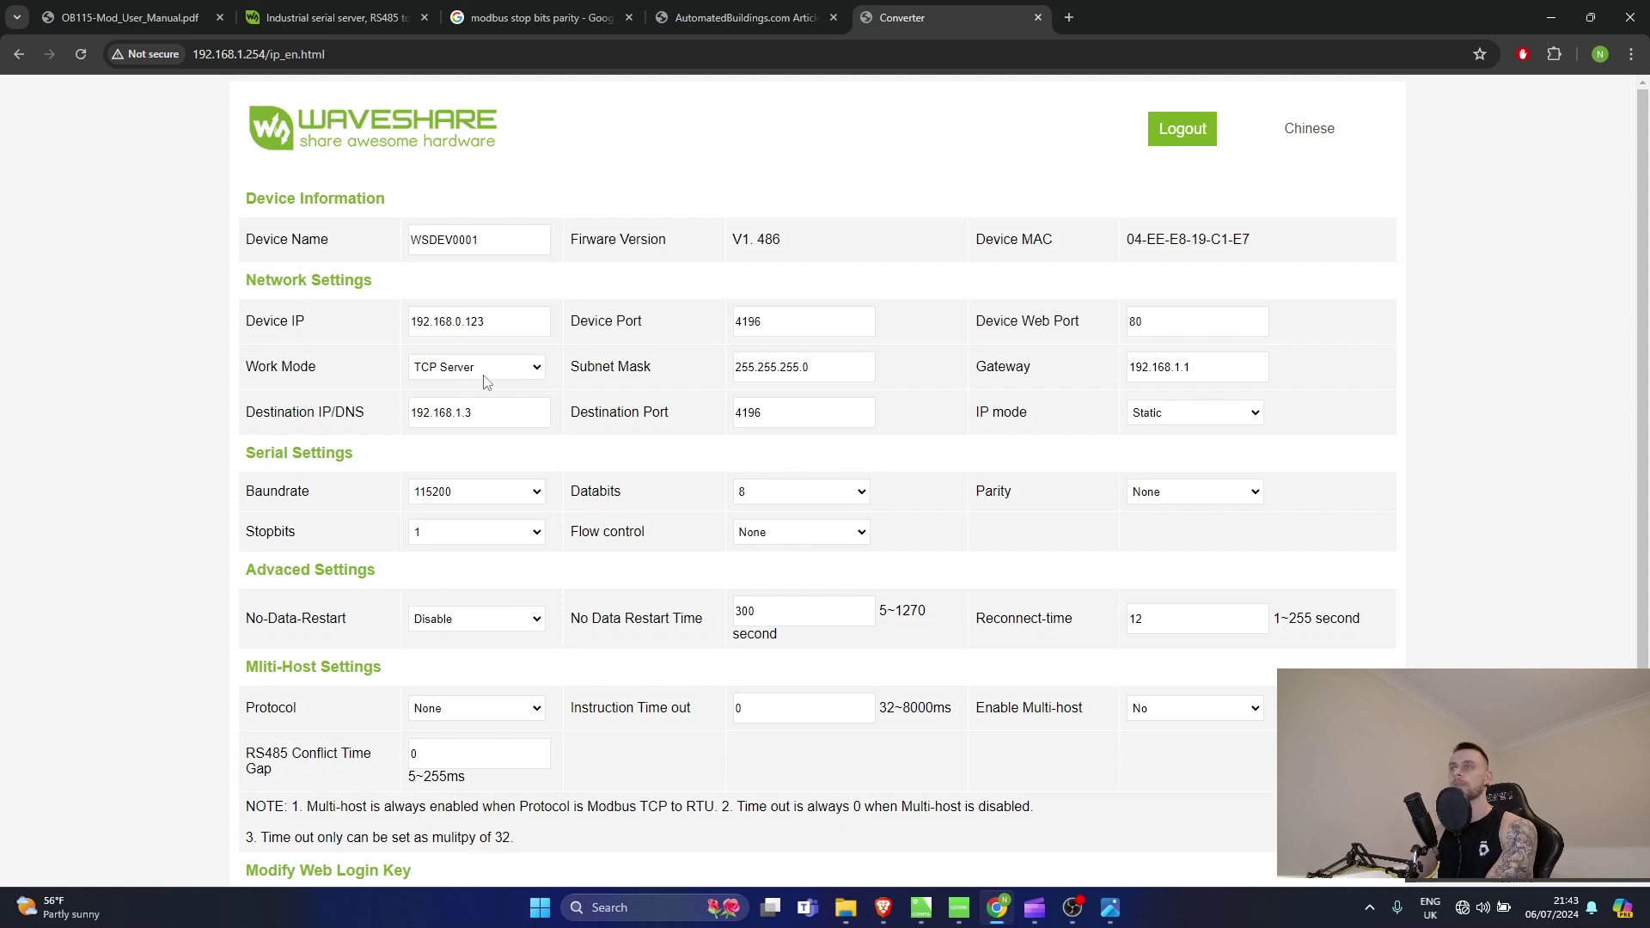
Set the device port to 502
left_click_drag(808, 318, 683, 318)
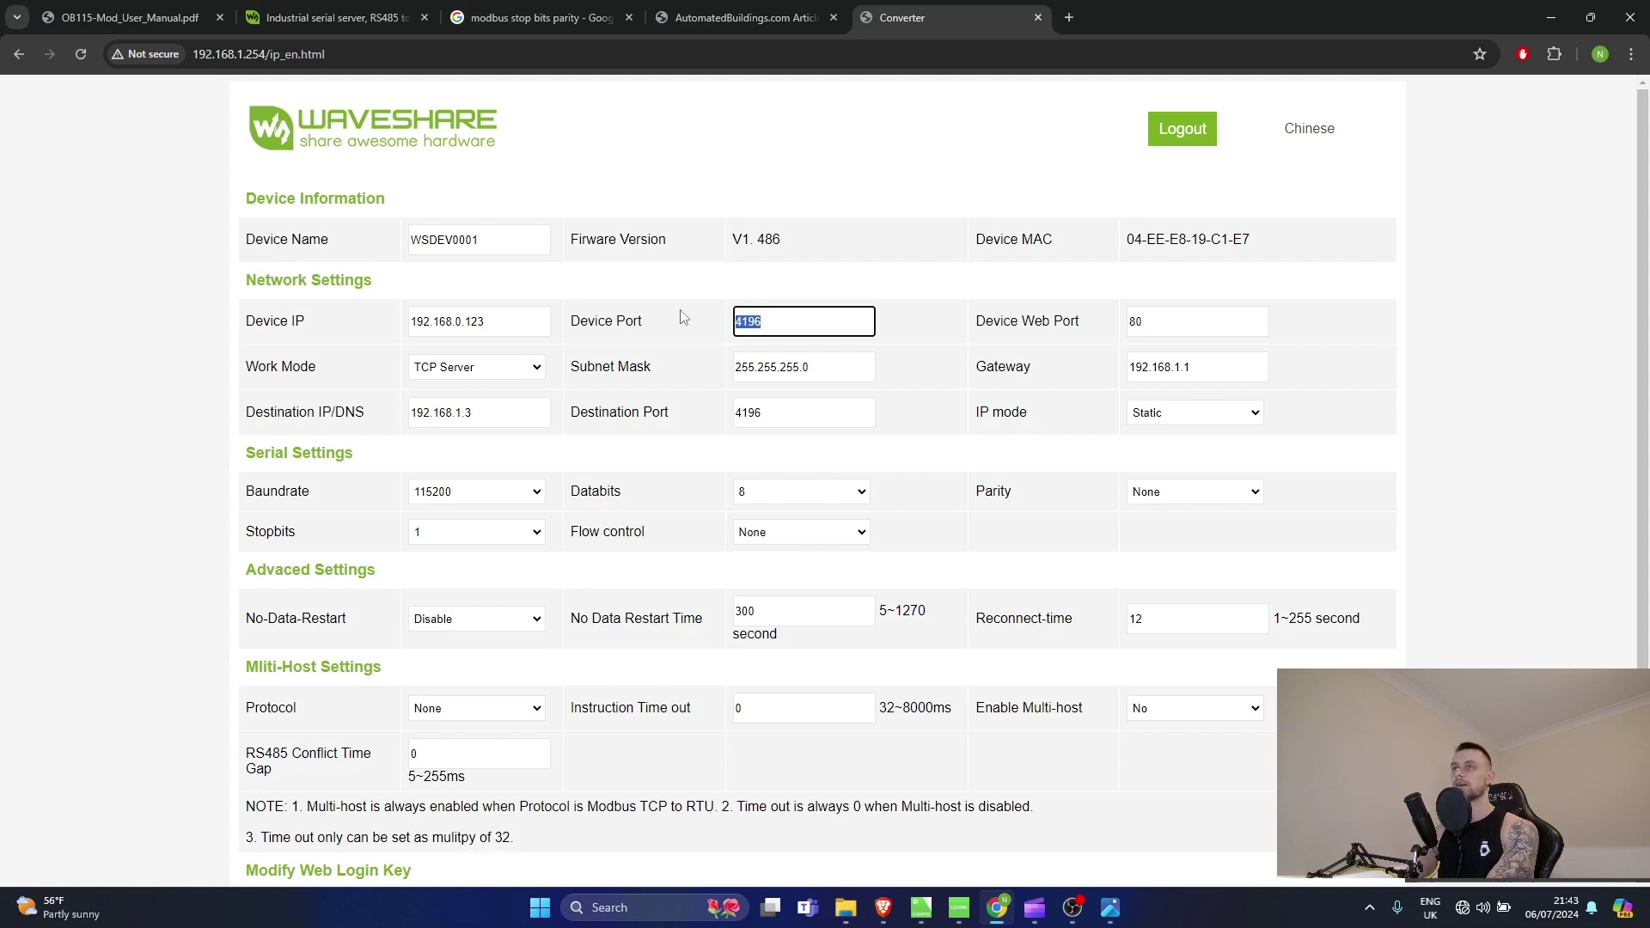
type("502")
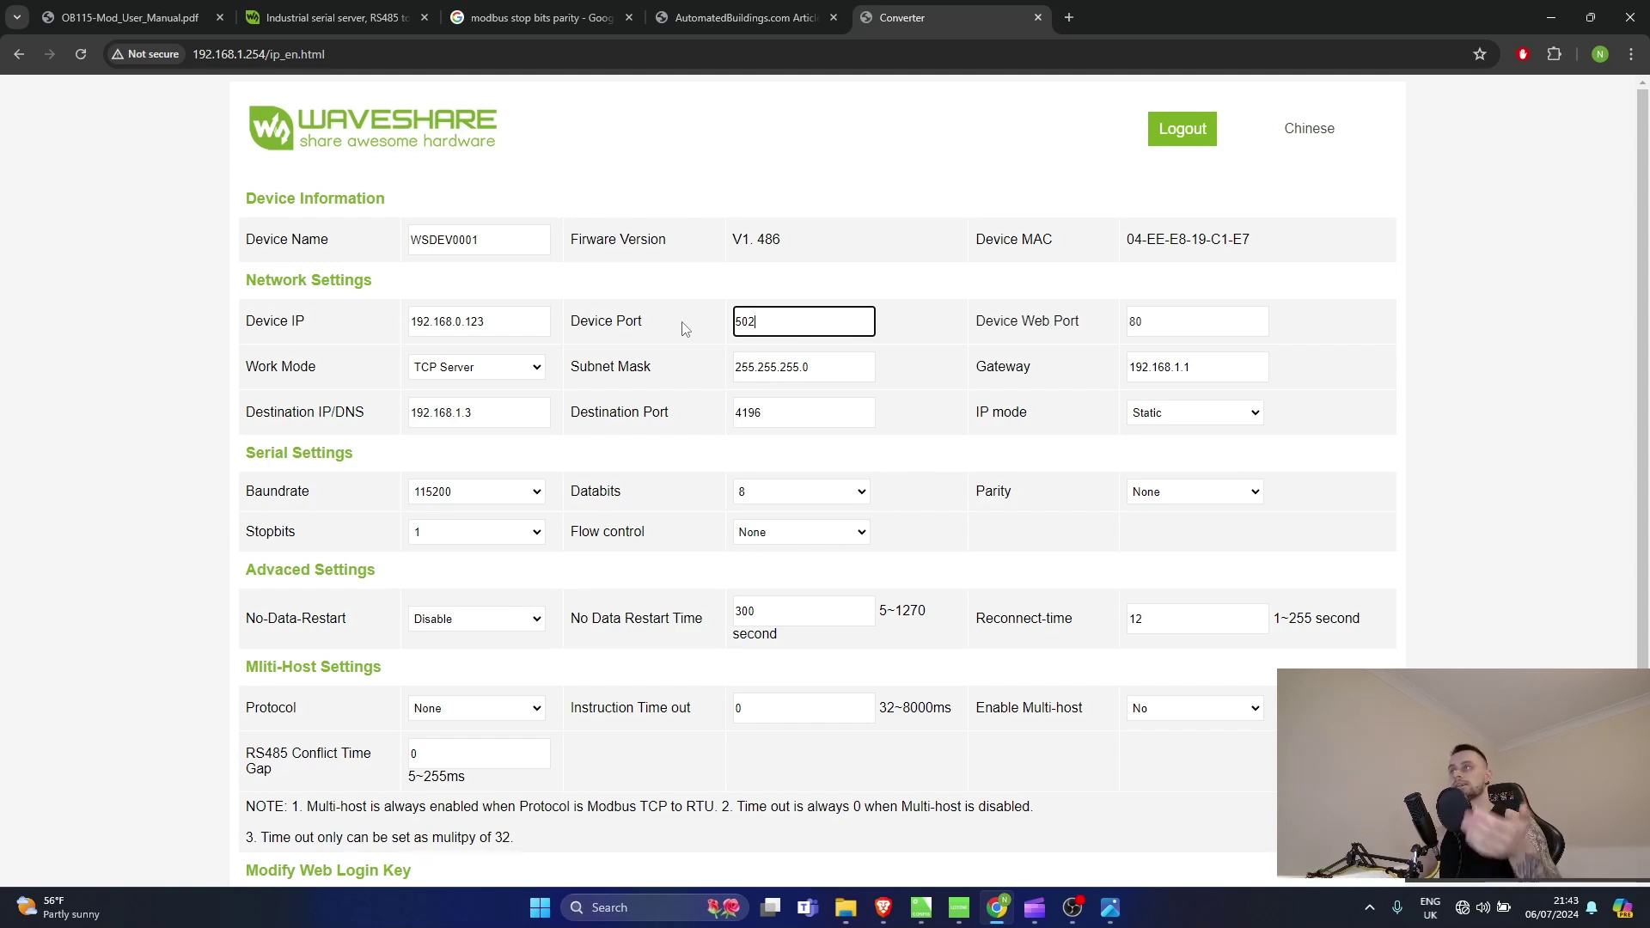
left_click(700, 350)
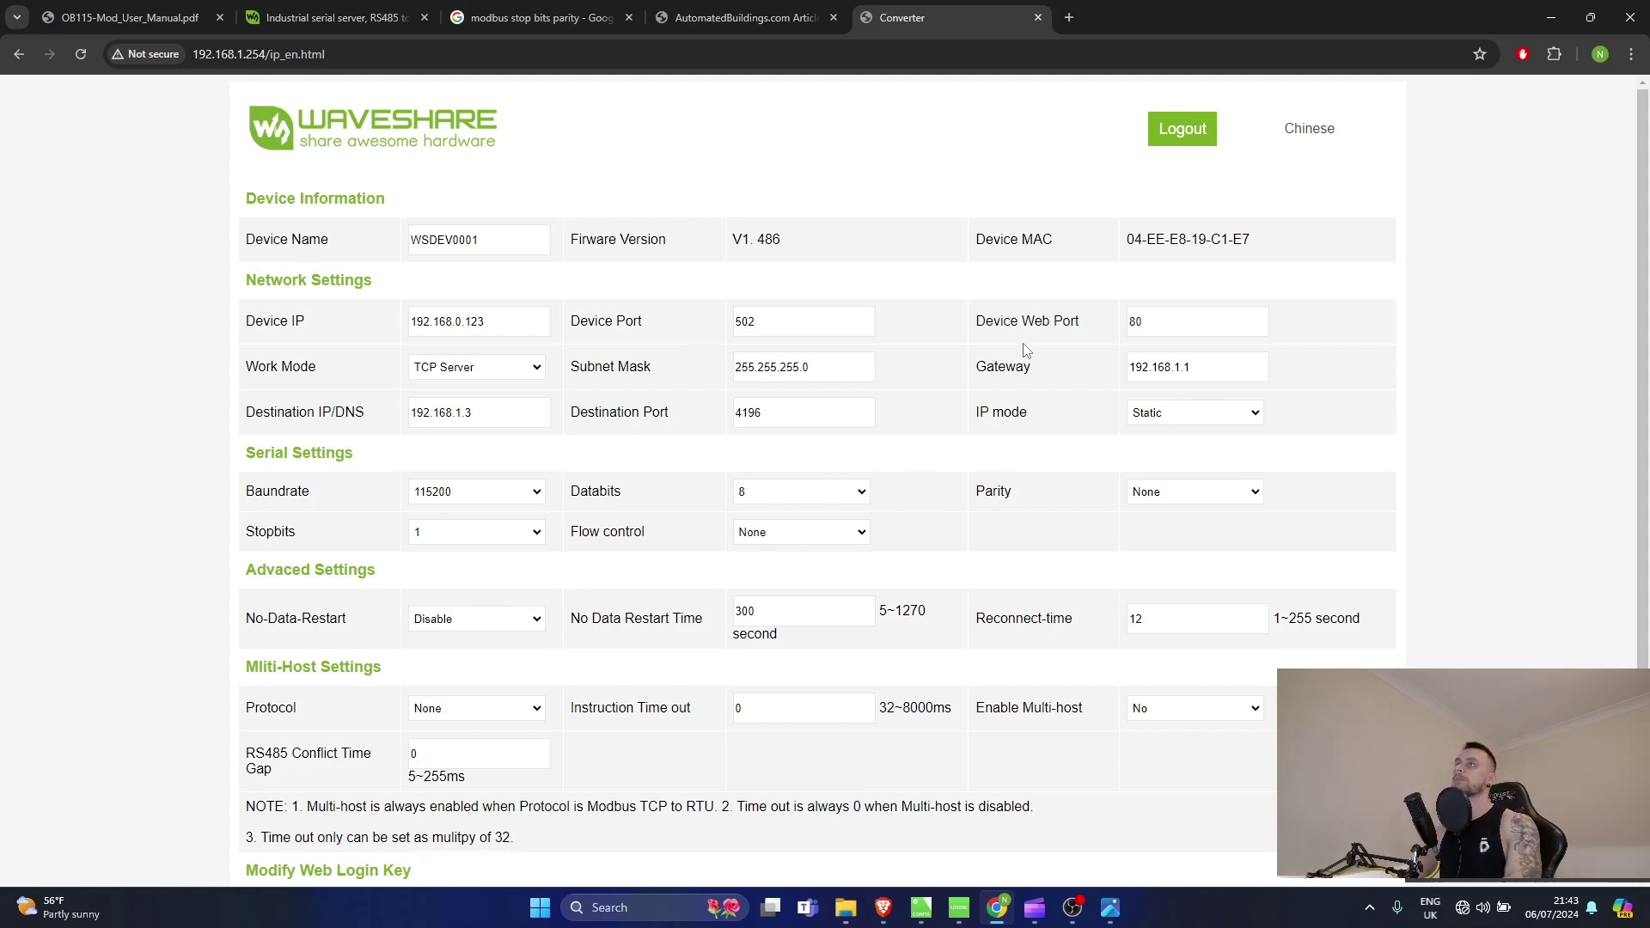
Check the device web port and use TCP Server as the work mode
left_click(1170, 321)
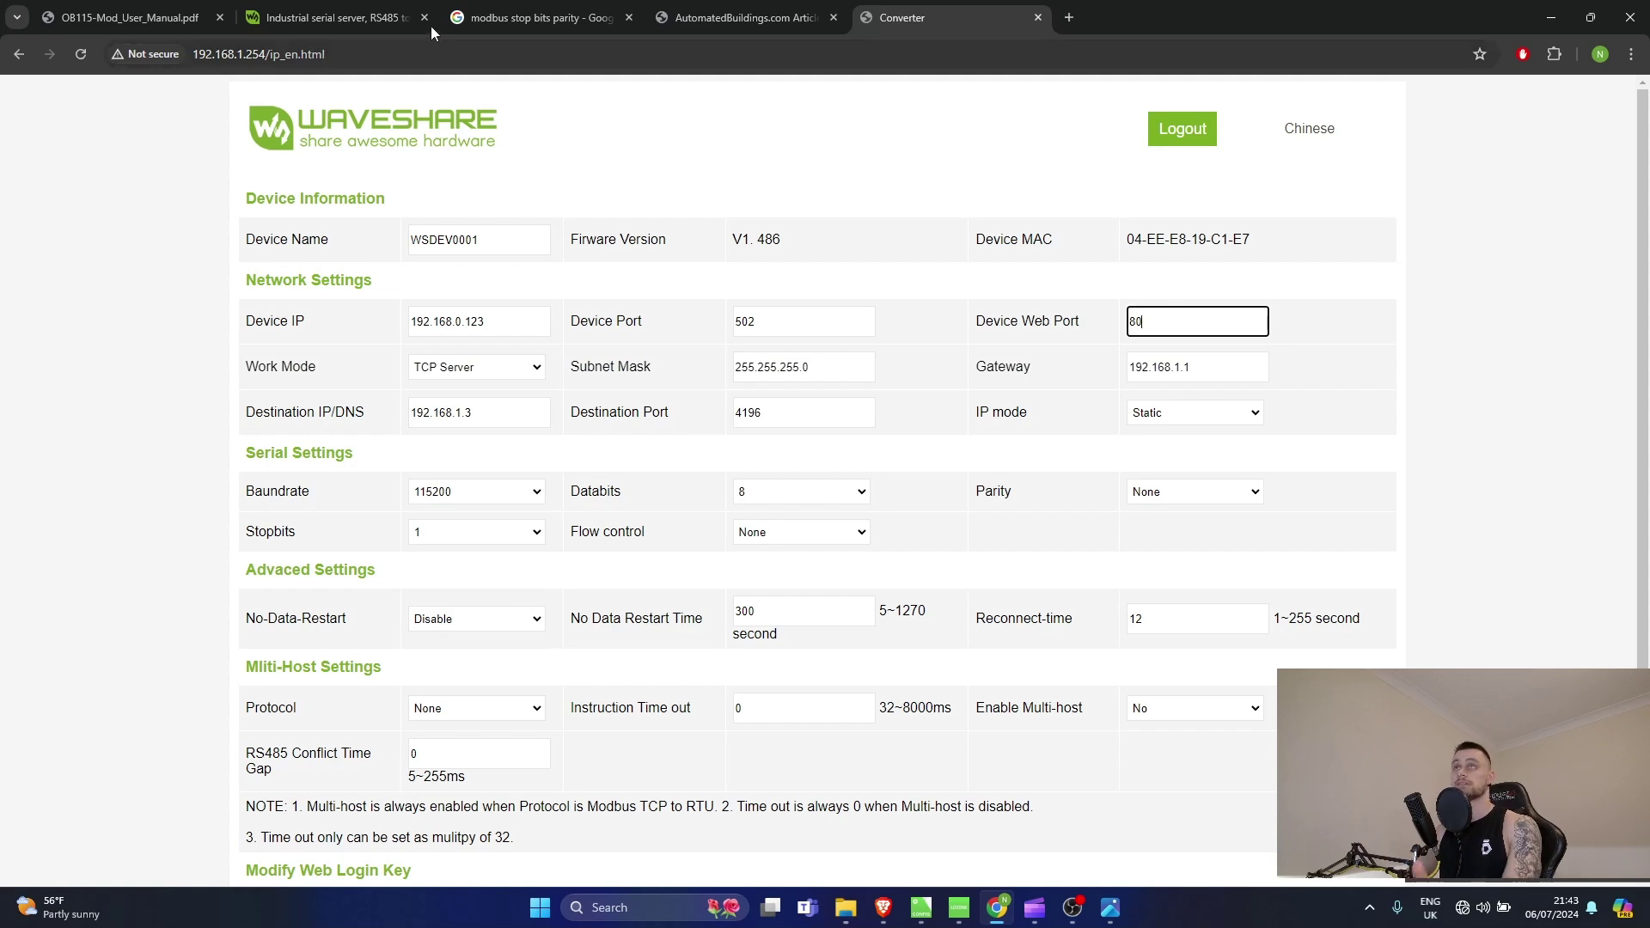
left_click(439, 54)
left_click(1214, 332)
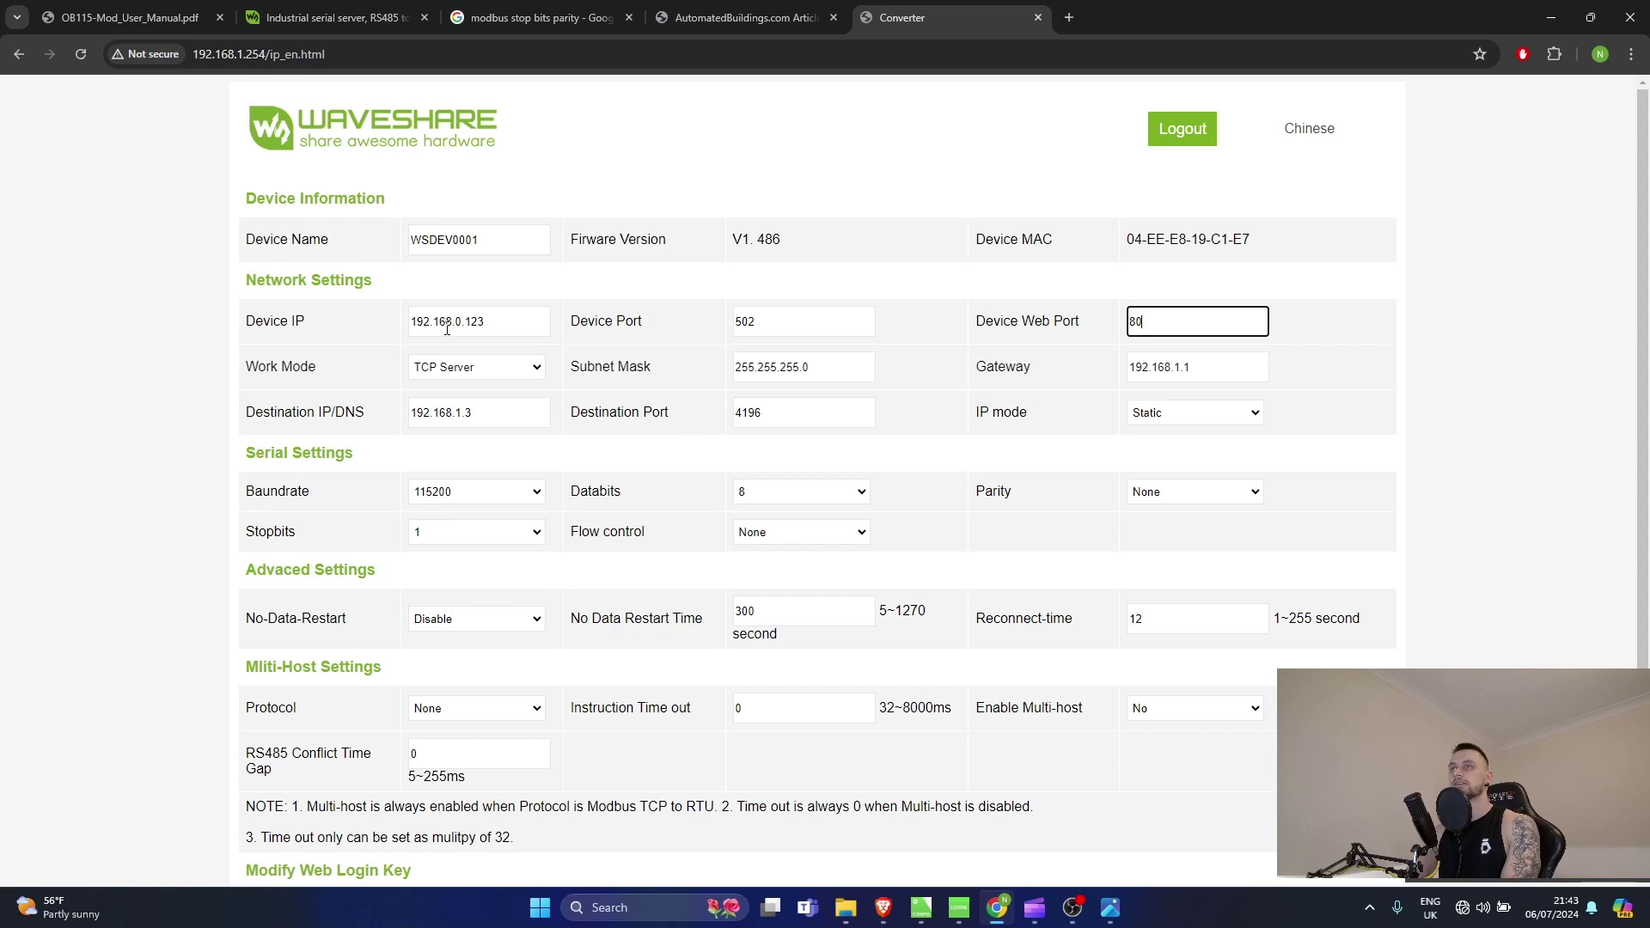
left_click(479, 369)
left_click(481, 371)
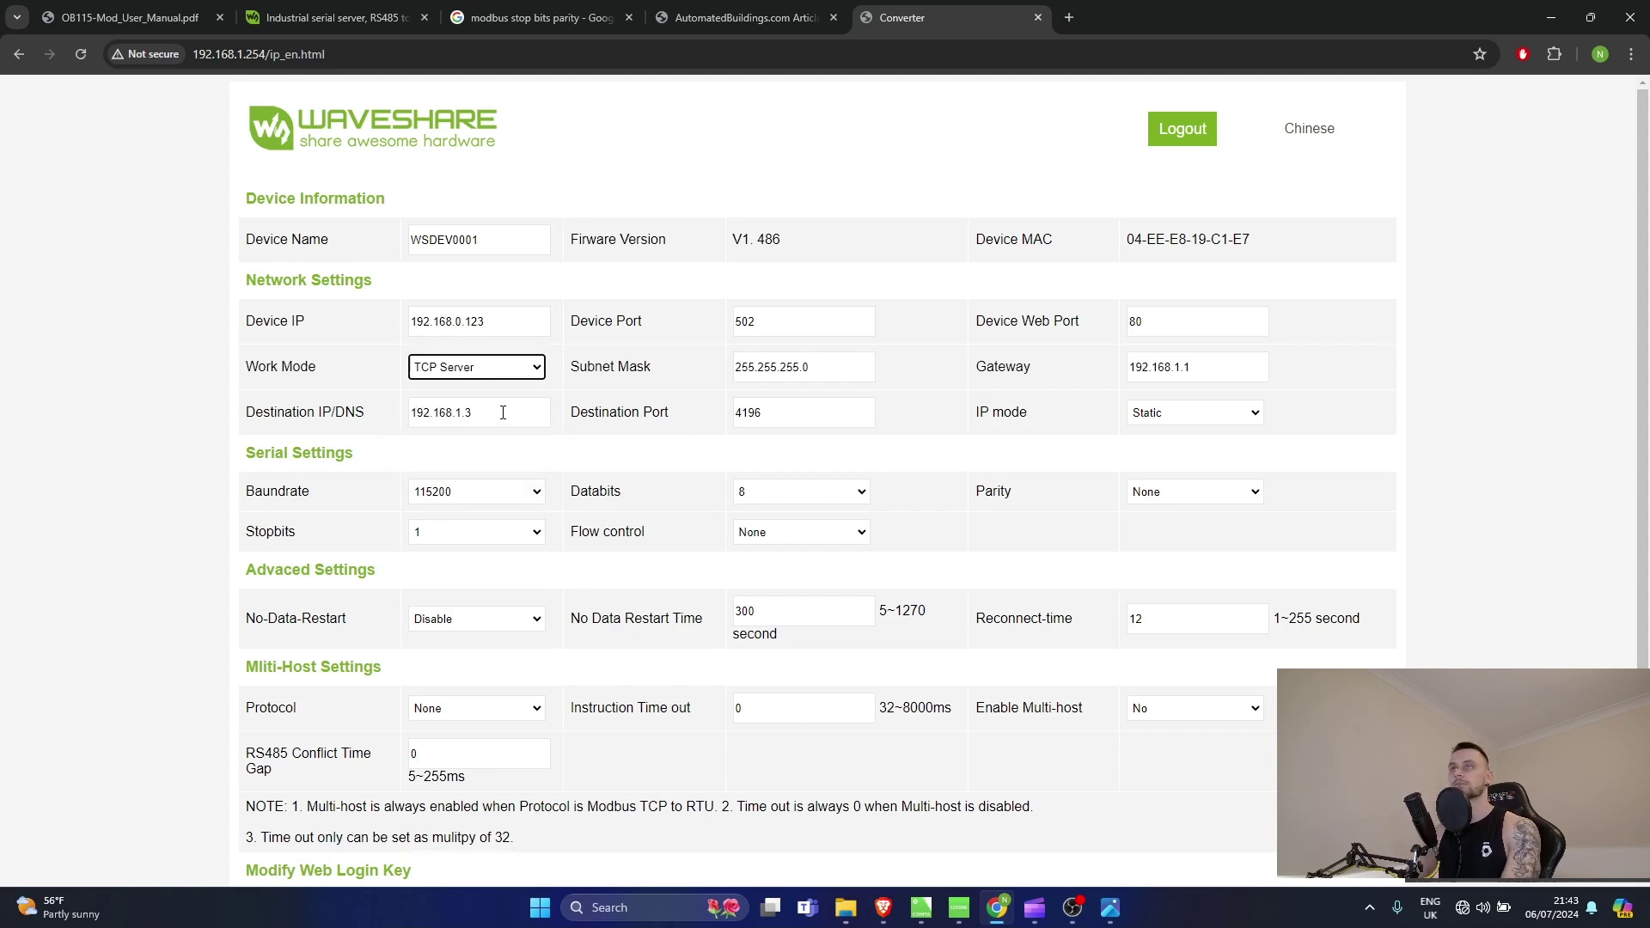
Set the destination IP/DNS to 192.168.0.123 and check the destination port
left_click_drag(504, 412, 371, 422)
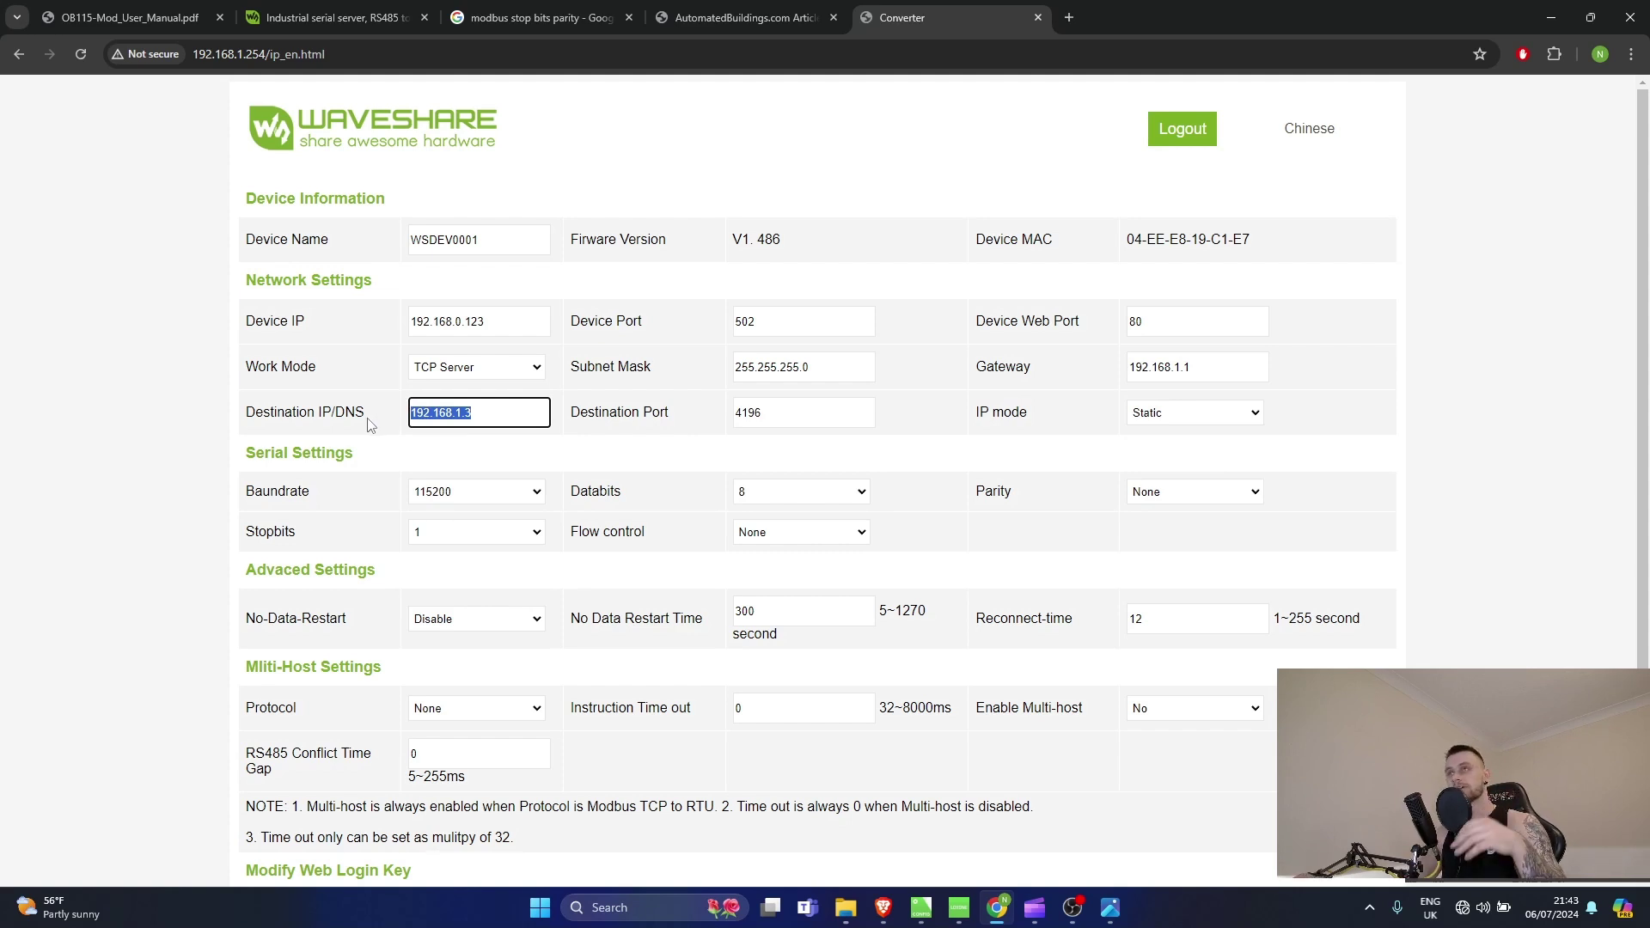
left_click_drag(245, 413, 341, 411)
left_click(377, 421)
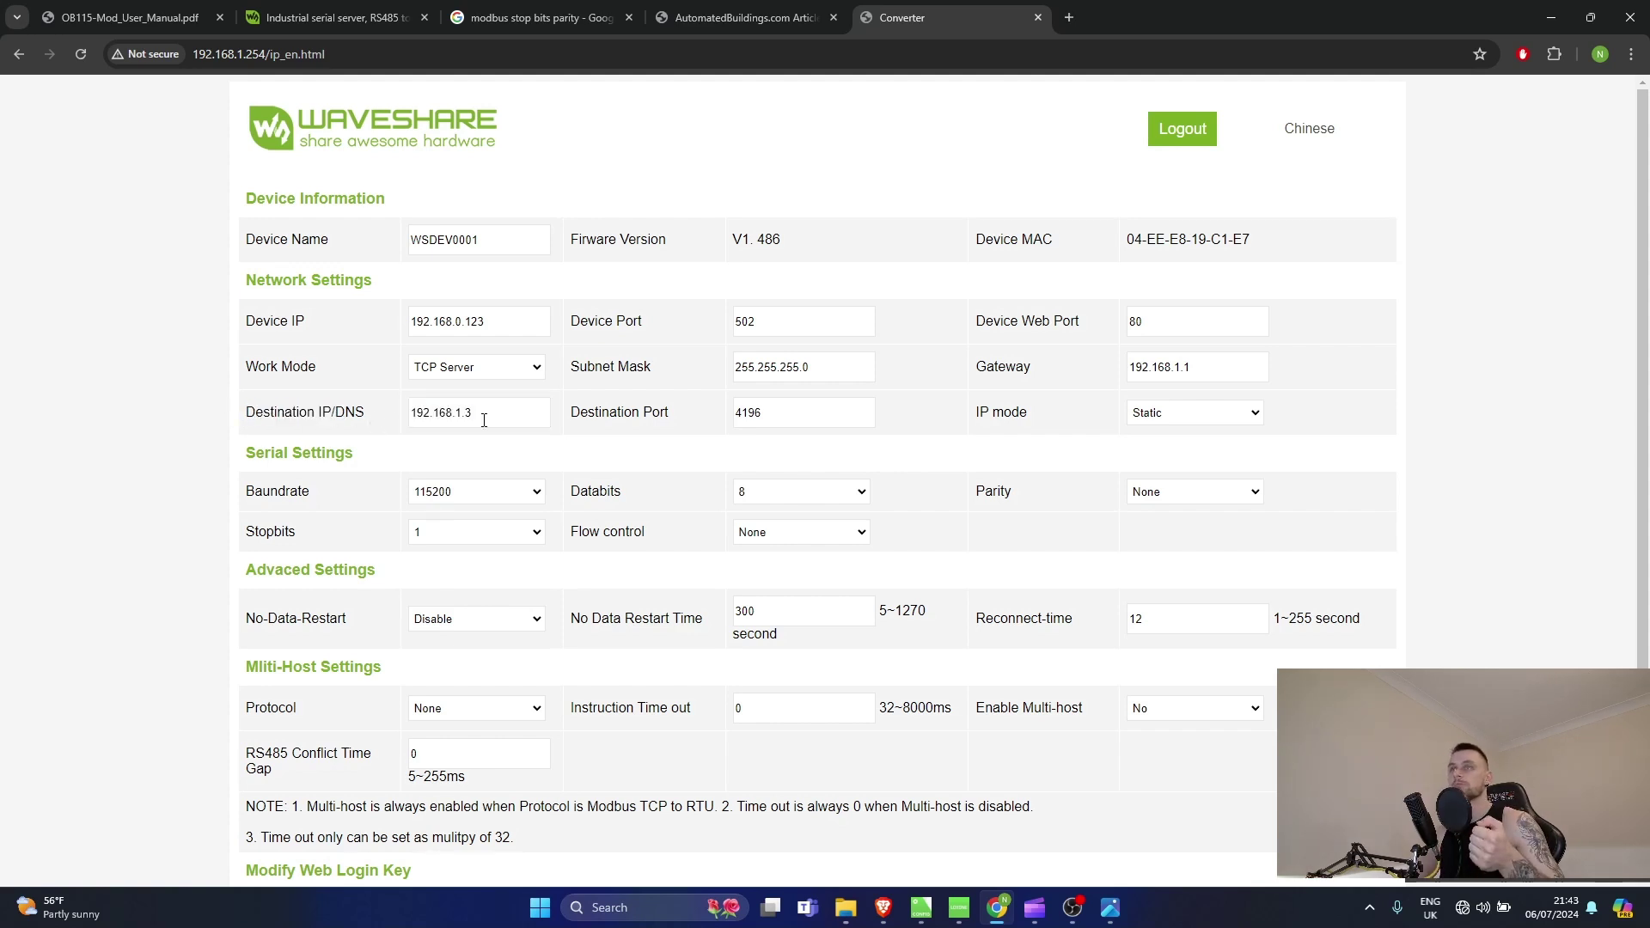
left_click_drag(498, 416, 355, 414)
type("192")
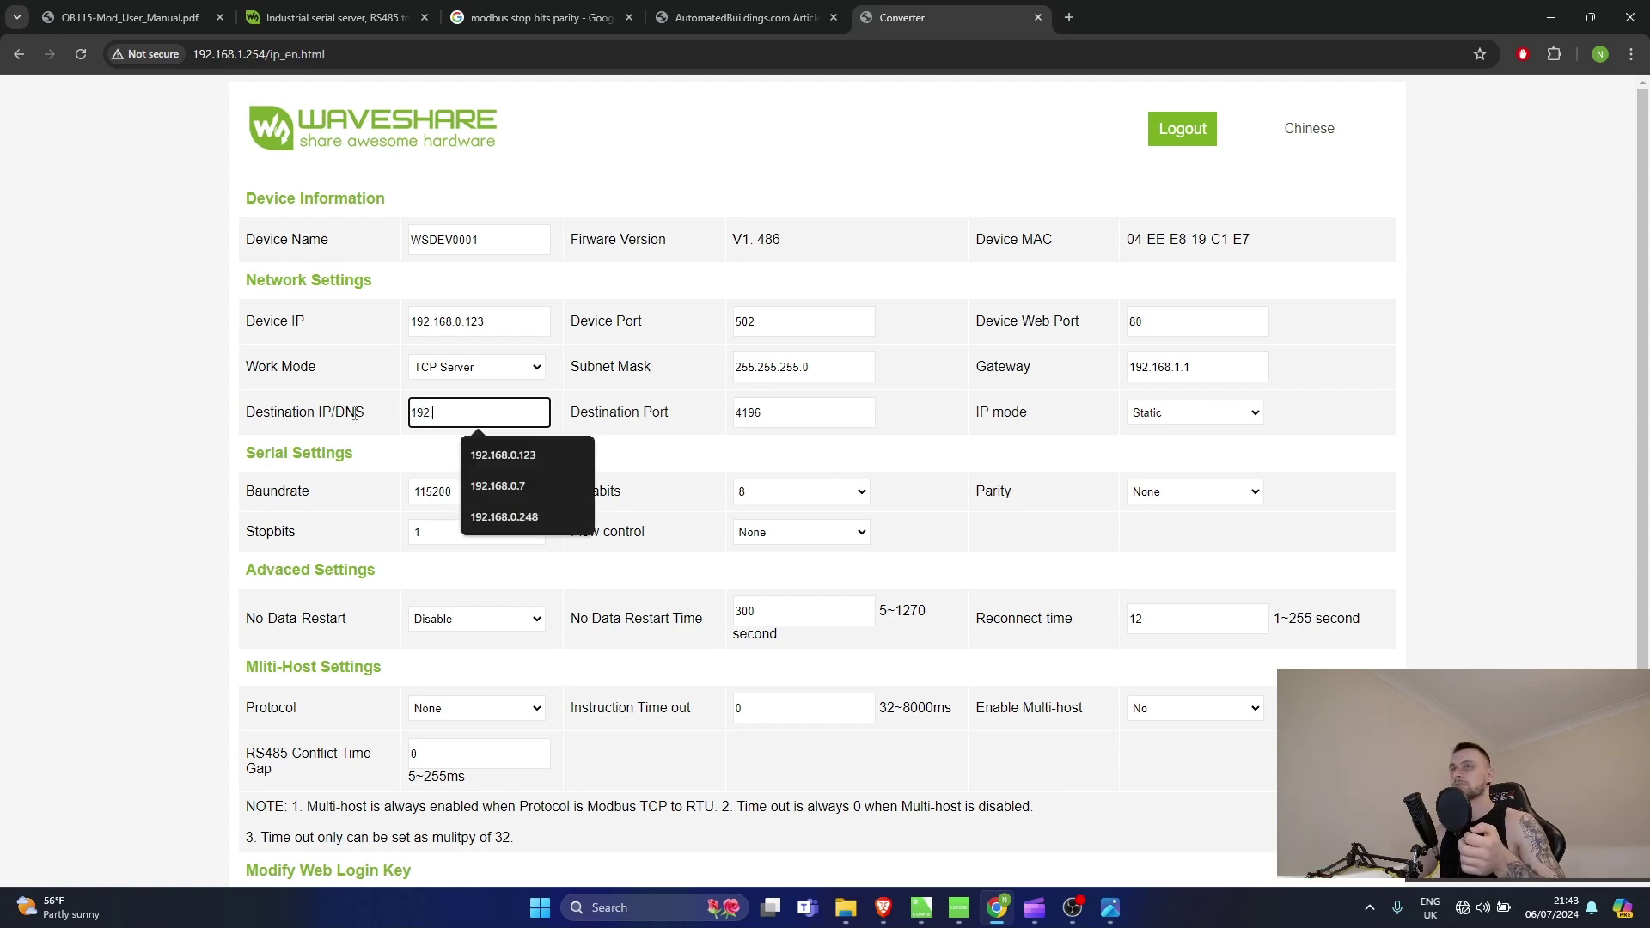
type(".168.0.")
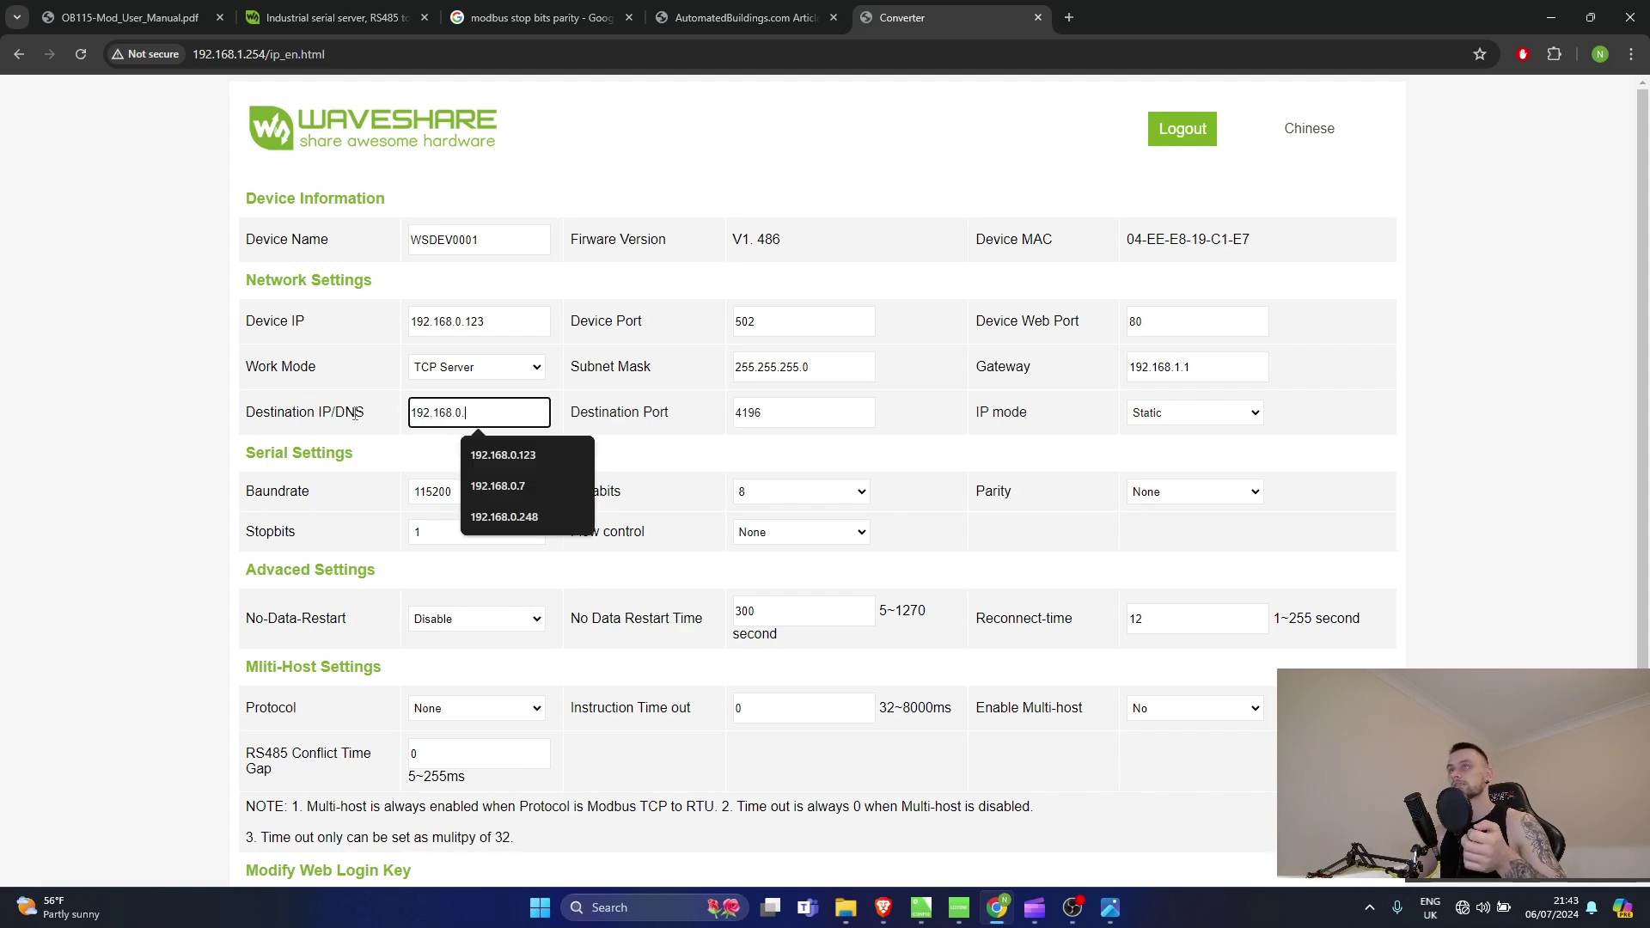
type("123")
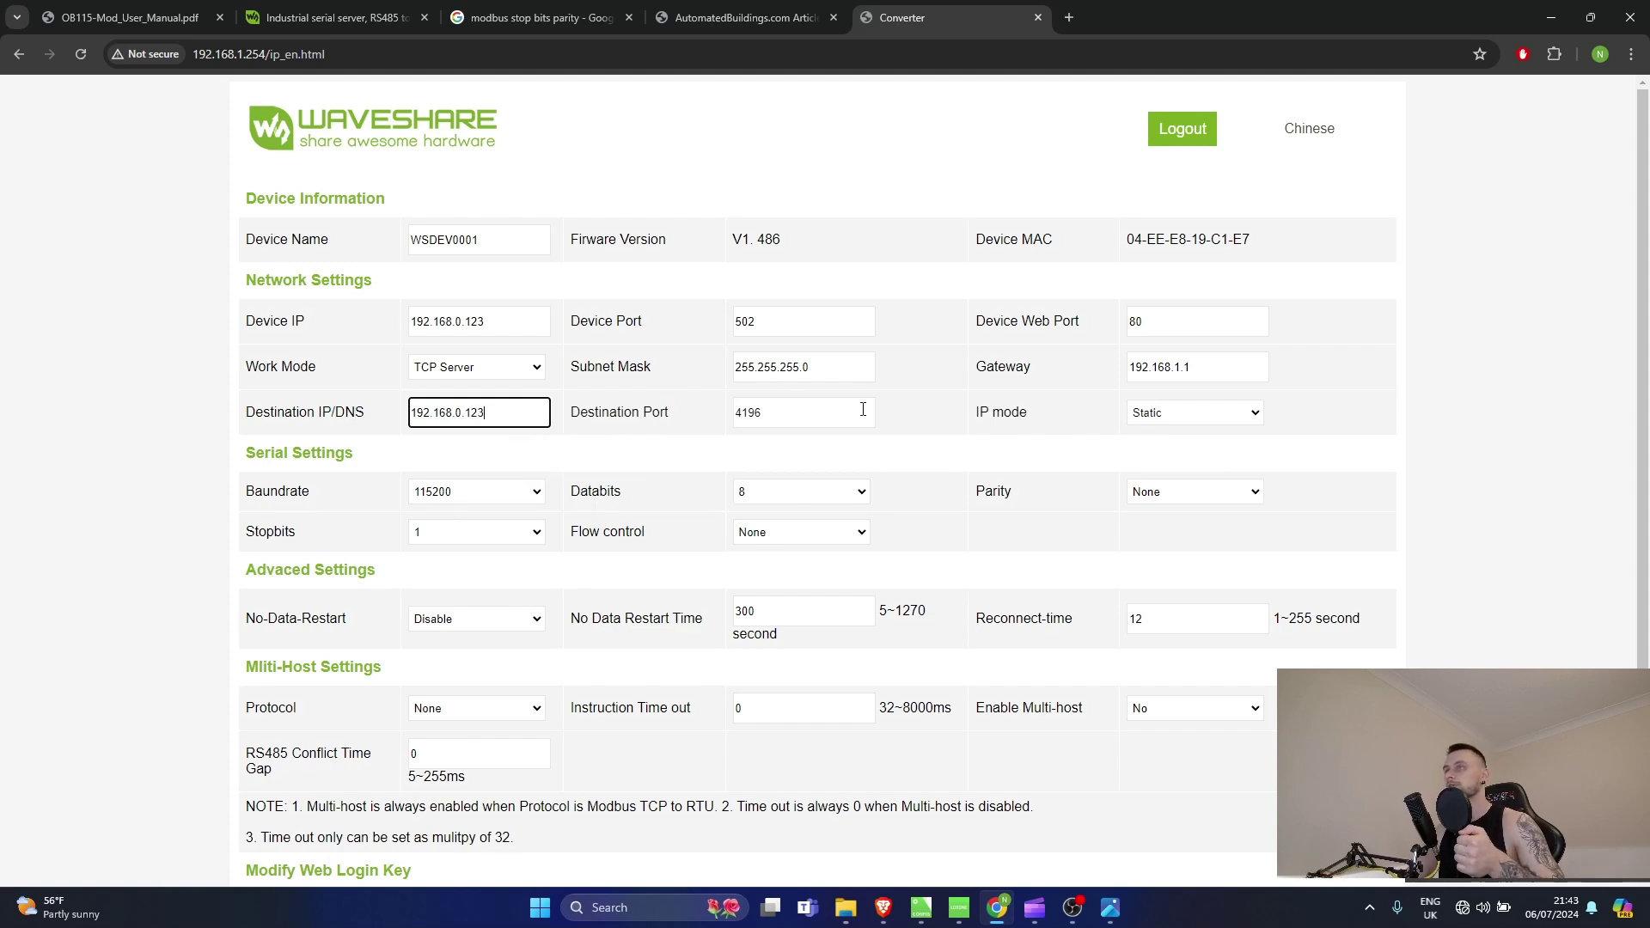
left_click(821, 414)
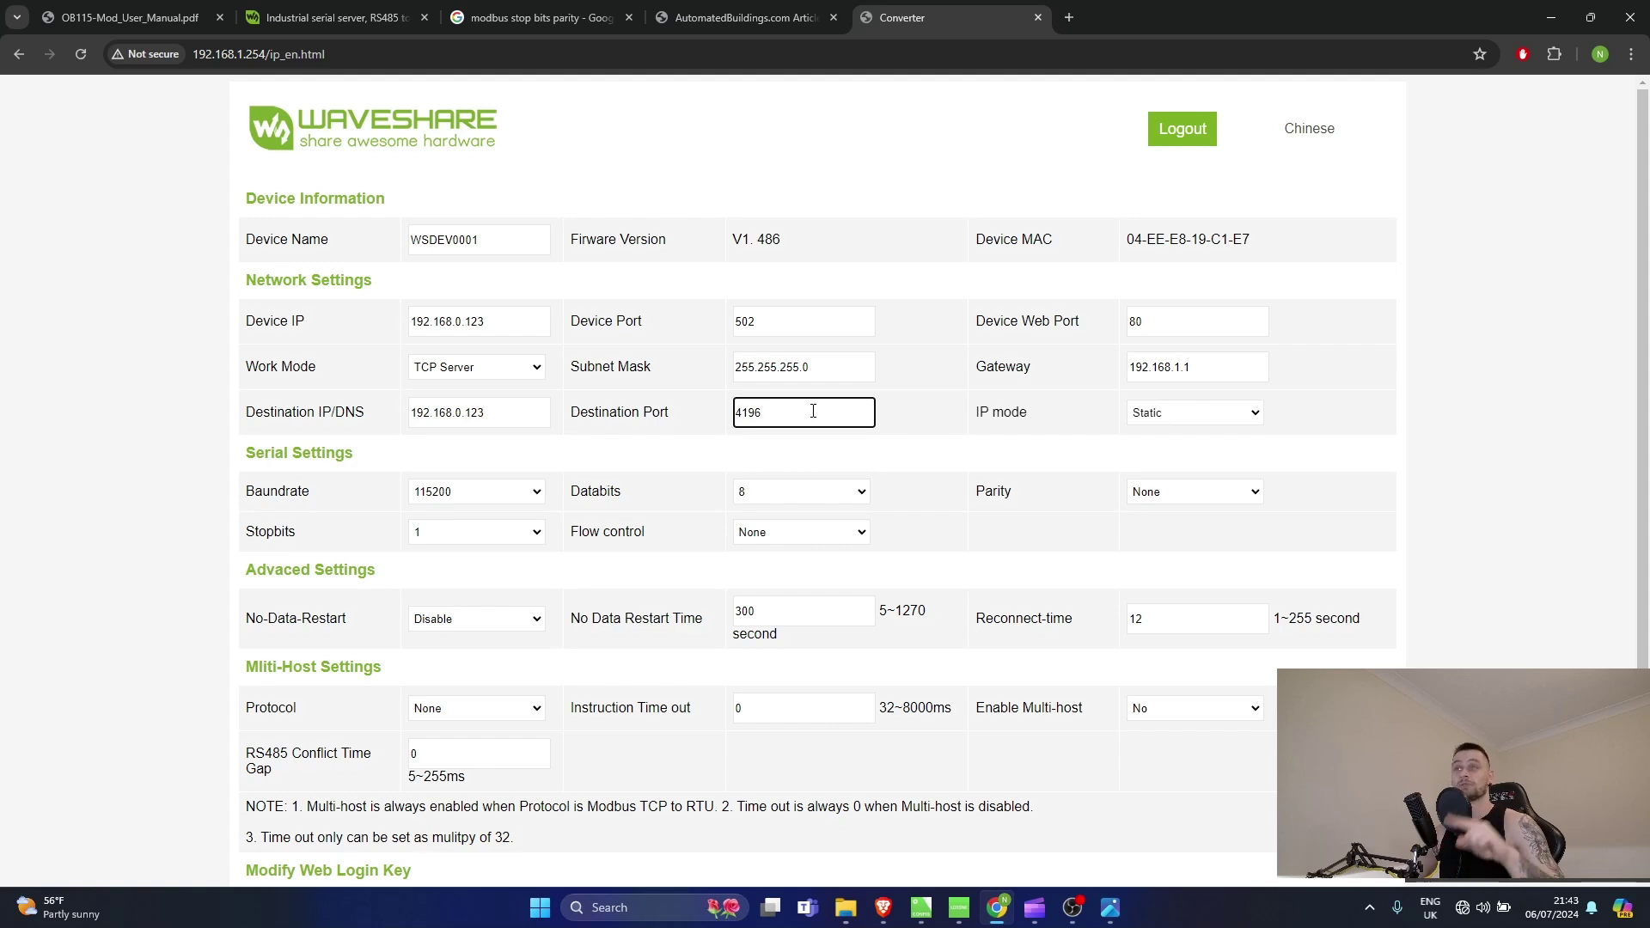
double_click(795, 420)
left_click(945, 454)
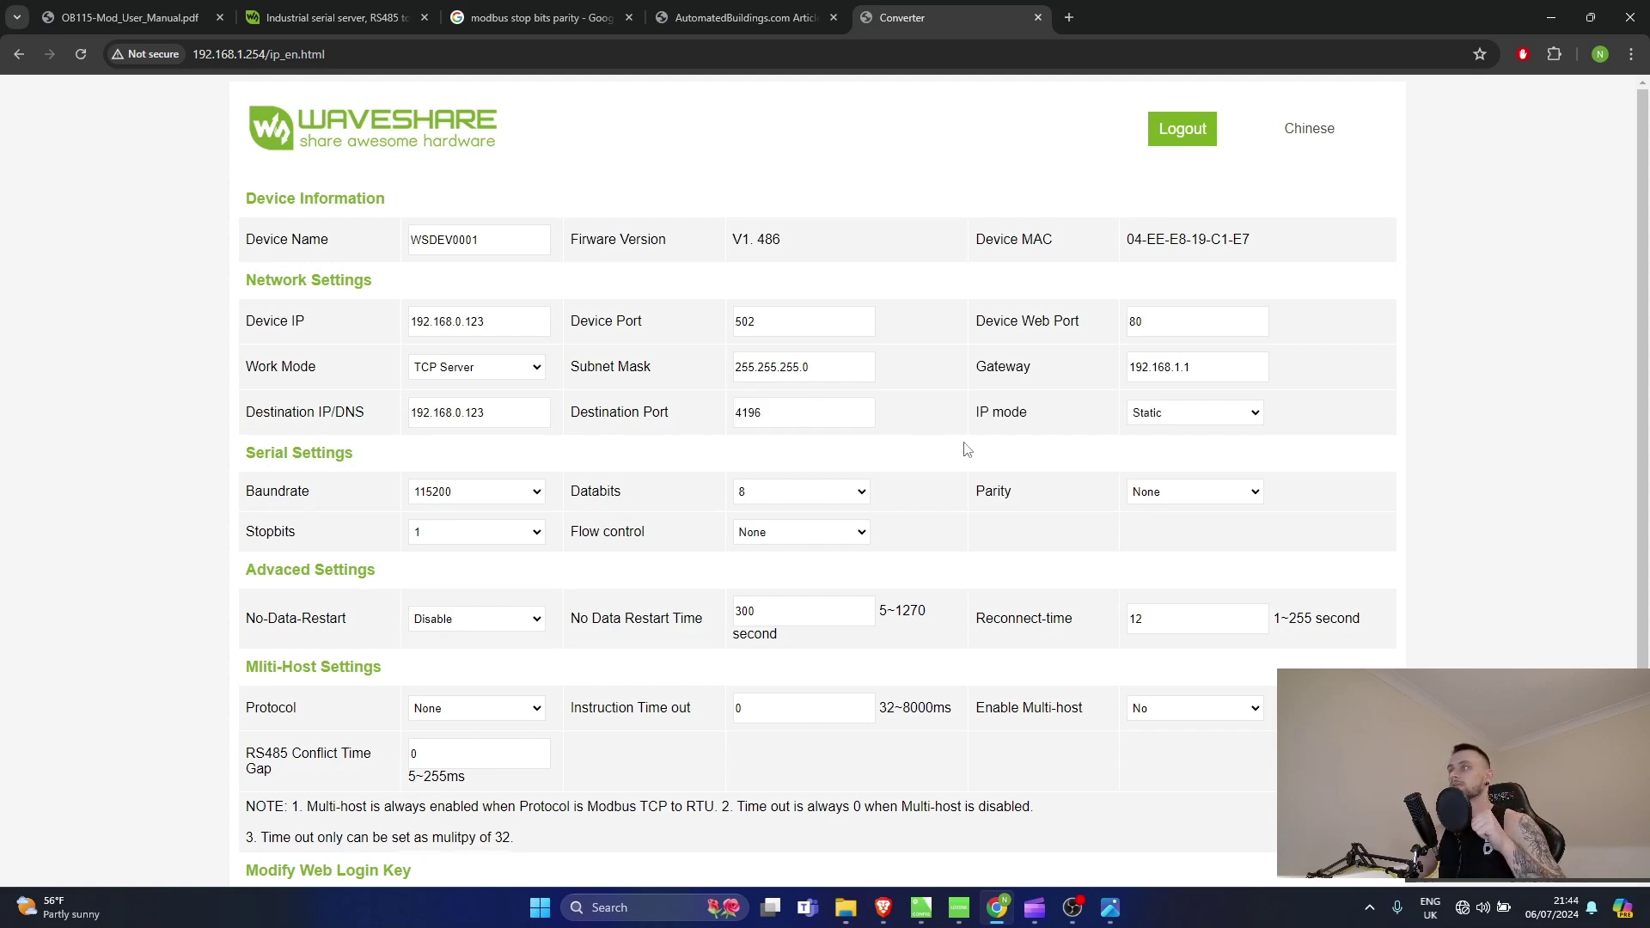
Set the gateway to 192.168.0.1 and choose Static as the IP mode
left_click(1213, 369)
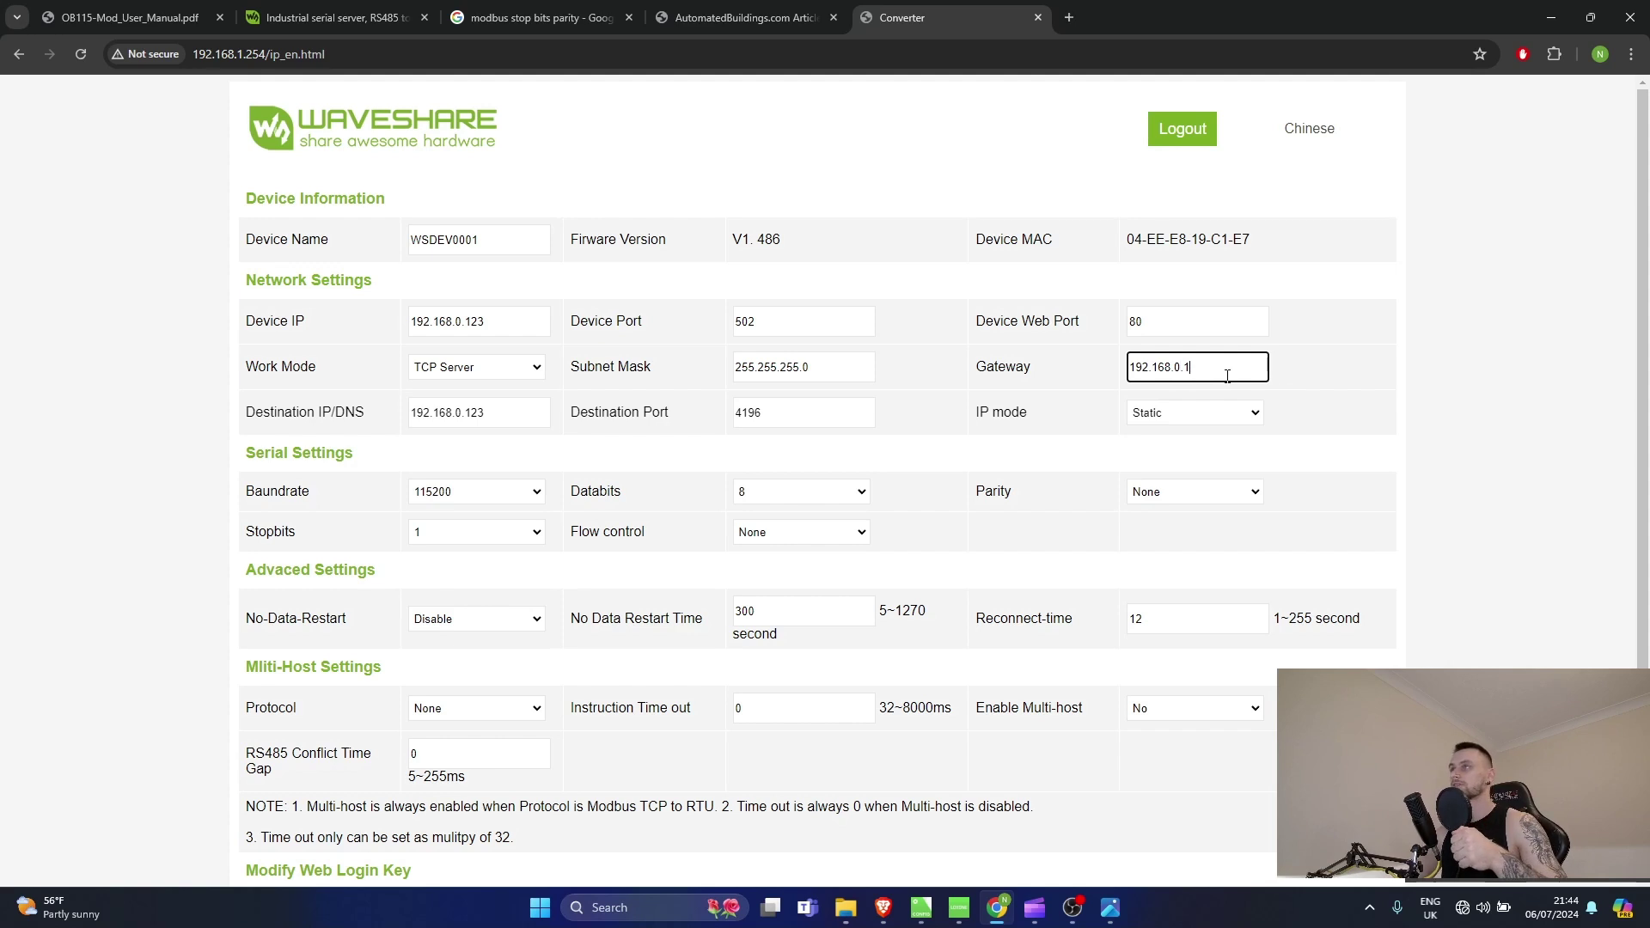
left_click(1201, 414)
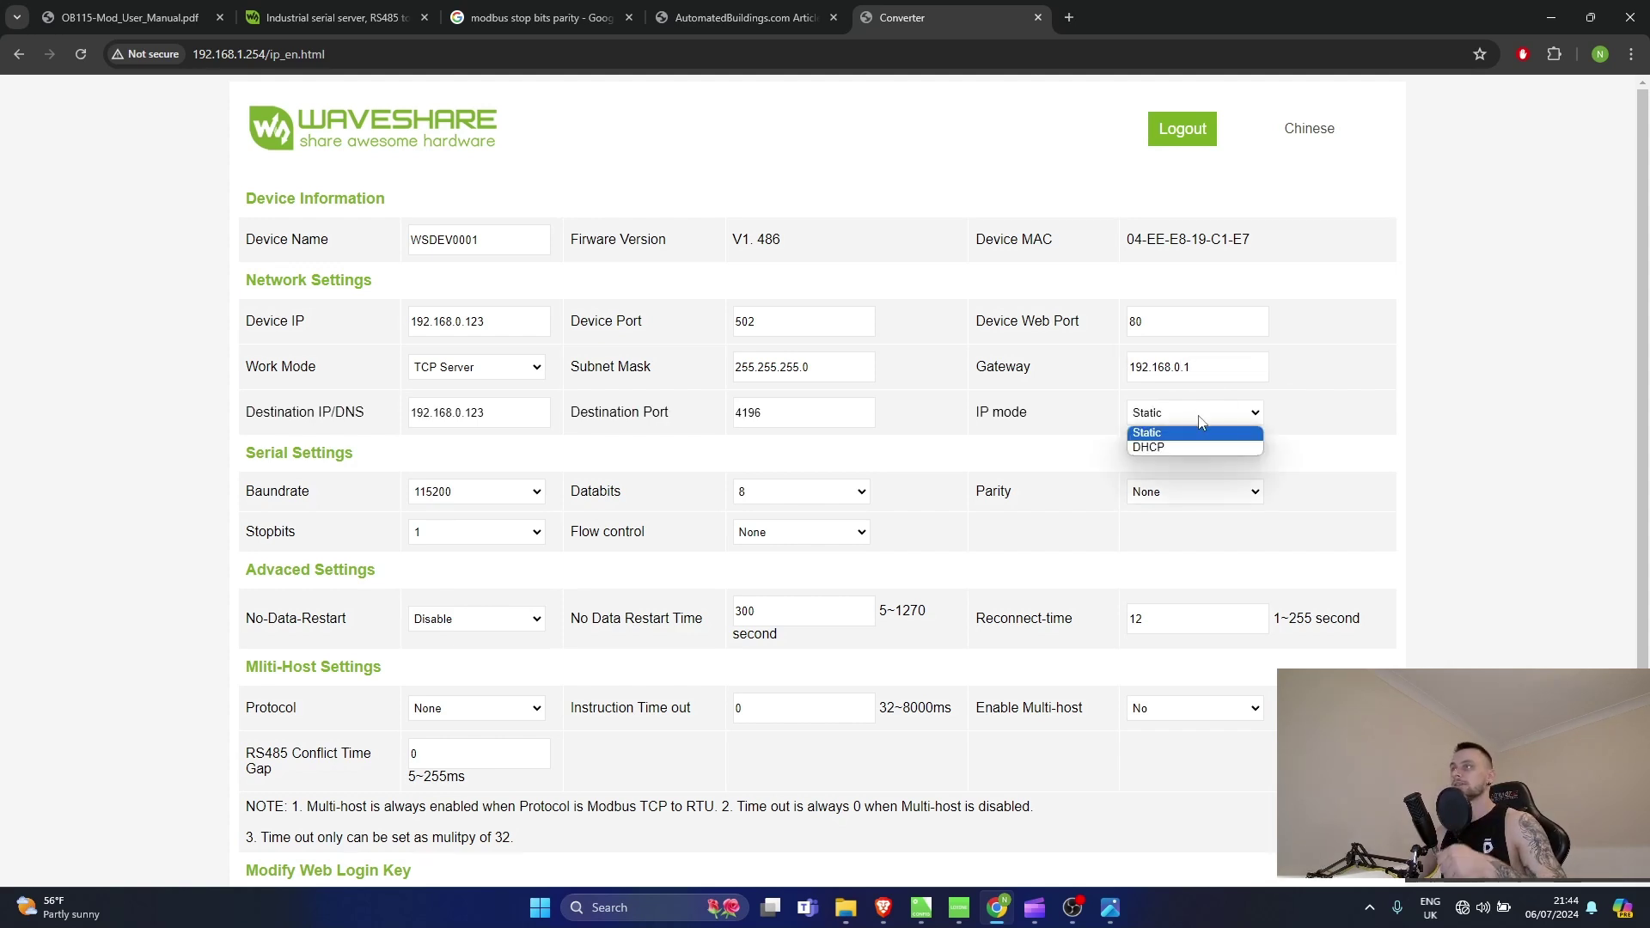
left_click(1160, 434)
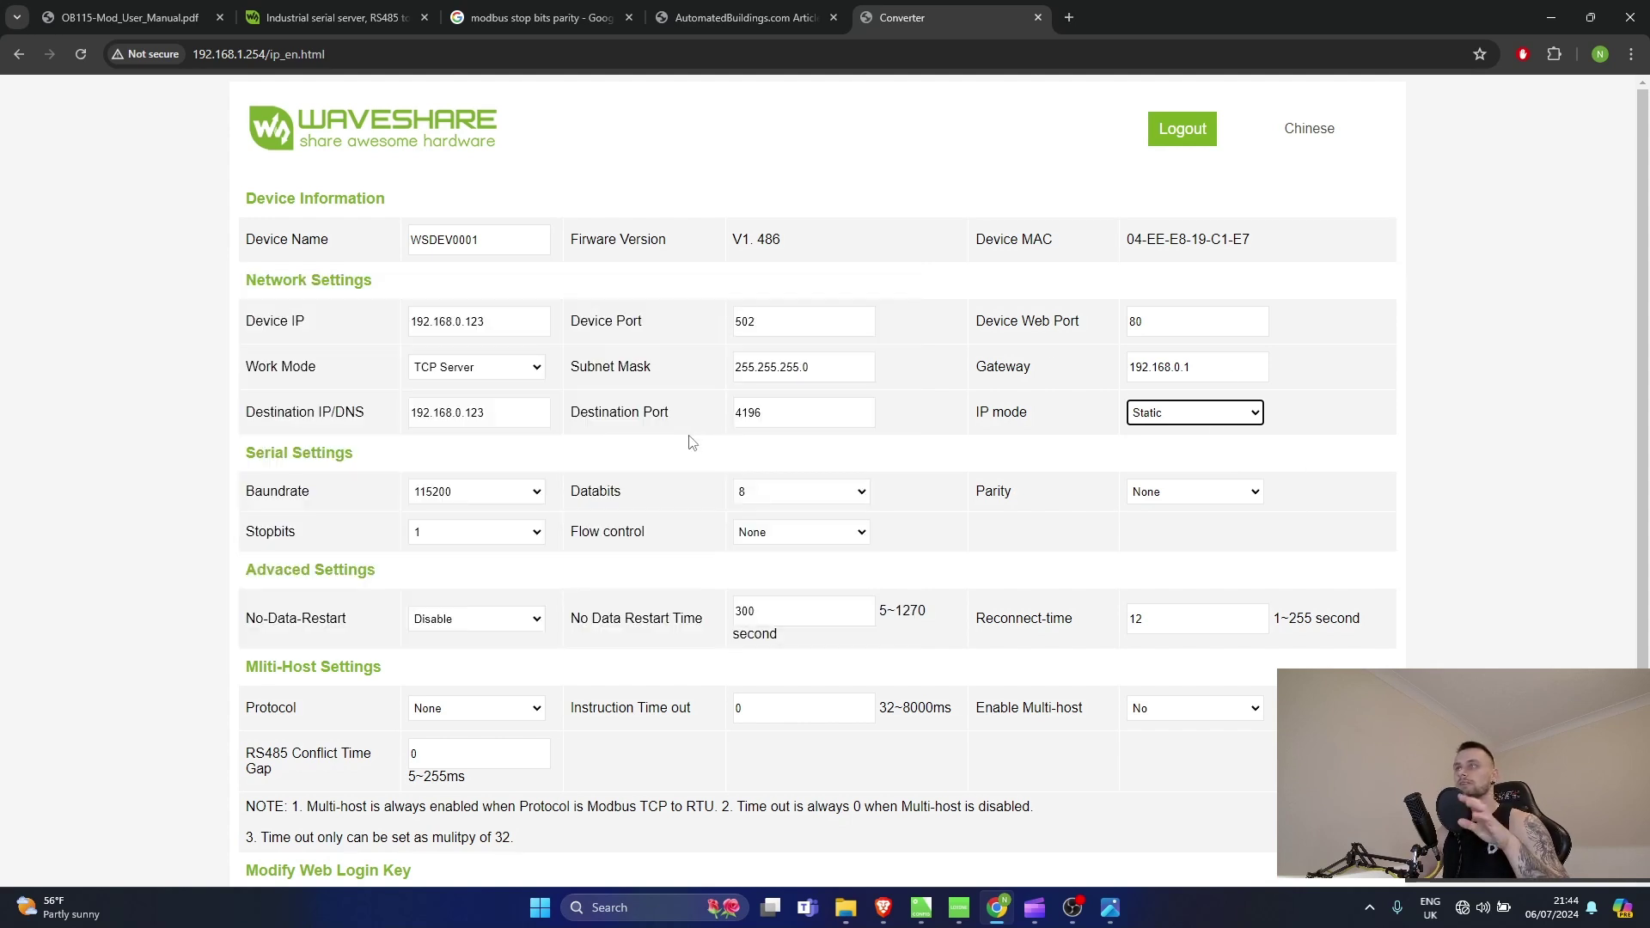
left_click(1257, 414)
left_click(1178, 419)
left_click(1436, 407)
Look up the energy meter's default baud rate and parity in the OB115-Mod user manual for the converter's serial settings
scroll(1373, 418, "down", 1)
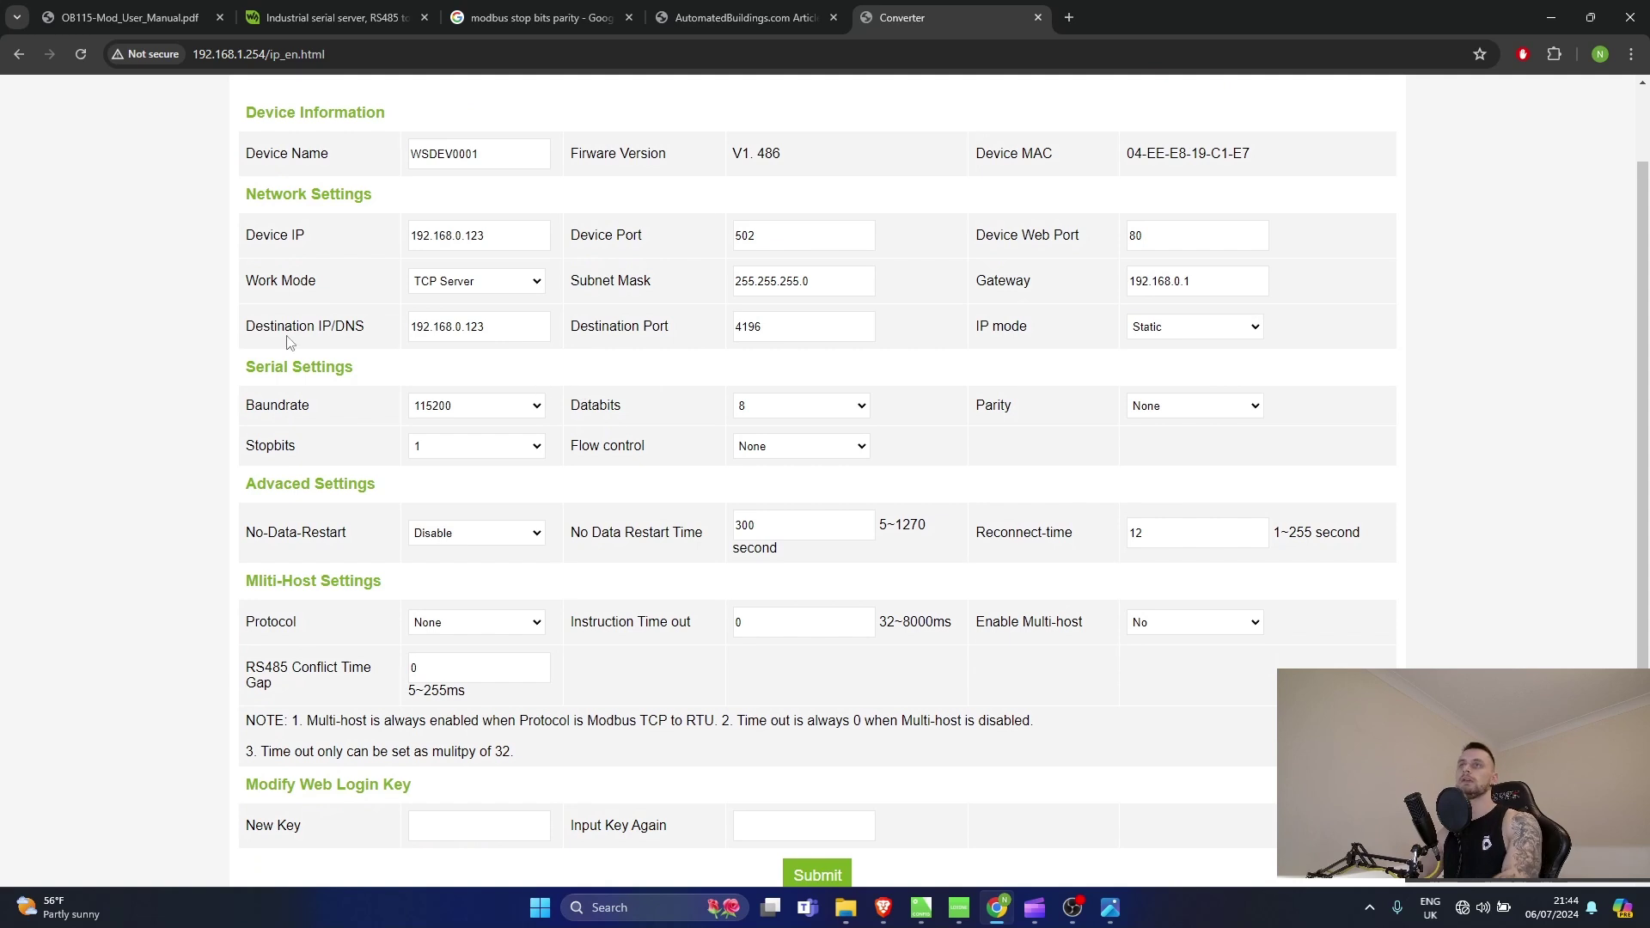
left_click_drag(249, 366, 374, 370)
left_click(376, 370)
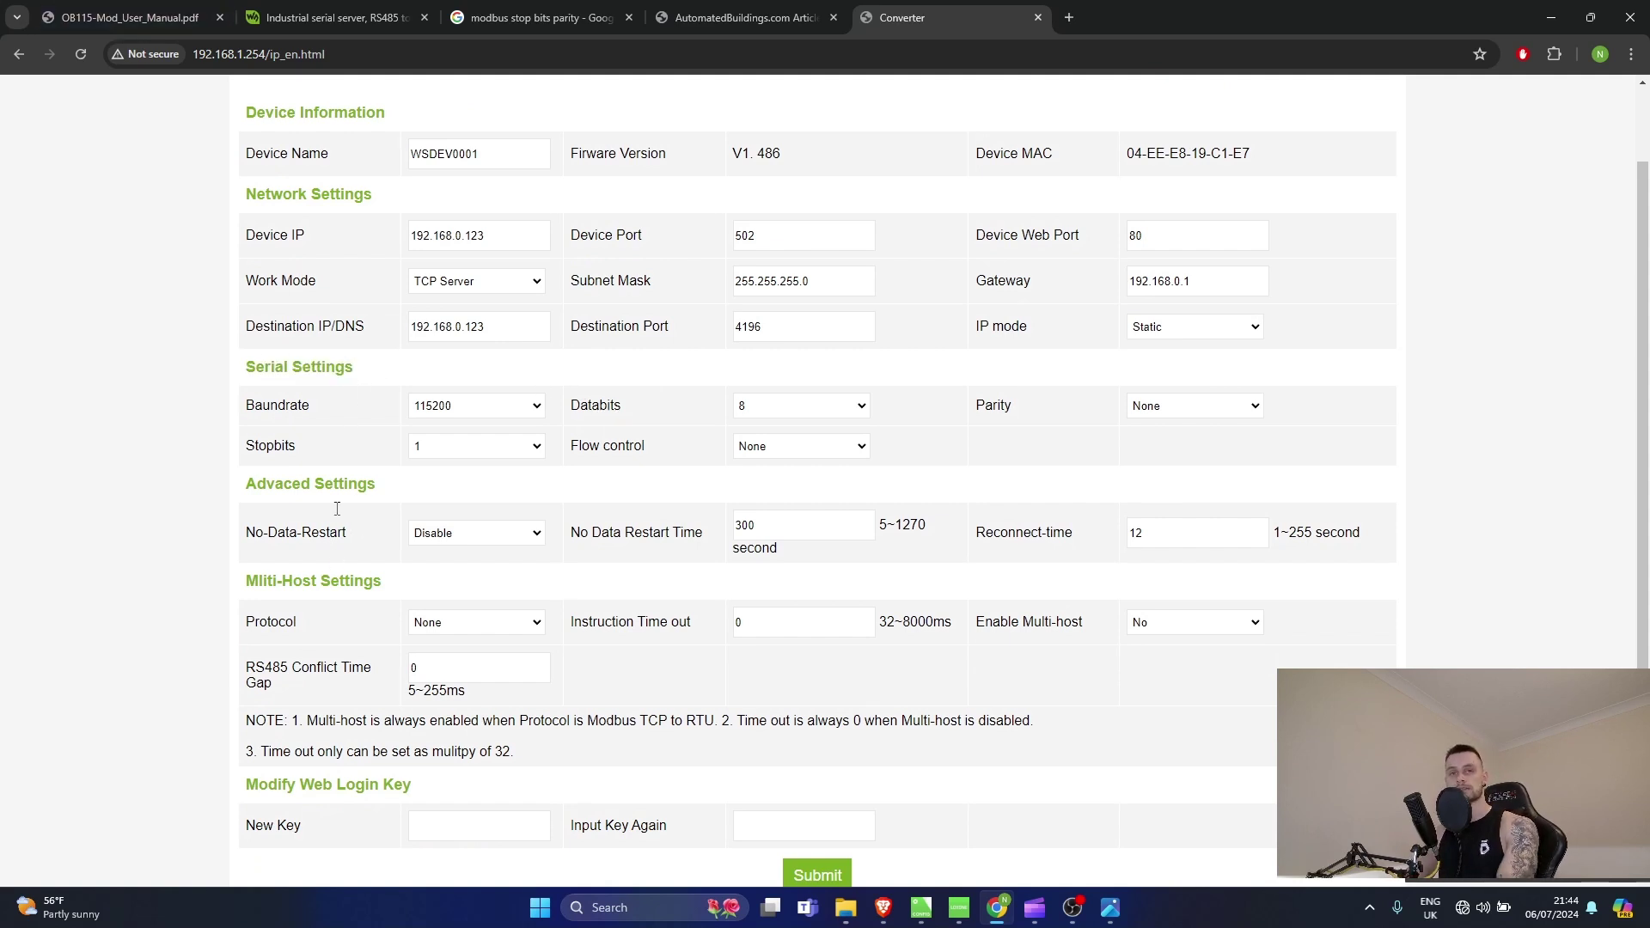
left_click(114, 17)
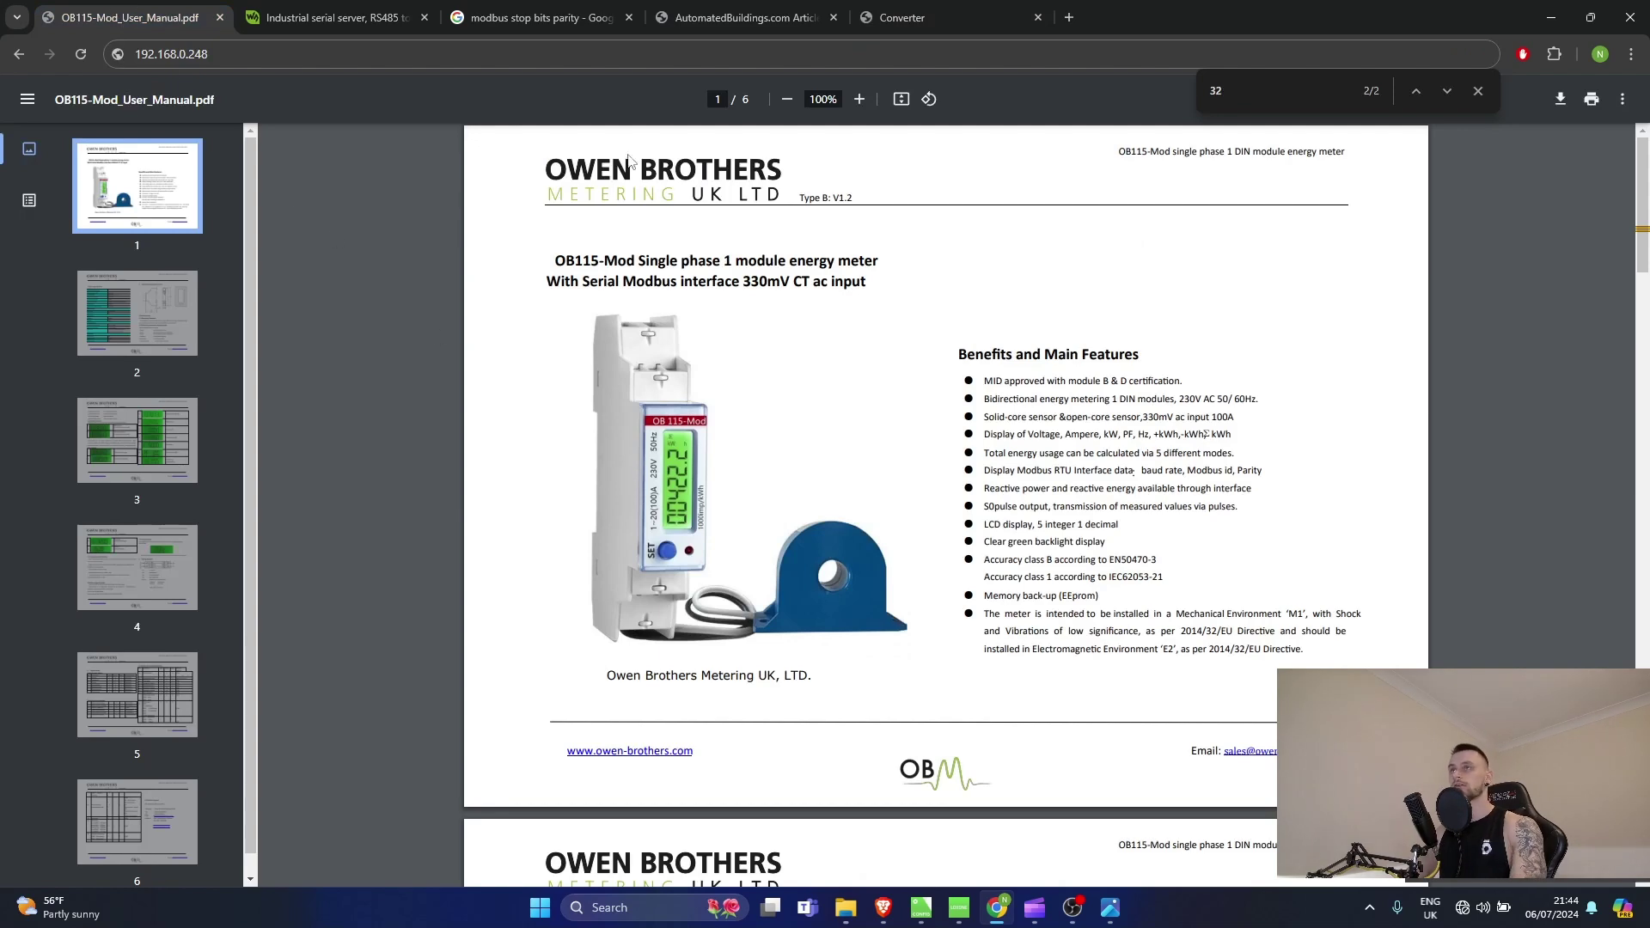
scroll(742, 582, "down", 3)
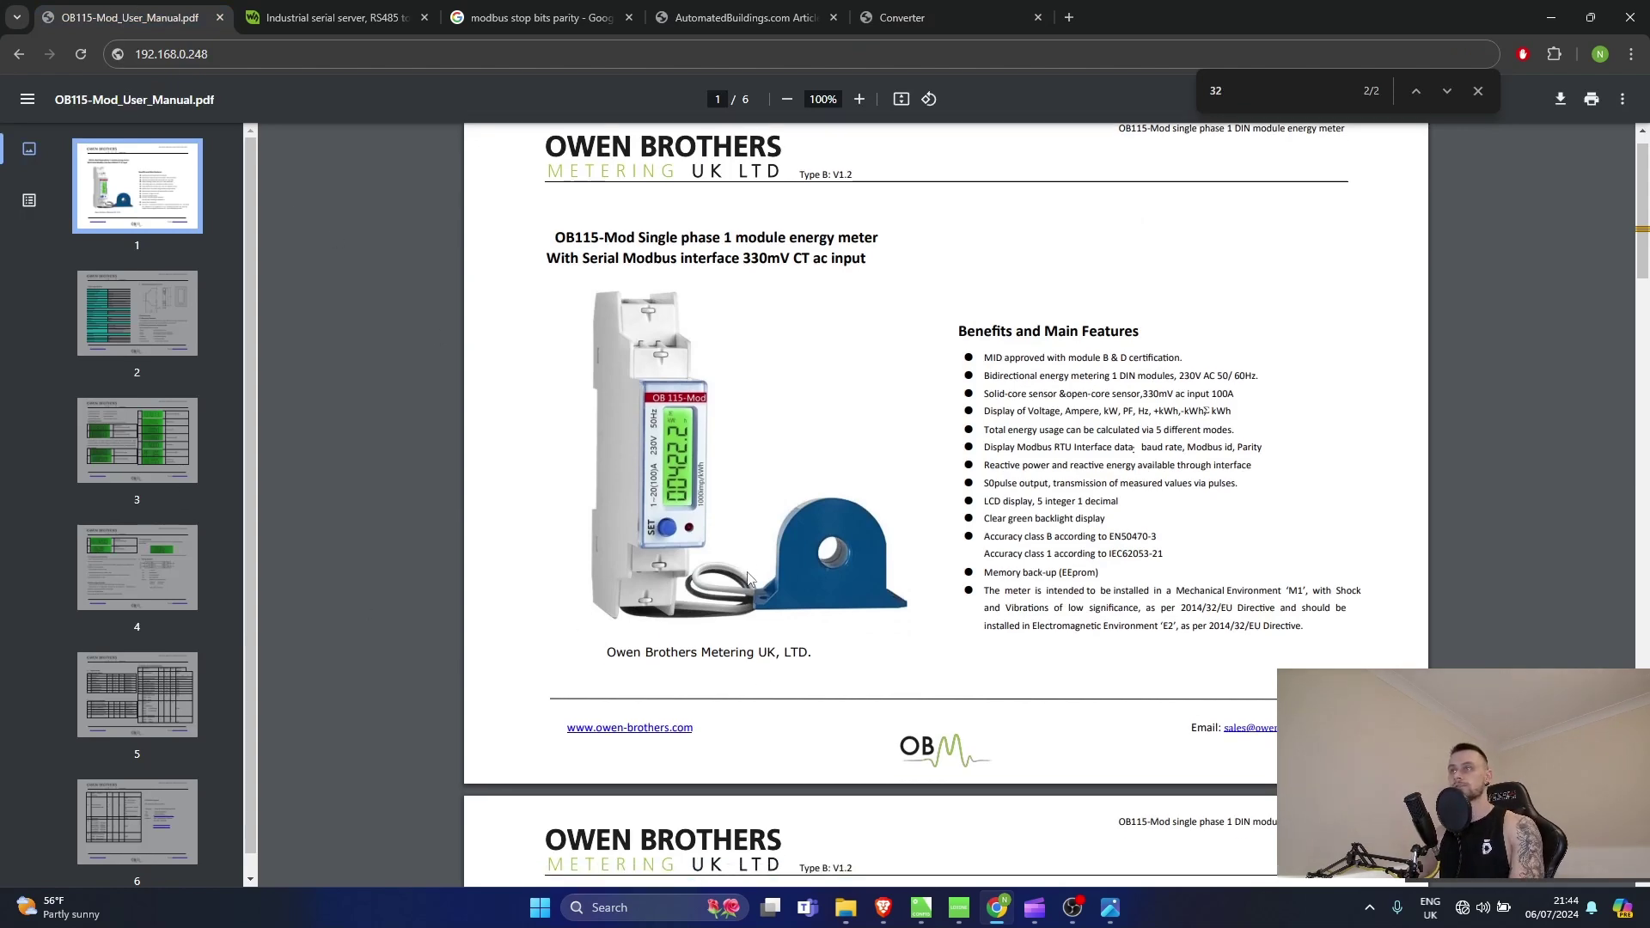
scroll(742, 585, "up", 2)
scroll(742, 587, "down", 15)
scroll(741, 588, "down", 8)
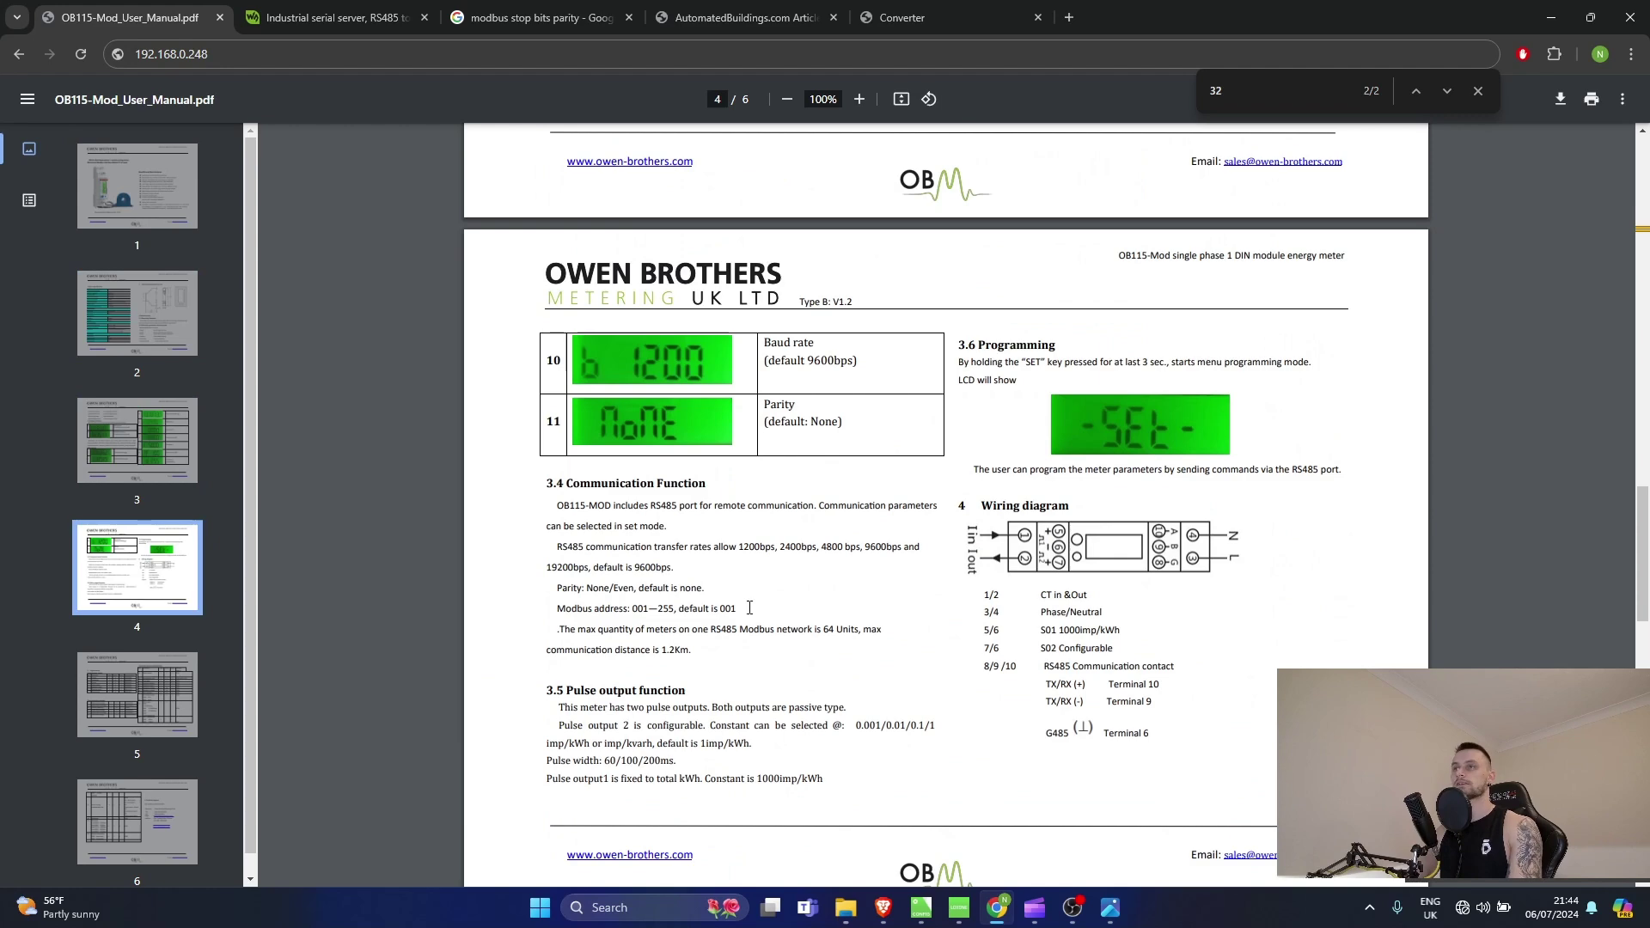
scroll(756, 610, "up", 5)
scroll(780, 643, "down", 3)
triple_click(787, 613)
left_click(844, 671)
left_click_drag(771, 679, 846, 680)
left_click(869, 680)
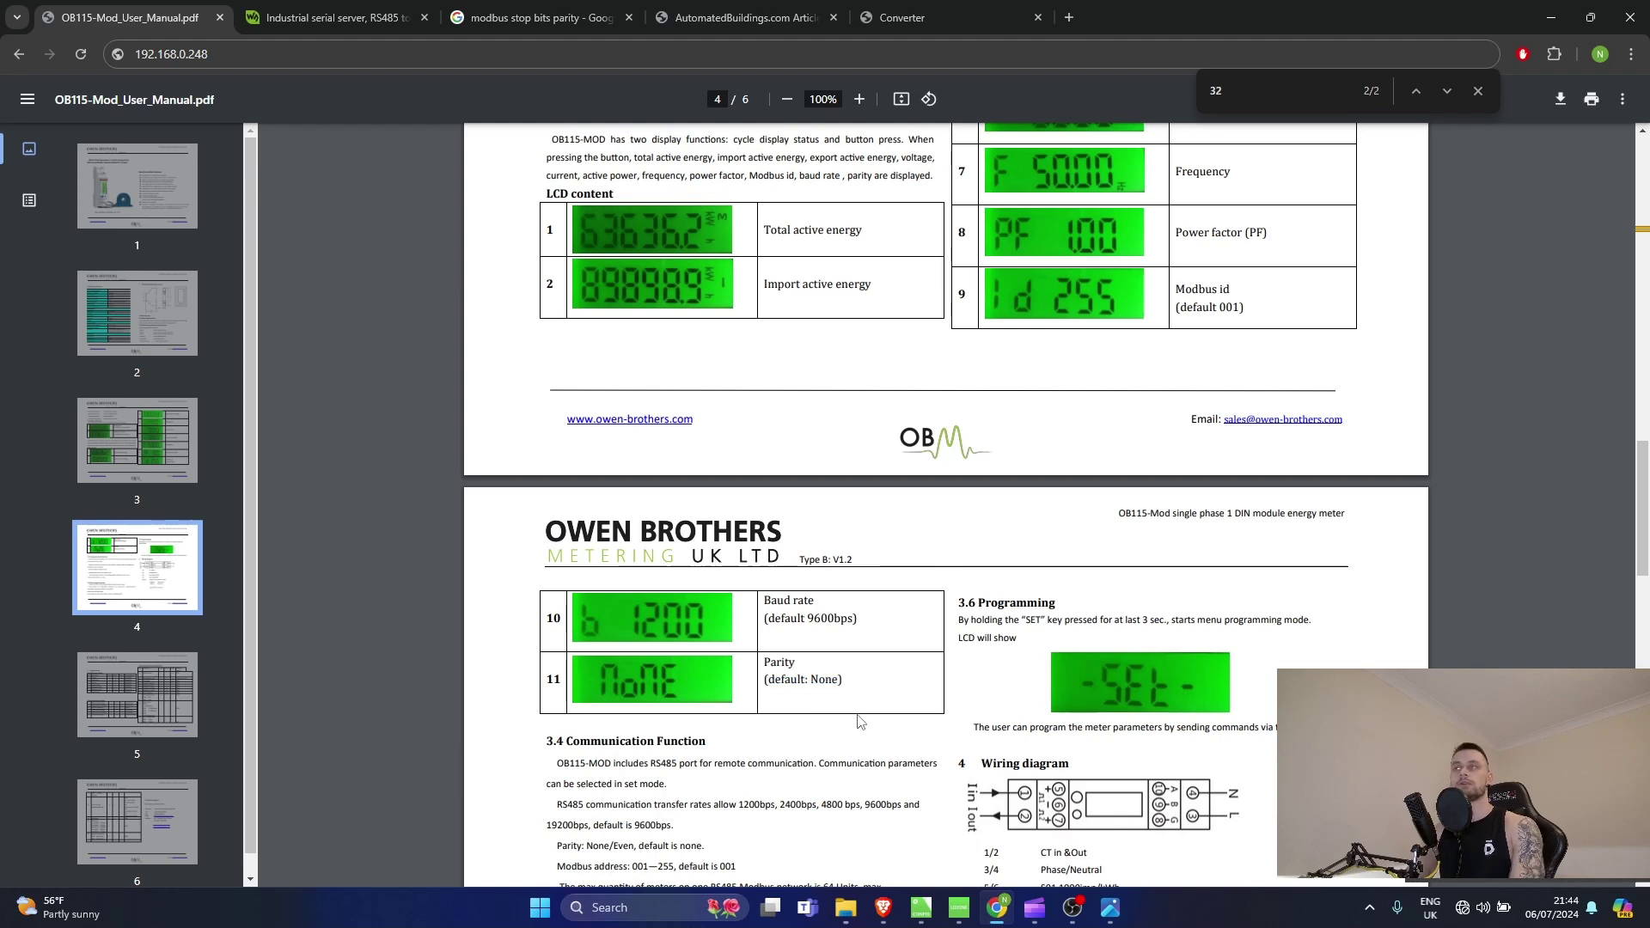
Return to the converter's settings page and set the serial baud rate to 9600
left_click(309, 10)
left_click(537, 16)
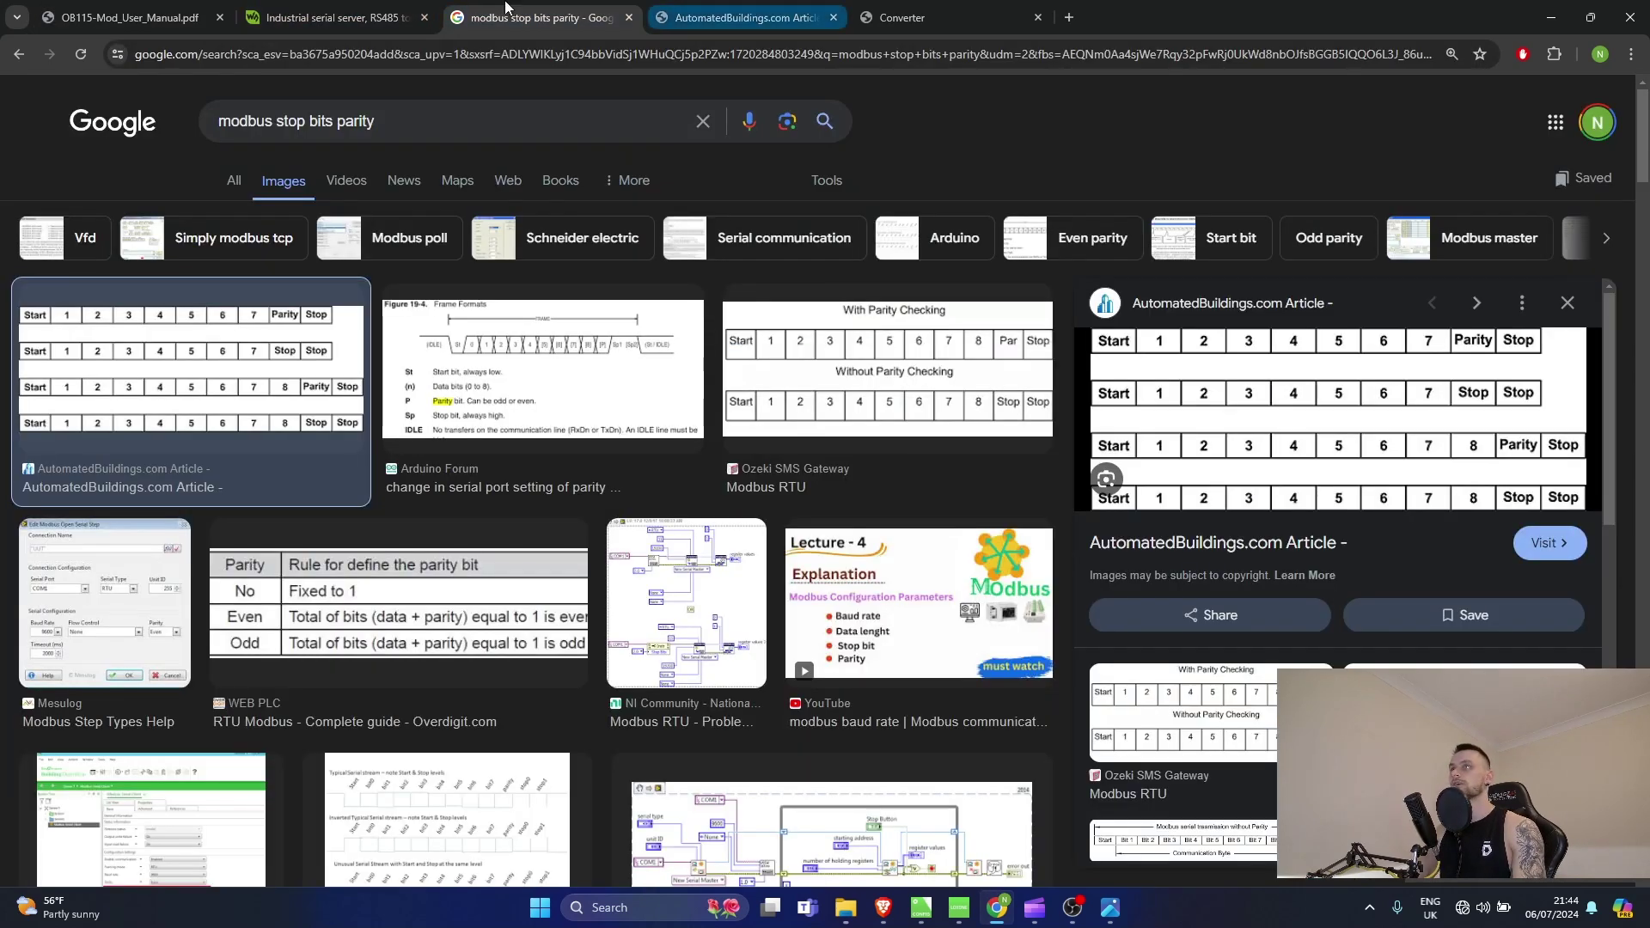
left_click(899, 19)
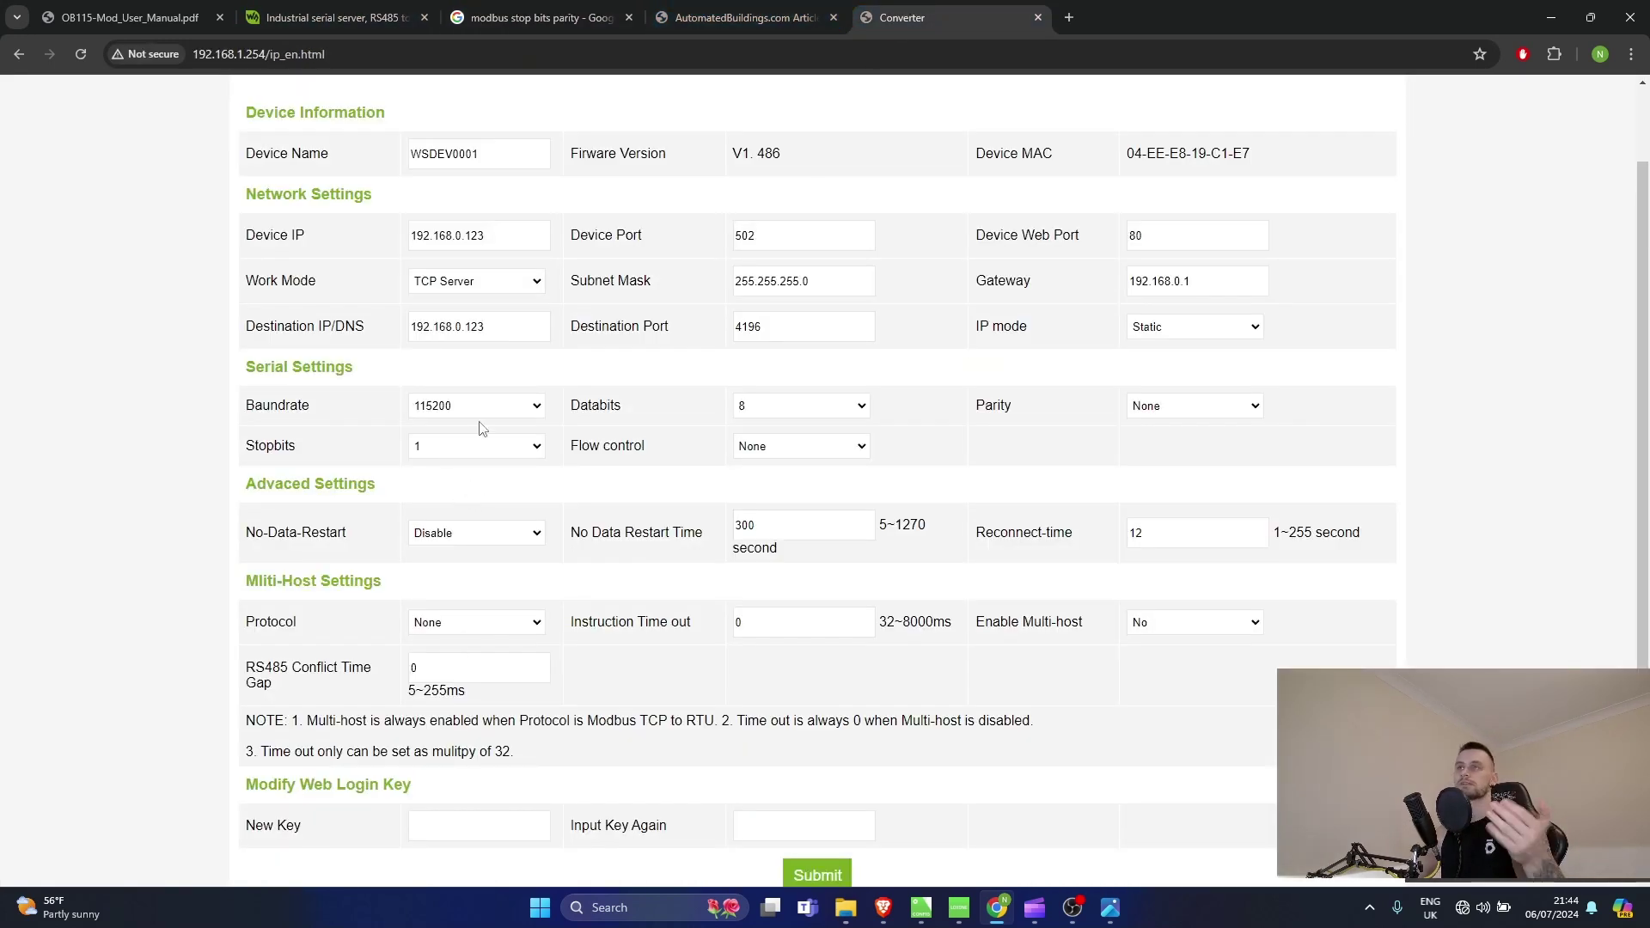
left_click(526, 406)
left_click(499, 484)
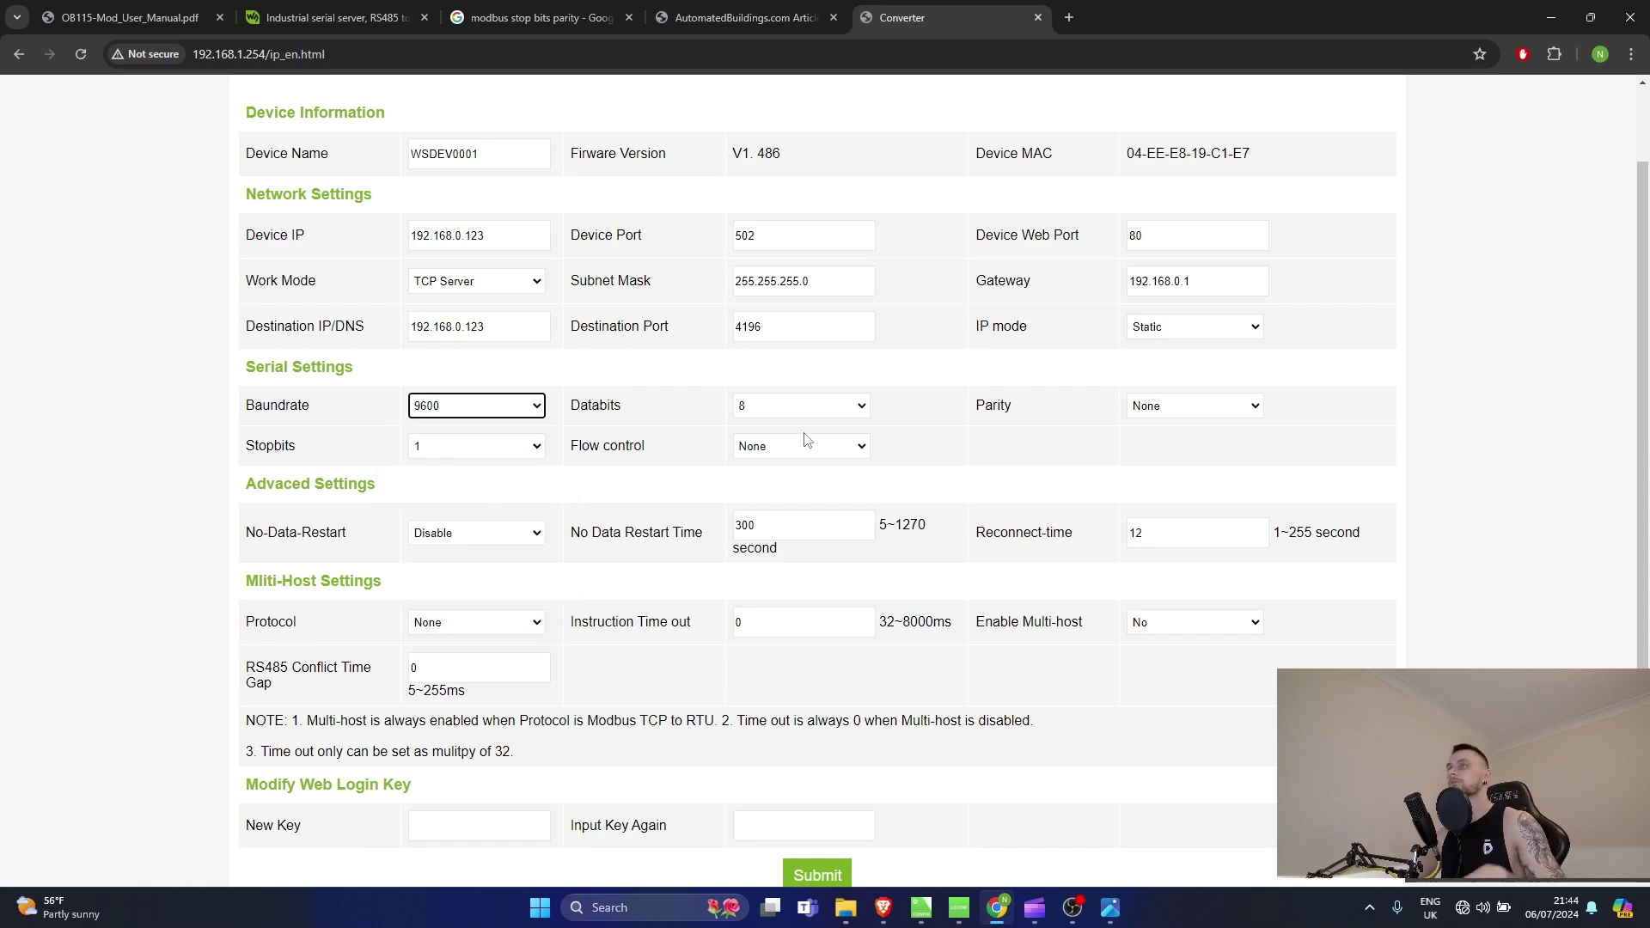
Set the serial stop bits to 2 and review the parity and flow control options
left_click(598, 400)
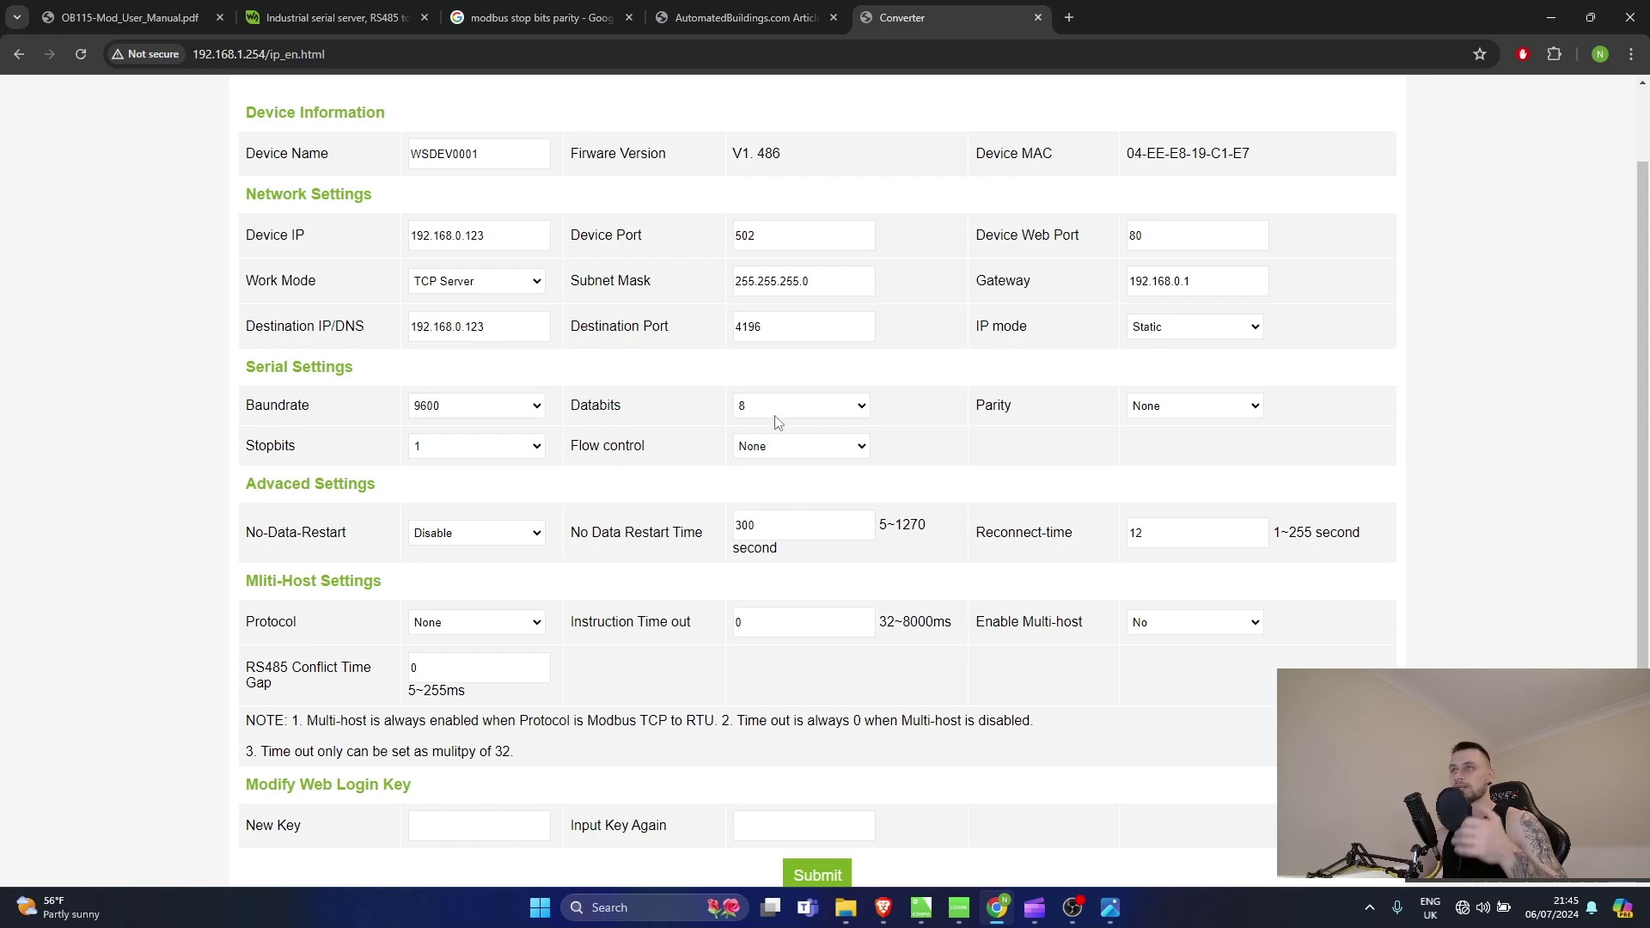
left_click(1175, 418)
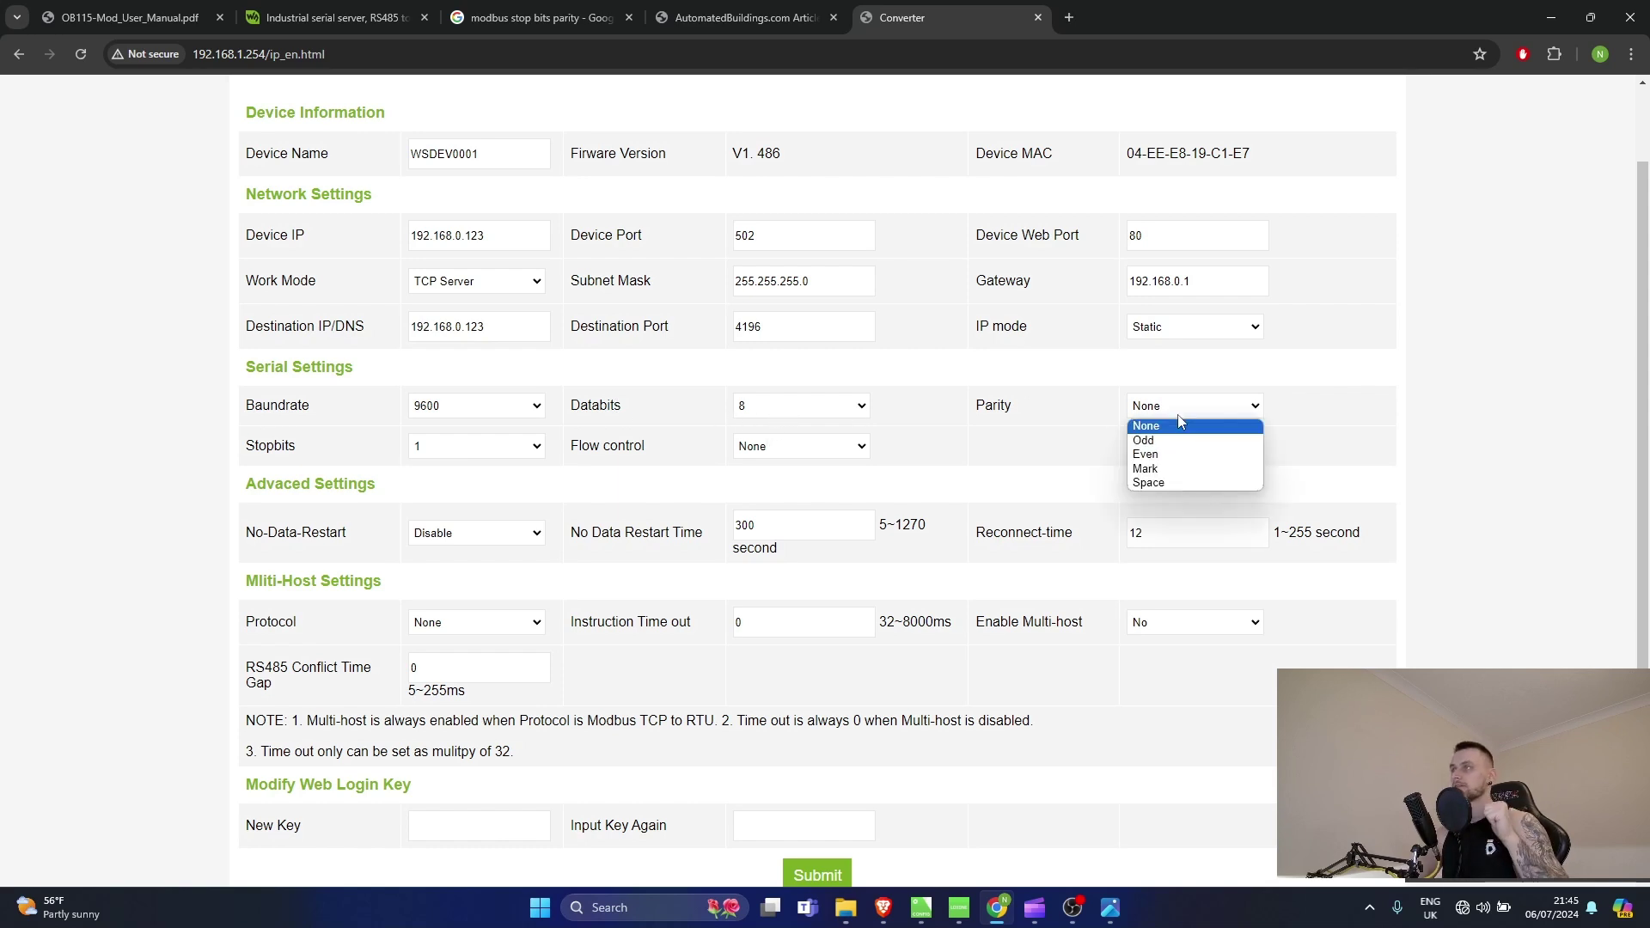
left_click(487, 456)
left_click(476, 481)
left_click(815, 448)
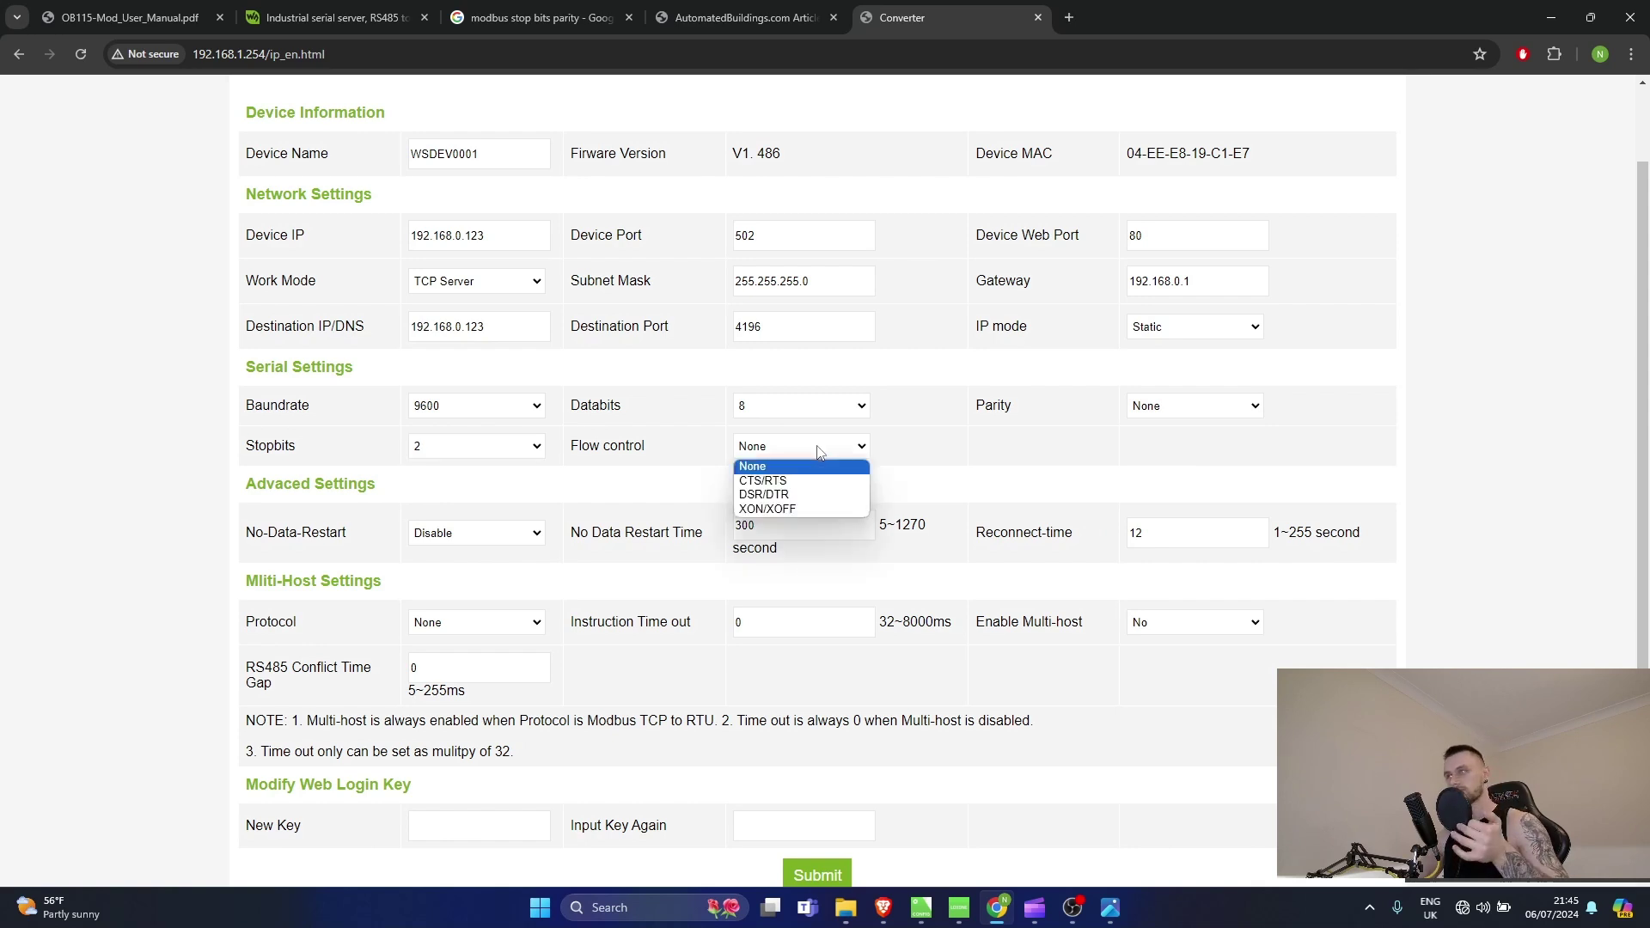
left_click(818, 448)
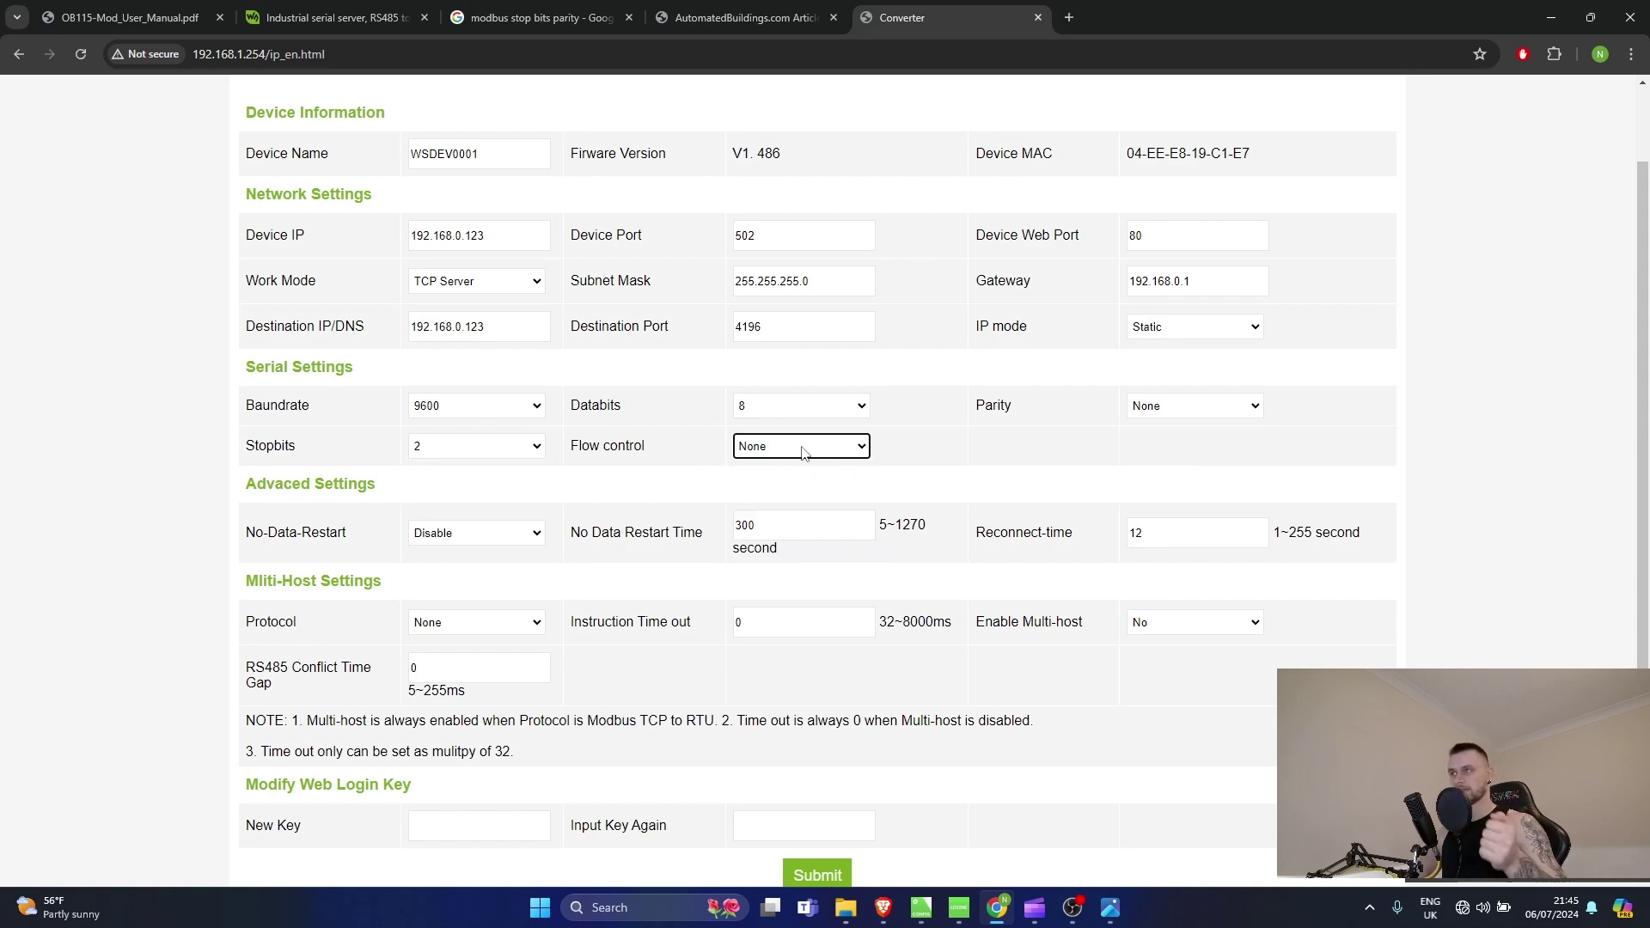
left_click(608, 524)
Enable No-Data-Restart in the advanced settings and review the restart time and reconnect time
scroll(479, 512, "down", 1)
left_click_drag(285, 507, 355, 507)
left_click(226, 522)
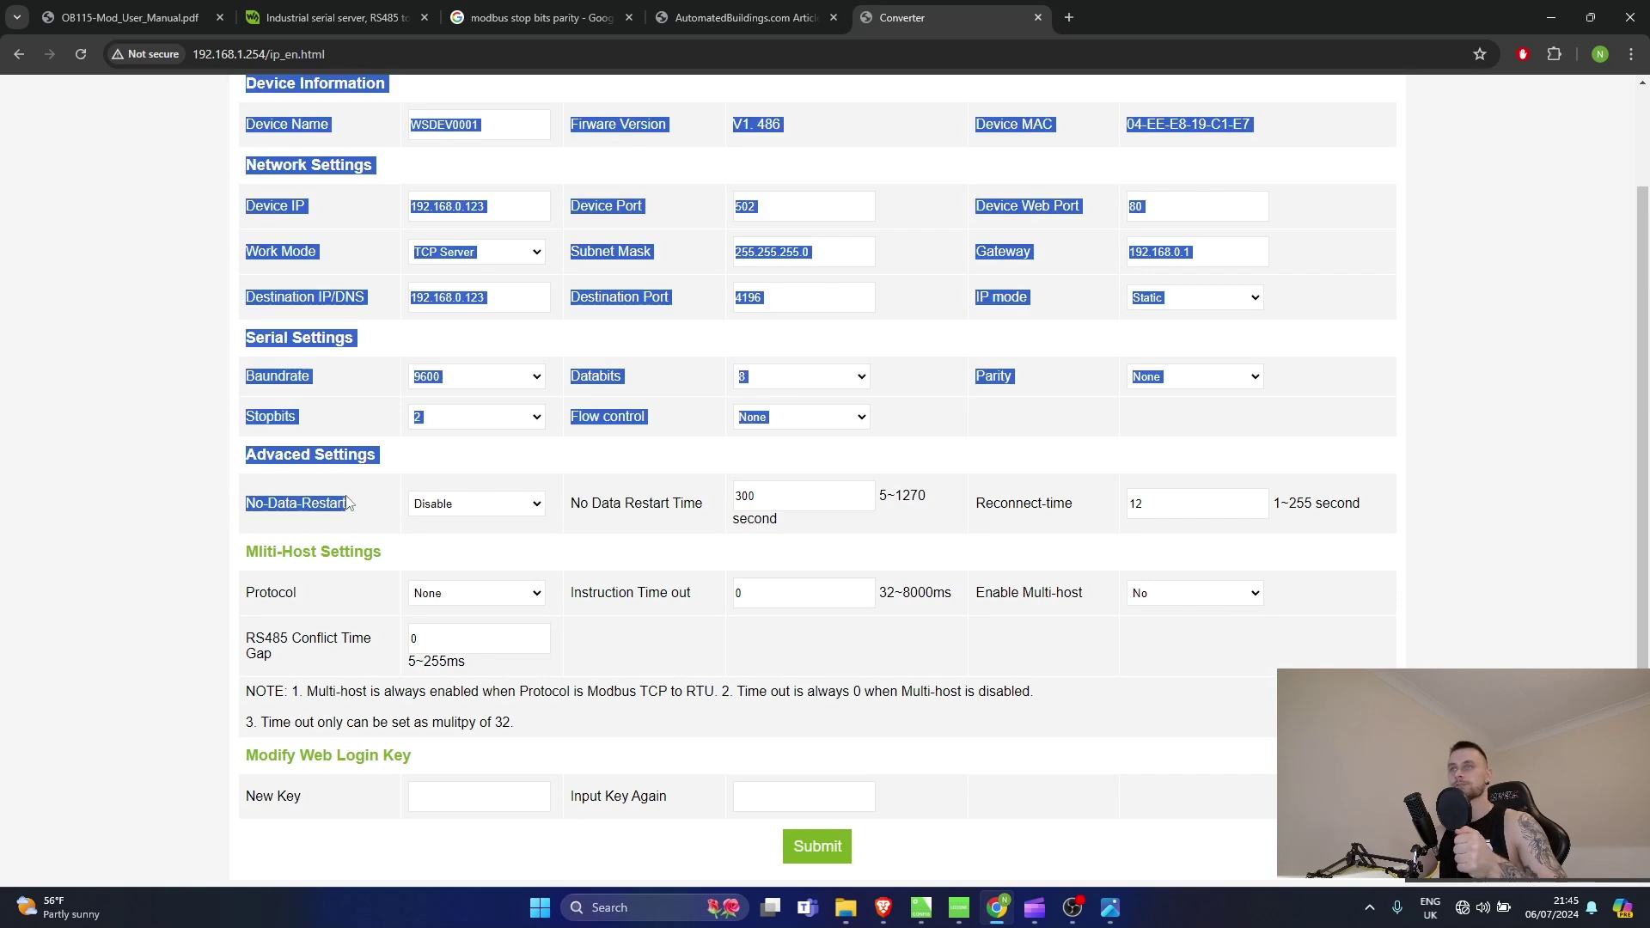
left_click(361, 514)
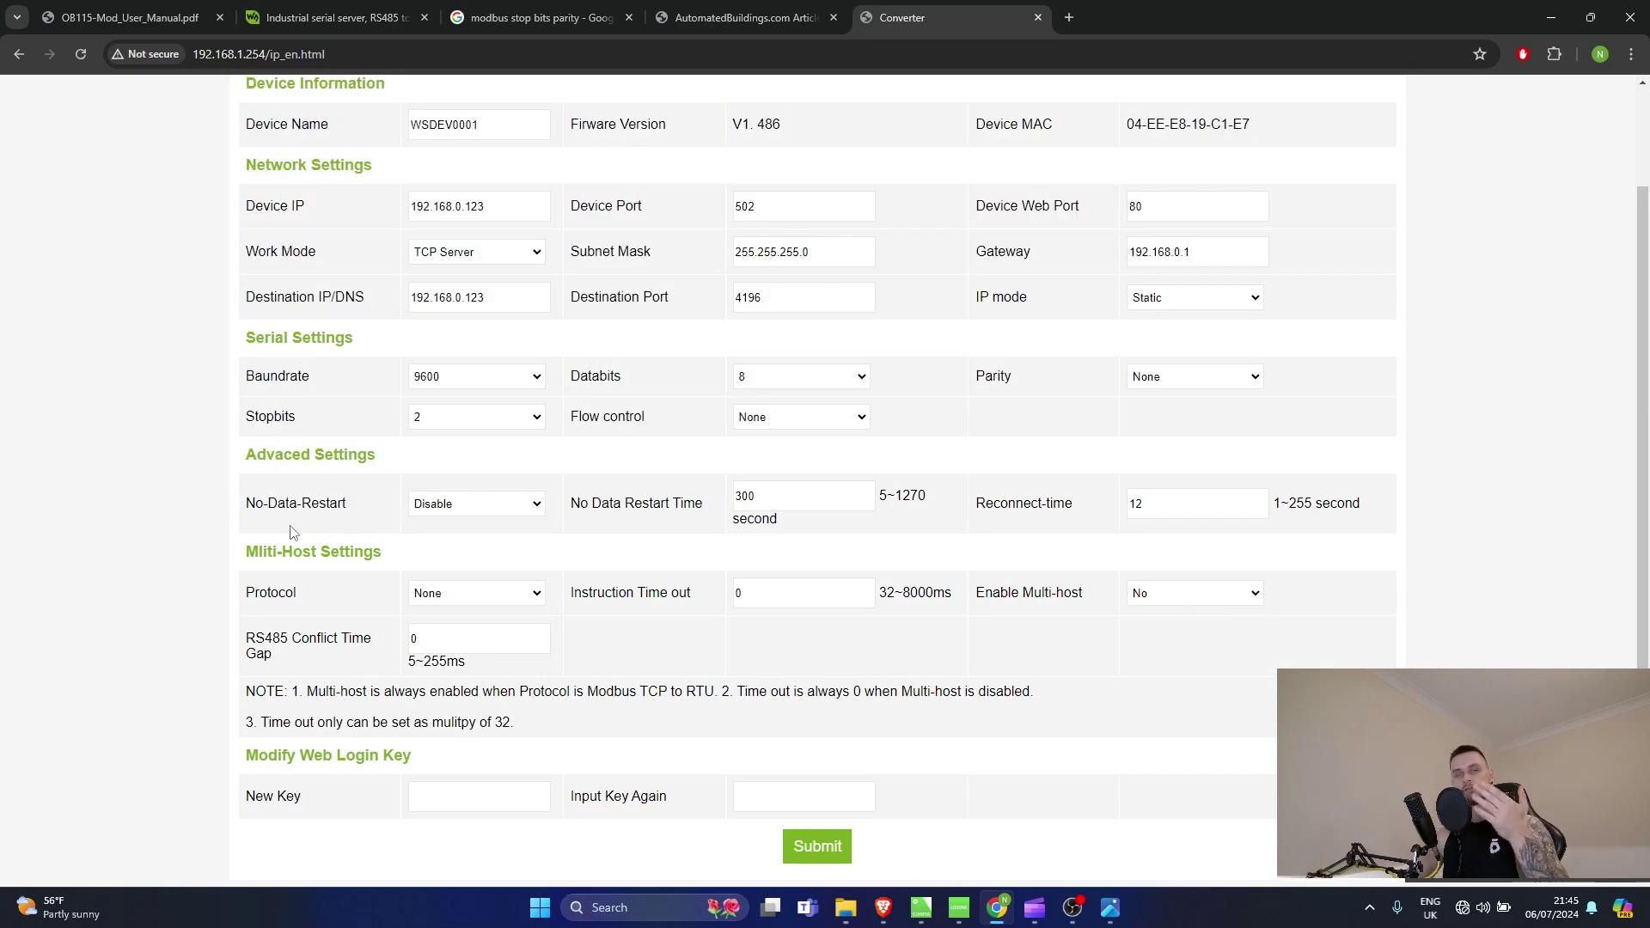
left_click(422, 515)
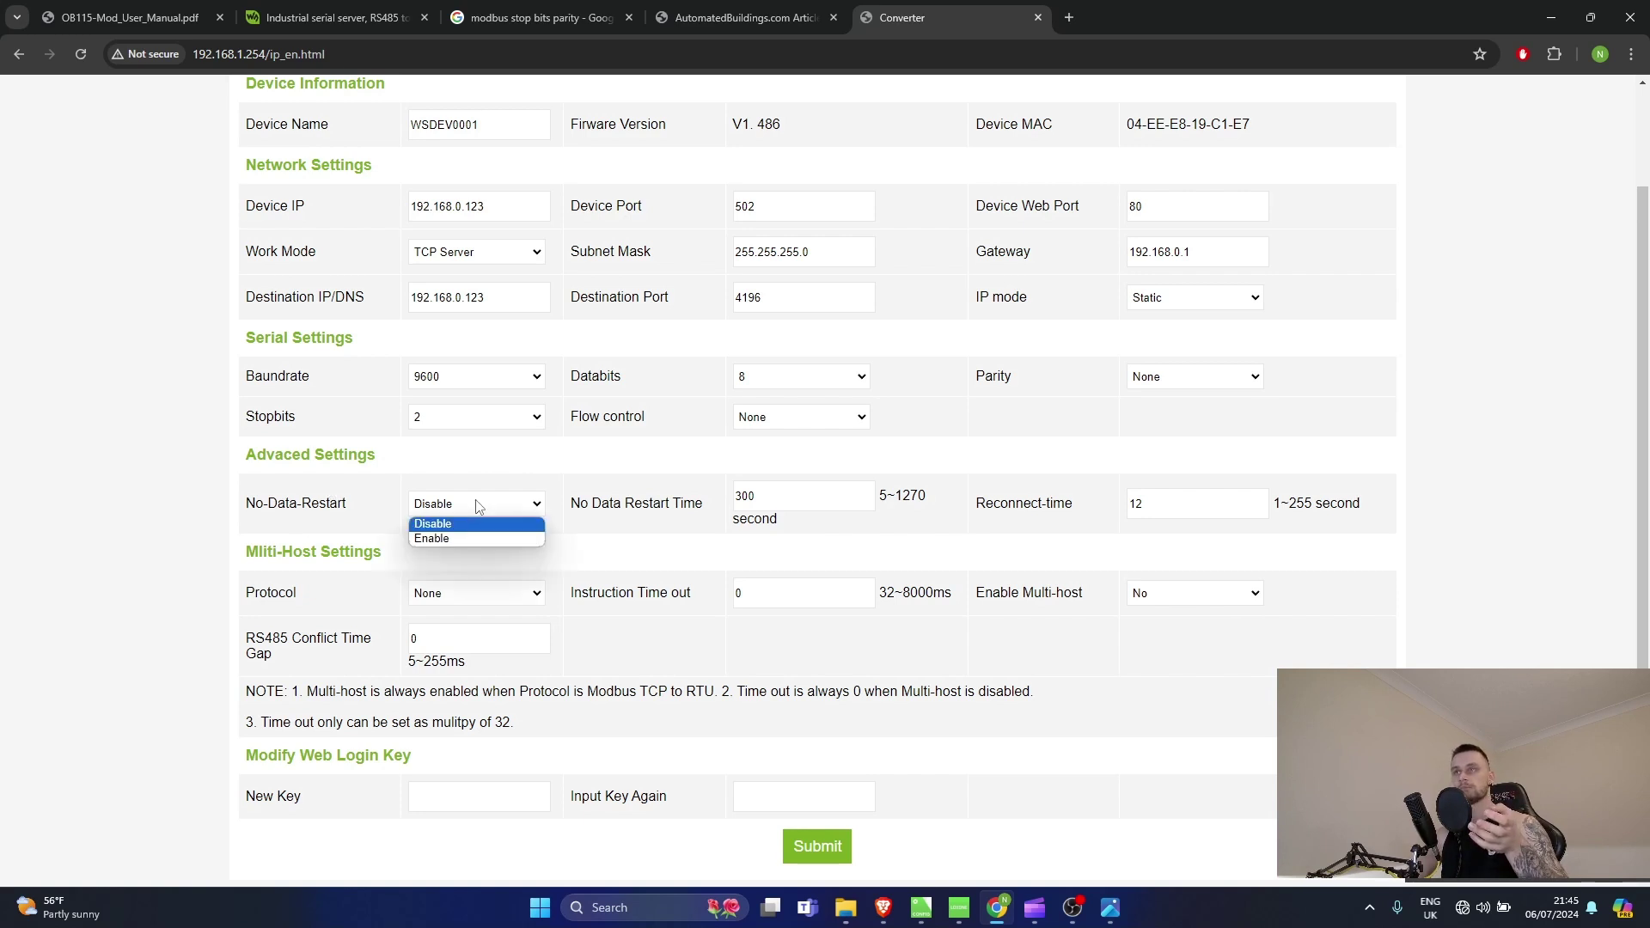
left_click(461, 543)
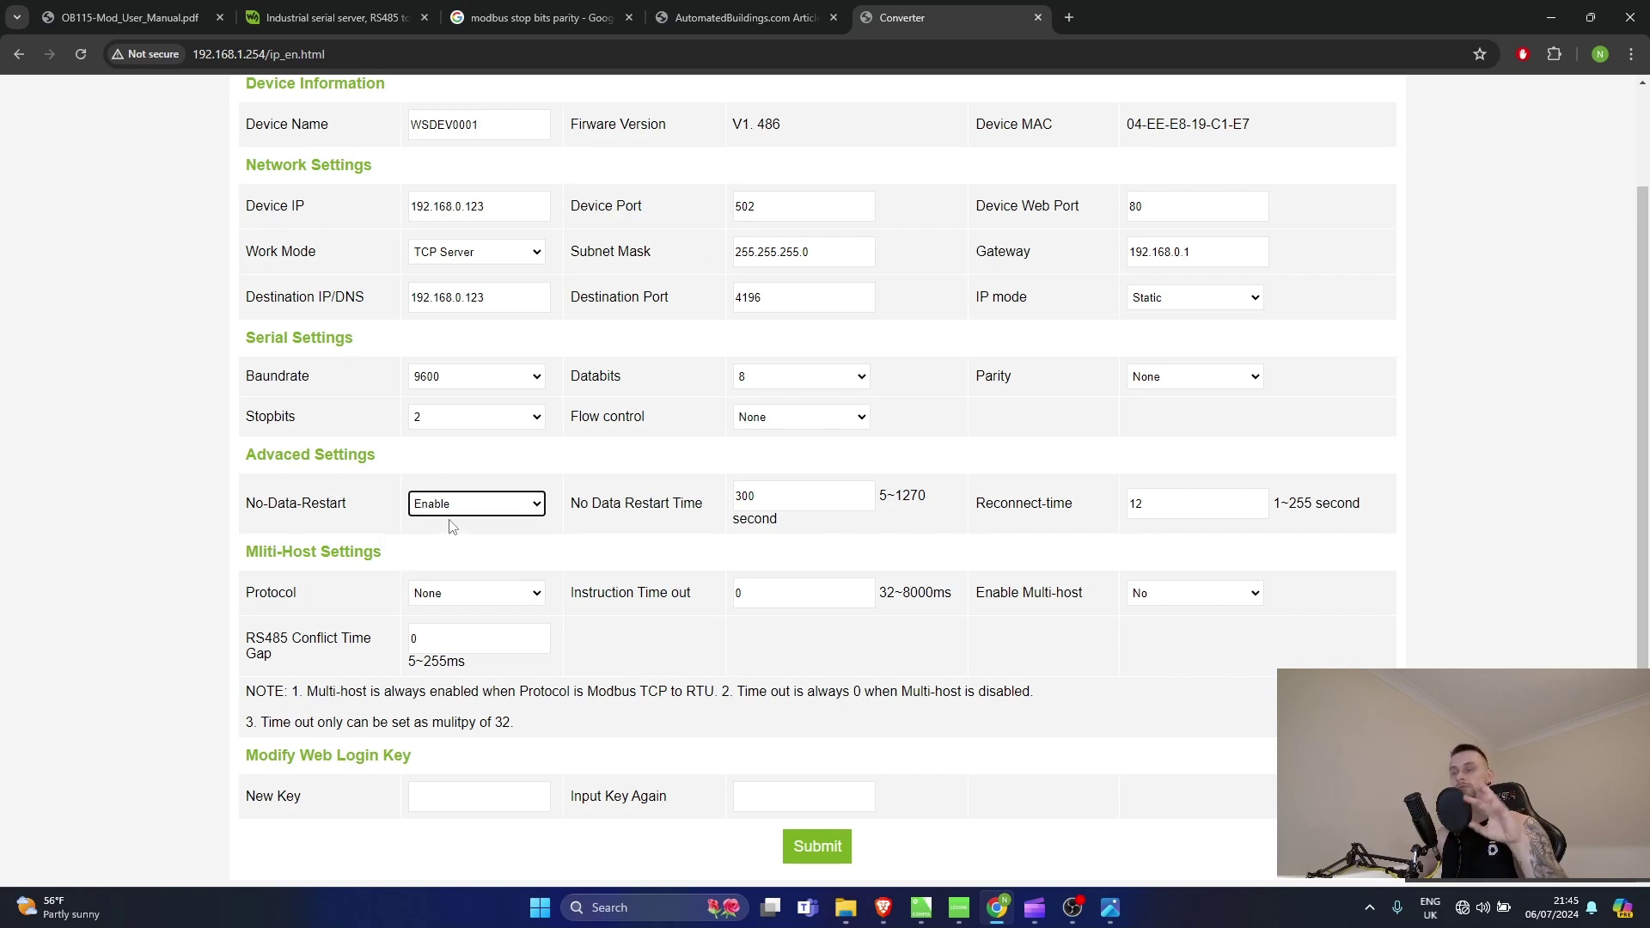
left_click(791, 490)
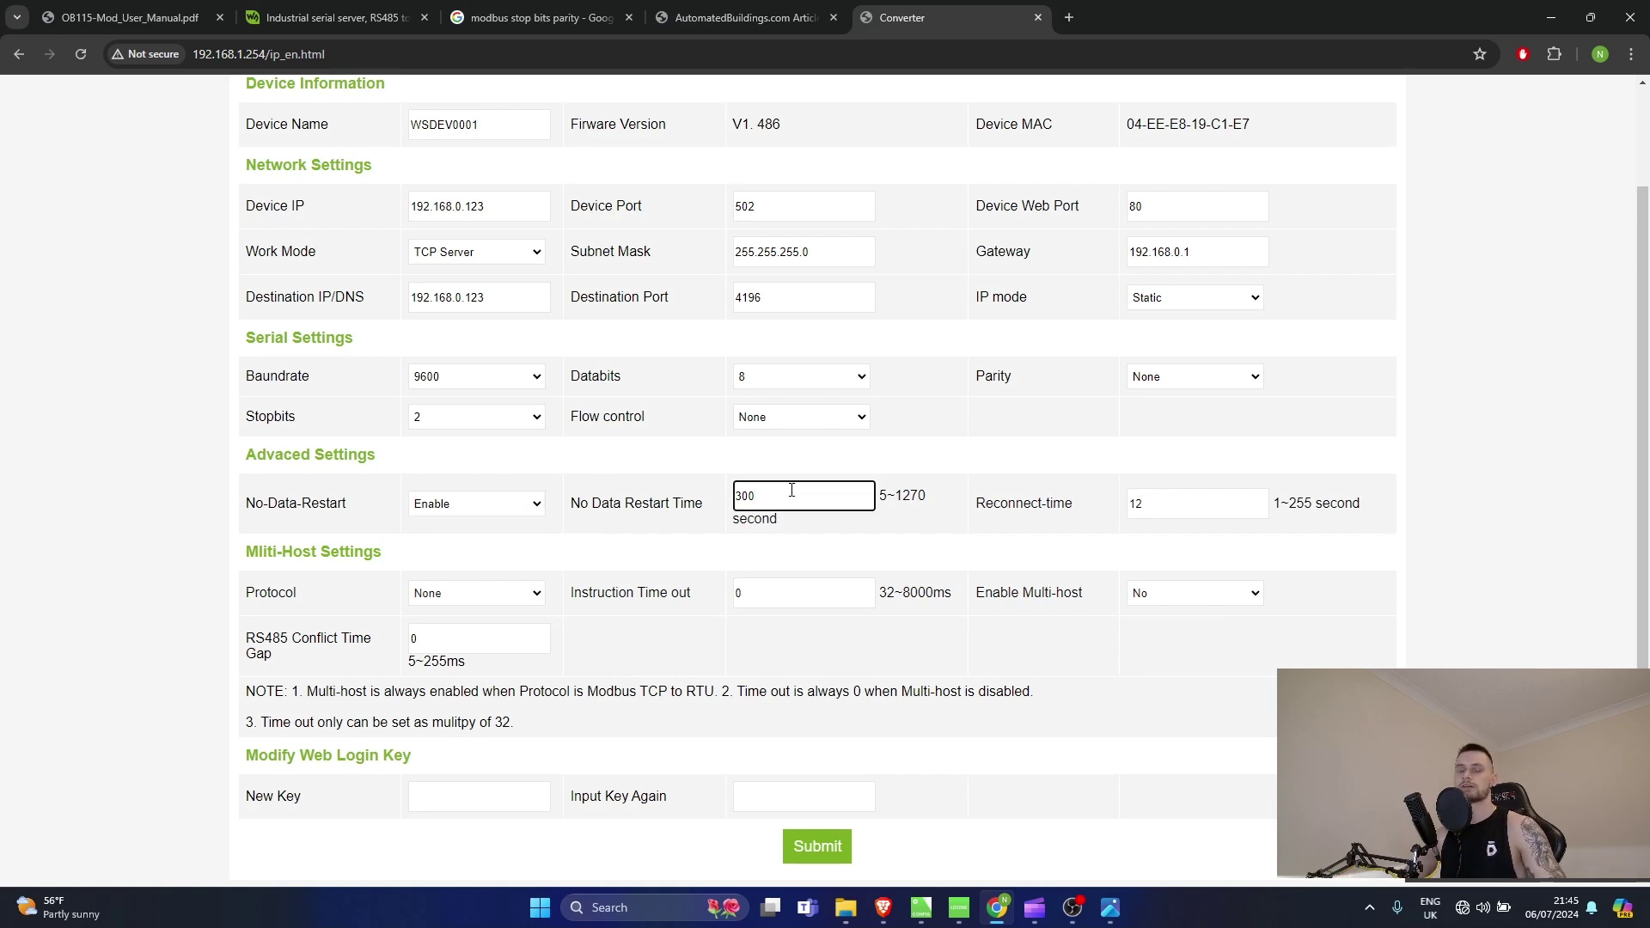
left_click(1220, 504)
left_click(380, 512)
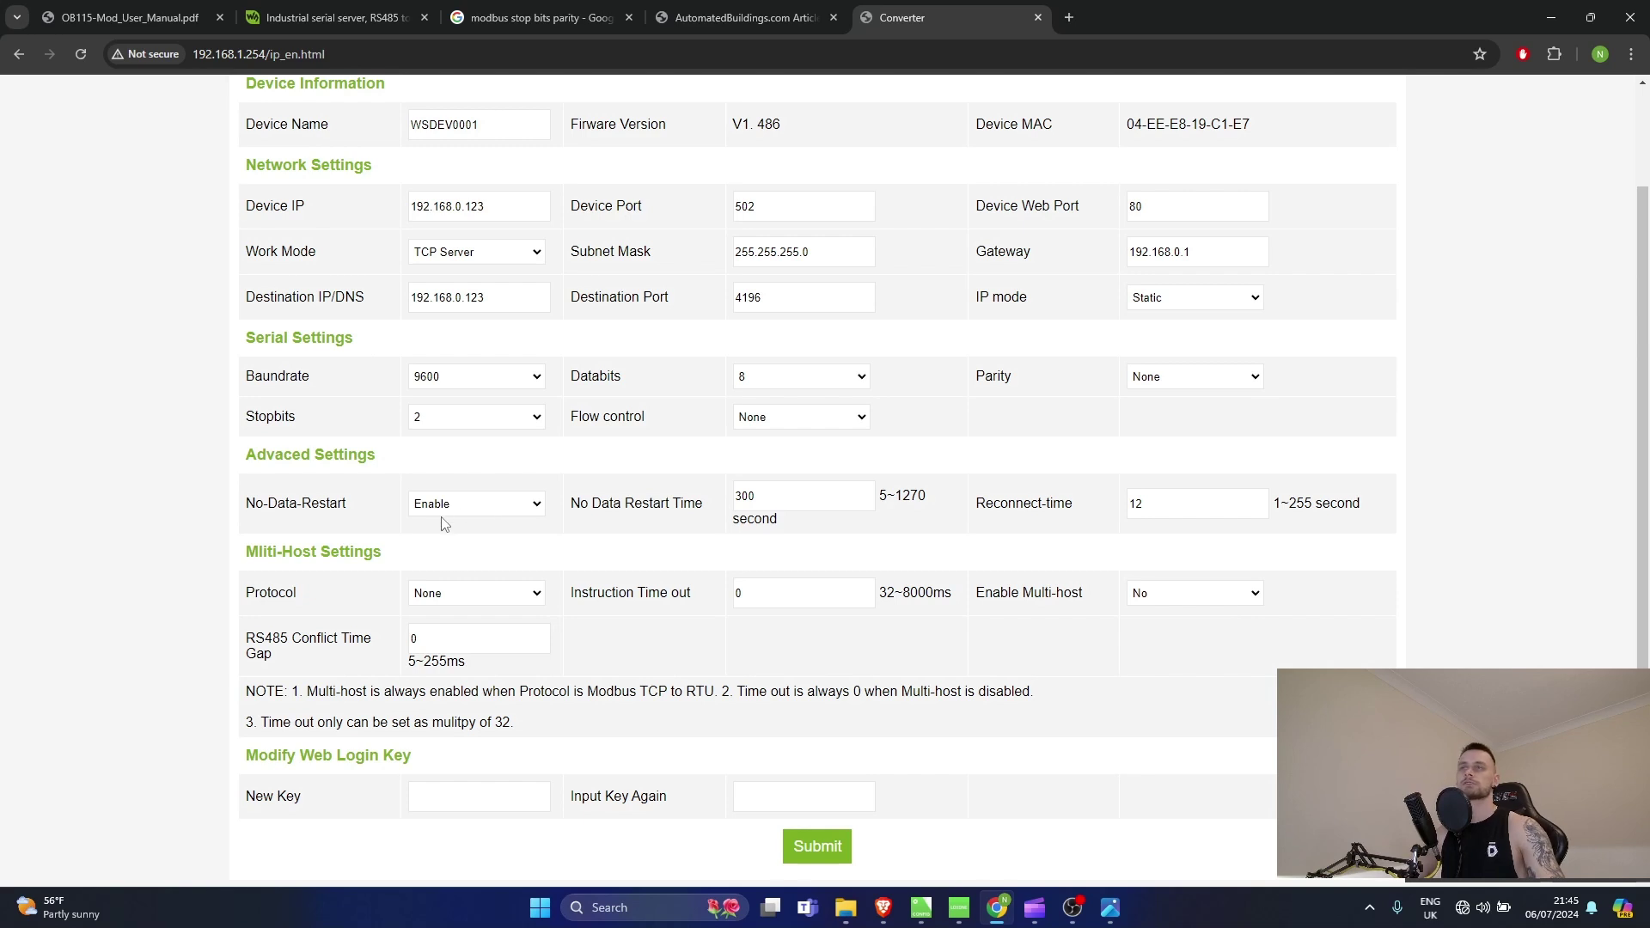
Set the multi-host protocol to Modbus TCP to RTU and check the Enable Multi-host option
left_click(433, 593)
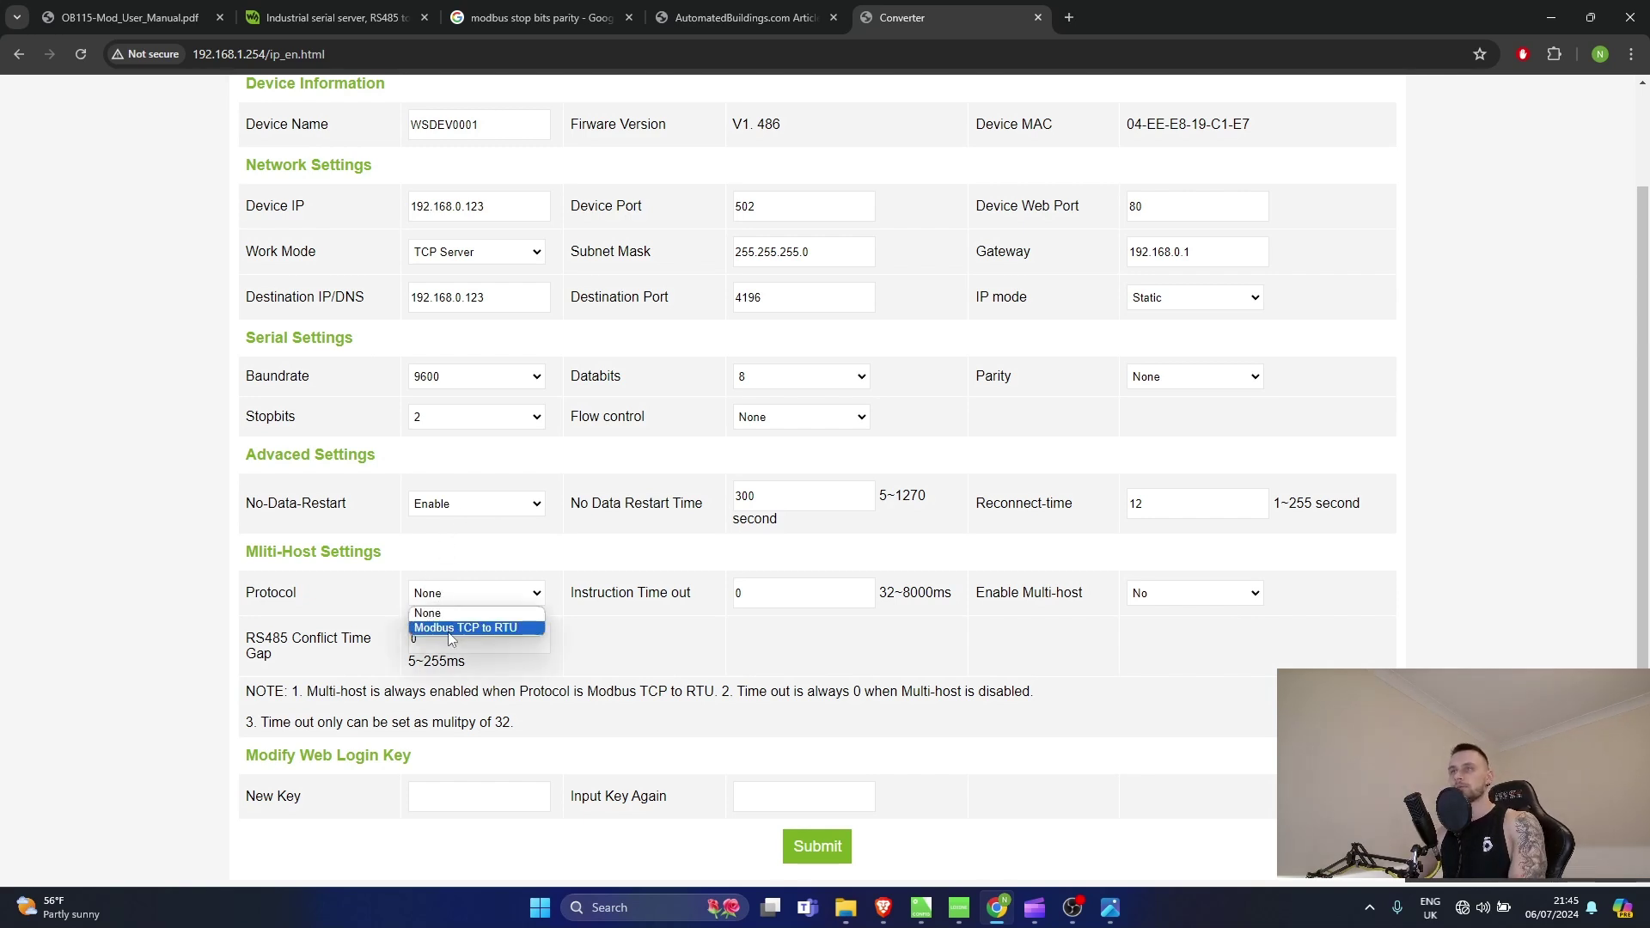
left_click(452, 628)
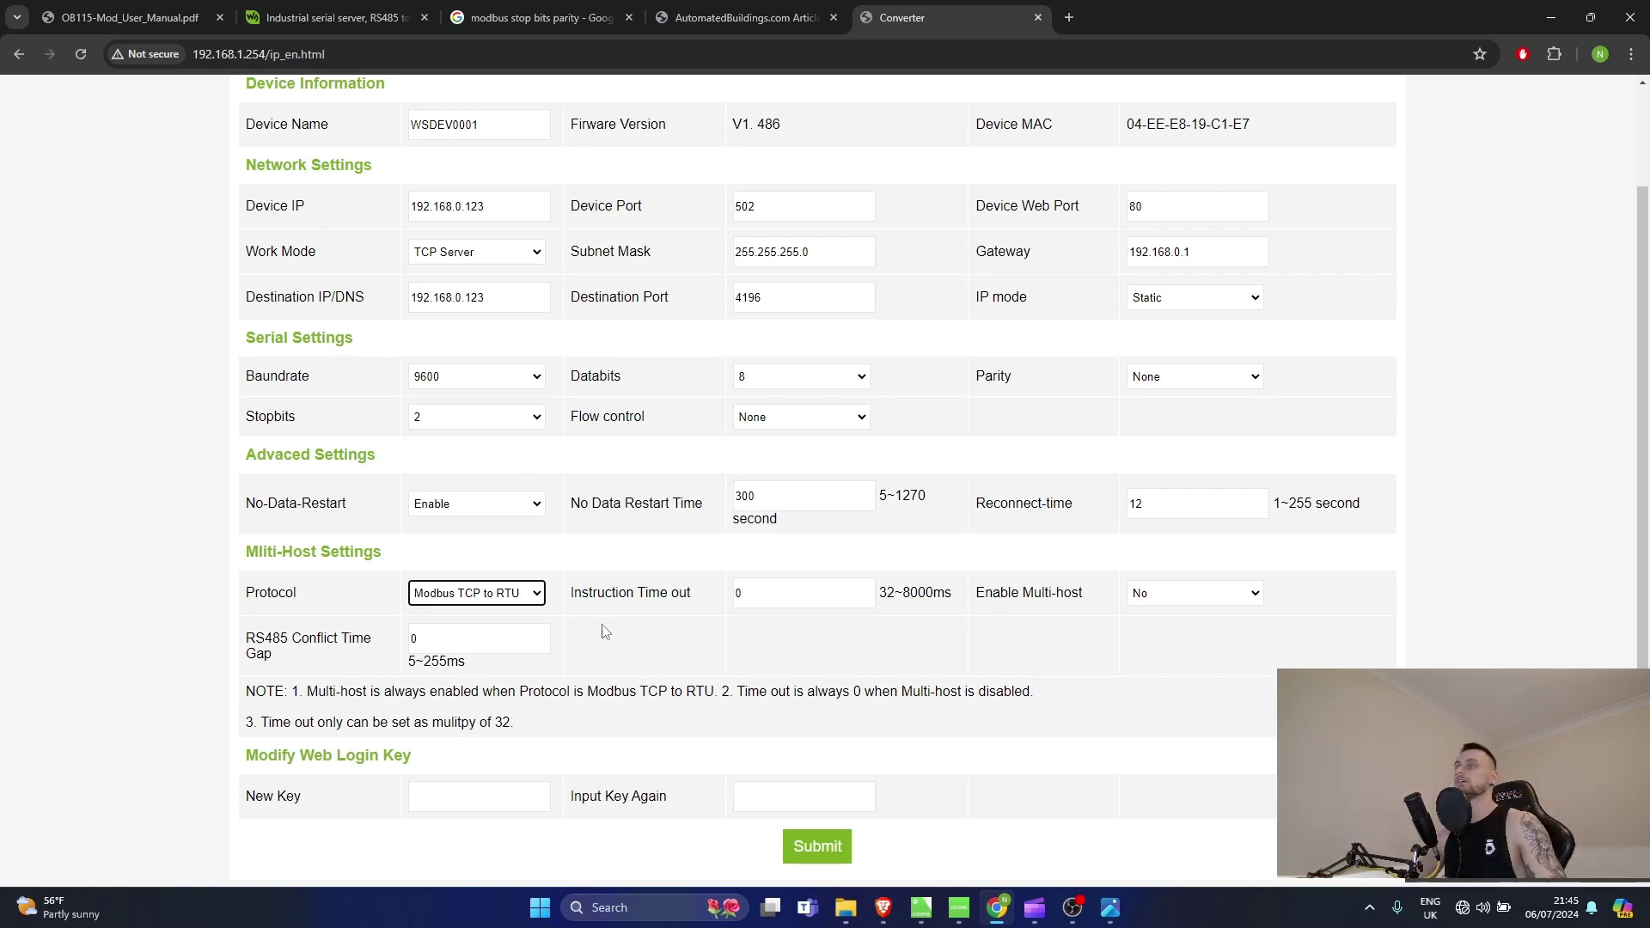
left_click(1061, 600)
left_click_drag(1024, 598, 1102, 602)
left_click(1048, 659)
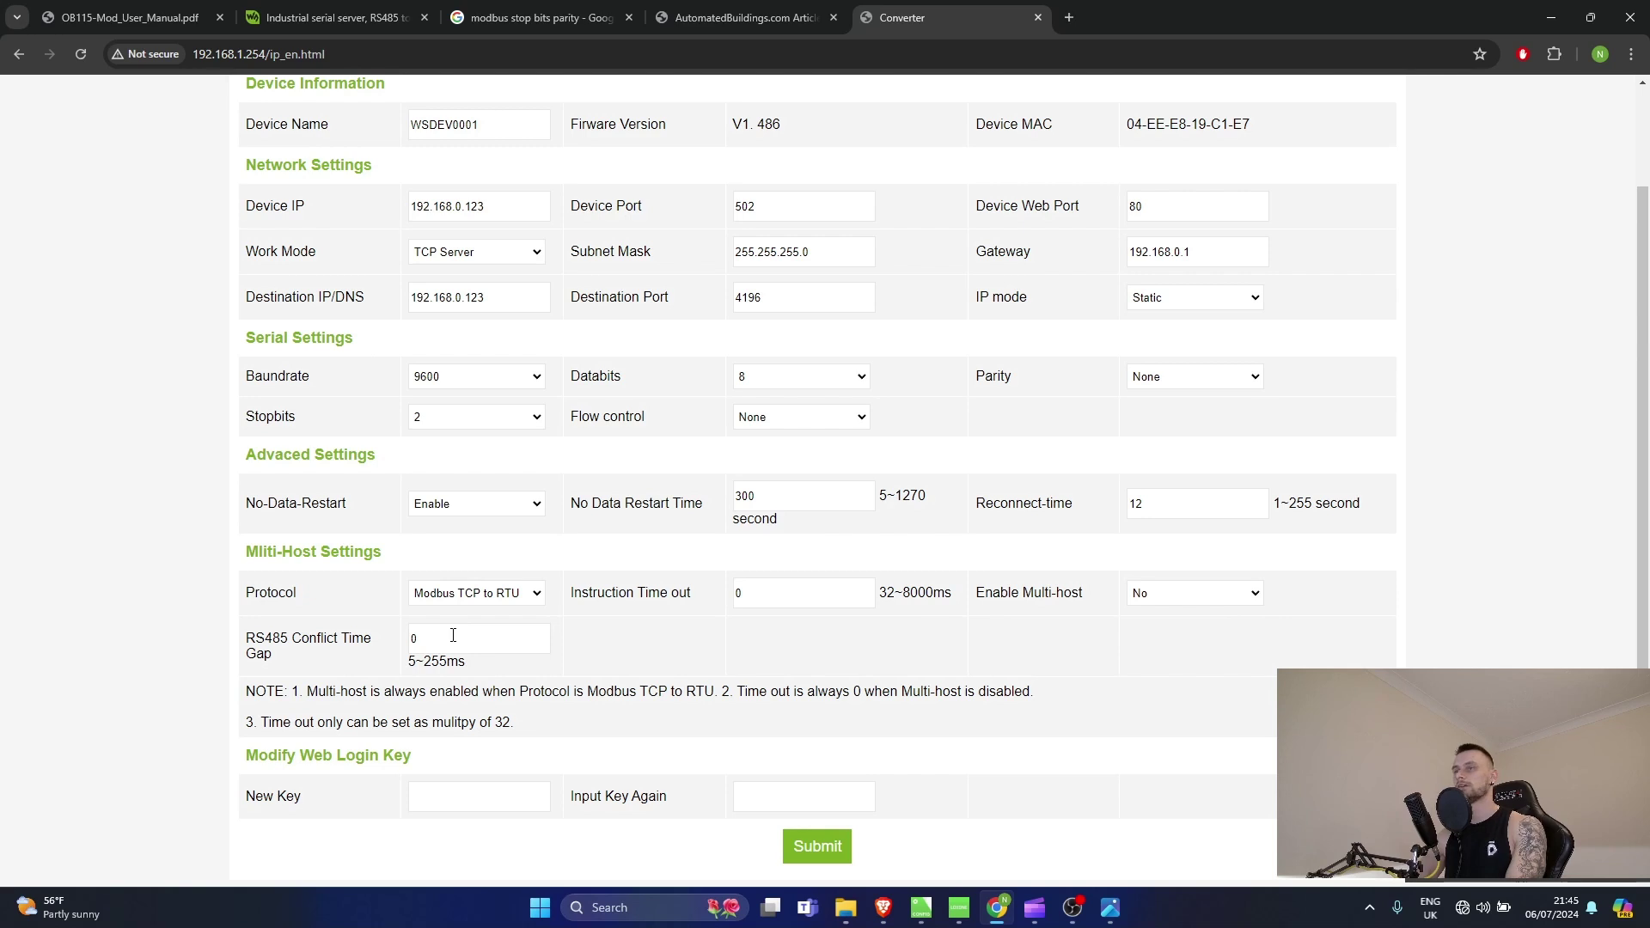
Submit the converter's settings without entering a new web login key and restart the device
left_click(441, 795)
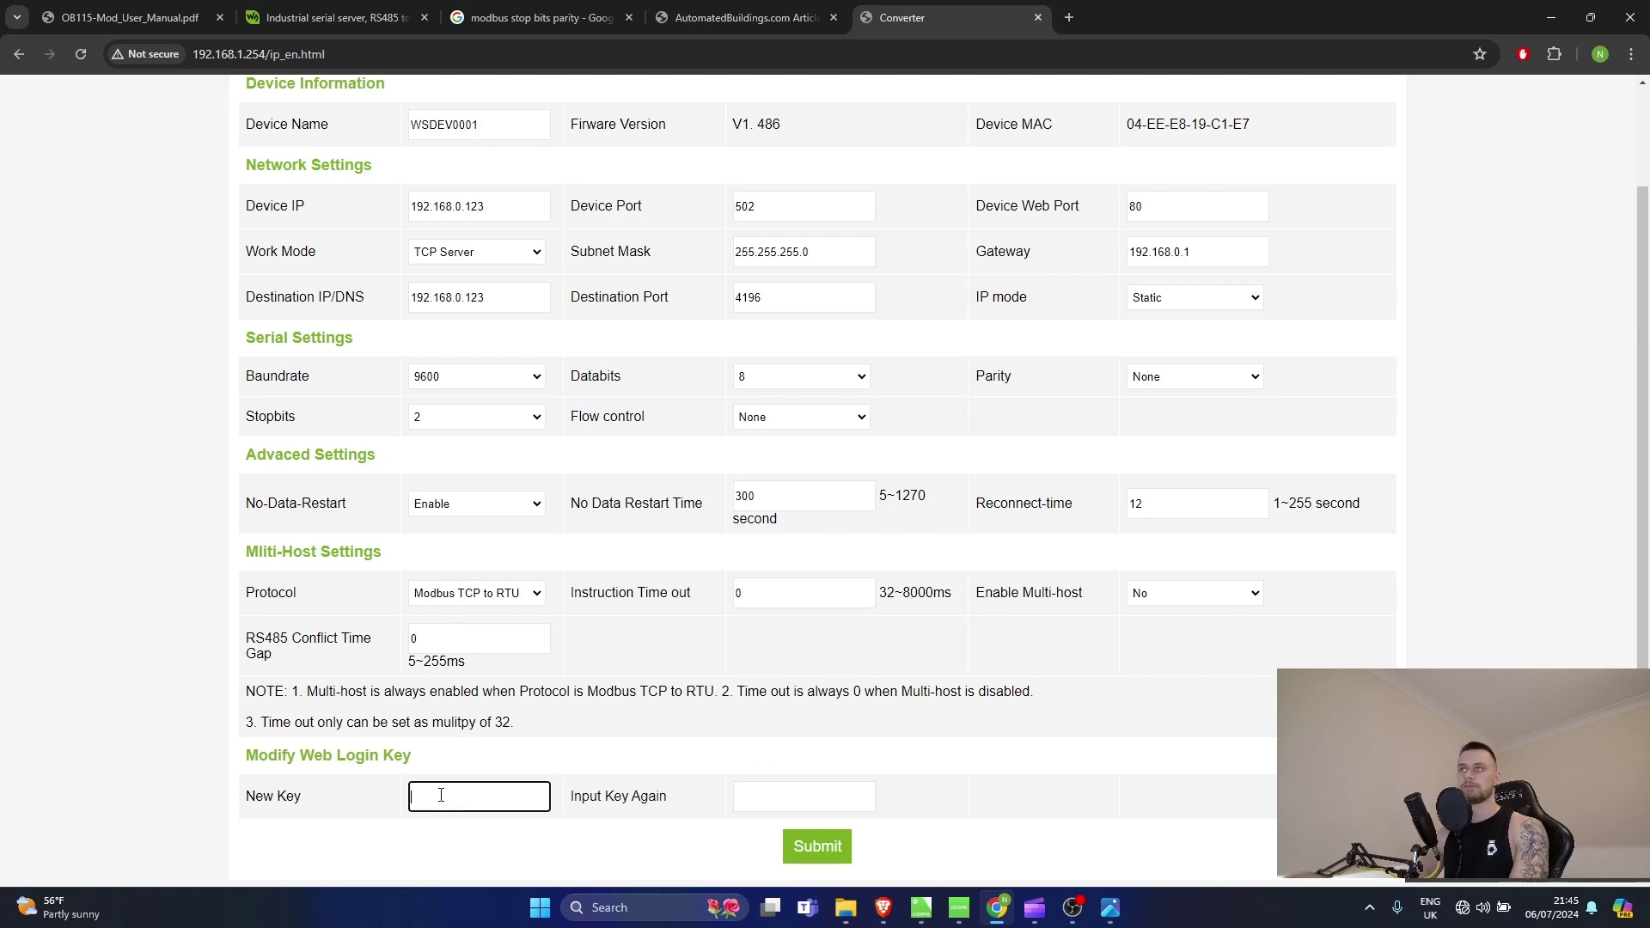
key("ctrl+l")
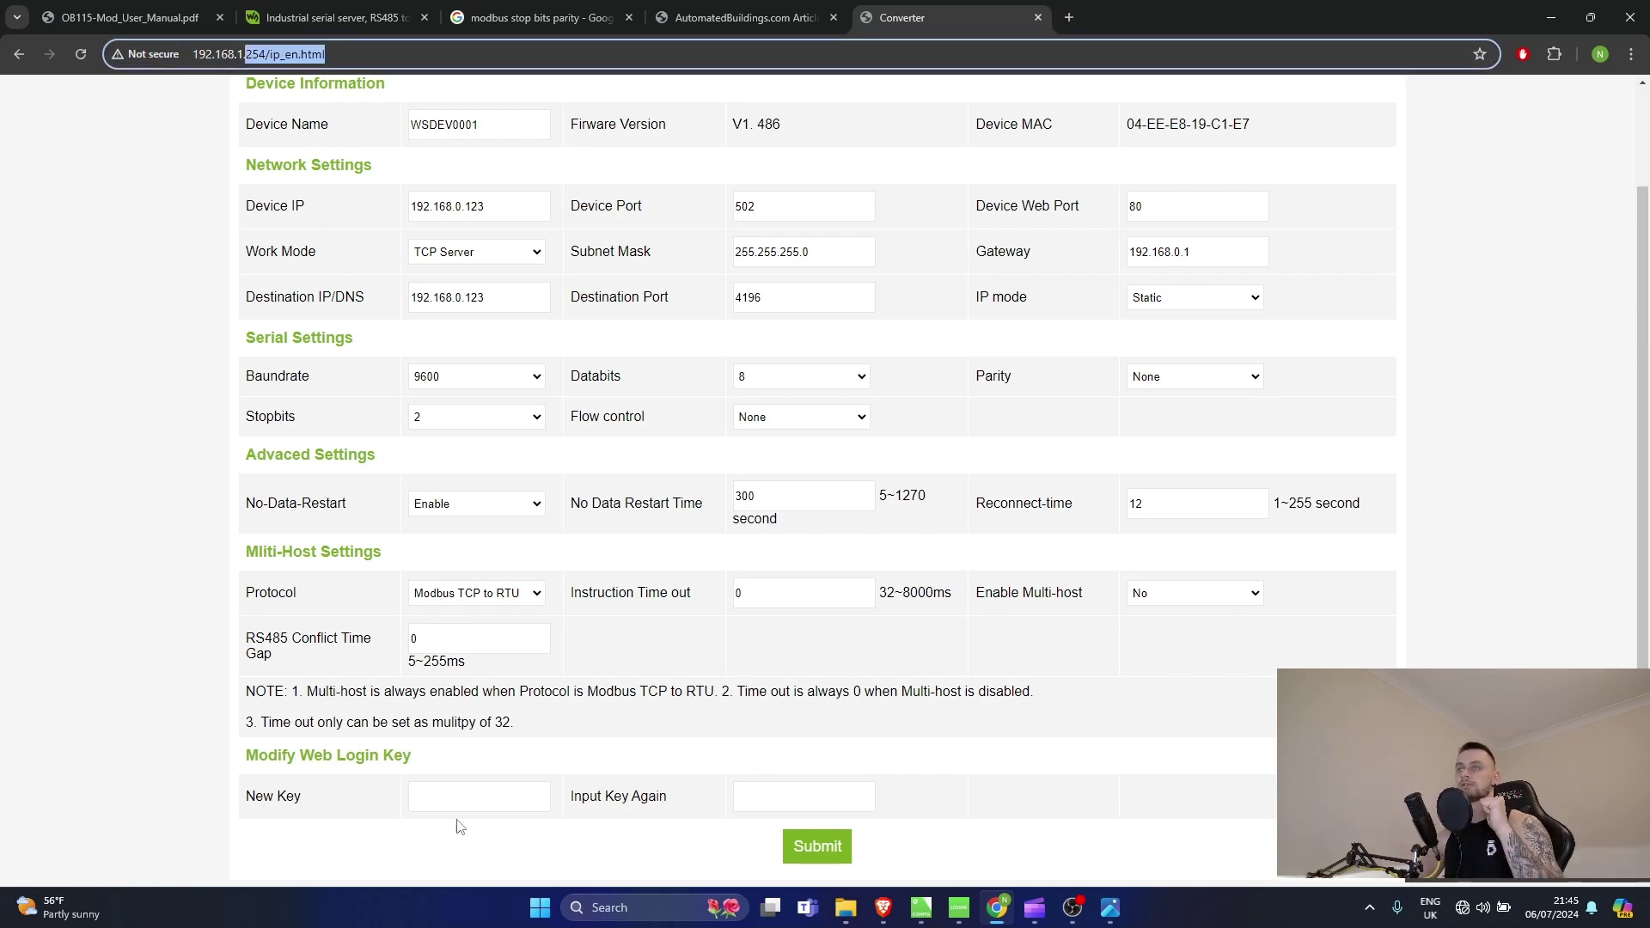
left_click(472, 796)
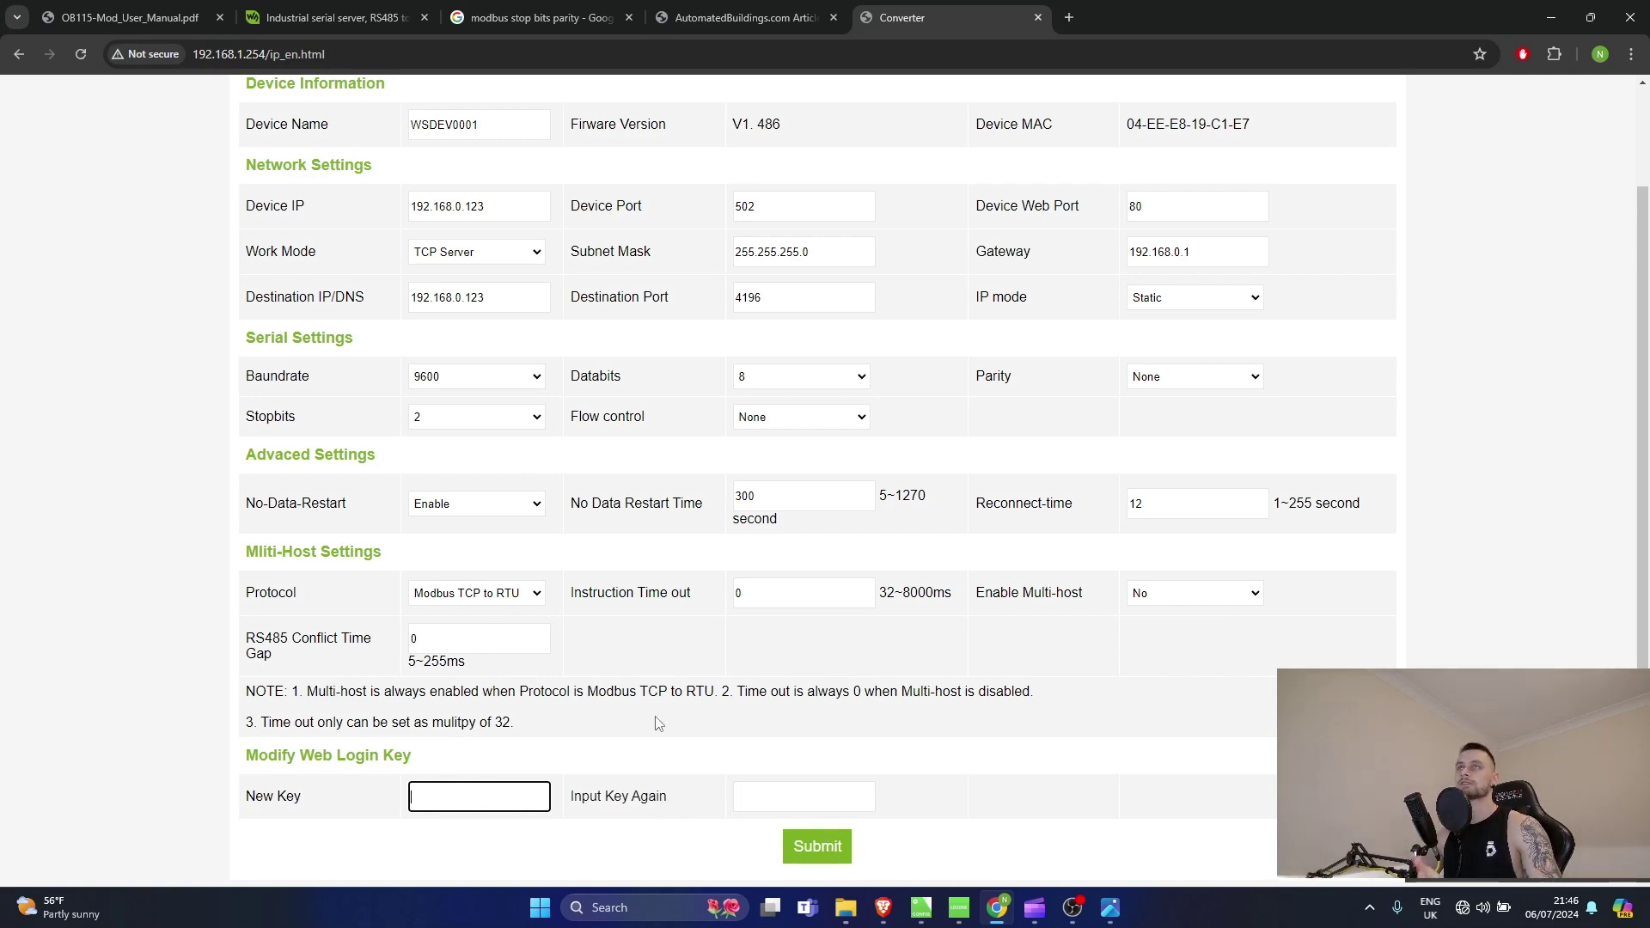
left_click(814, 847)
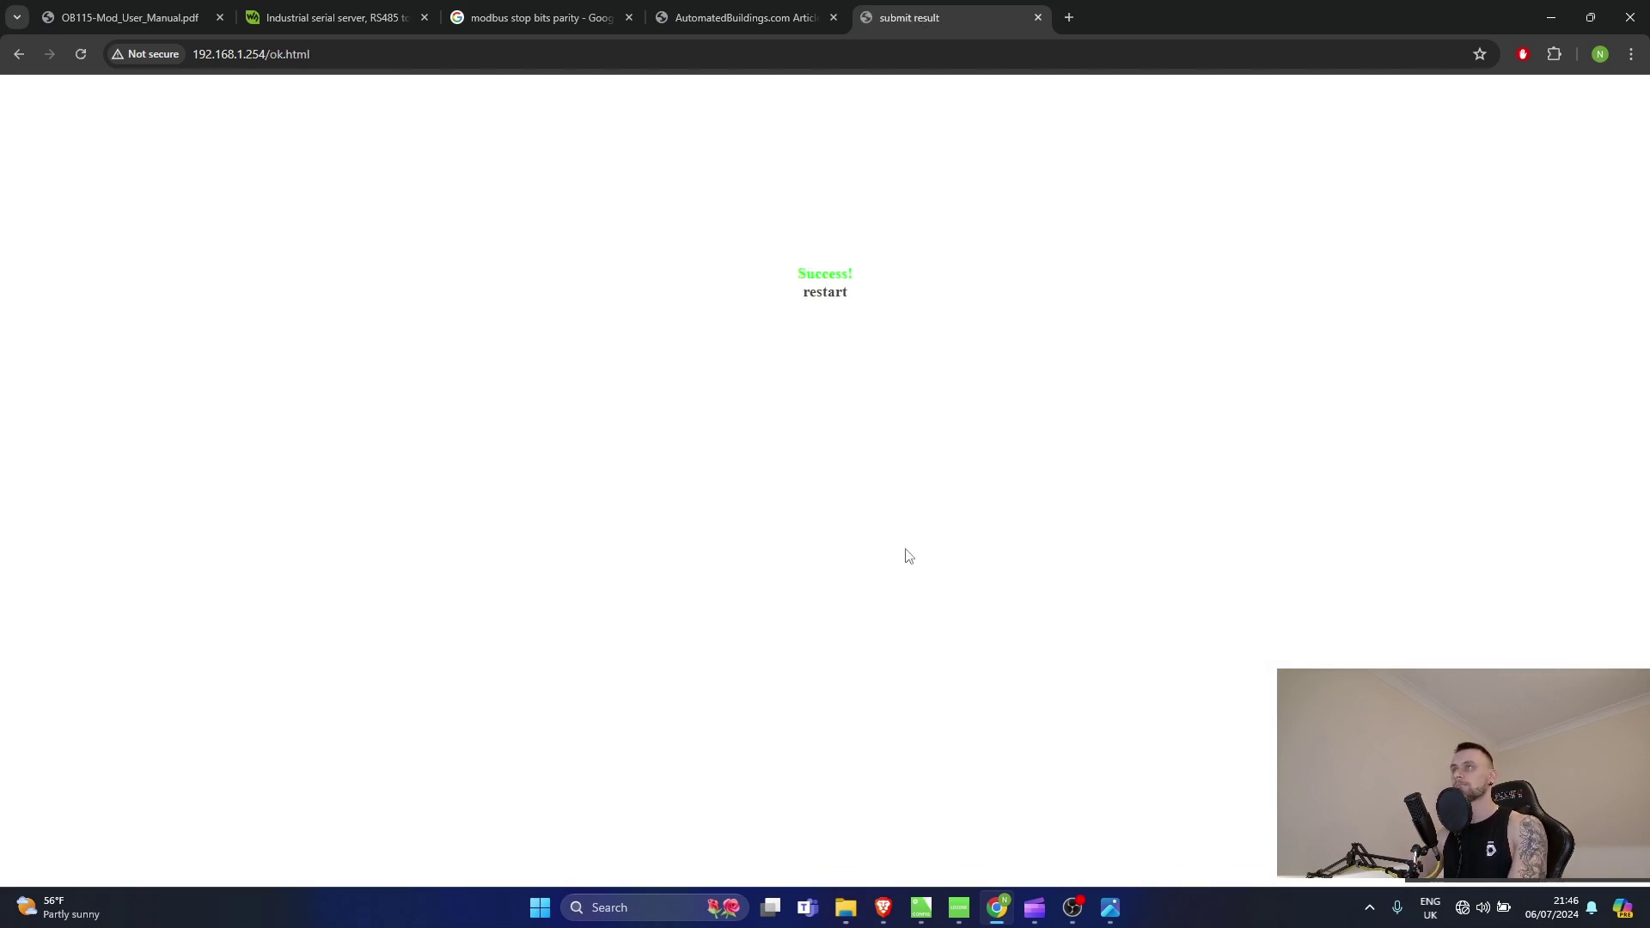
left_click(827, 302)
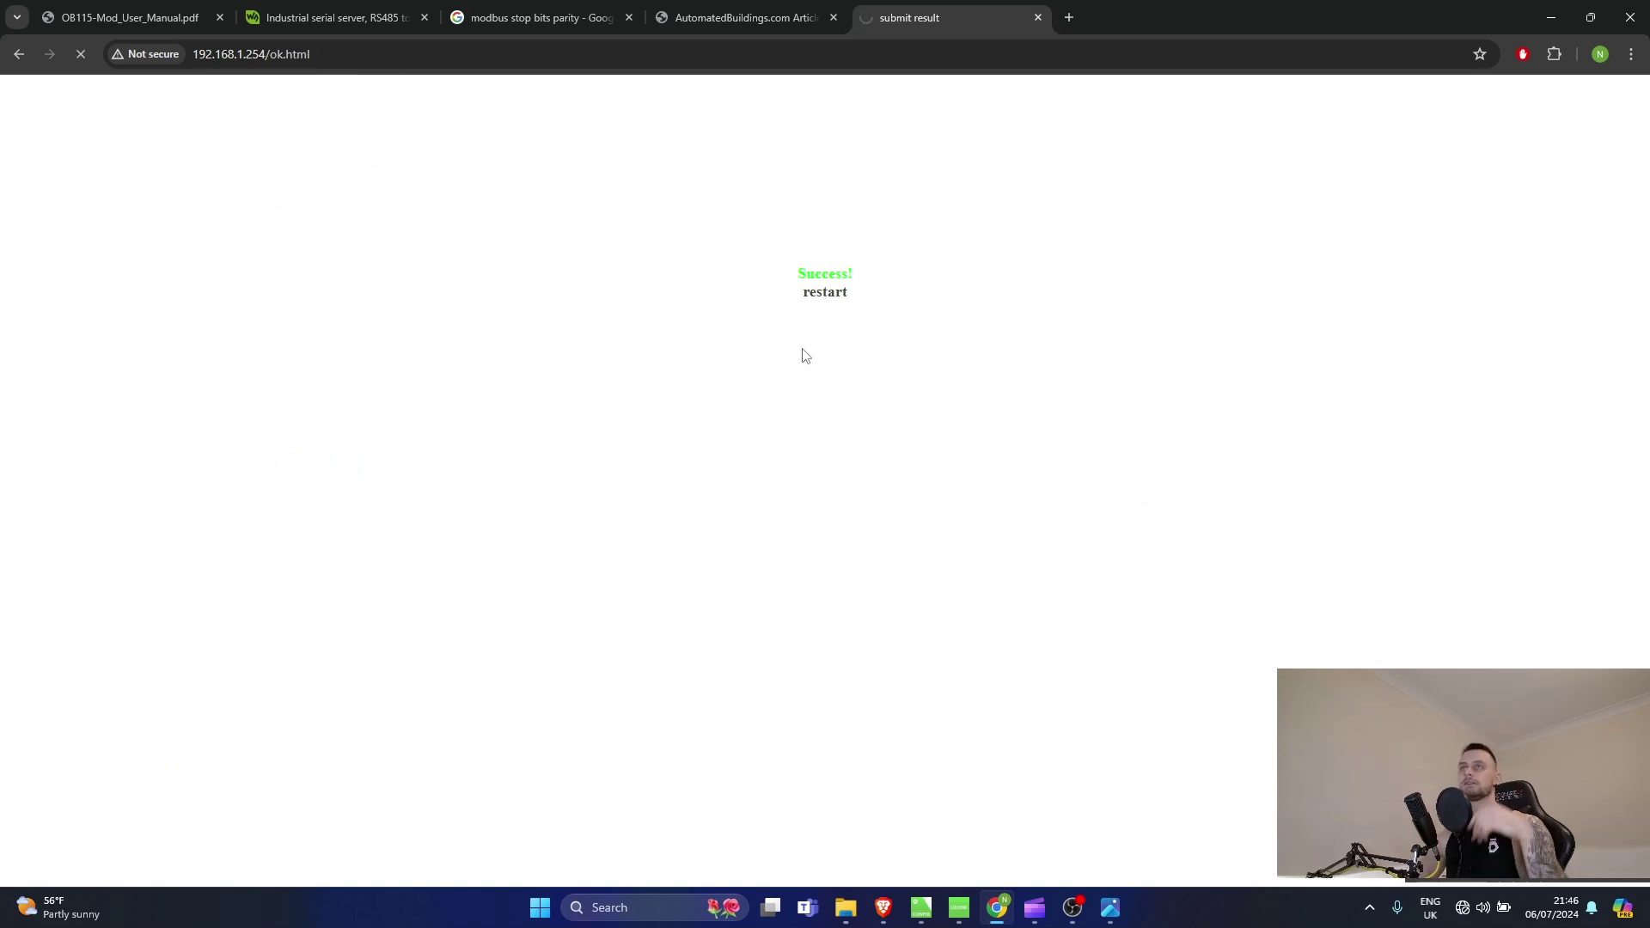
Open Command Prompt and ping the converter's old address 192.168.1.254 with 10 requests
left_click(652, 905)
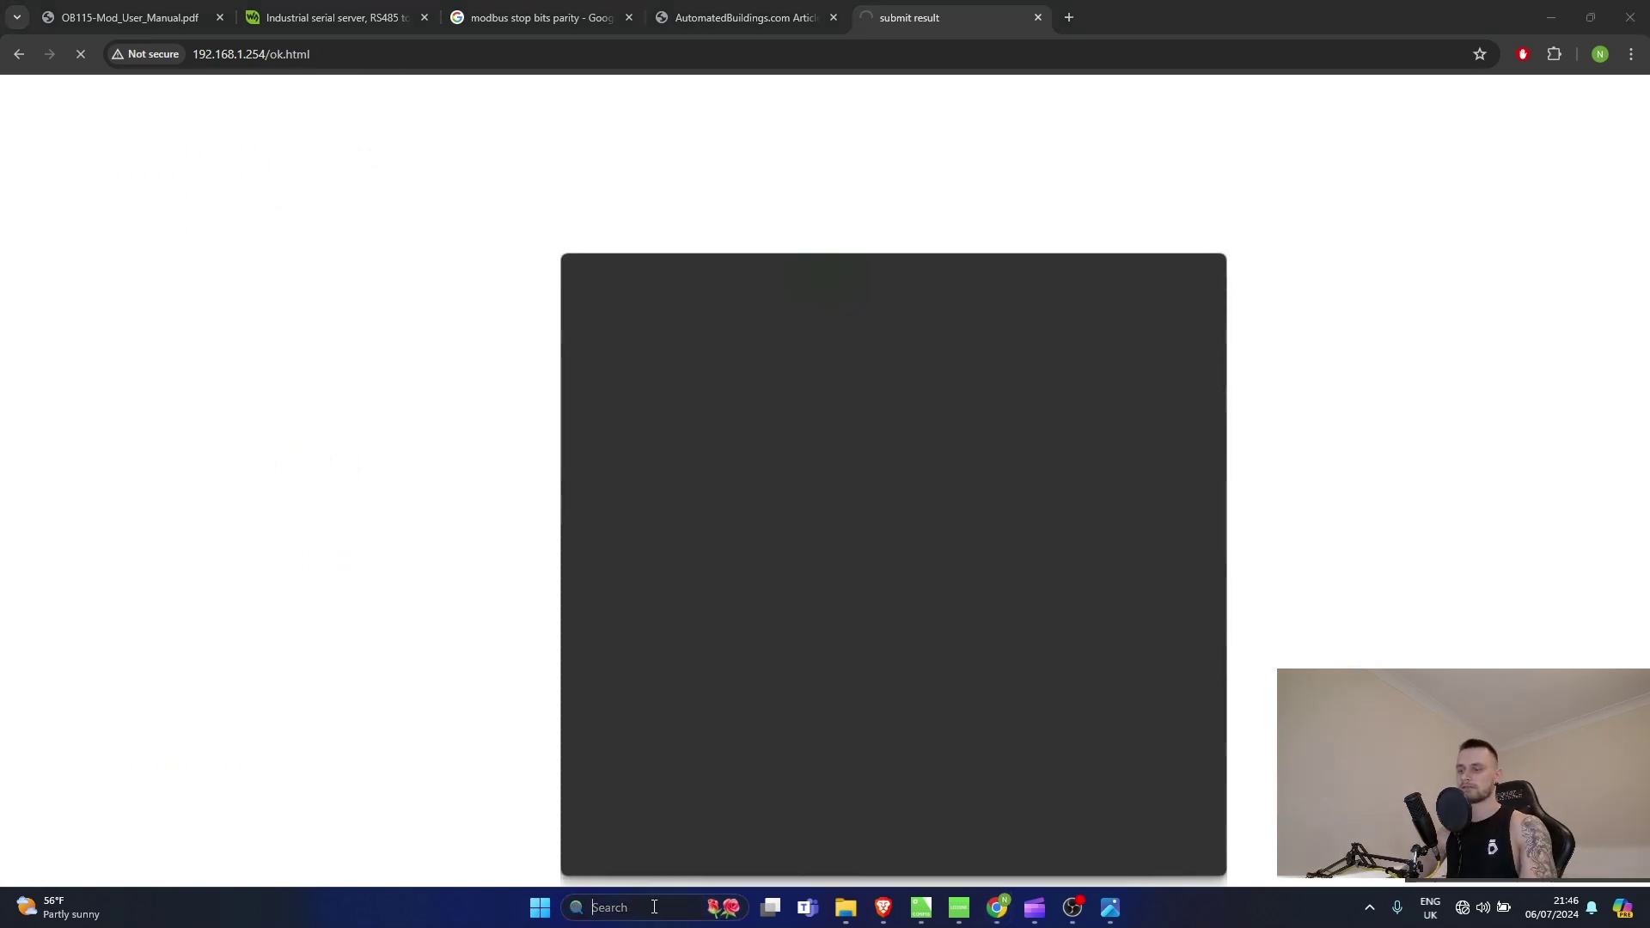
type("cmd")
key("Return")
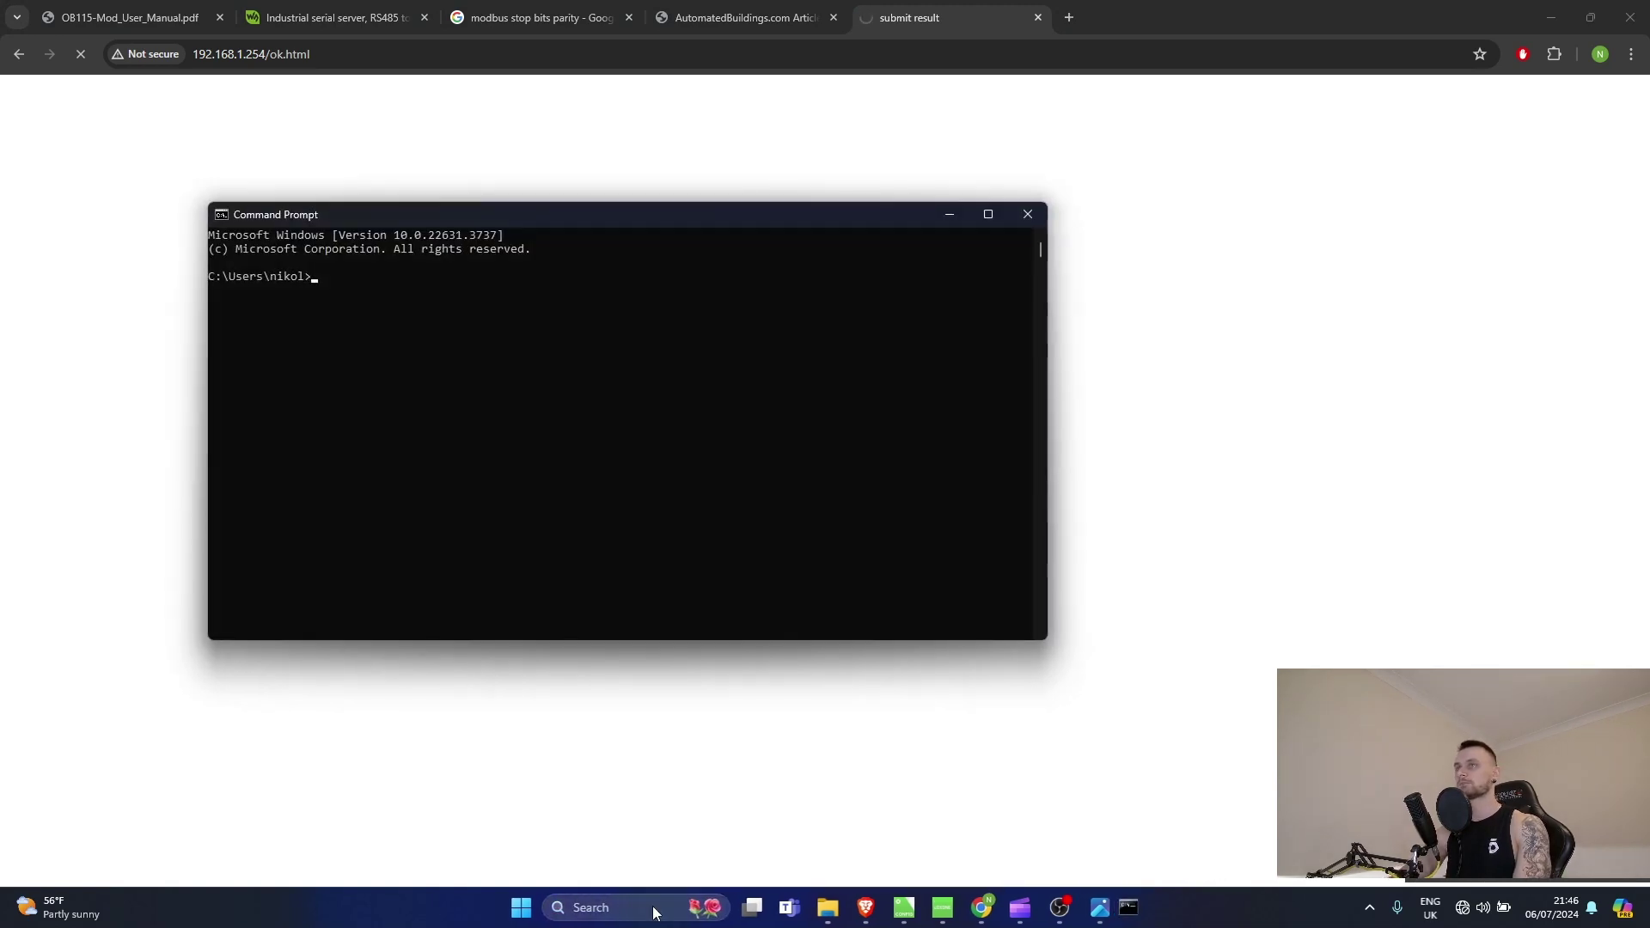
type("ping 192.168.1.254 -n 10")
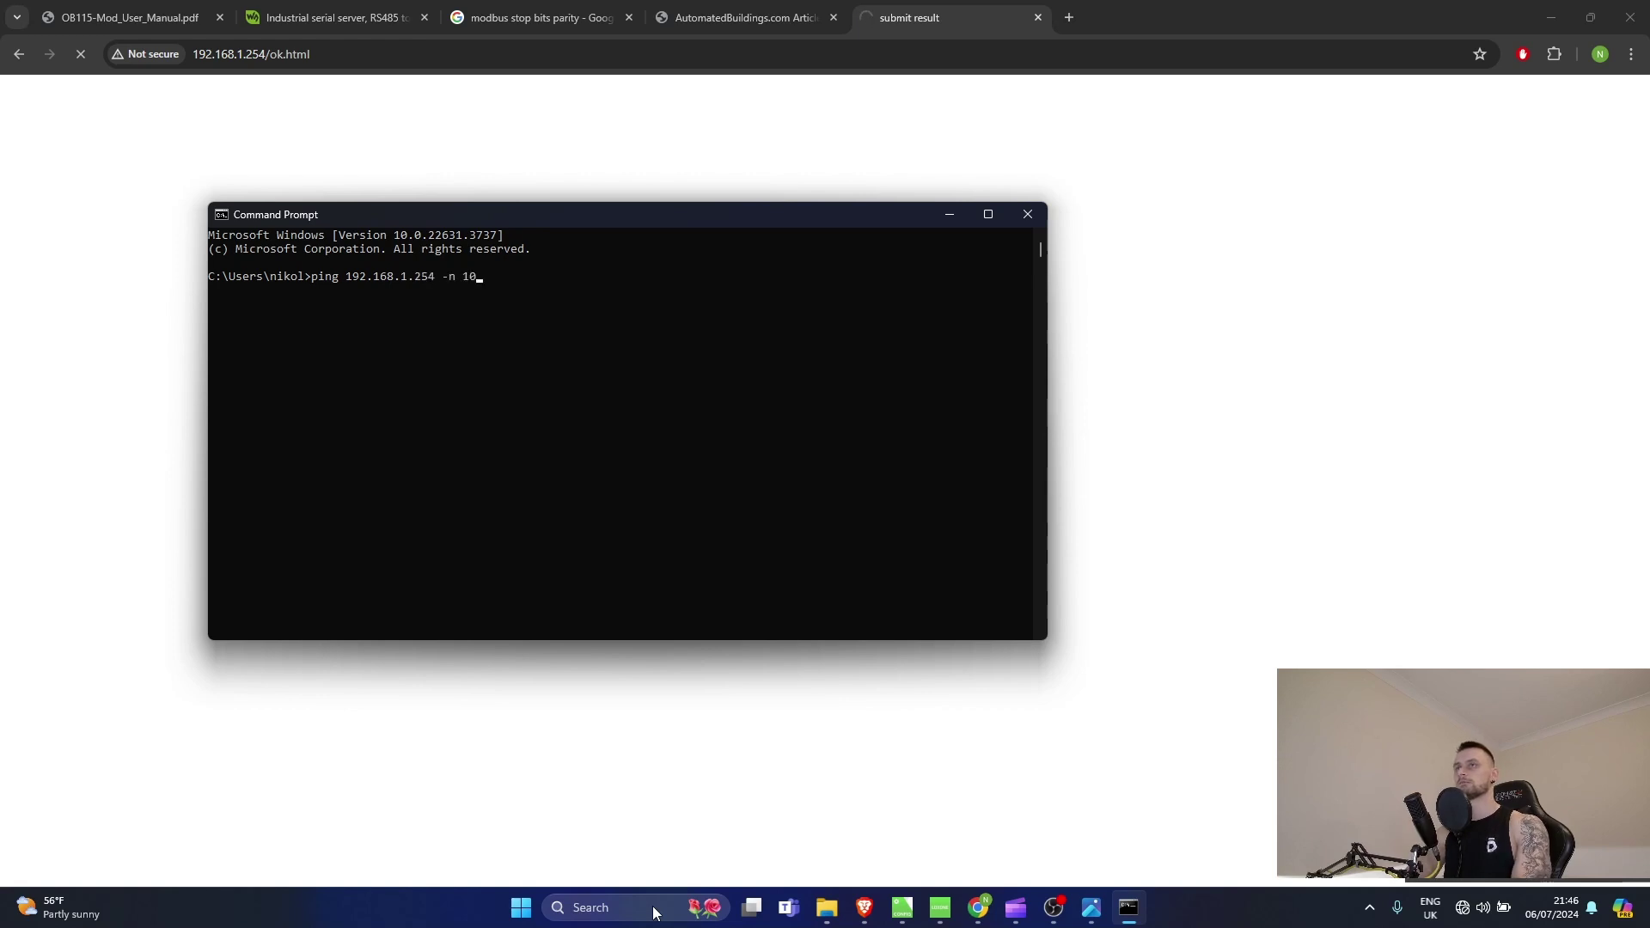
key("Return")
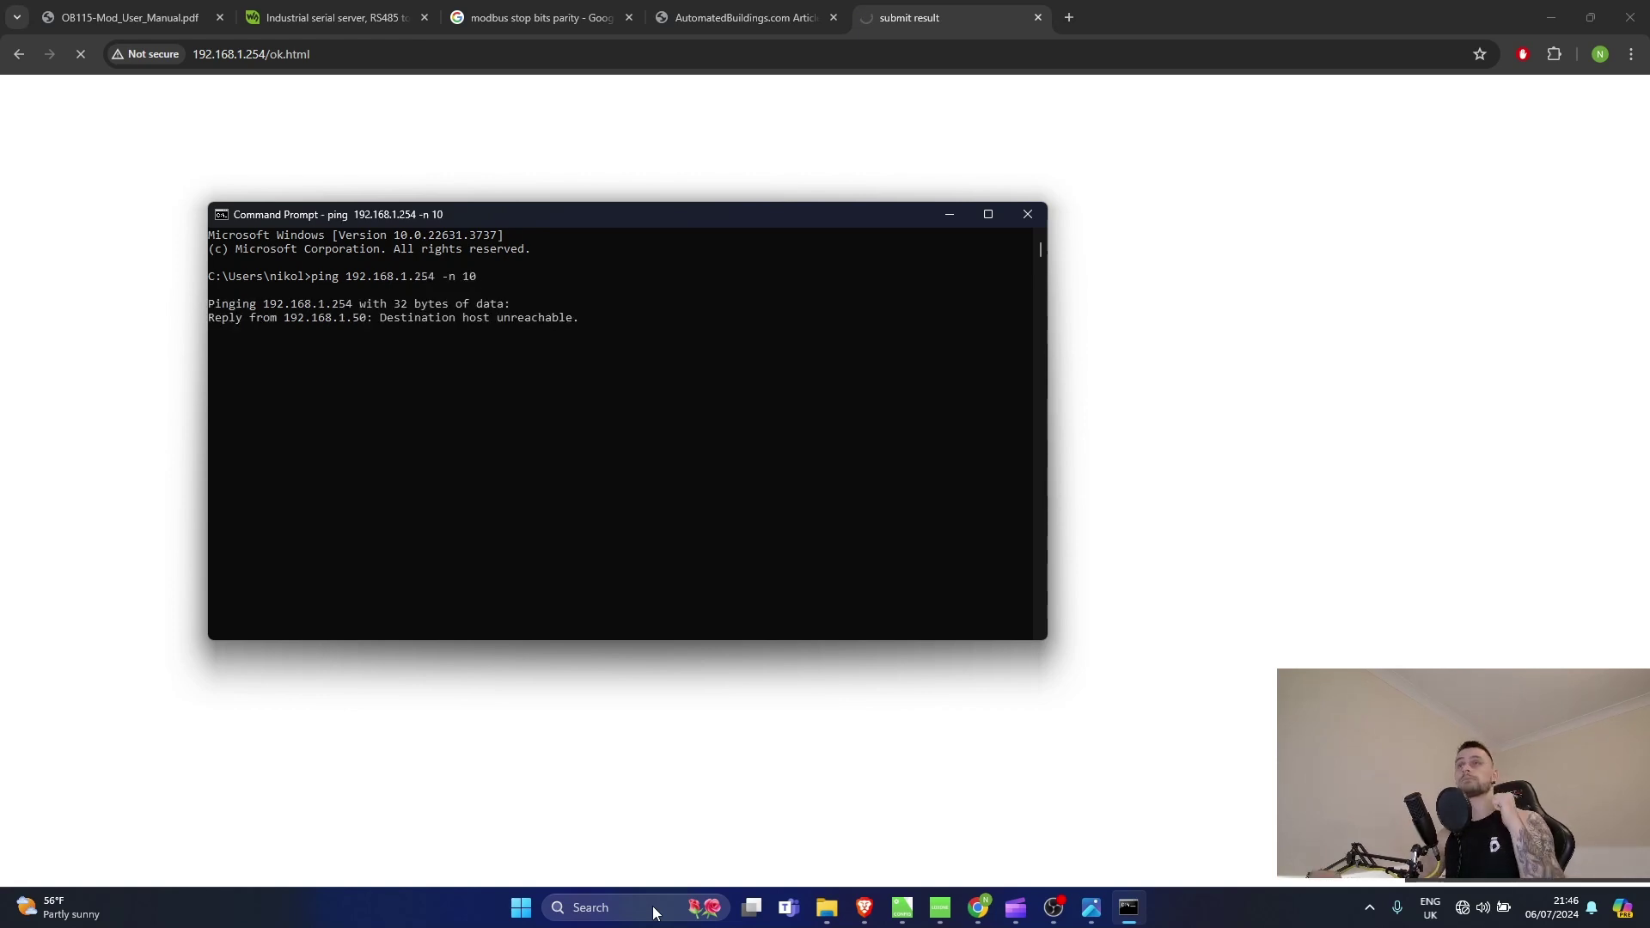
left_click_drag(358, 311, 578, 338)
left_click(577, 344)
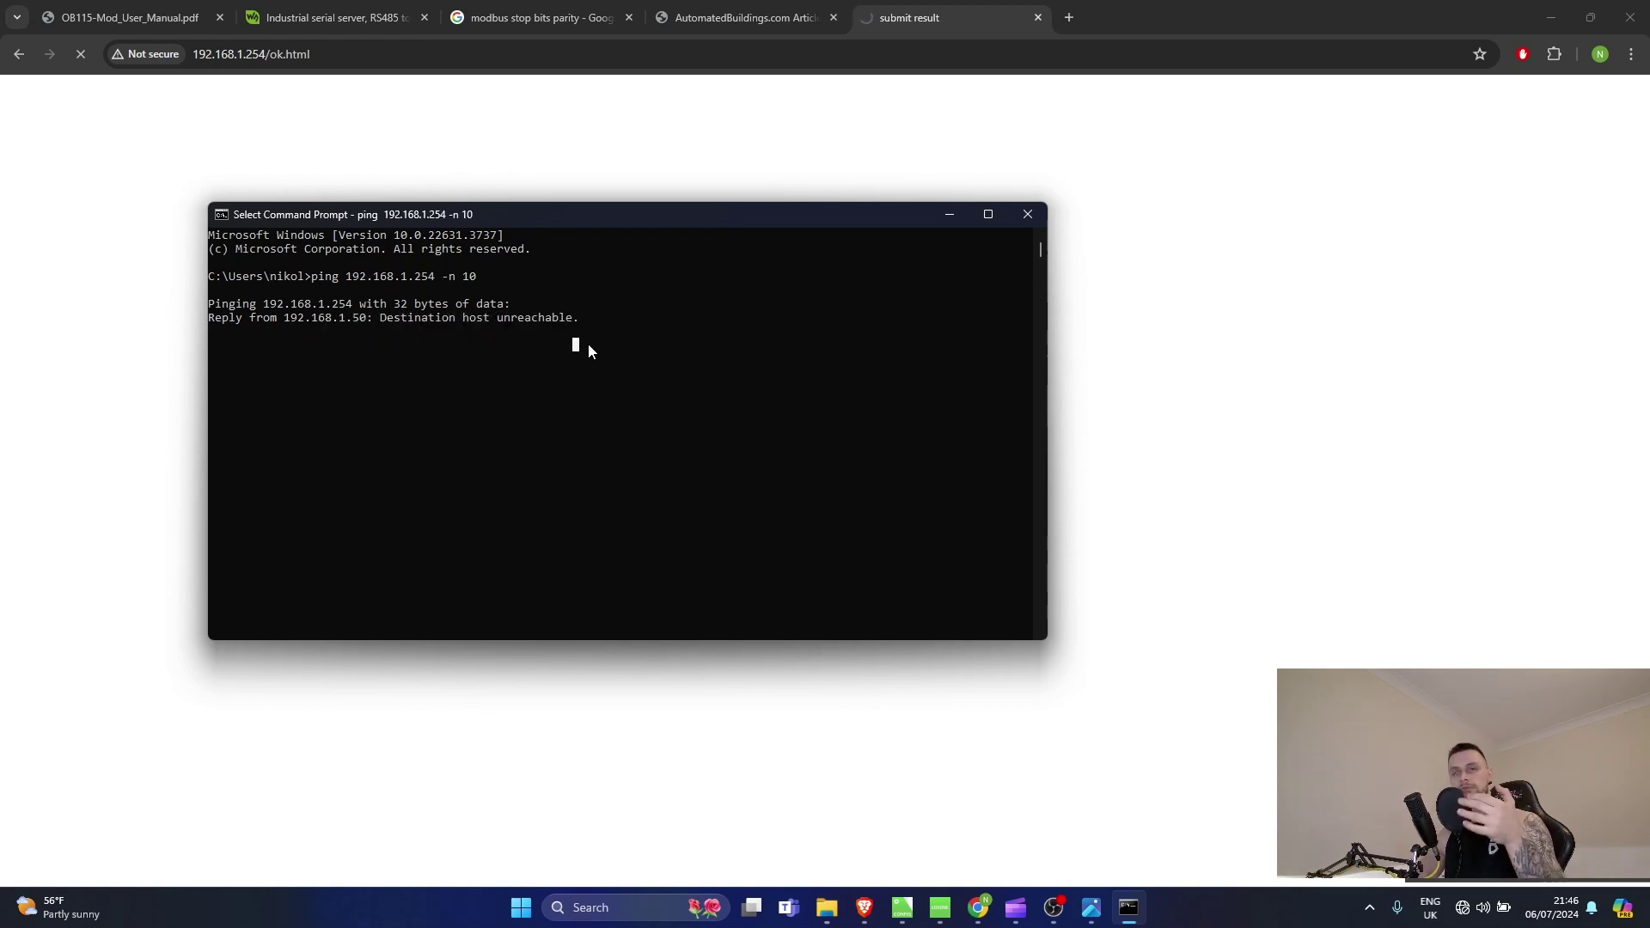
left_click(500, 385)
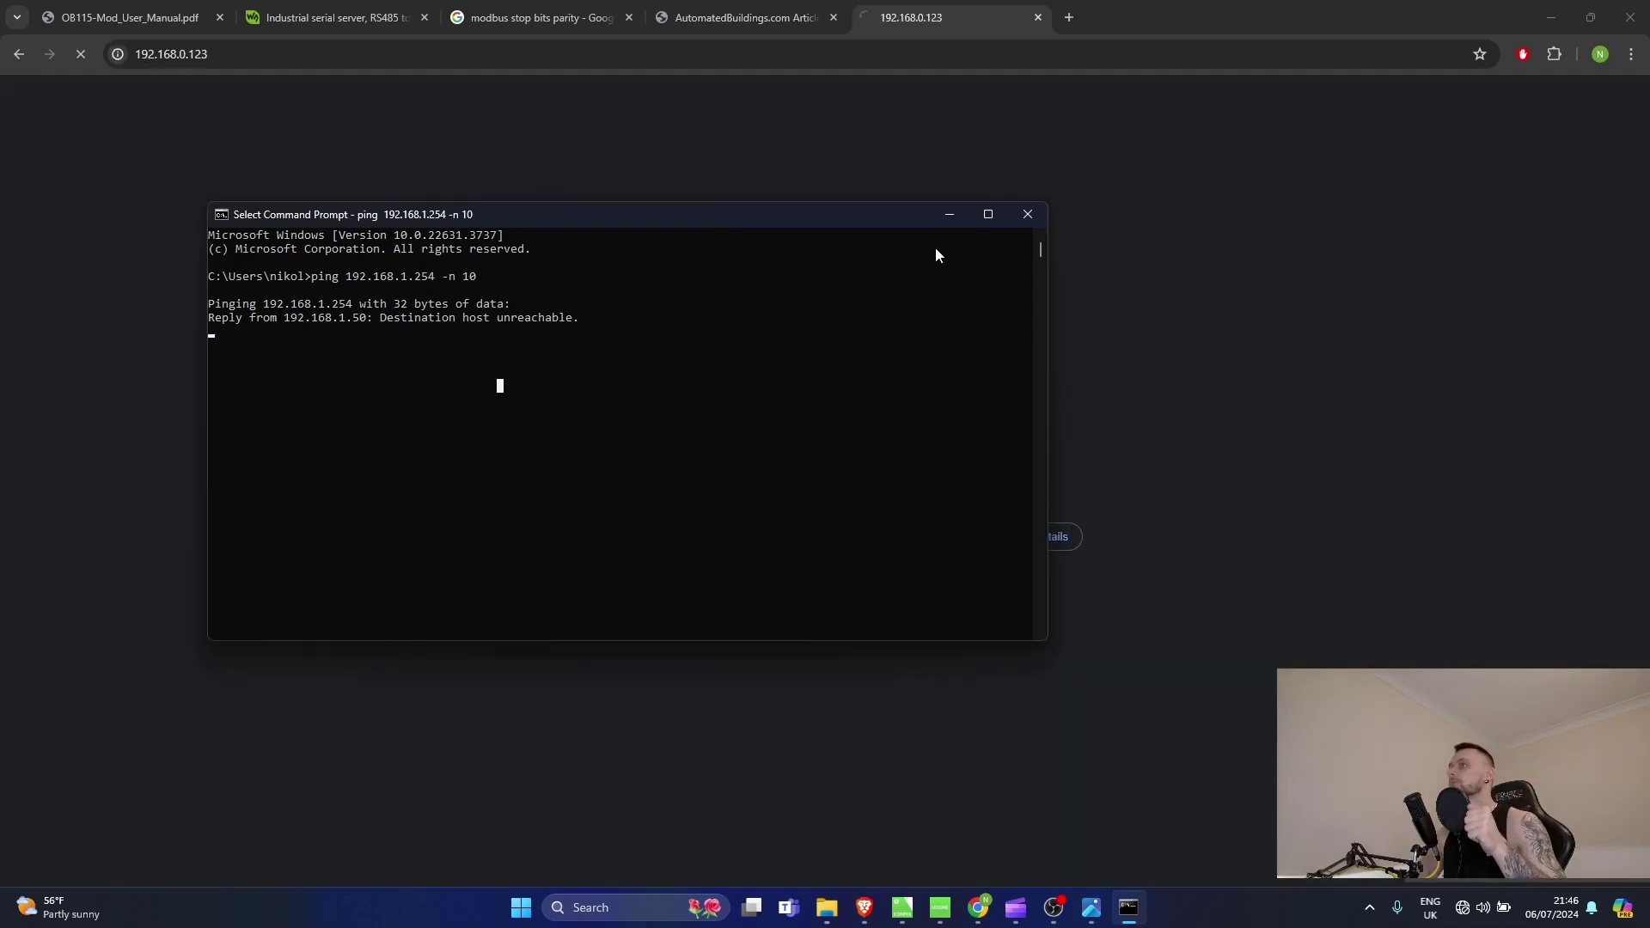
Open the UniFi Wi-Fi connection's properties in Windows Settings and change its IP assignment to Automatic (DHCP)
left_click(1464, 908)
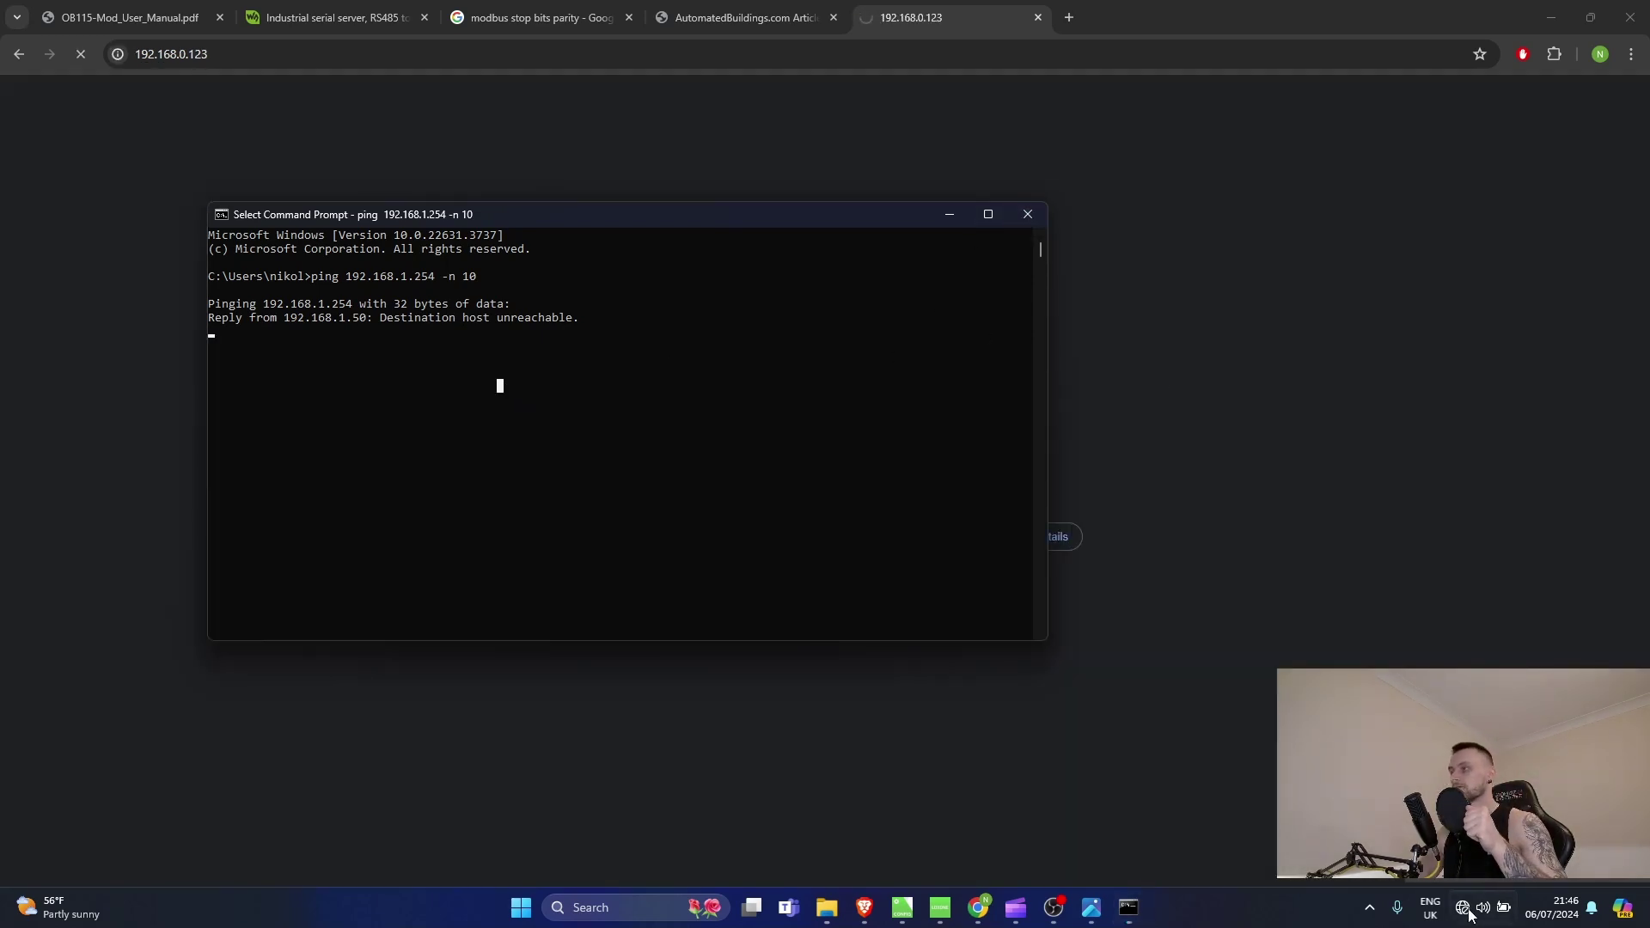
left_click(1423, 578)
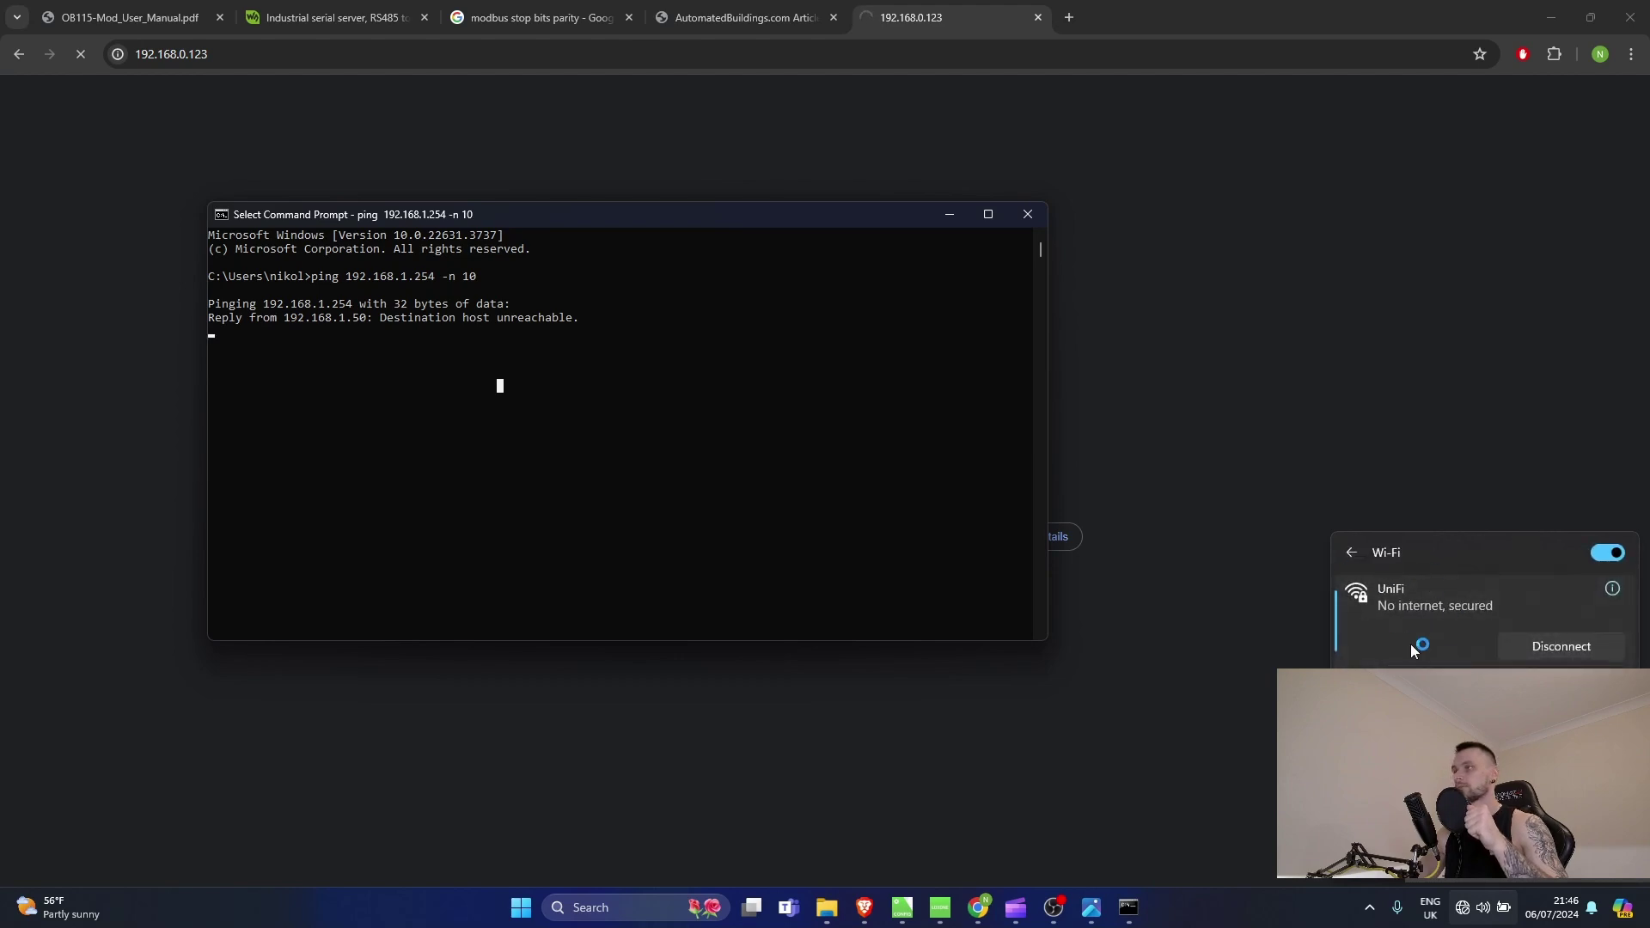
left_click(1613, 592)
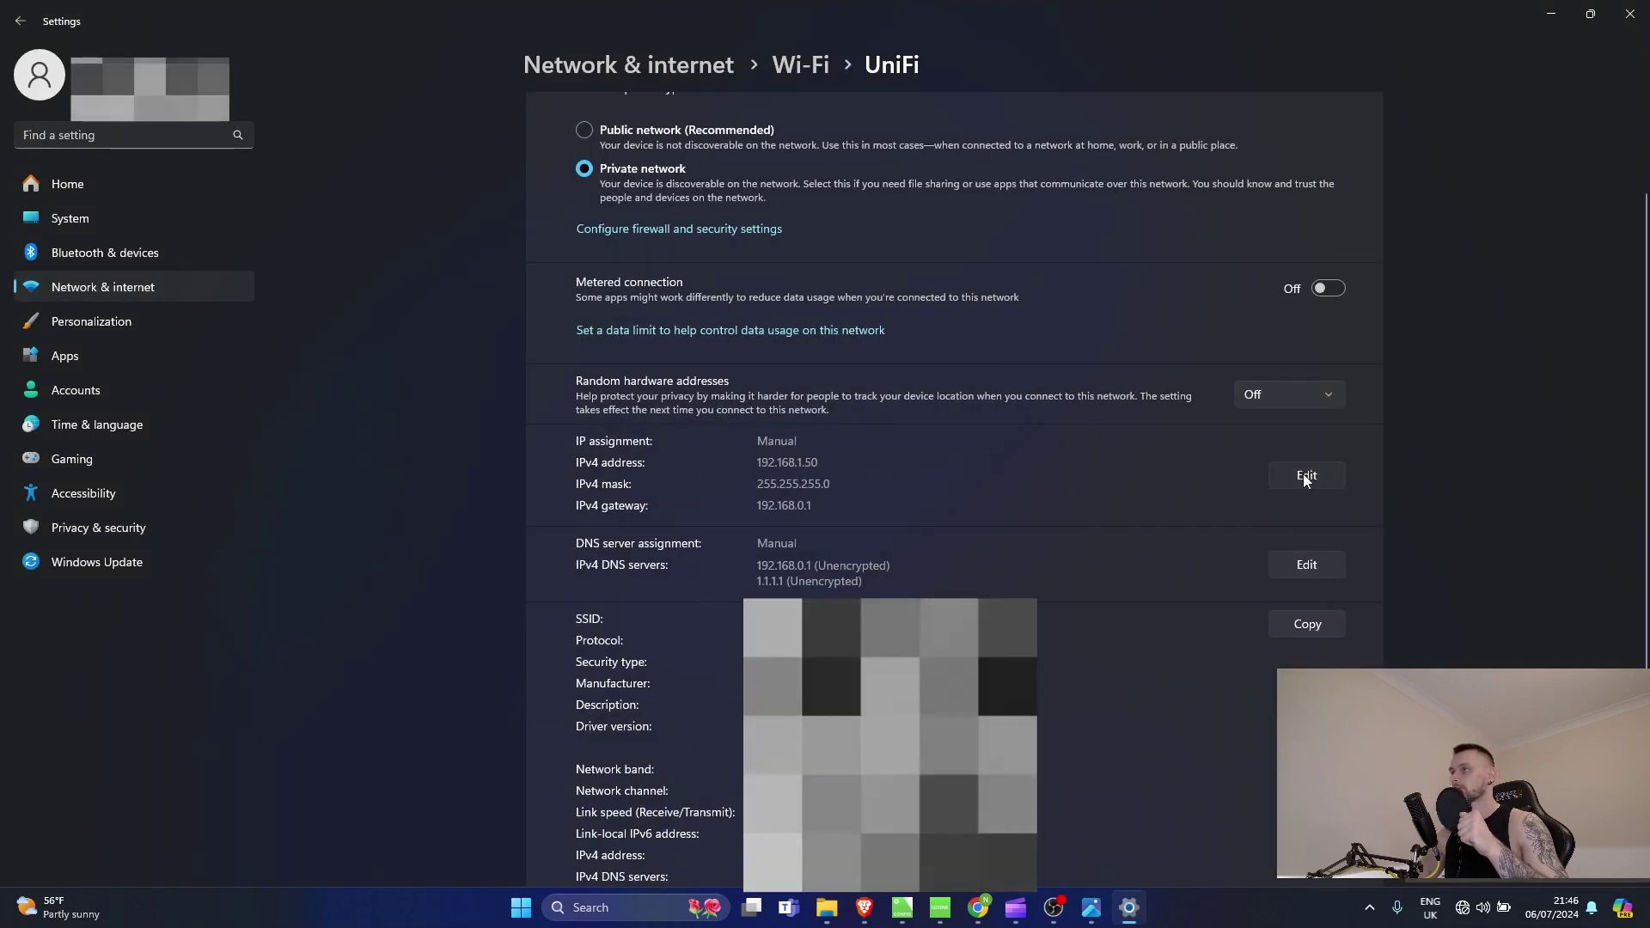
left_click(1302, 474)
left_click(694, 187)
left_click(695, 189)
left_click(695, 189)
left_click(677, 158)
left_click(739, 502)
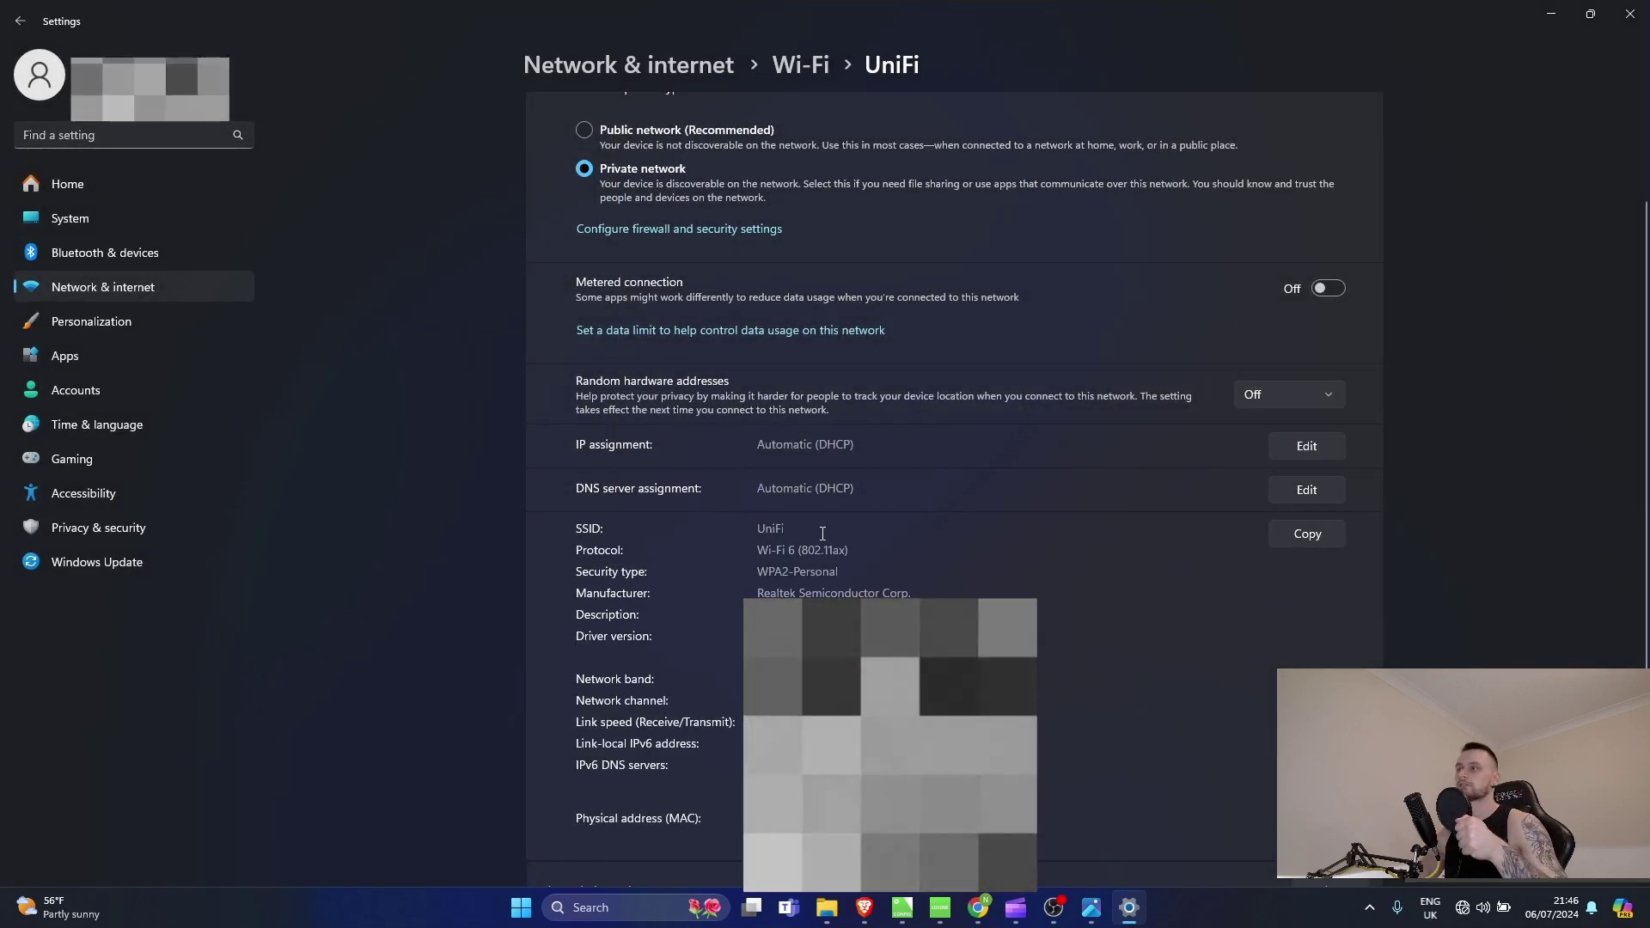
Check the connection status of the UniFi Wi-Fi network and its properties
left_click(1469, 916)
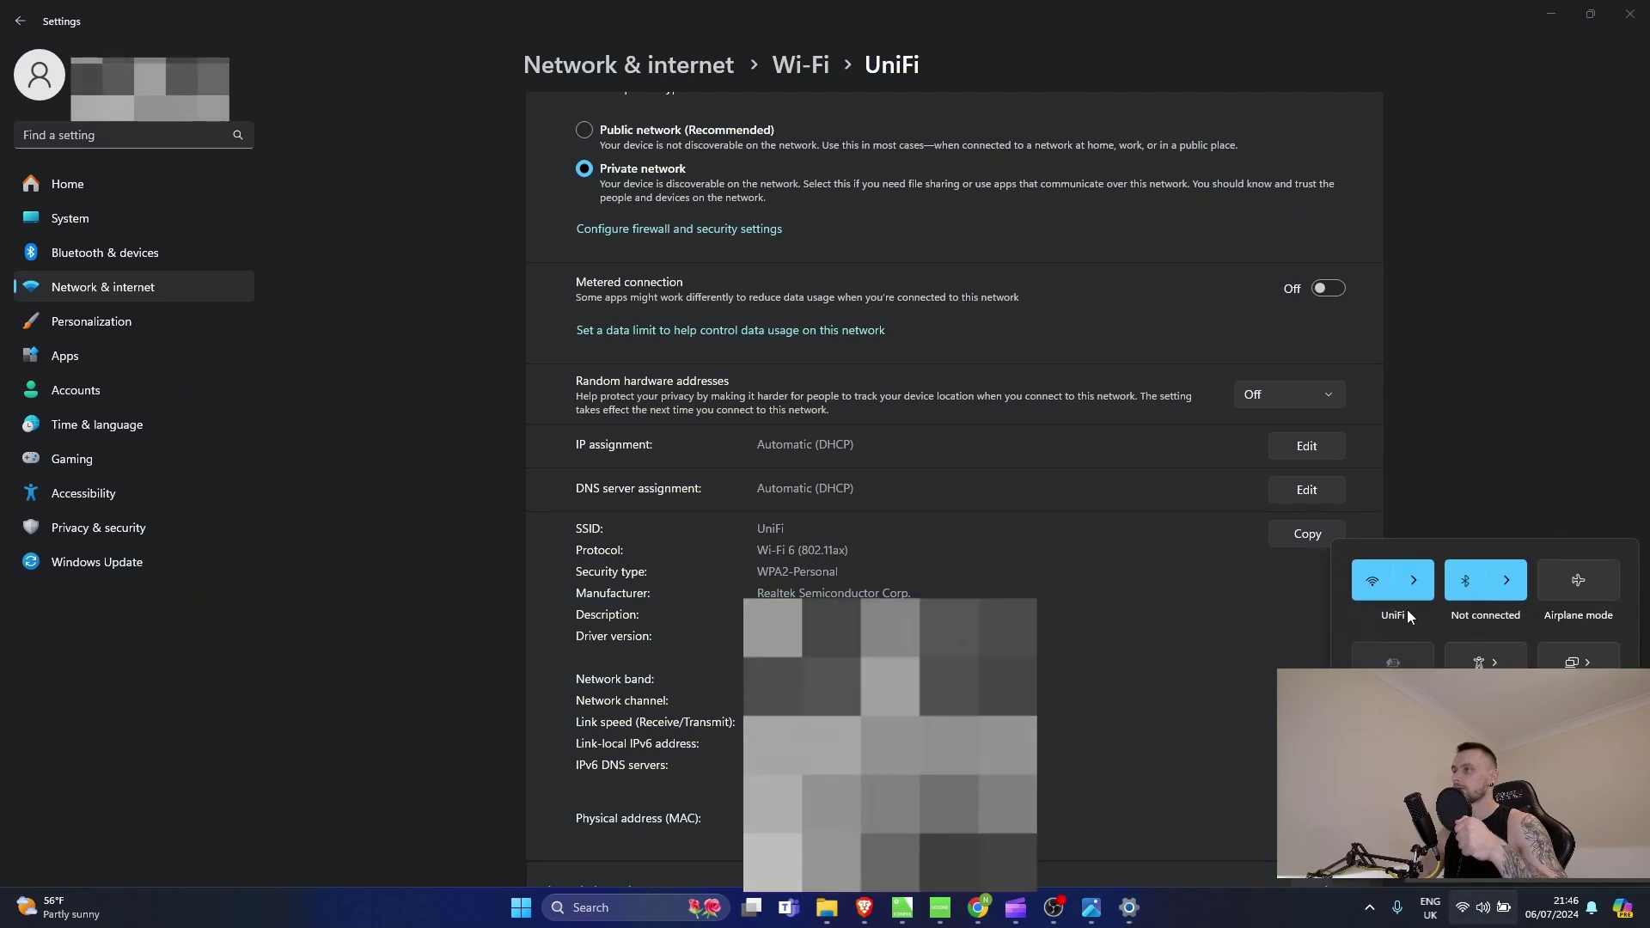
left_click(1414, 580)
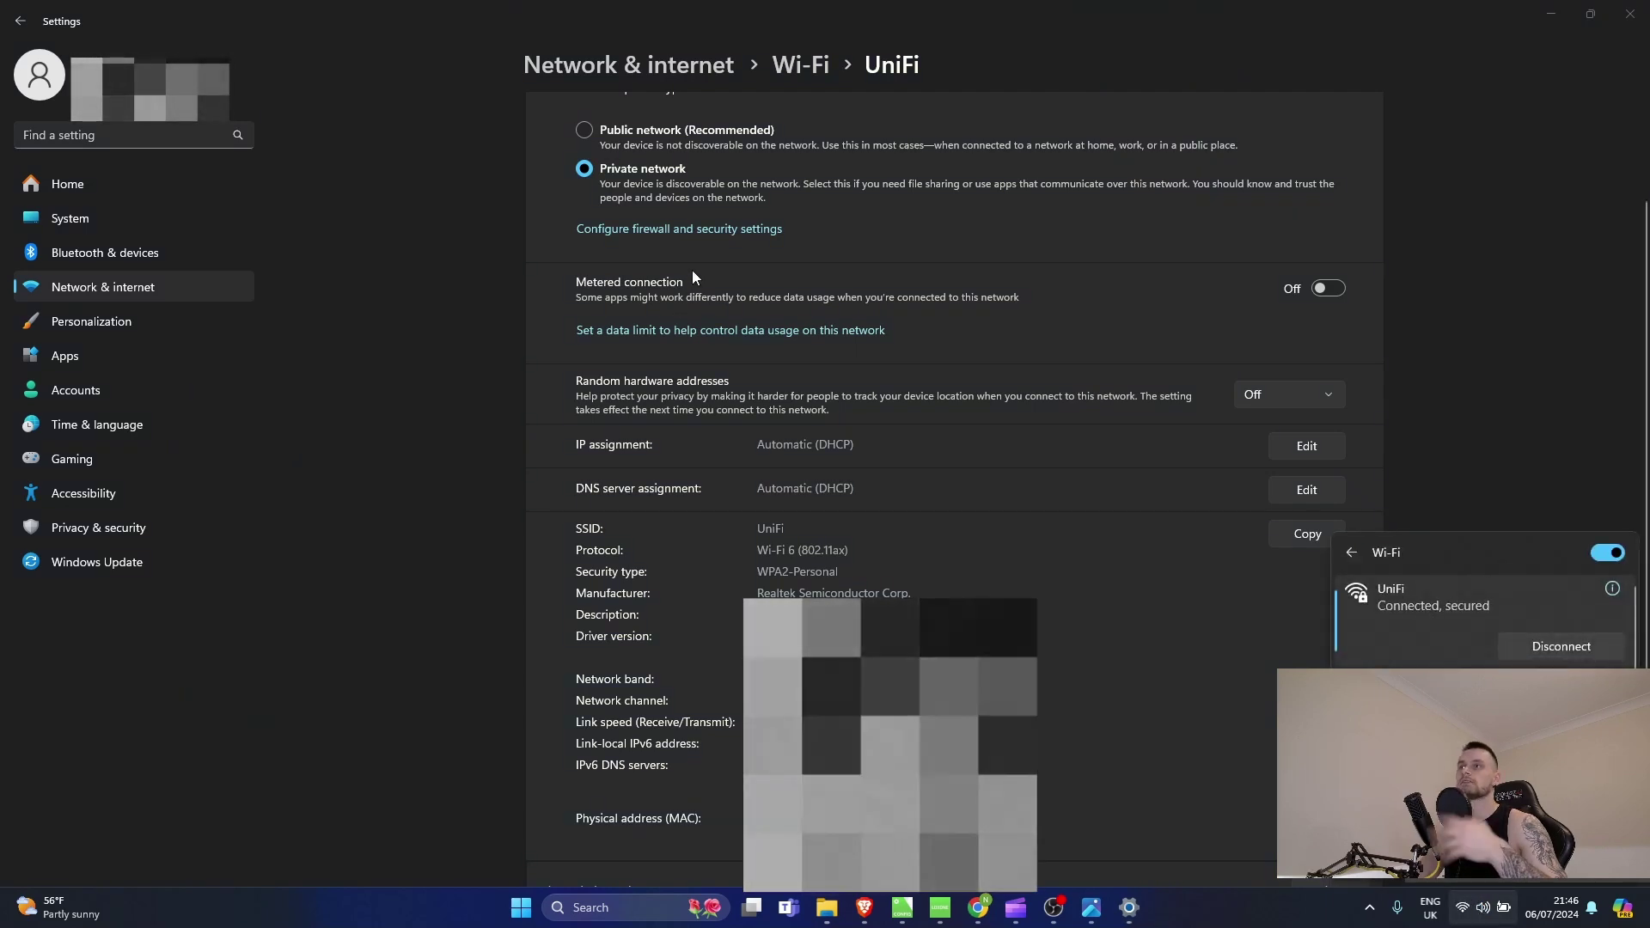
left_click(818, 385)
scroll(816, 394, "up", 2)
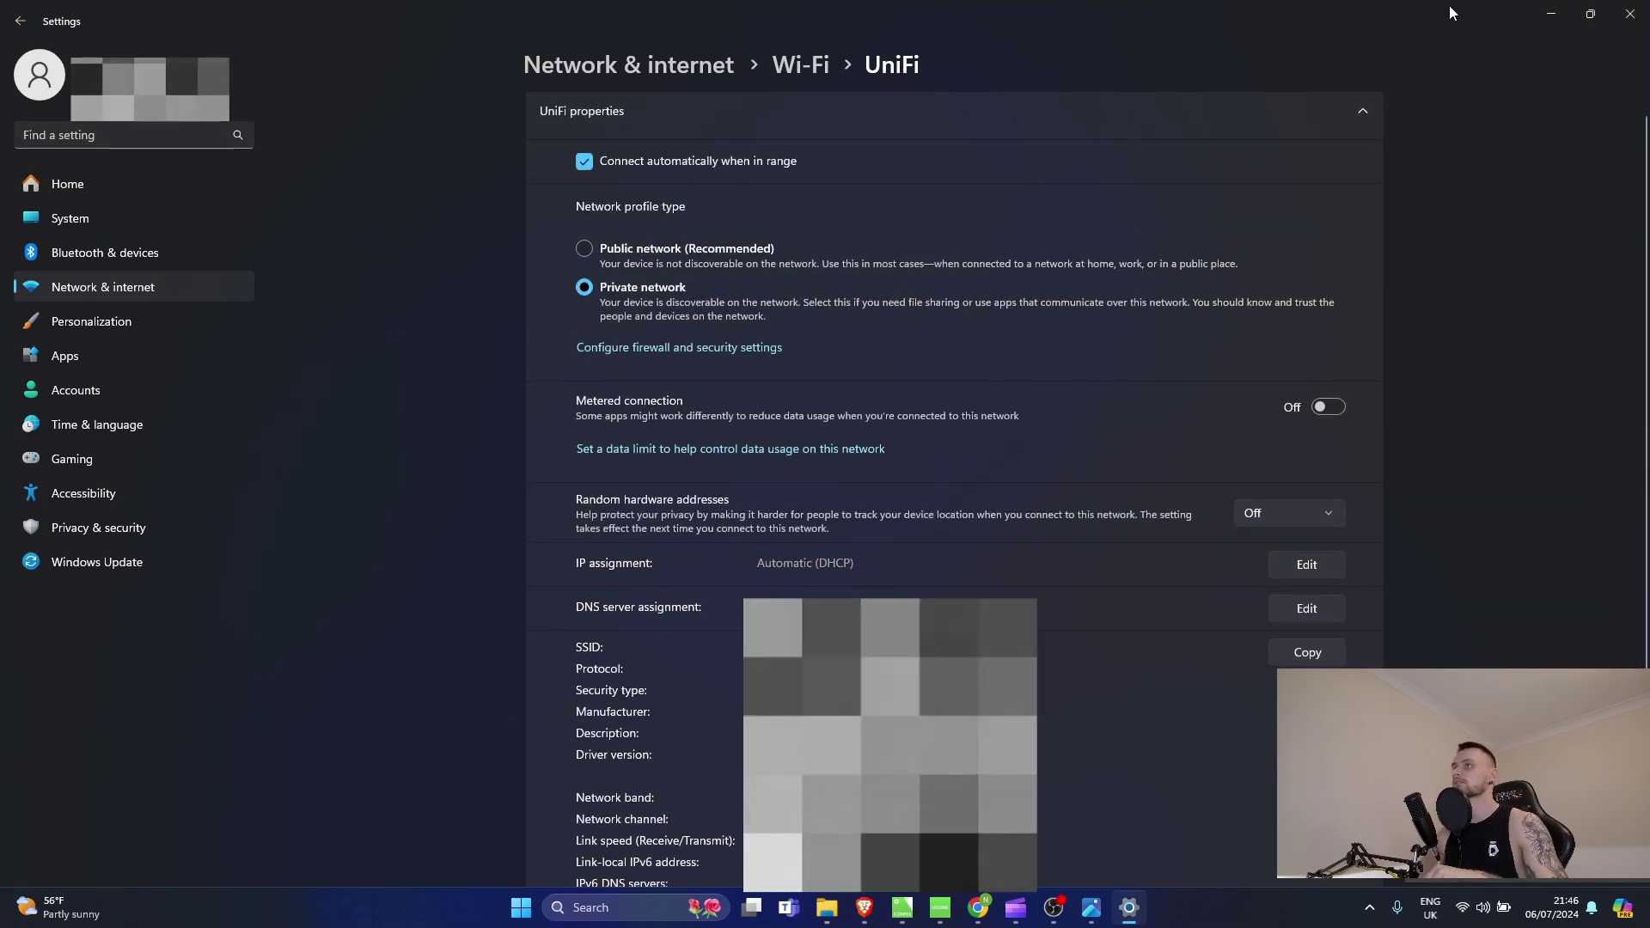
Close Windows Settings and check the address 192.168.0.123 of the converter's login page in the browser
left_click(1630, 16)
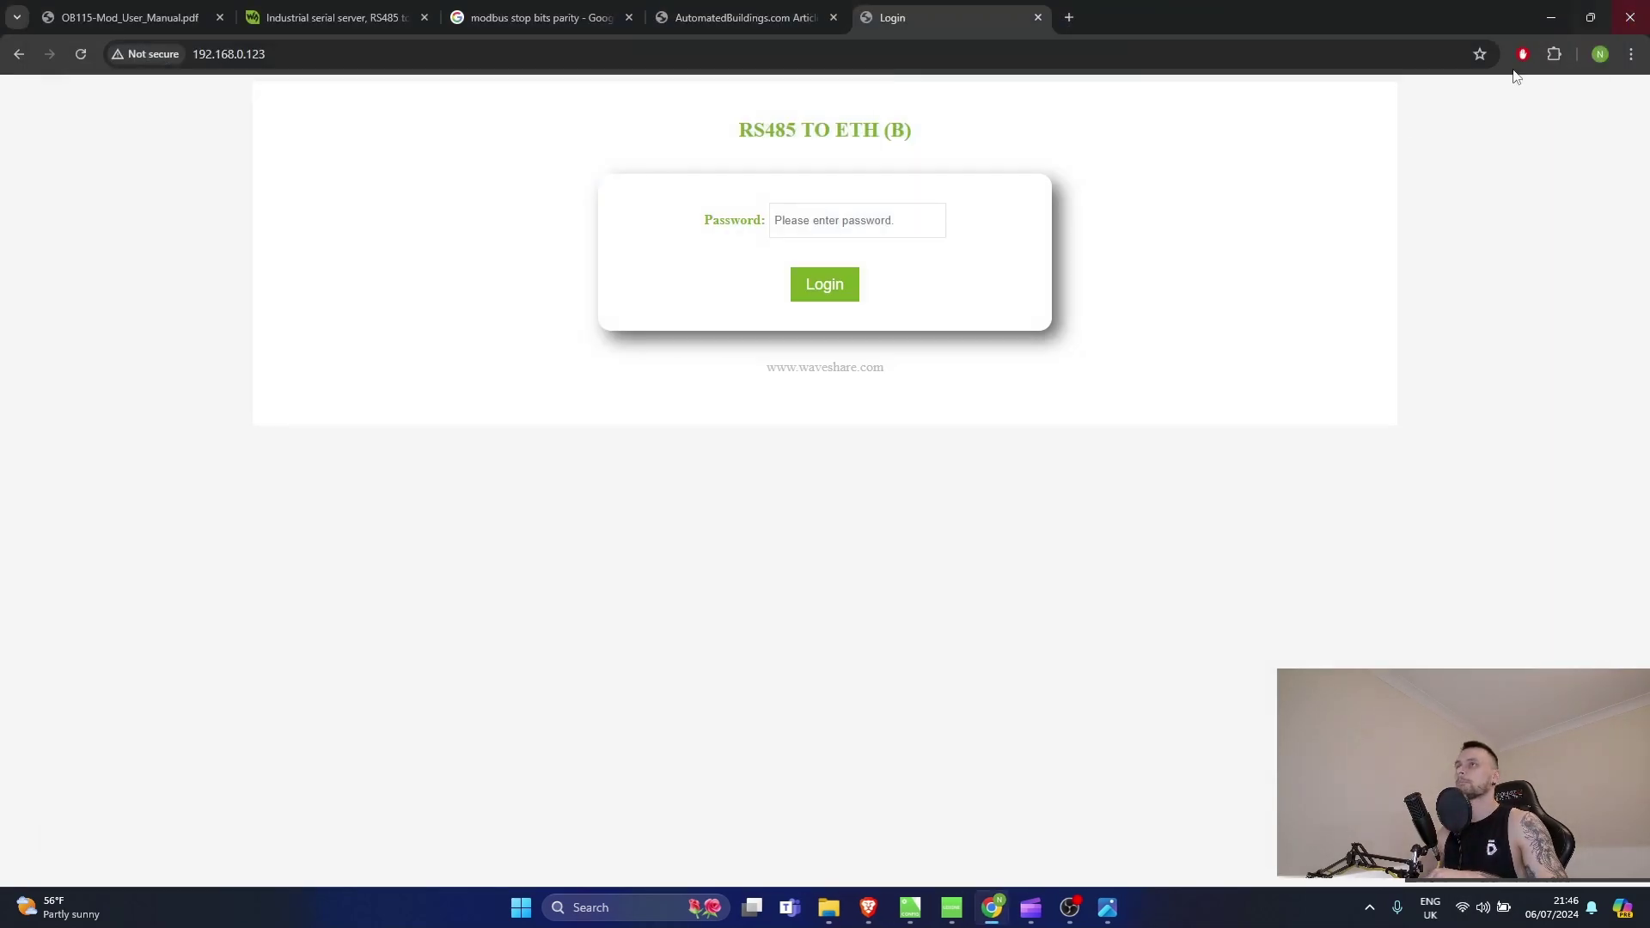
left_click_drag(266, 54, 190, 55)
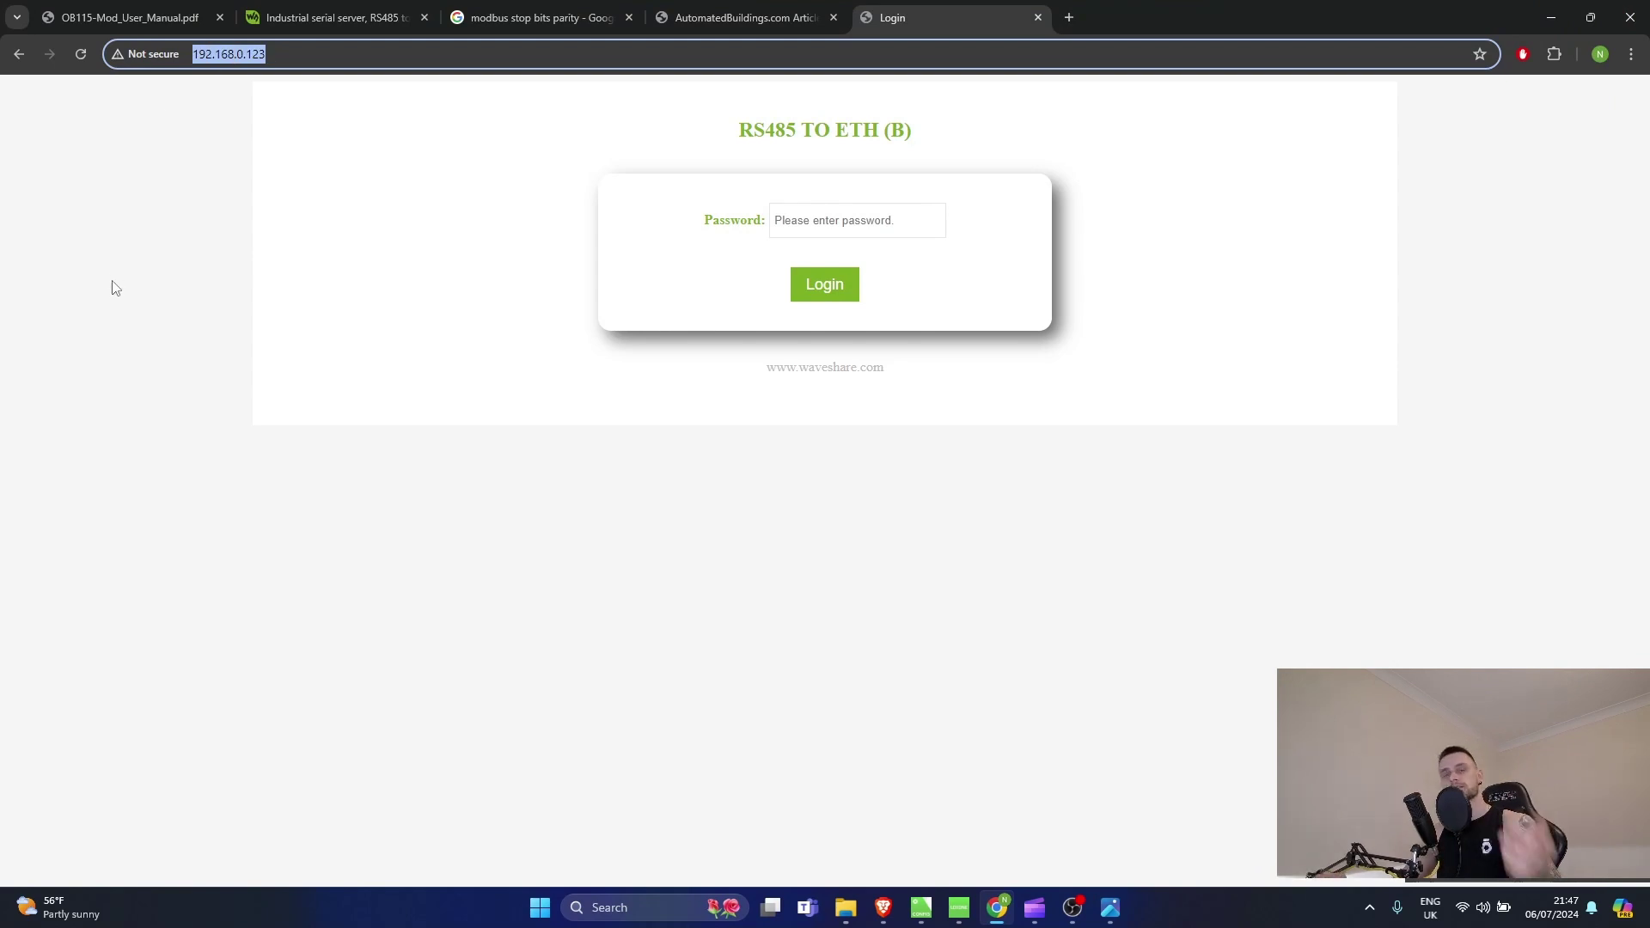
left_click(194, 54)
left_click_drag(194, 54, 266, 54)
left_click(275, 54)
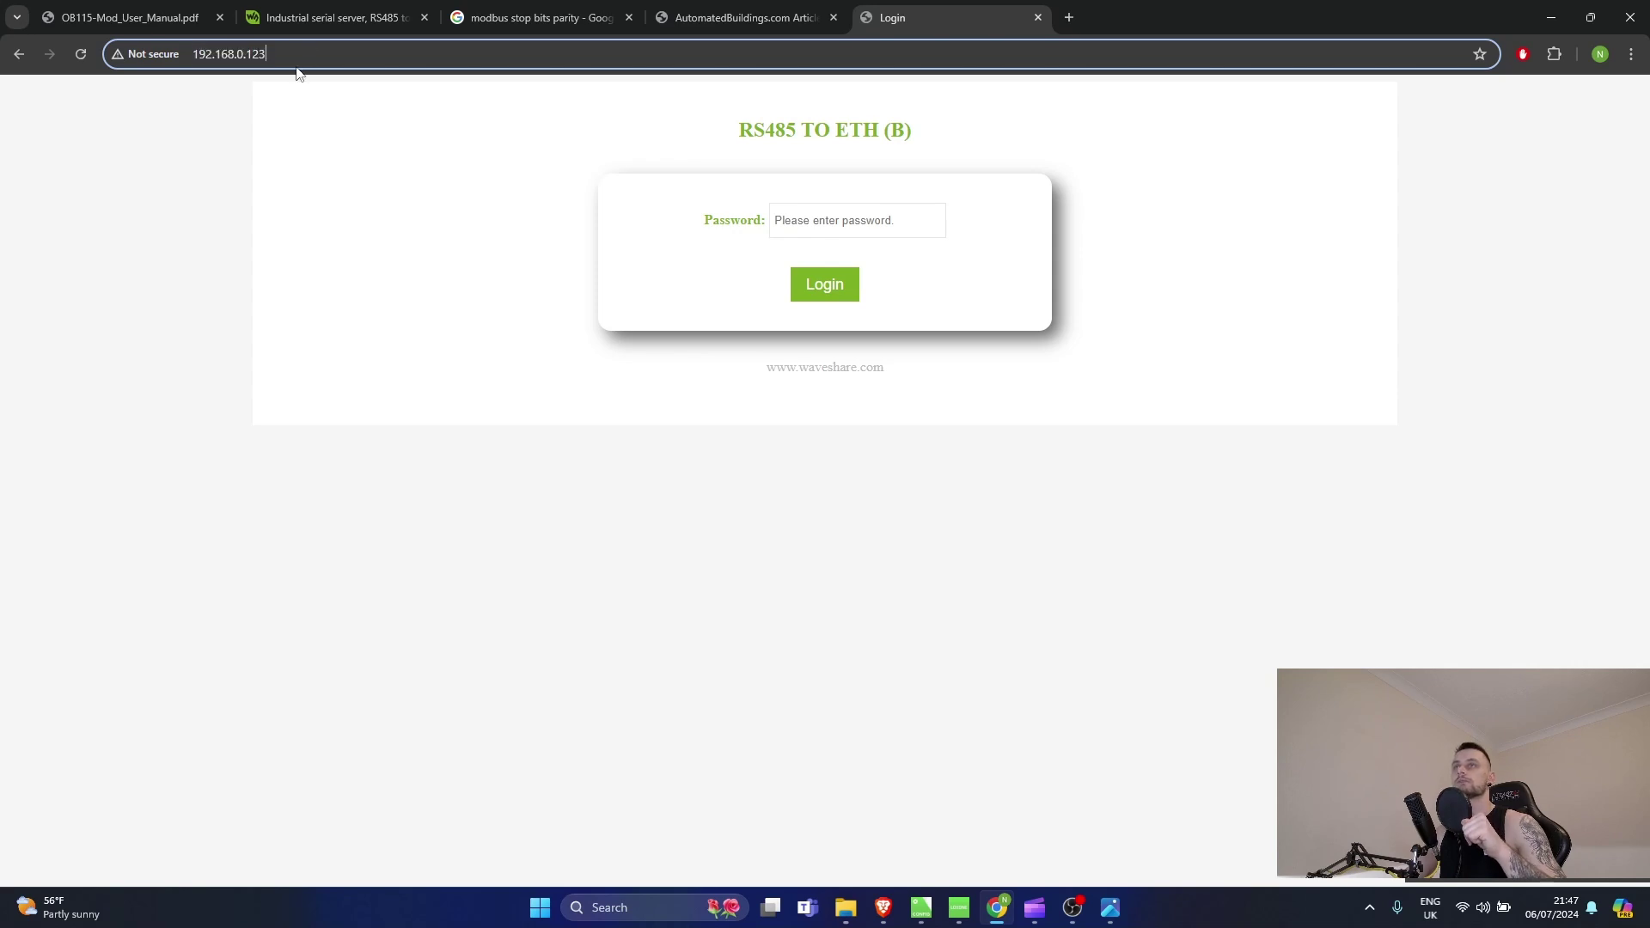
left_click(298, 72)
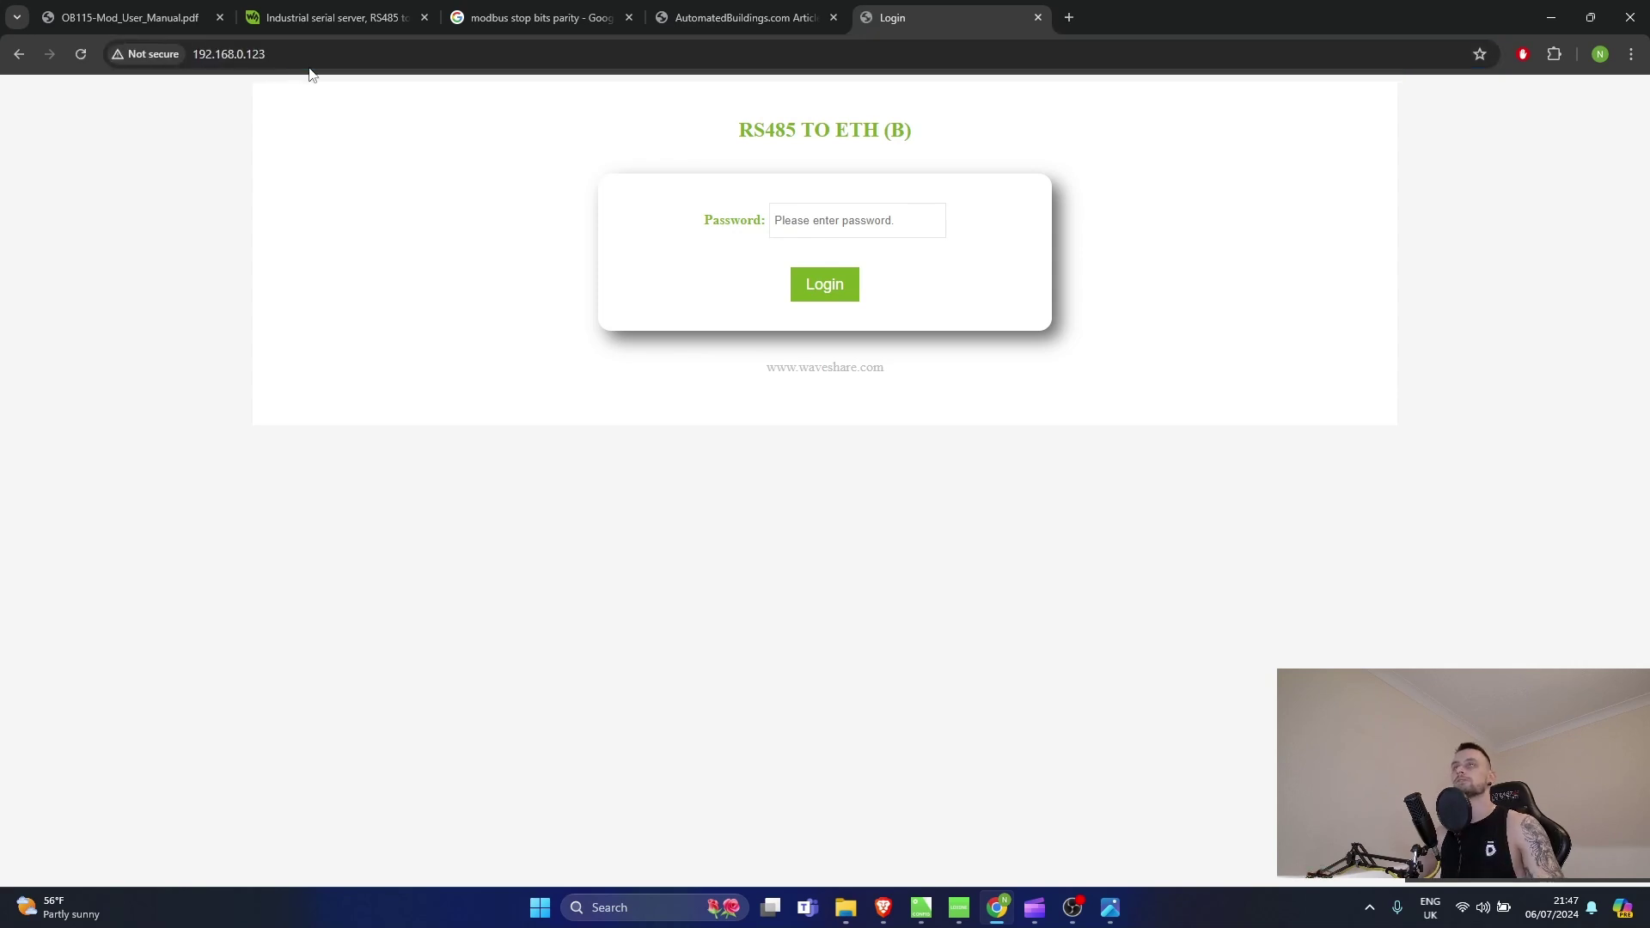
Log in to the RS485 TO ETH (B) converter's web page at 192.168.0.123
left_click(821, 289)
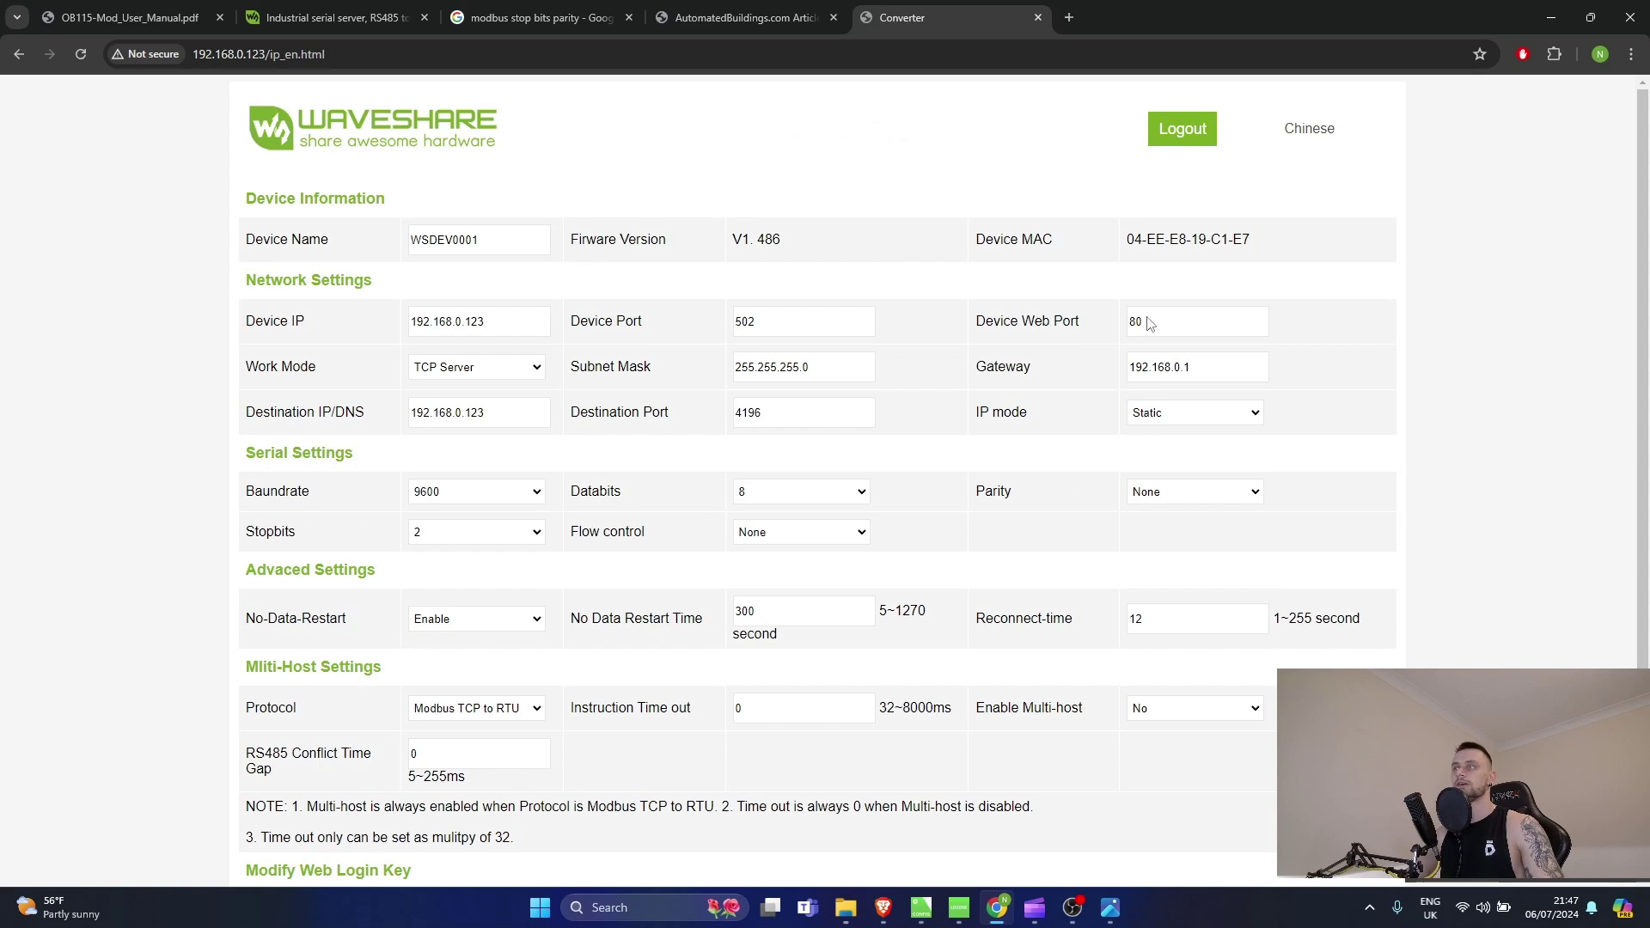
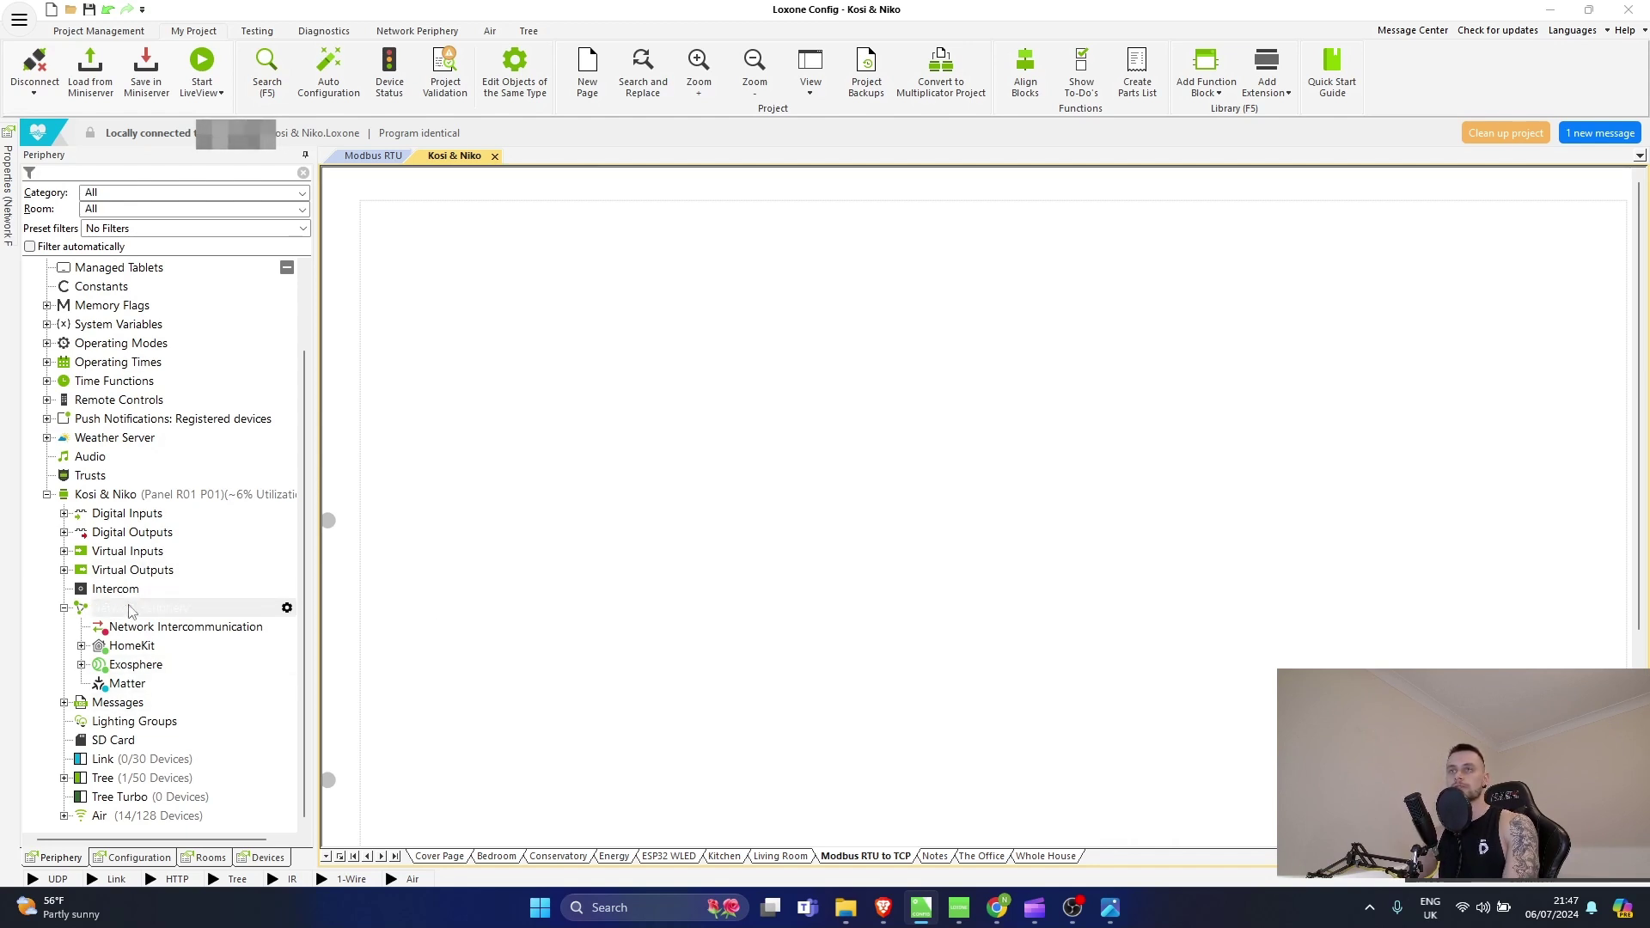
In Loxone Config, add a Modbus Server under Network Periphery and rename it "RS485 to Ethernet"
left_click(120, 608)
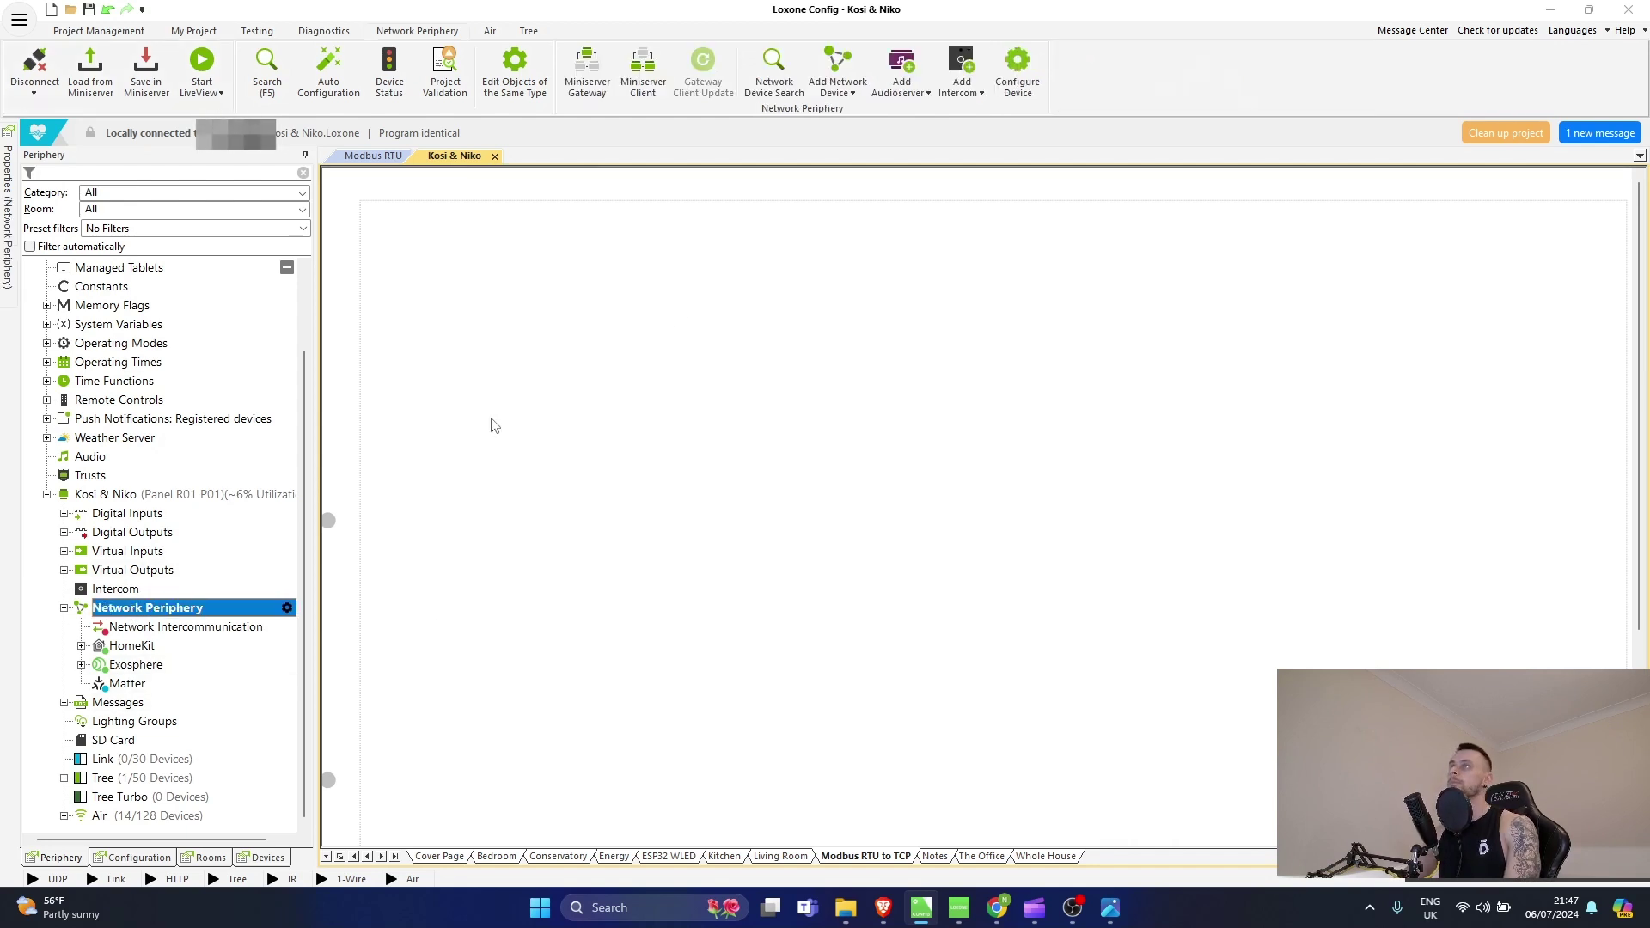
left_click(837, 77)
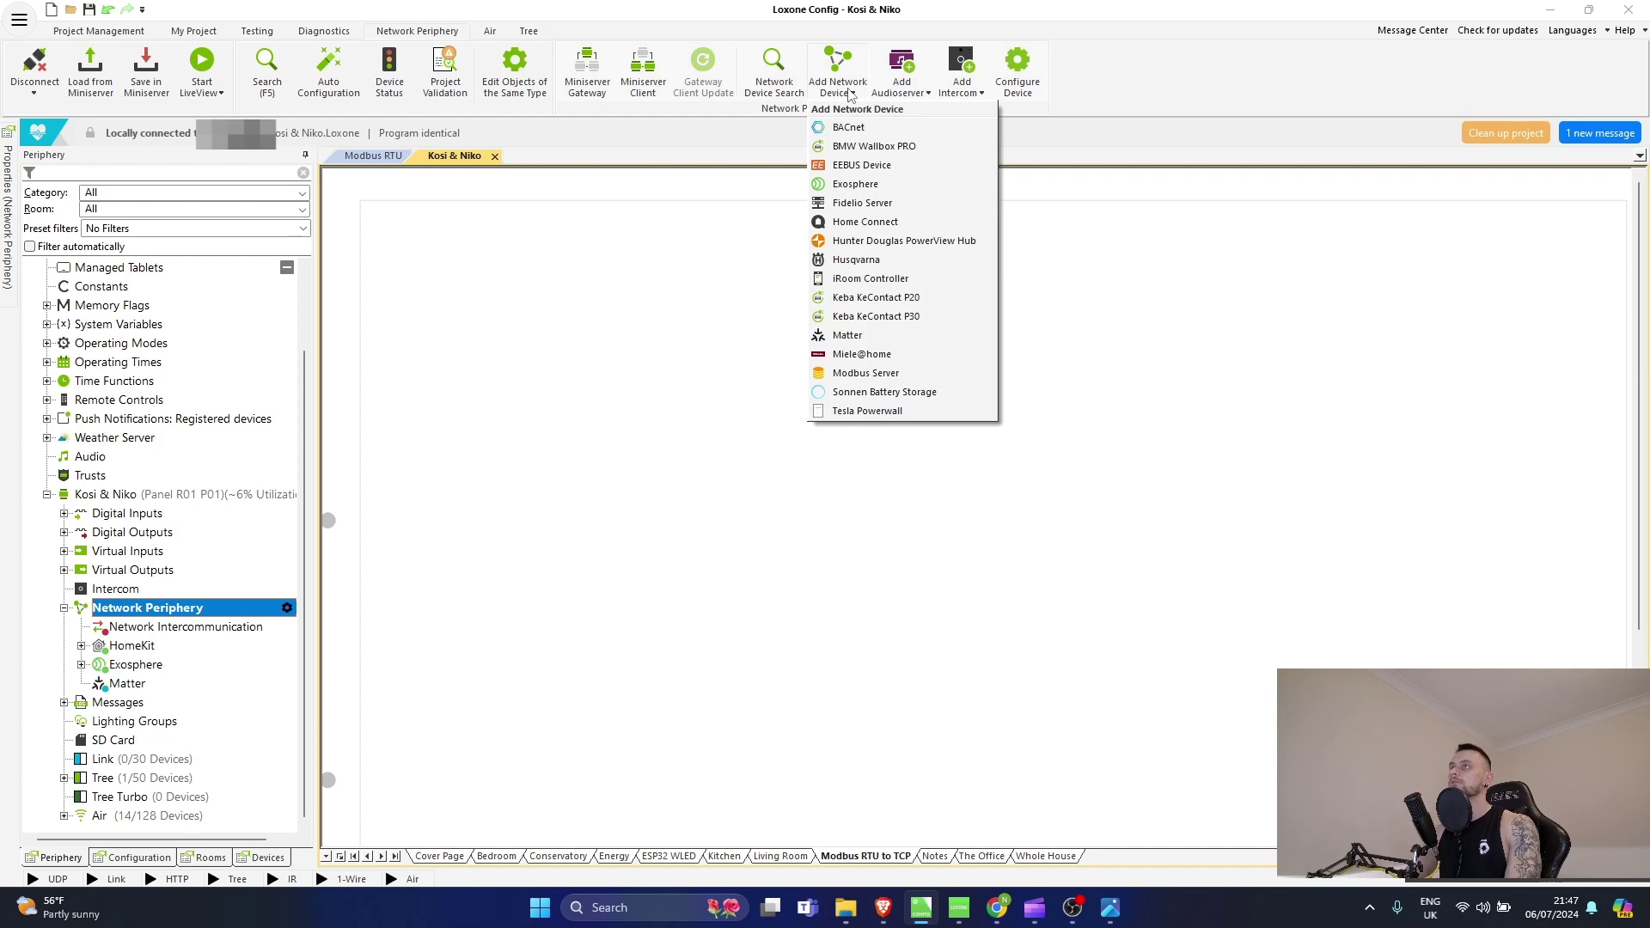
left_click(866, 373)
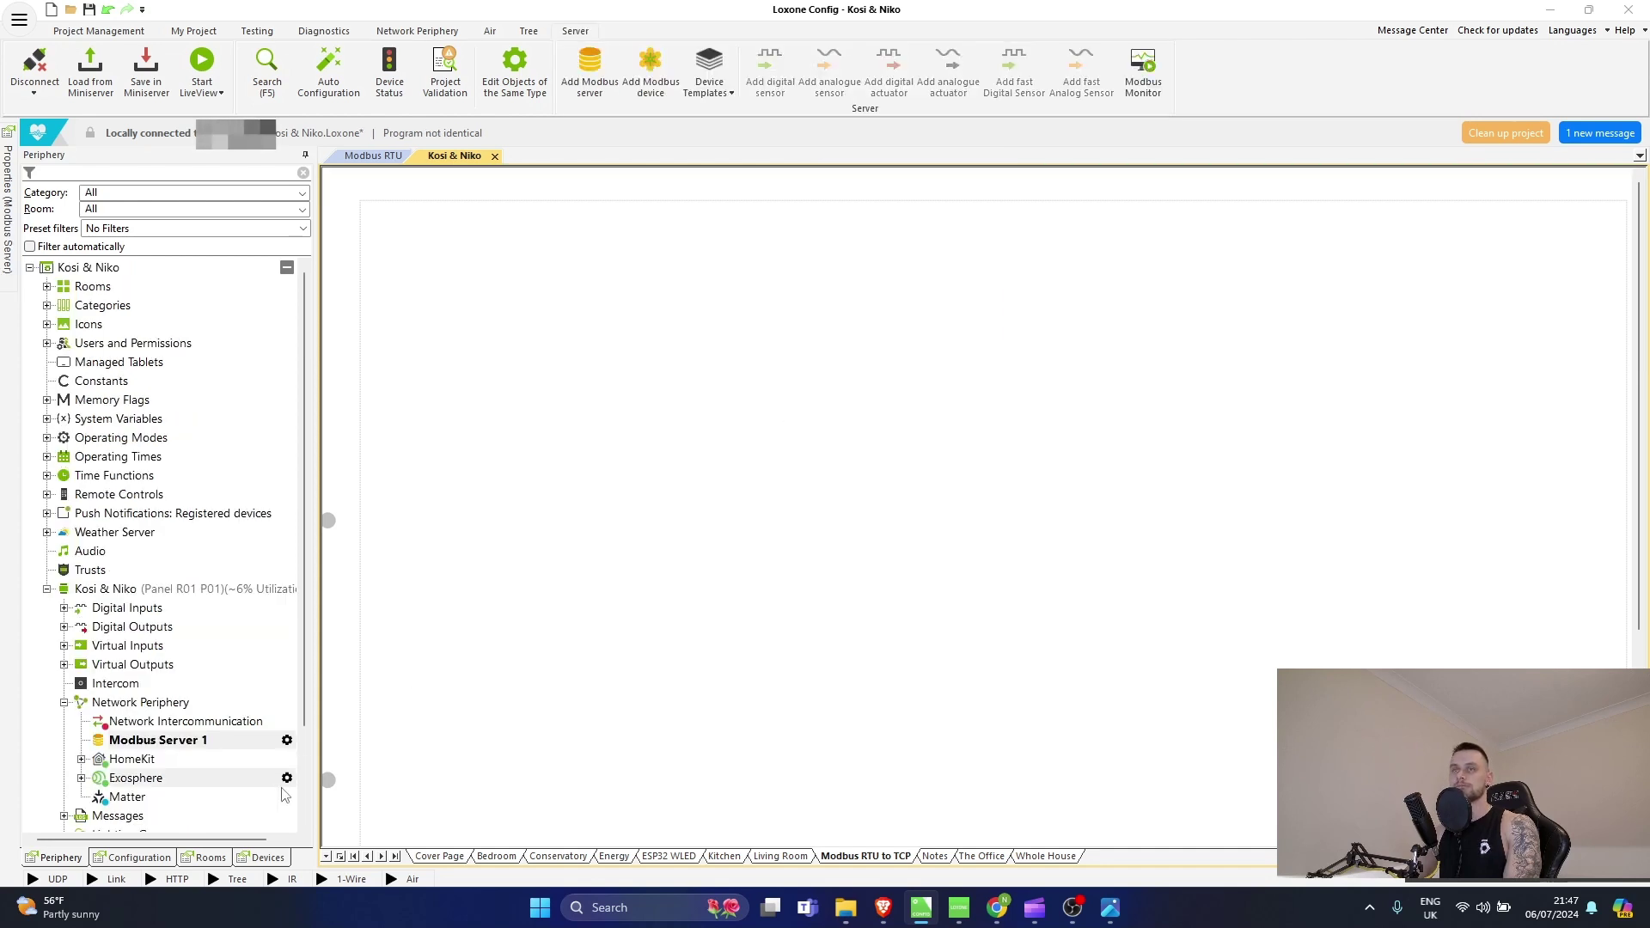
left_click(175, 740)
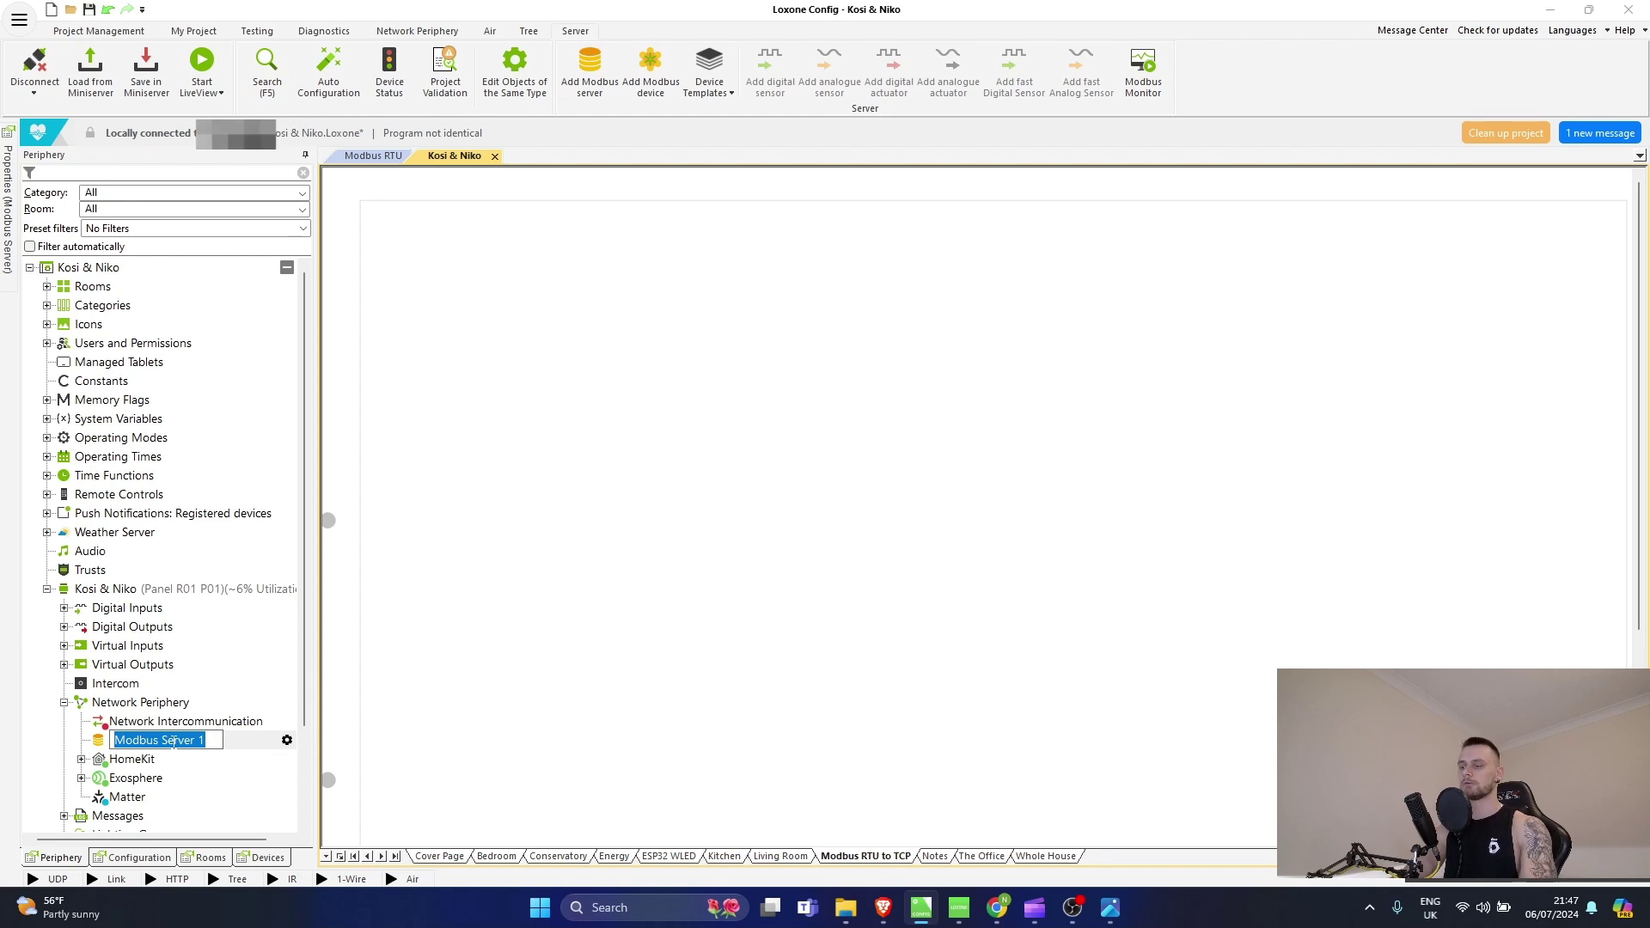
type("M")
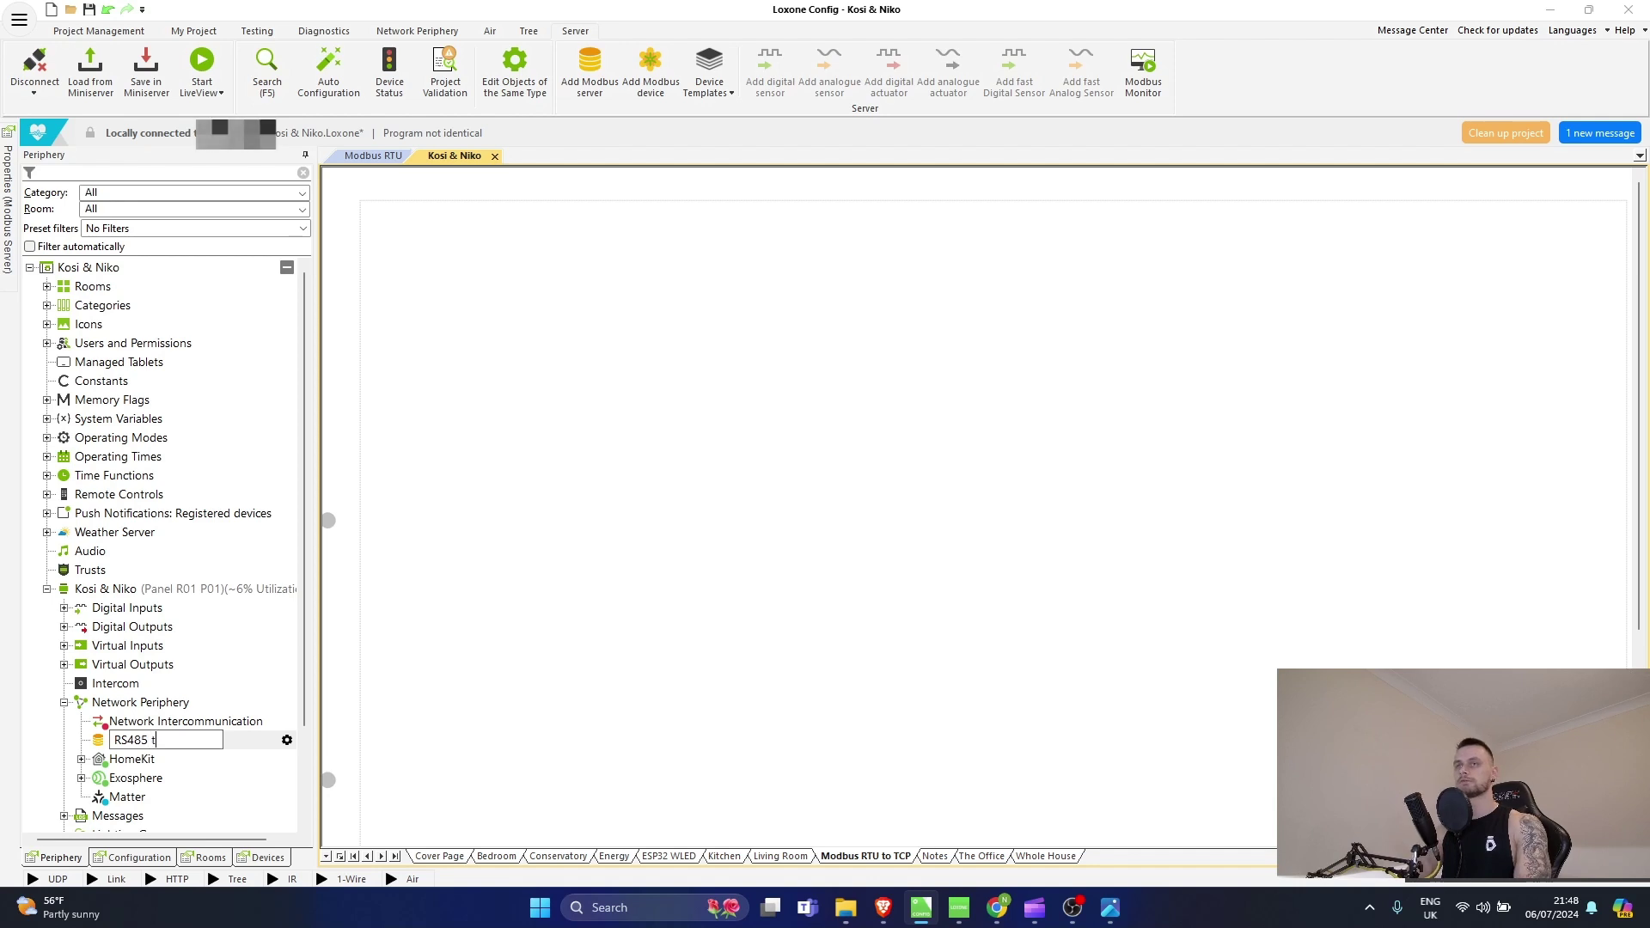
type("therne")
key("Return")
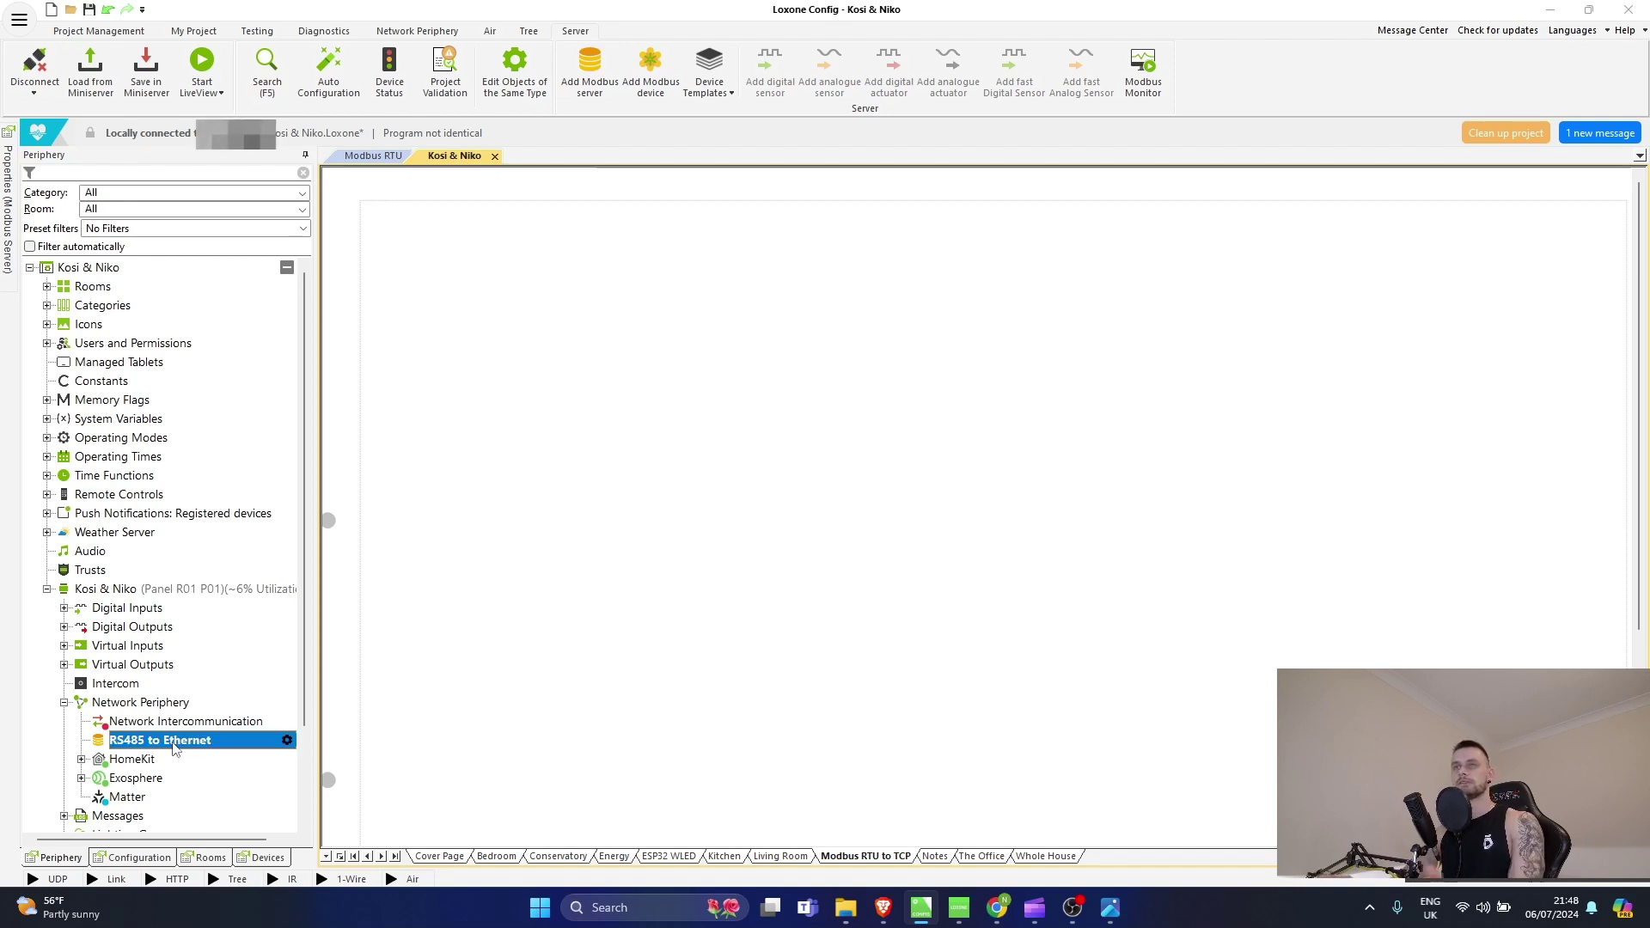
Set the address of the RS485 to Ethernet server to 192.168.0.123:502 in its properties
left_click(287, 740)
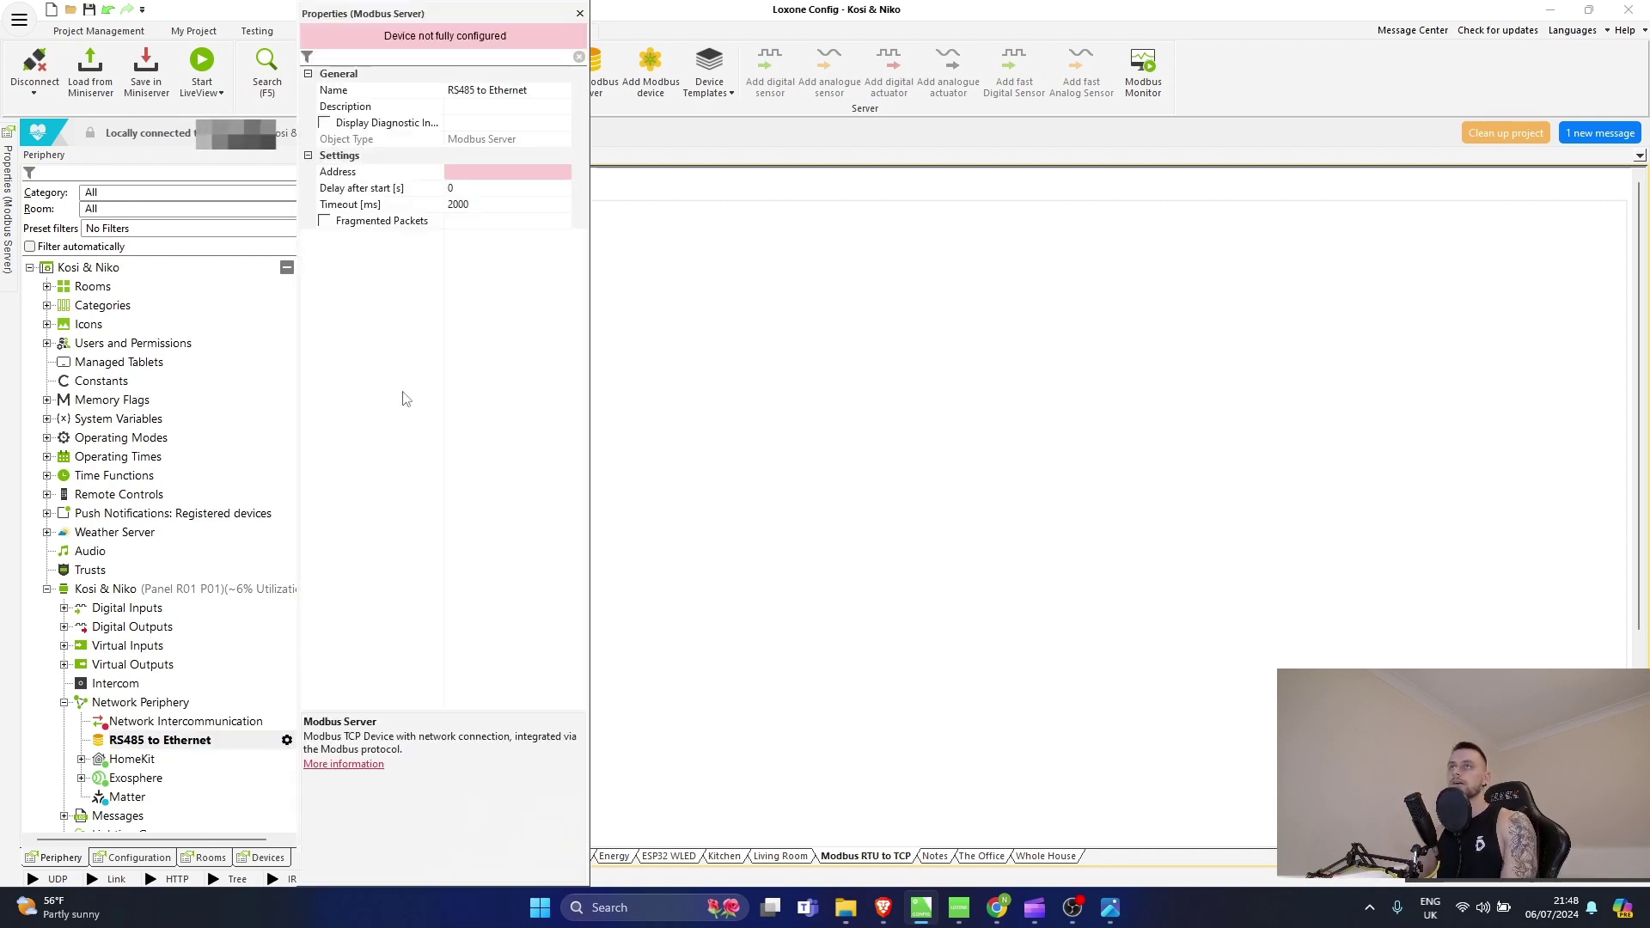
left_click(478, 172)
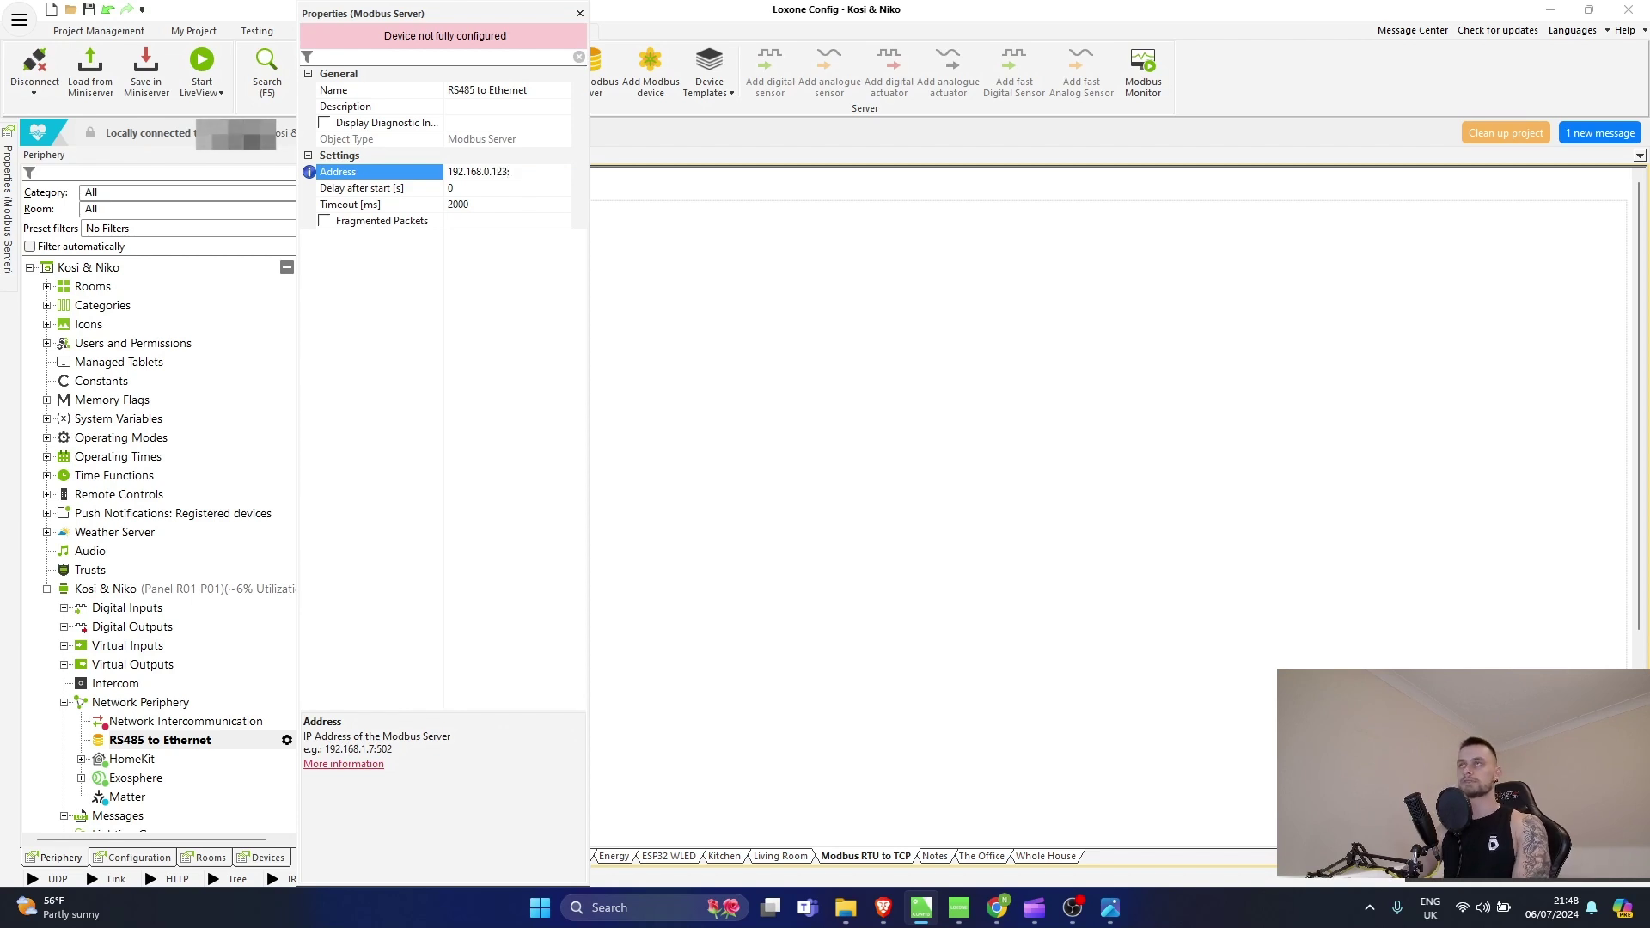
type("192.168.0.123:502")
key("Return")
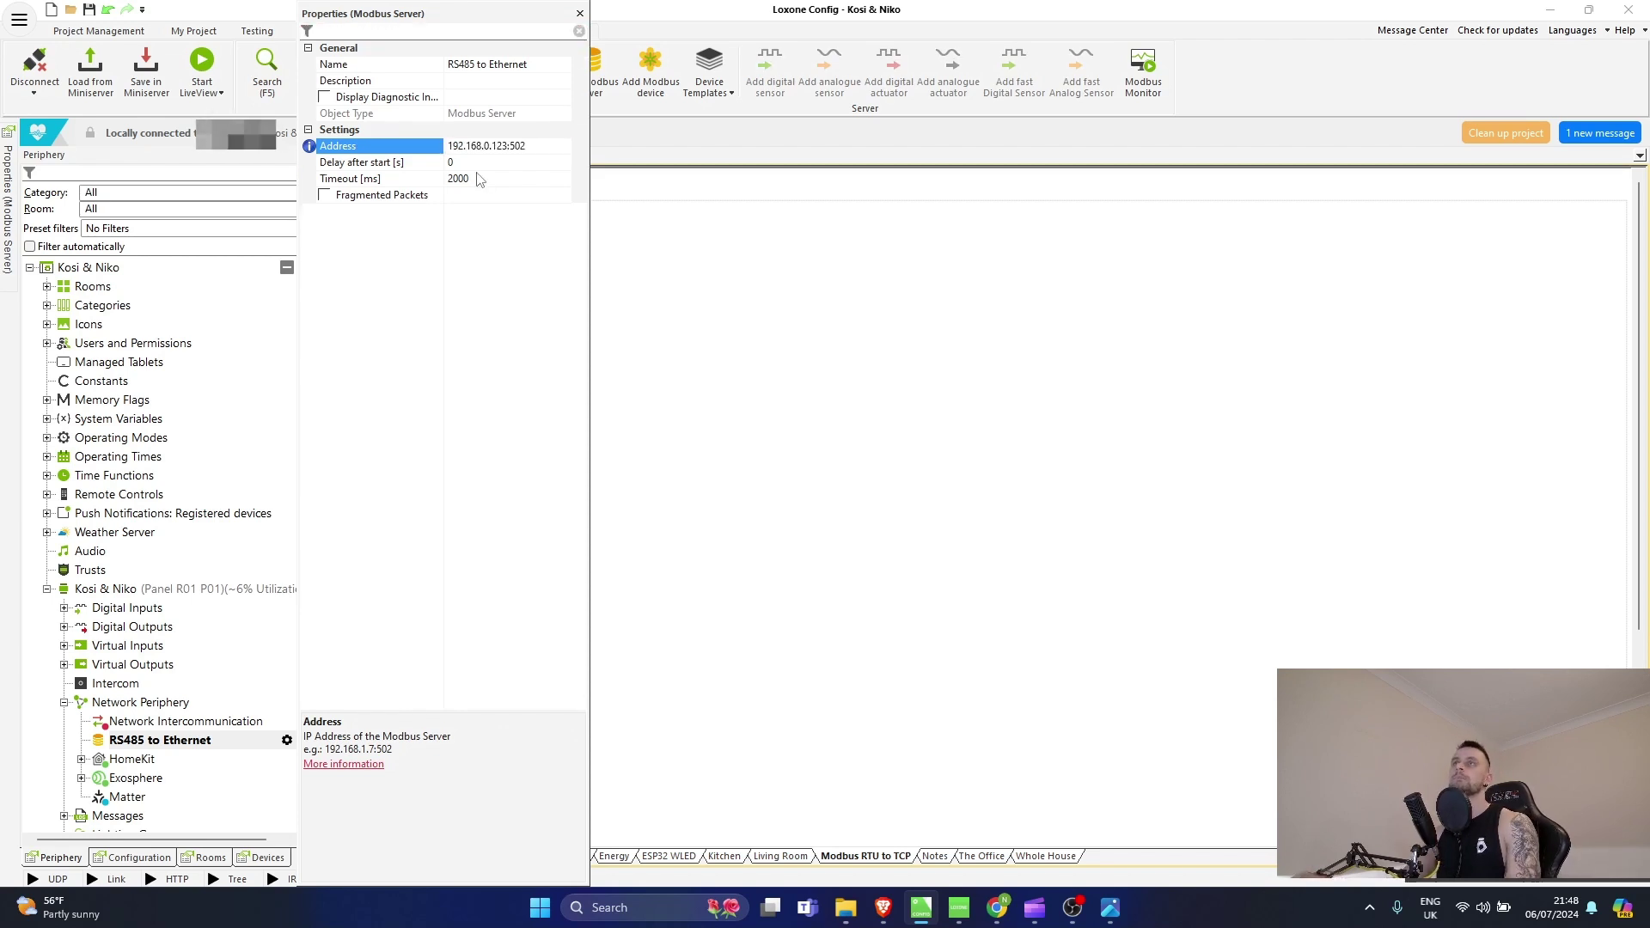
left_click(802, 527)
Add a Modbus device to the RS485 to Ethernet server and rename it "OB115 CT Clamp Meter"
left_click(192, 743)
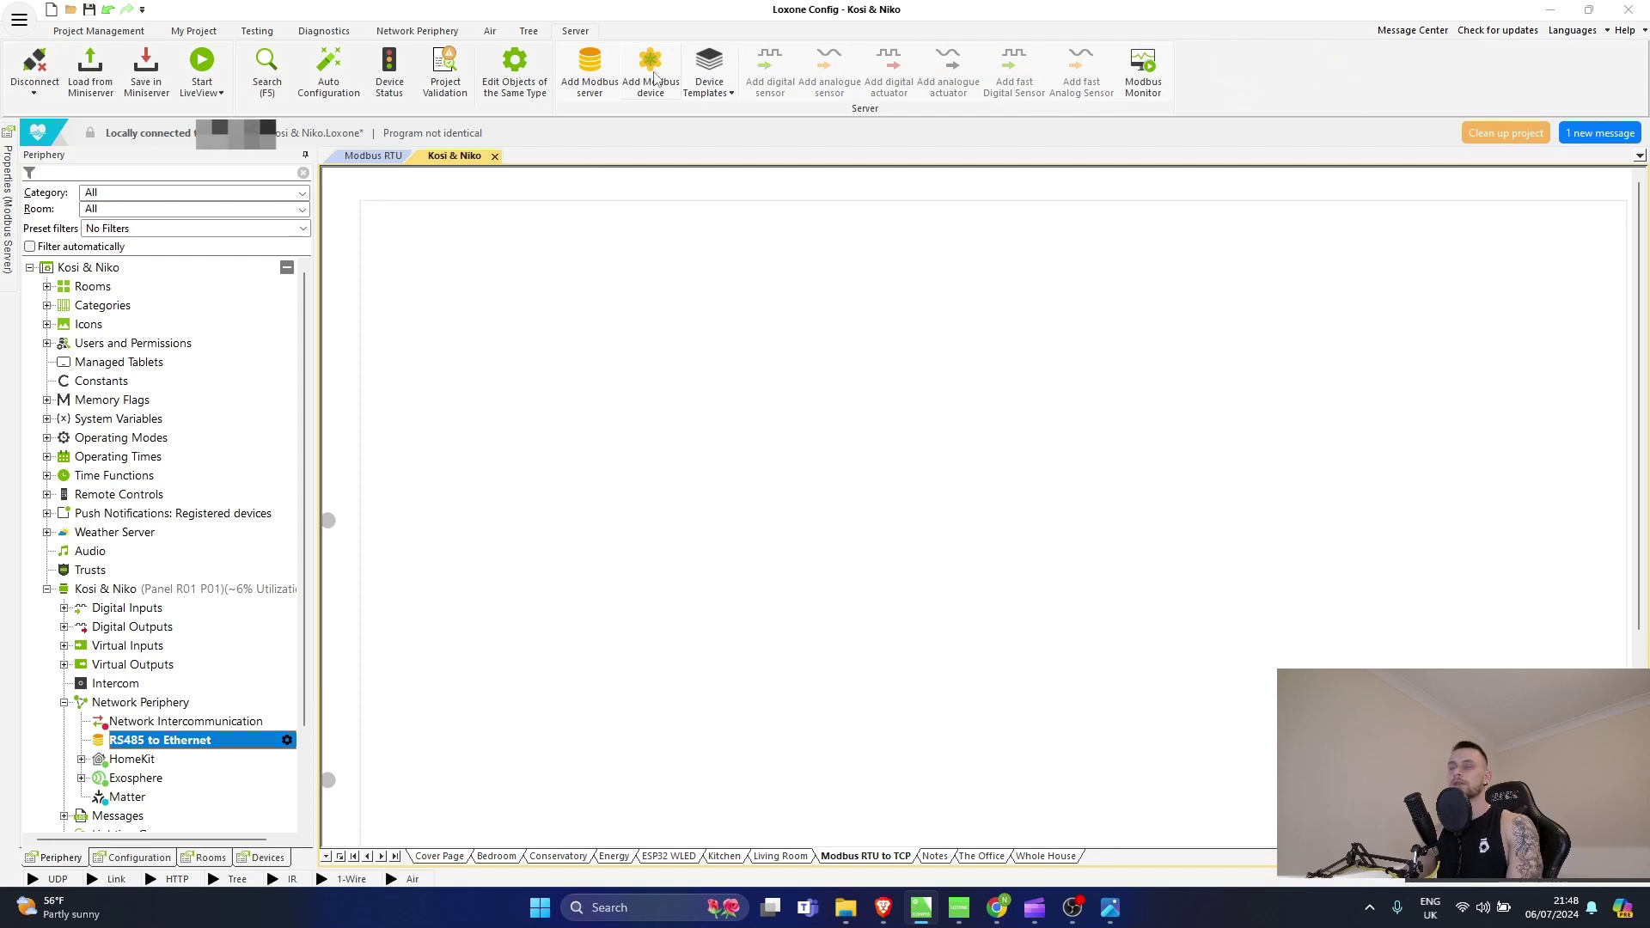
left_click(653, 75)
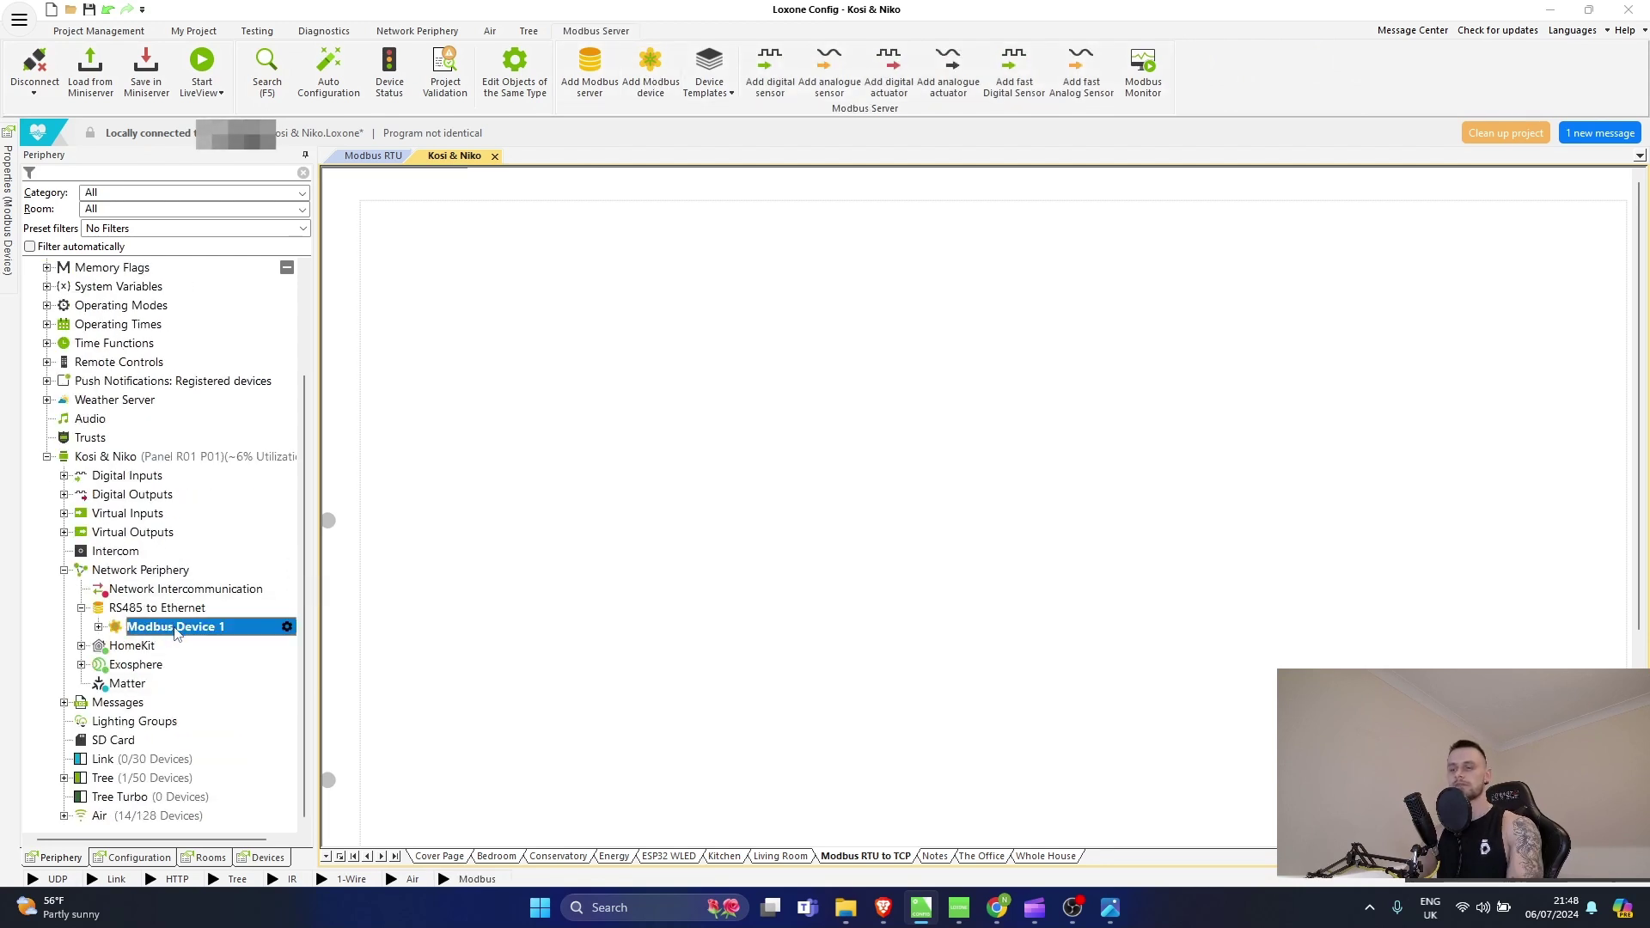
left_click(175, 626)
type("OB115 CT Clamo")
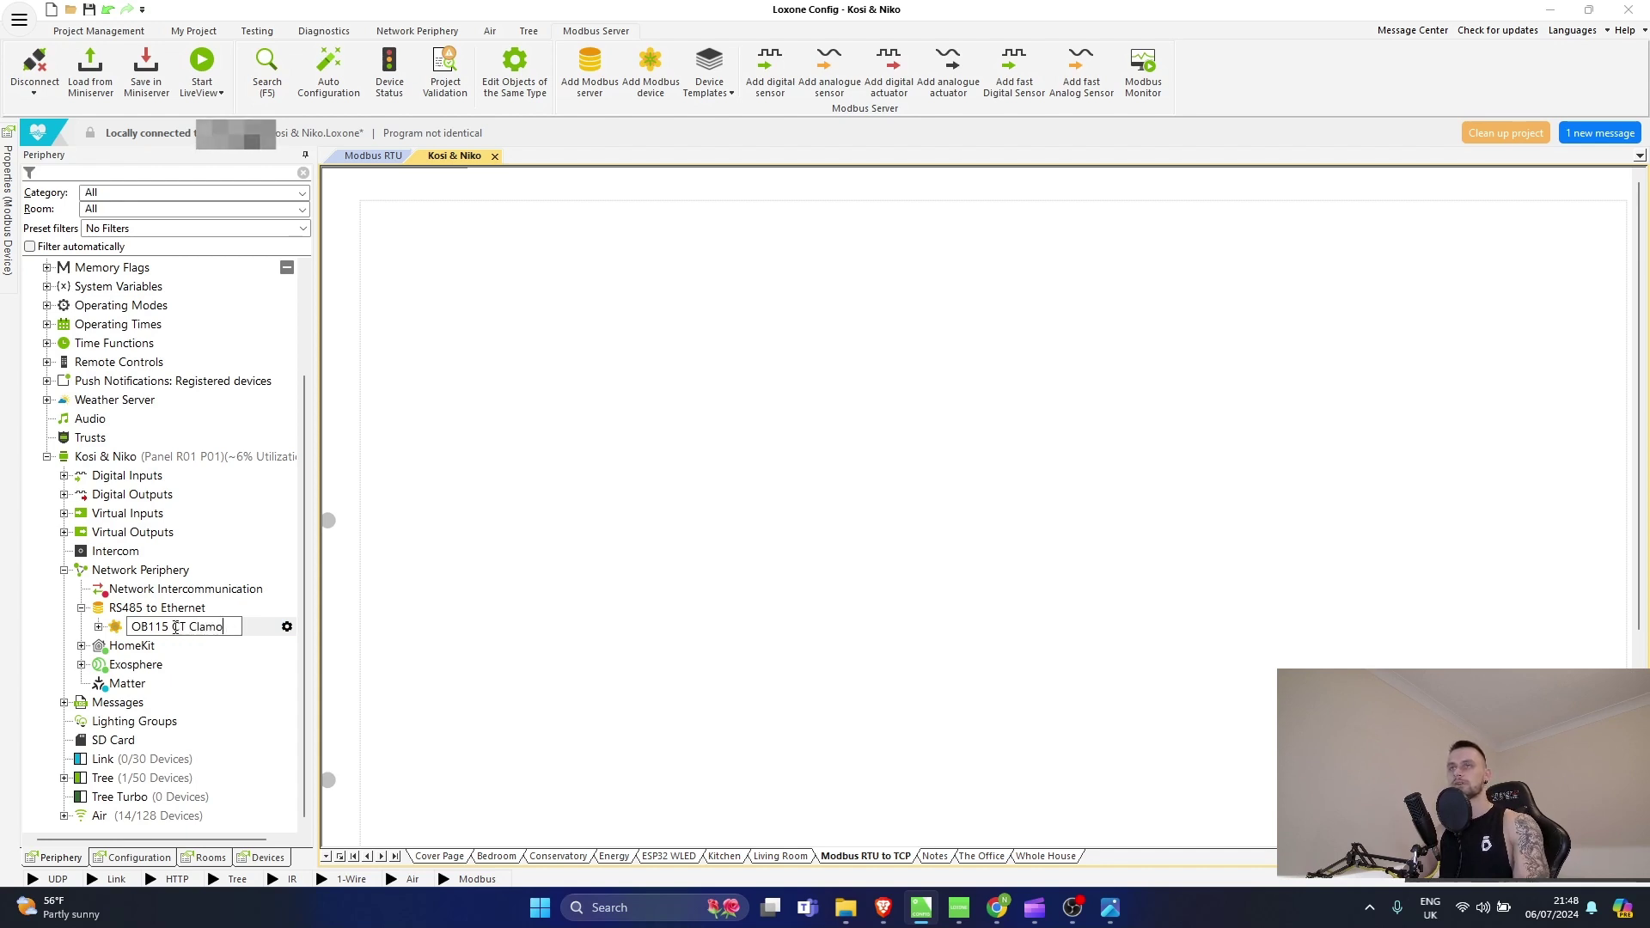
type("p  Meter")
key("Return")
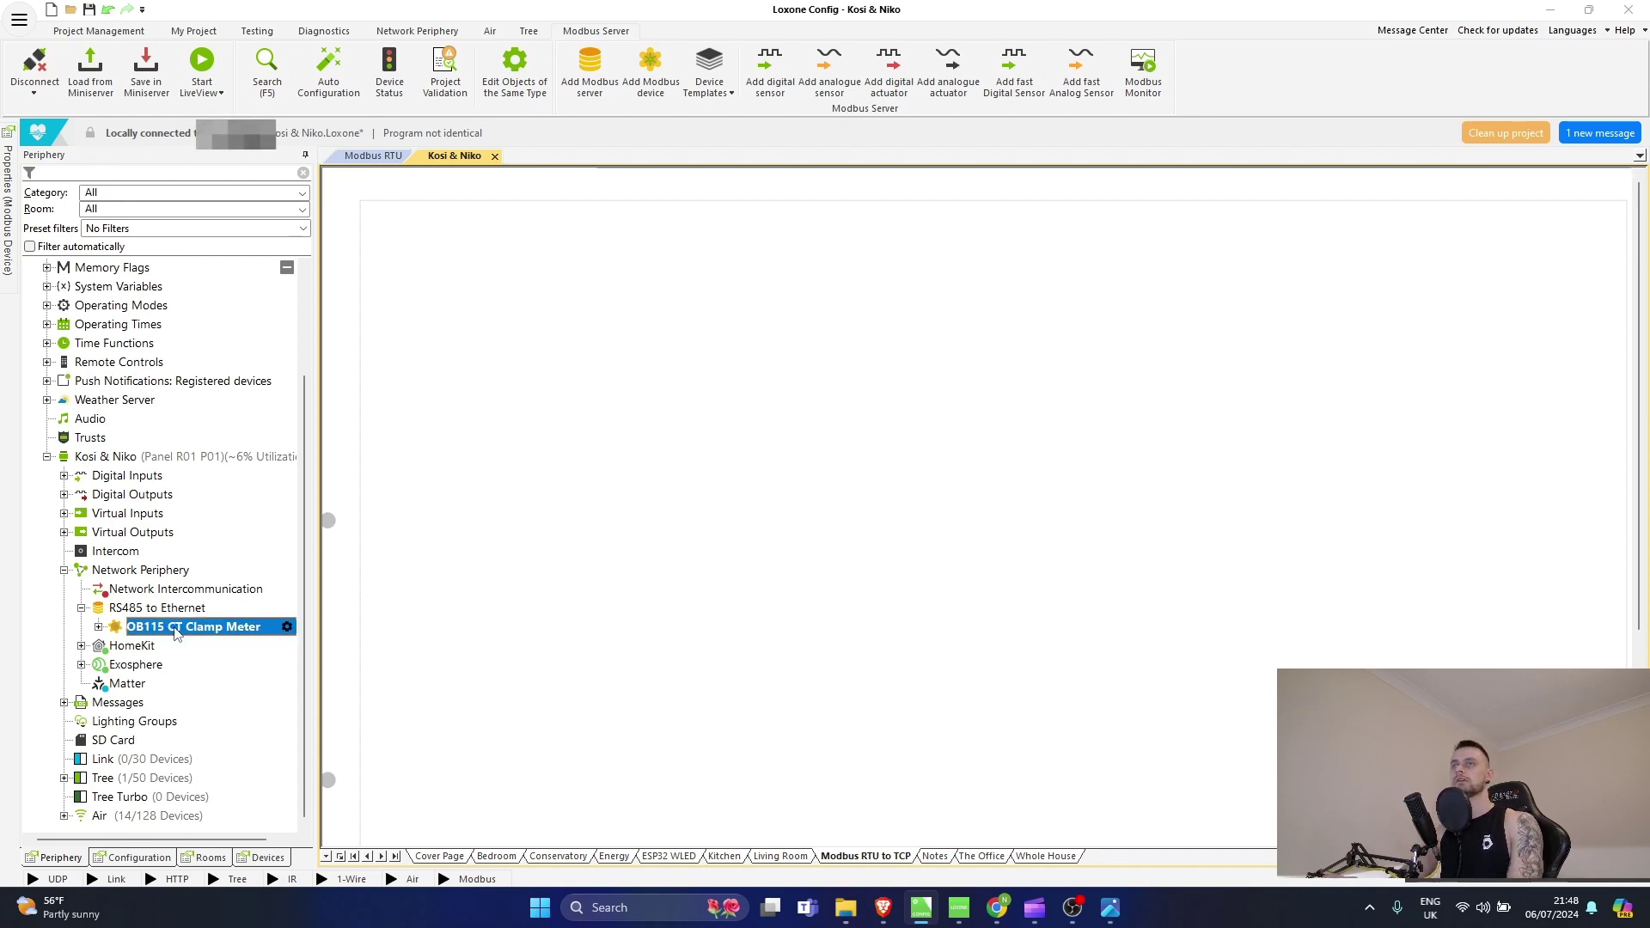
Add an analogue sensor to the Sensors of the OB115 CT Clamp Meter
left_click(98, 627)
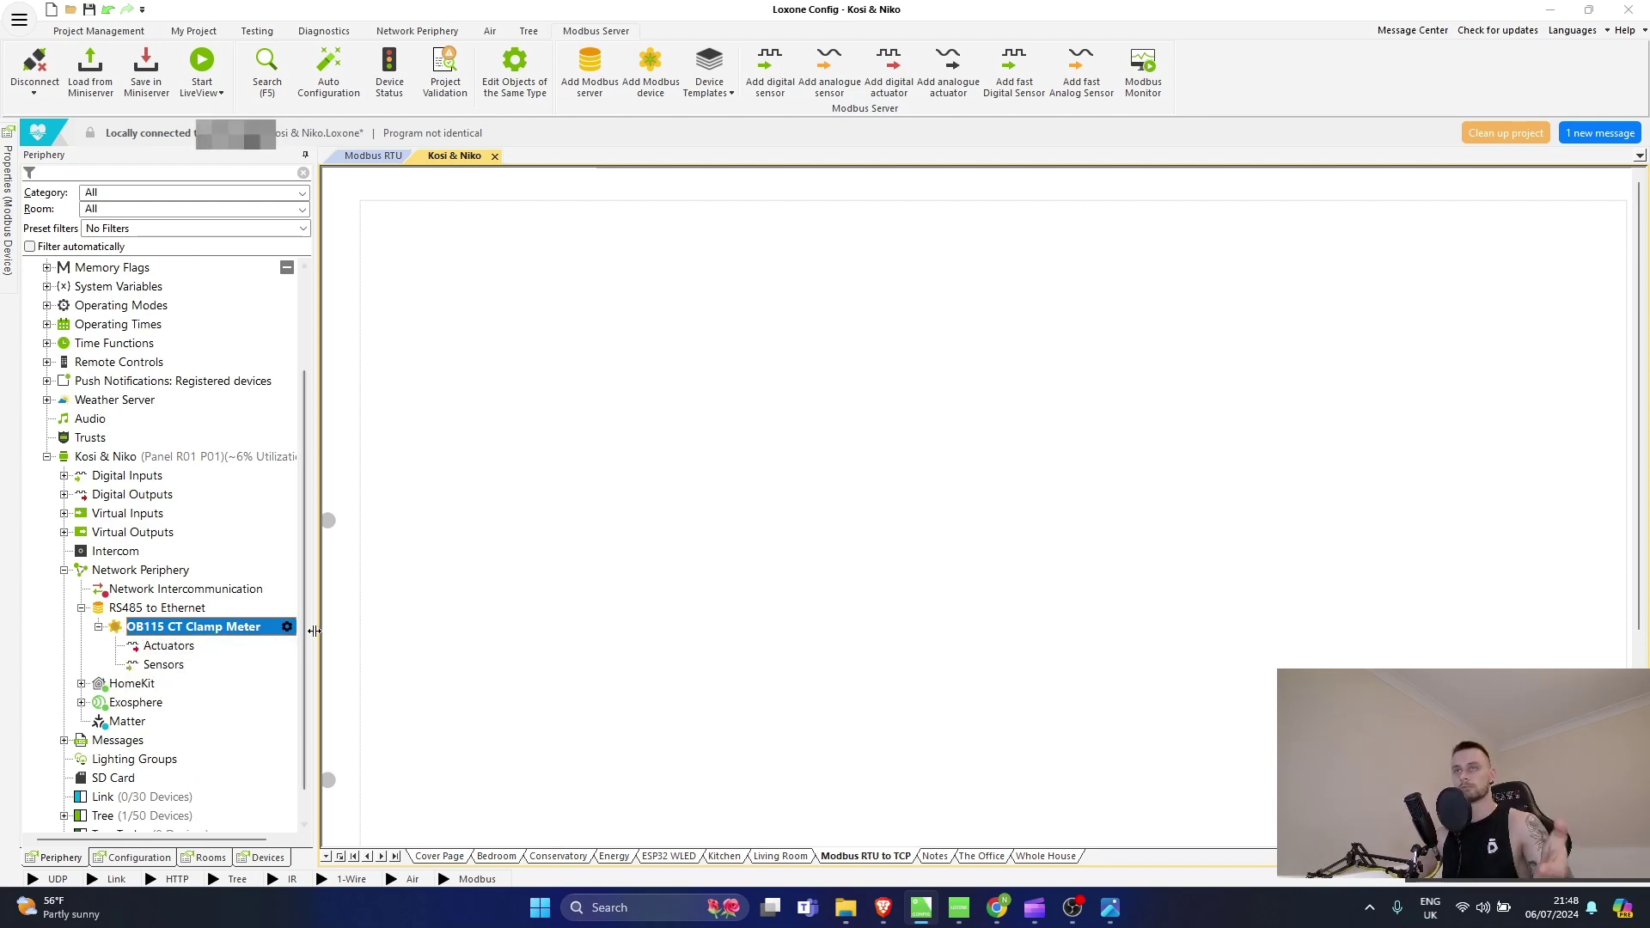
left_click(179, 667)
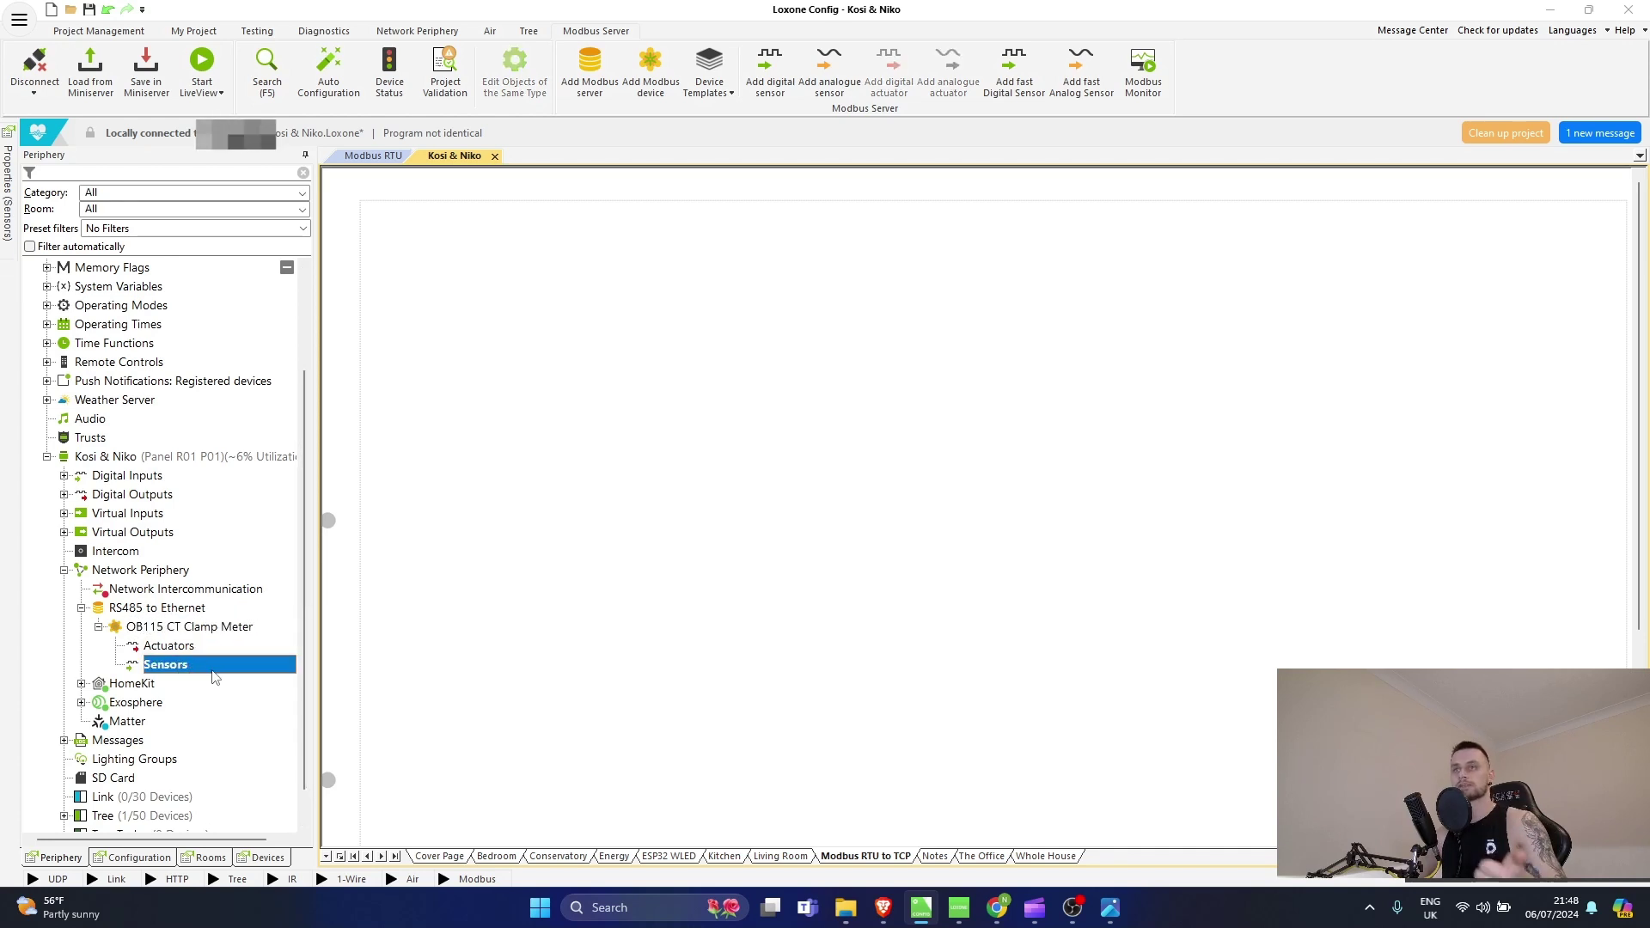
left_click(829, 73)
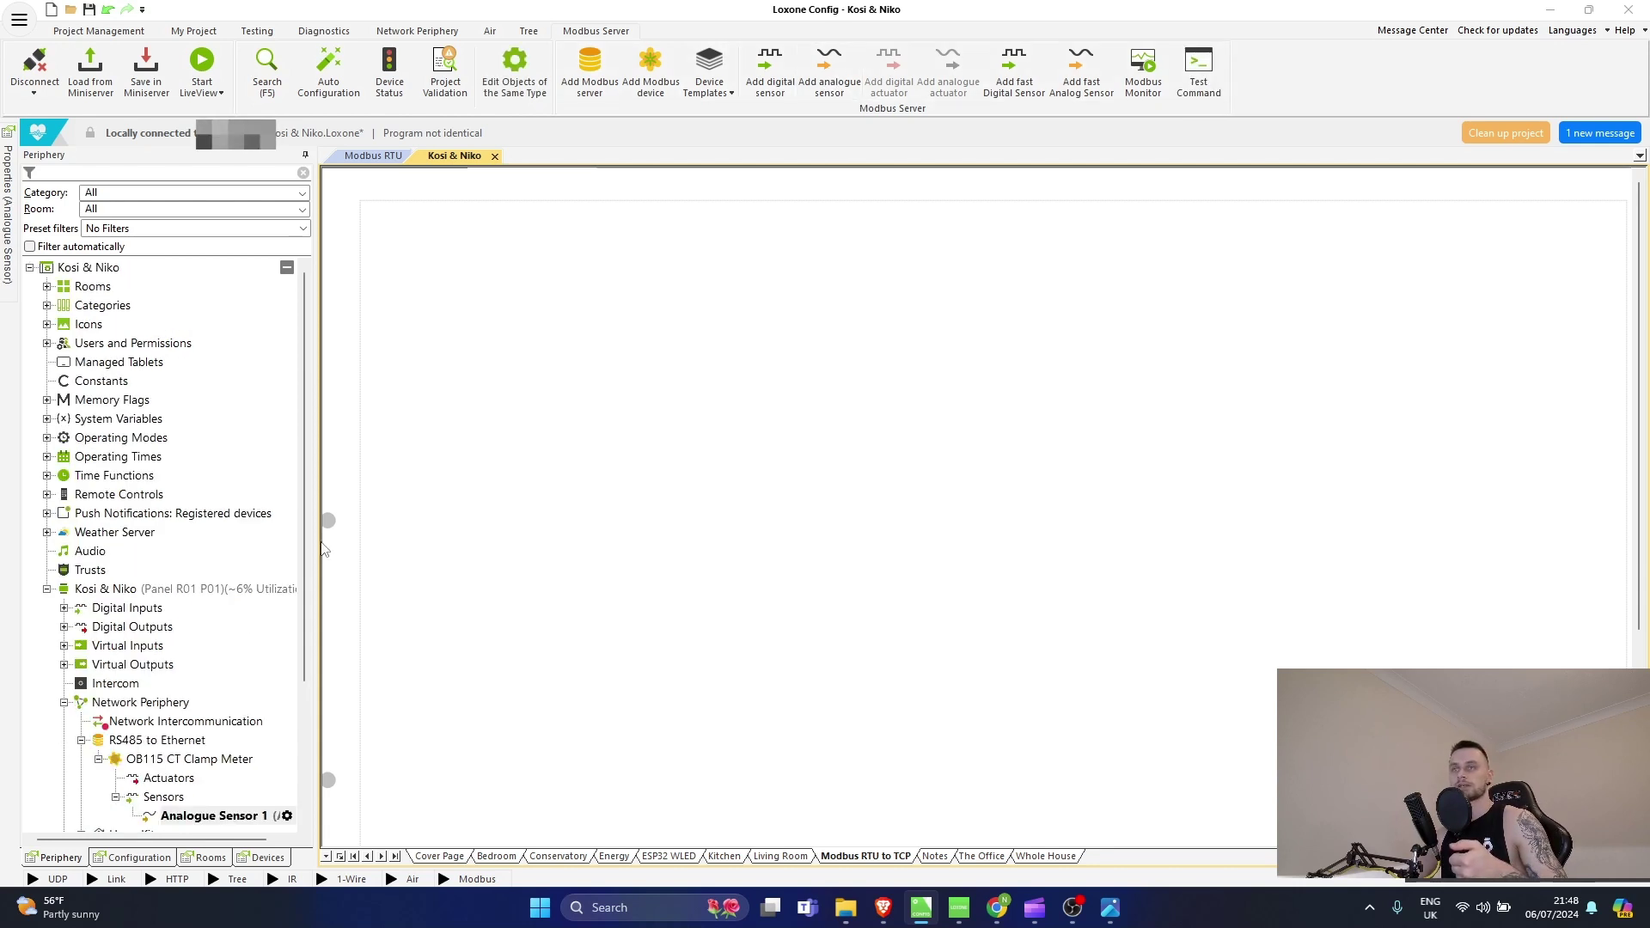
Set the new analogue sensor's IO address to 2 and its data type to 32-bit Floating Point
left_click(288, 628)
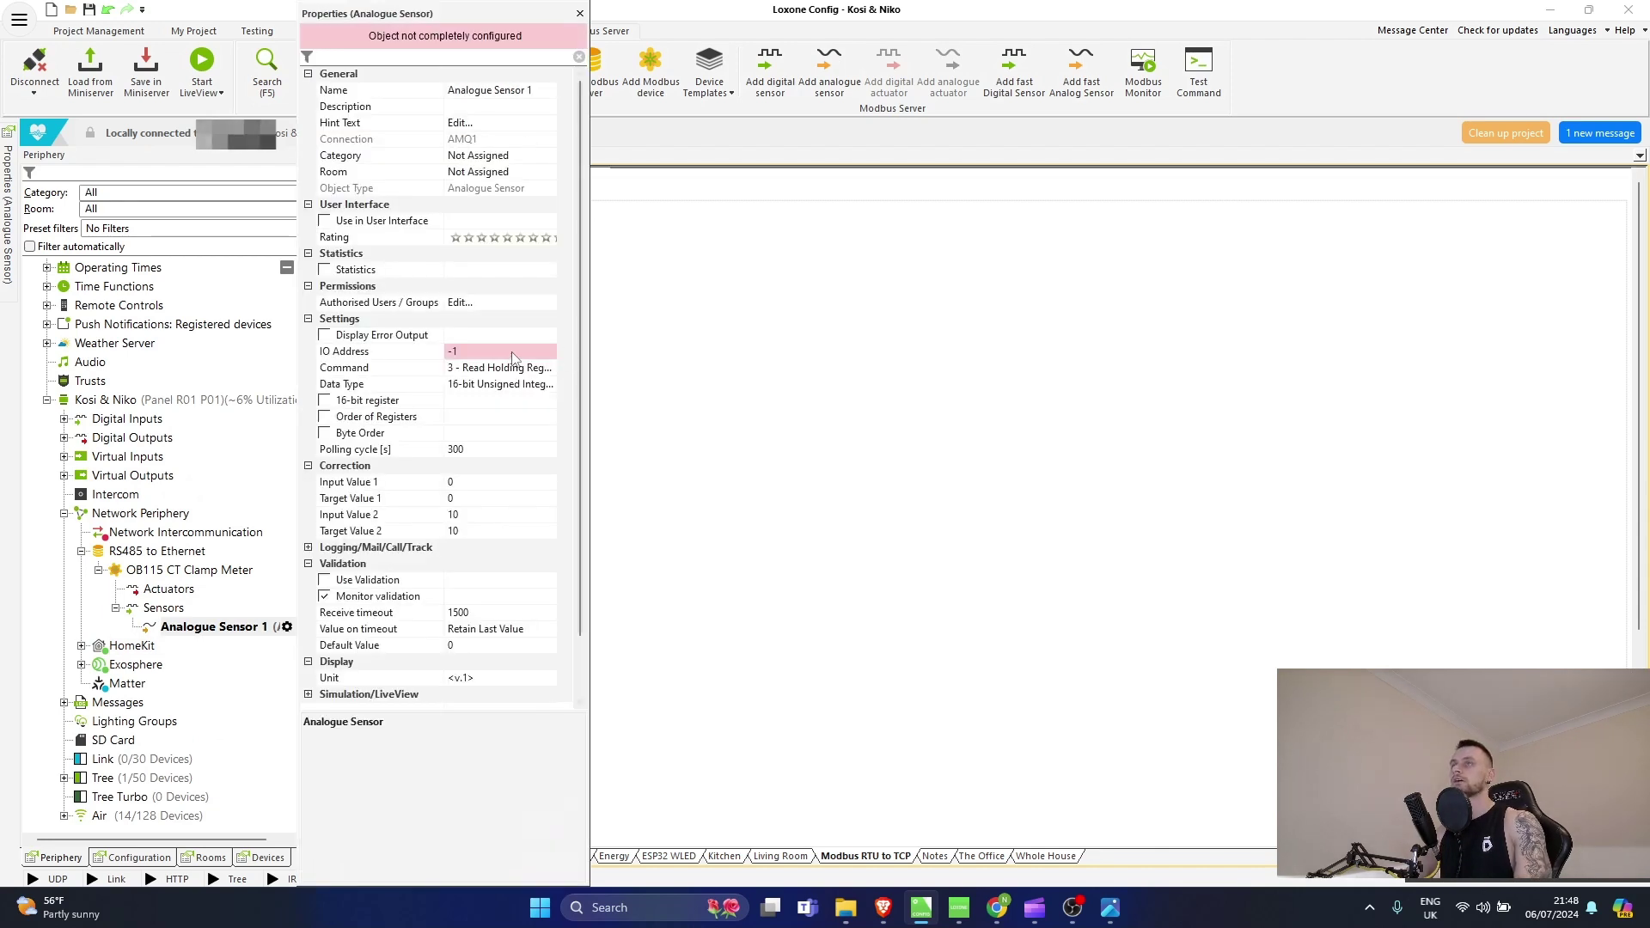
left_click(408, 354)
type("2")
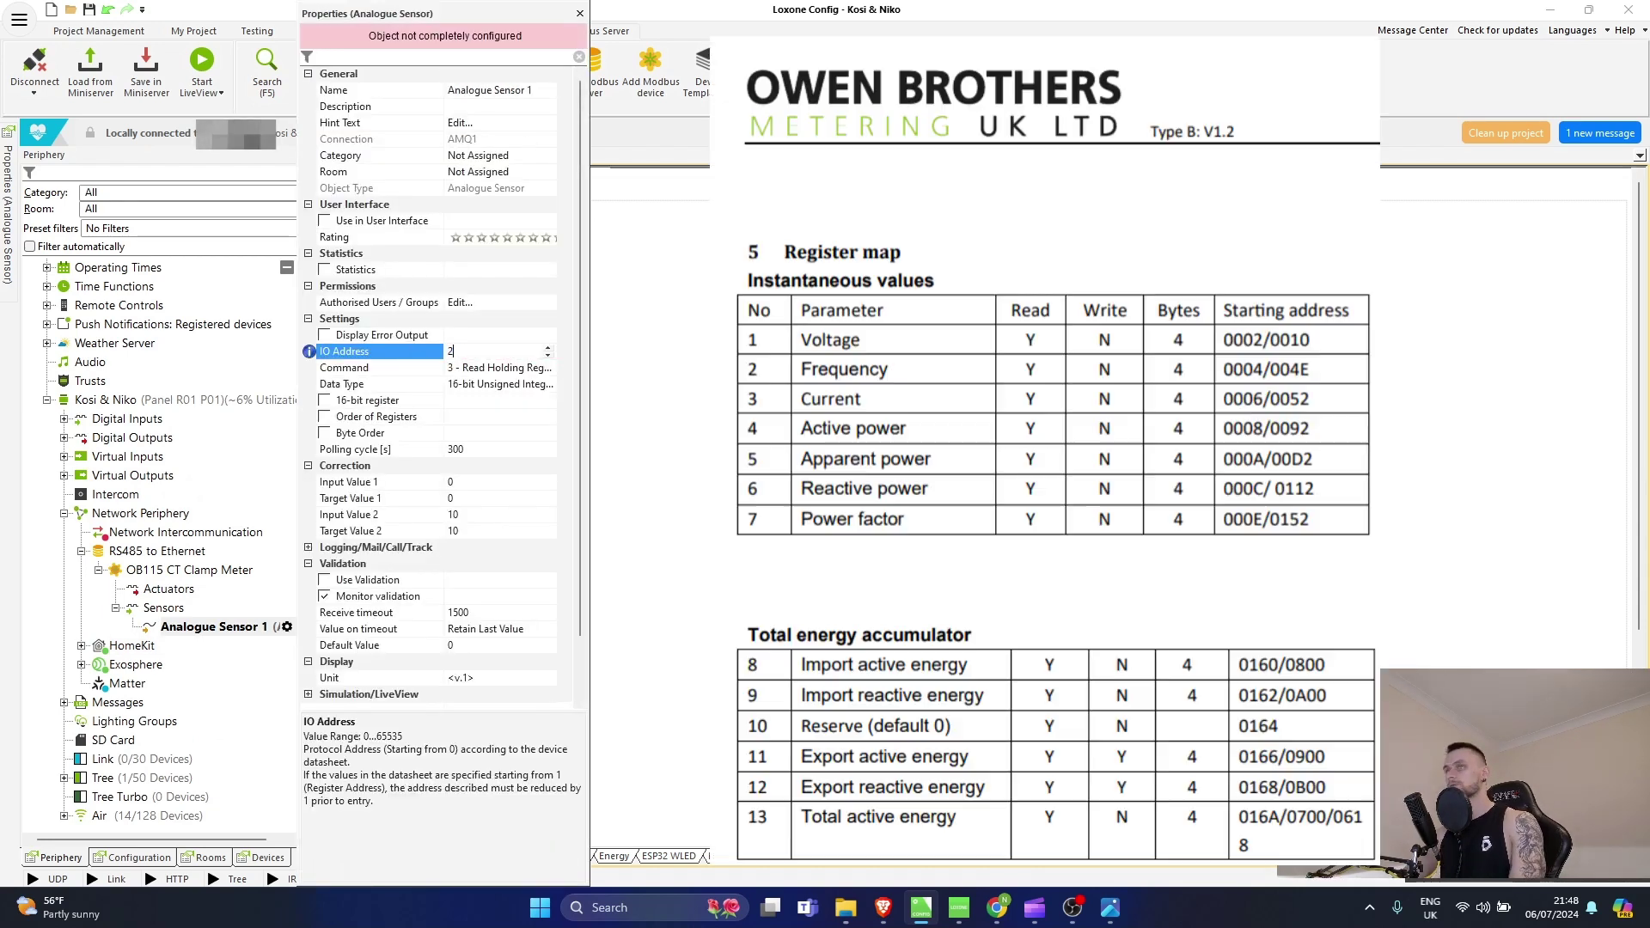
left_click(456, 367)
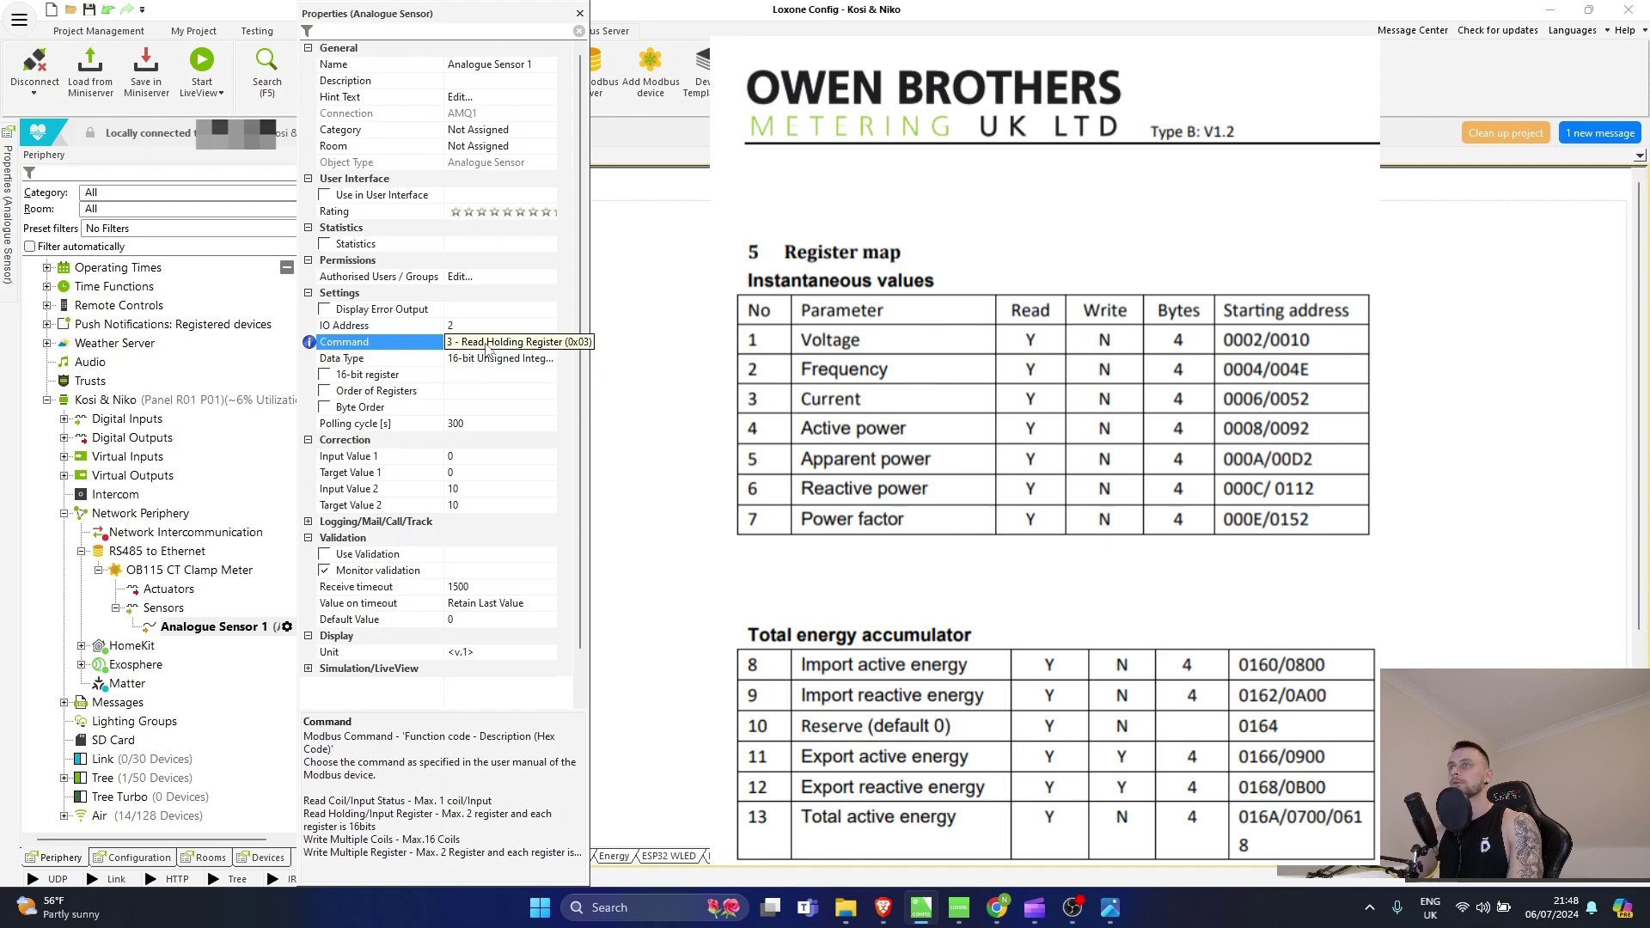
left_click(480, 361)
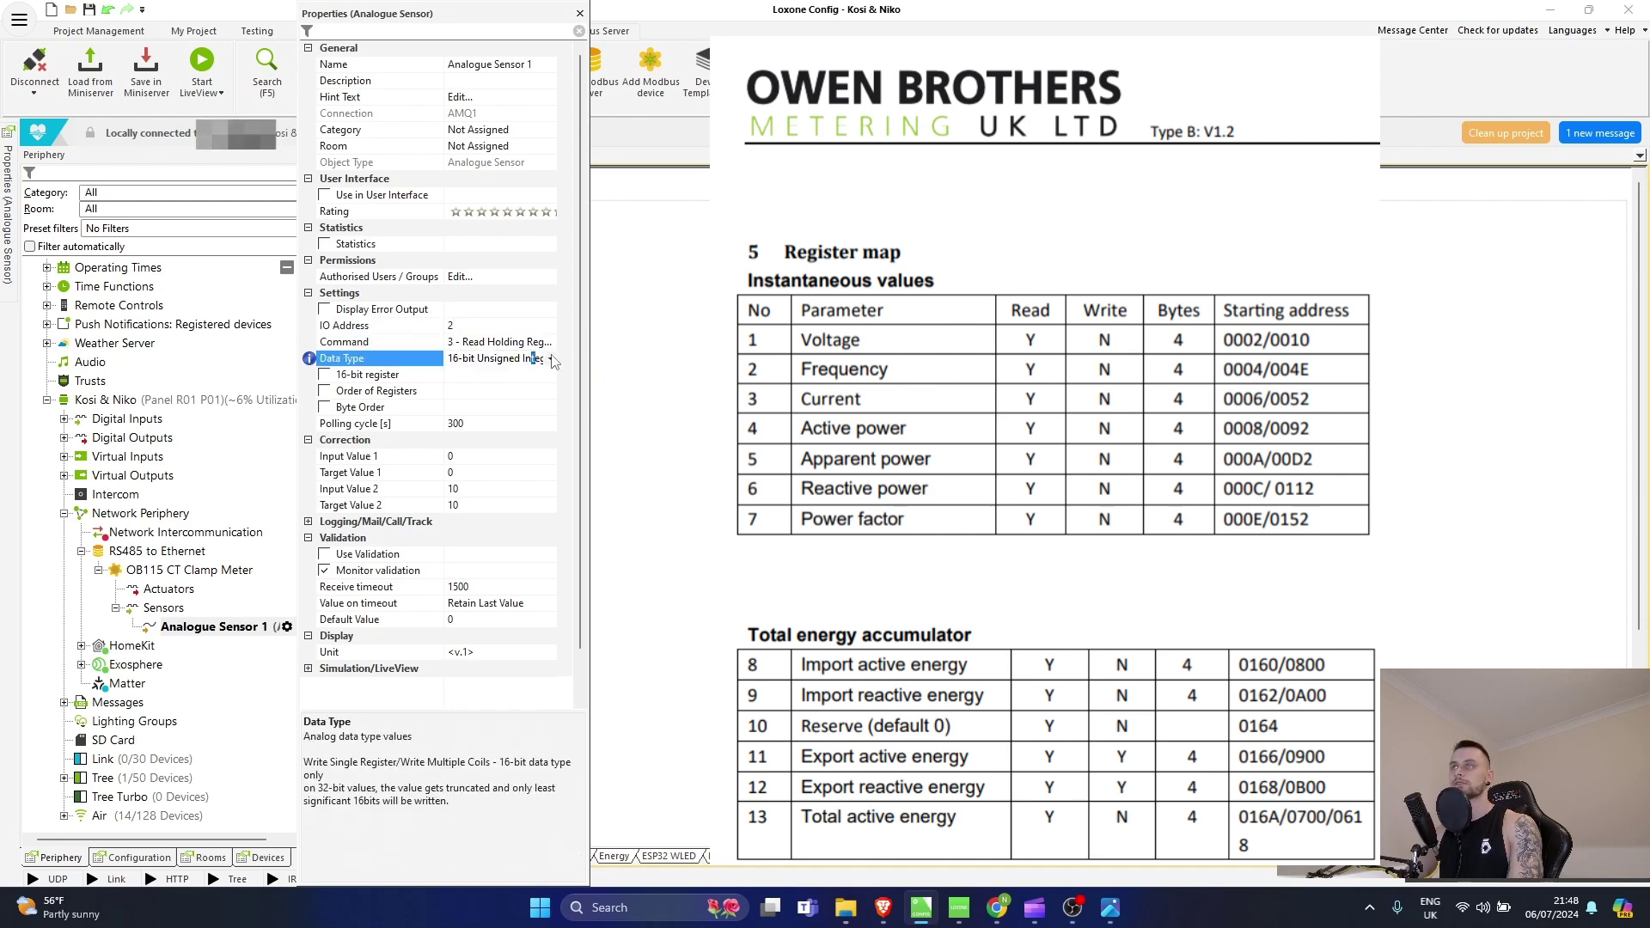
left_click(550, 358)
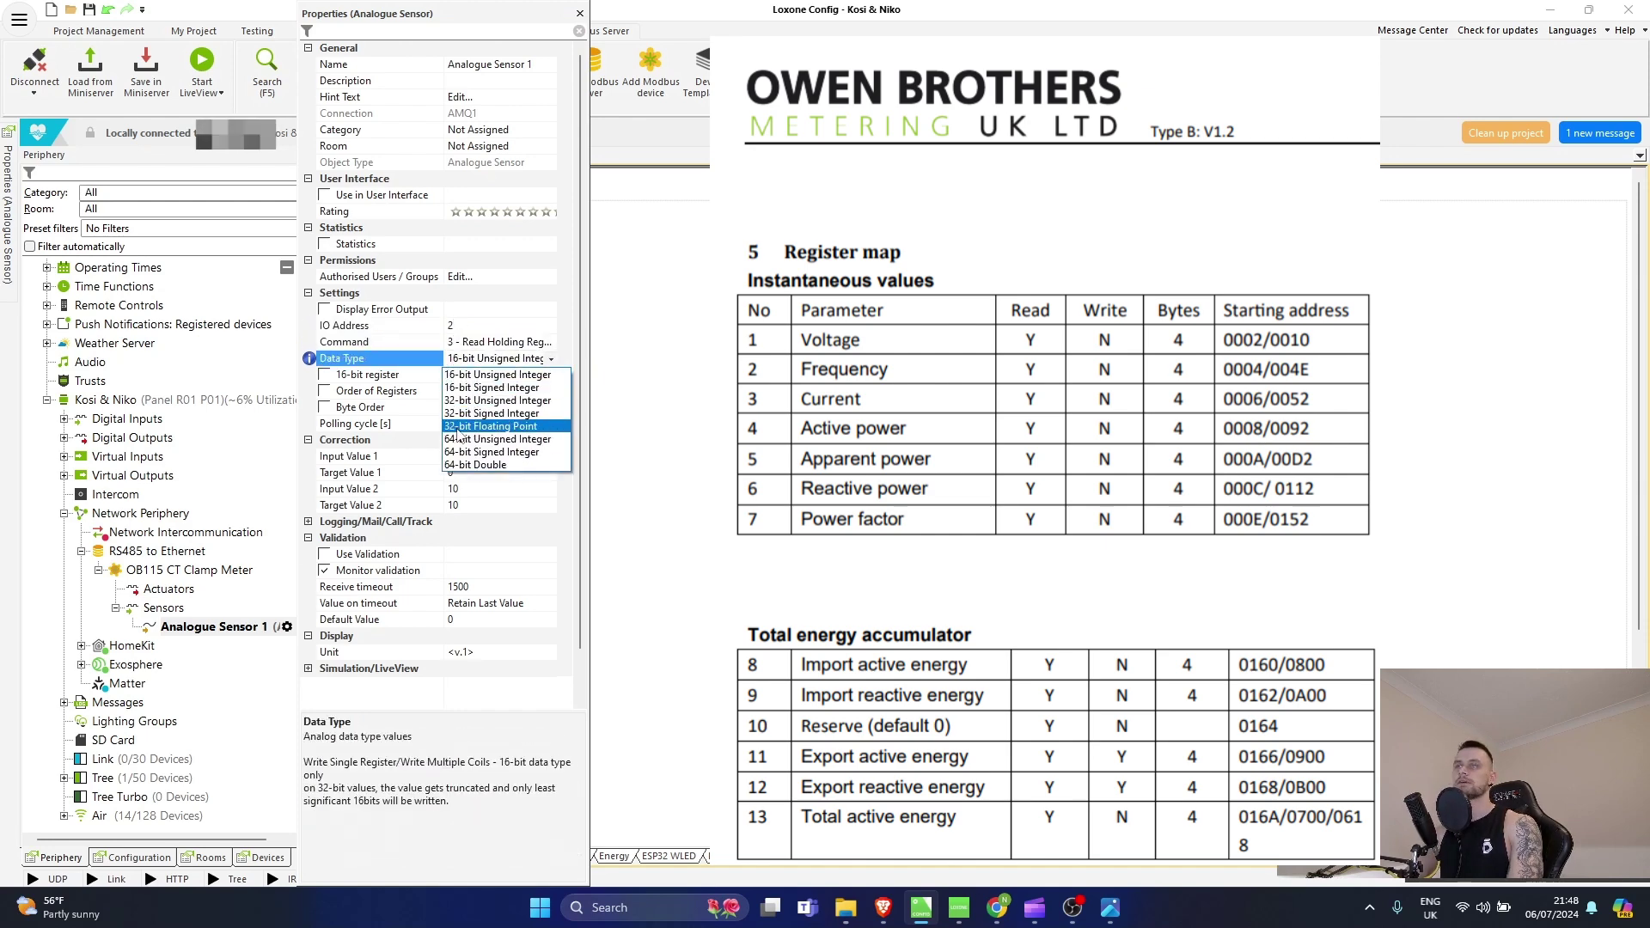
left_click(487, 428)
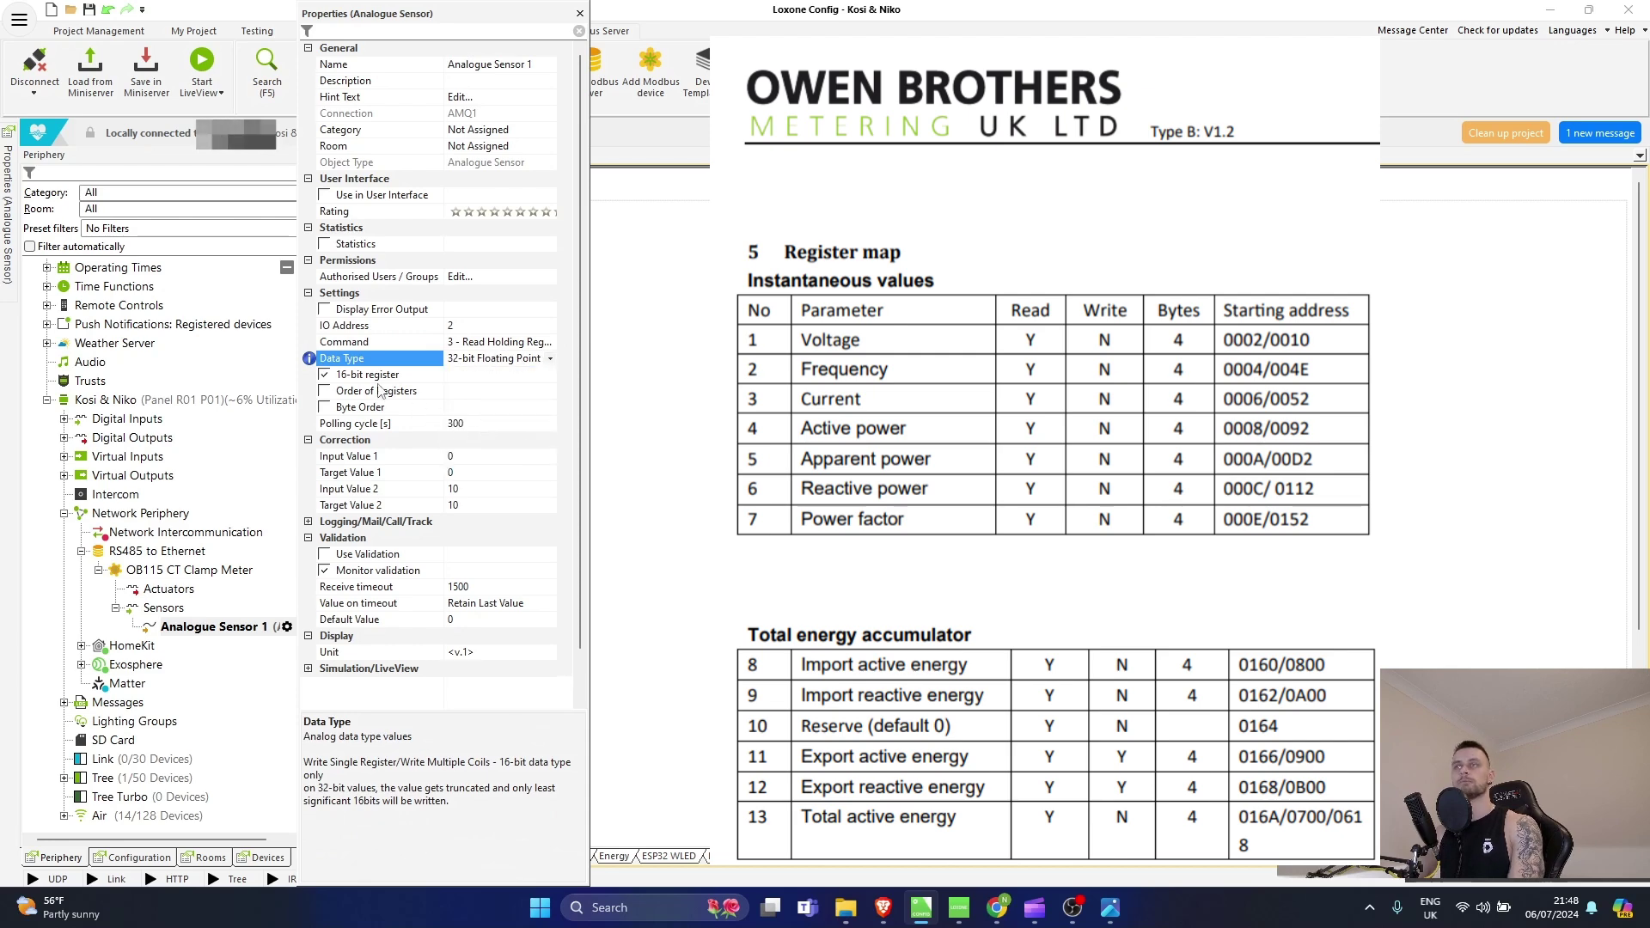
Rename the analogue sensor with IO address 2 to "Voltage"
left_click(286, 628)
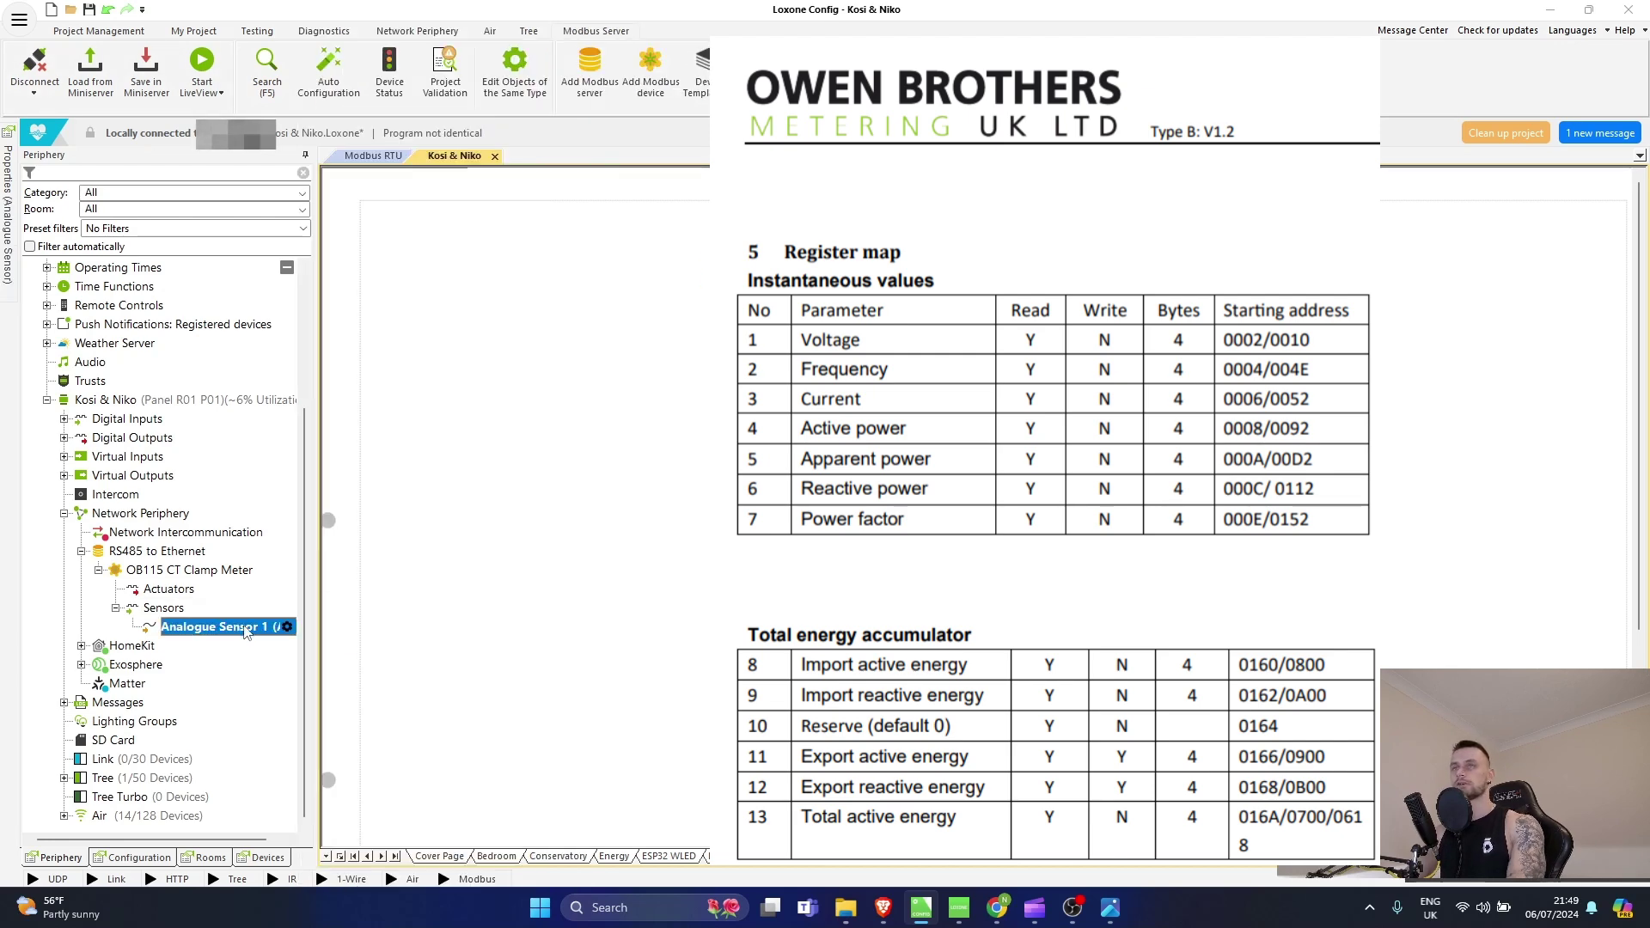
type("Voltage")
key("Return")
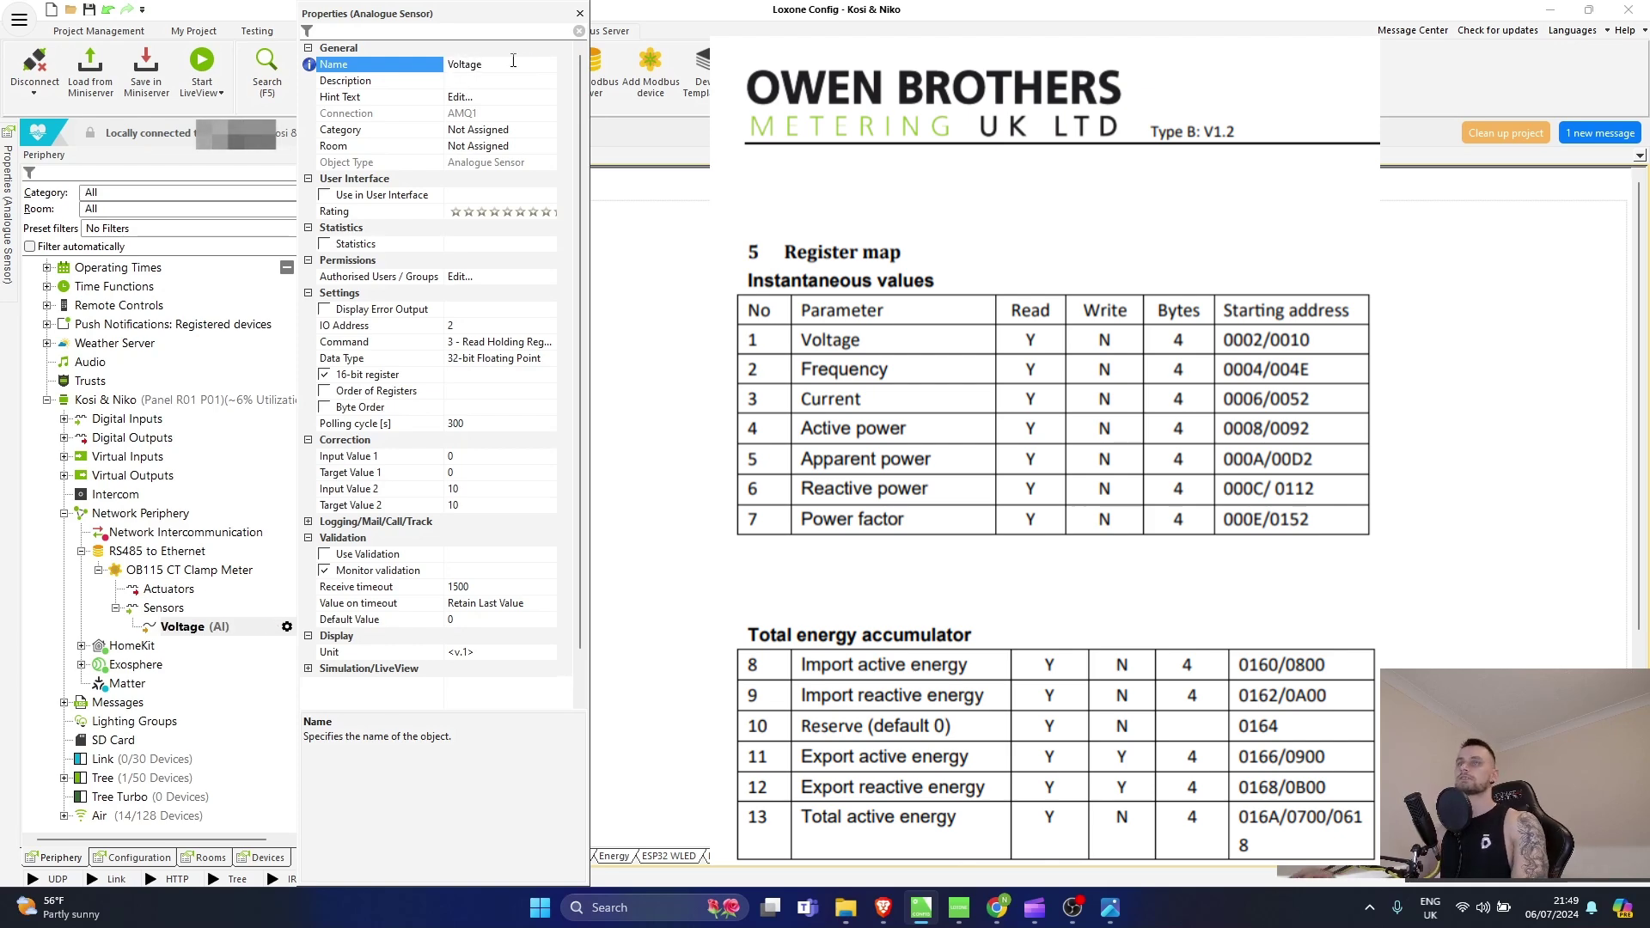
Add a second analogue sensor alongside Voltage and rename it "Frequency"
left_click(193, 627)
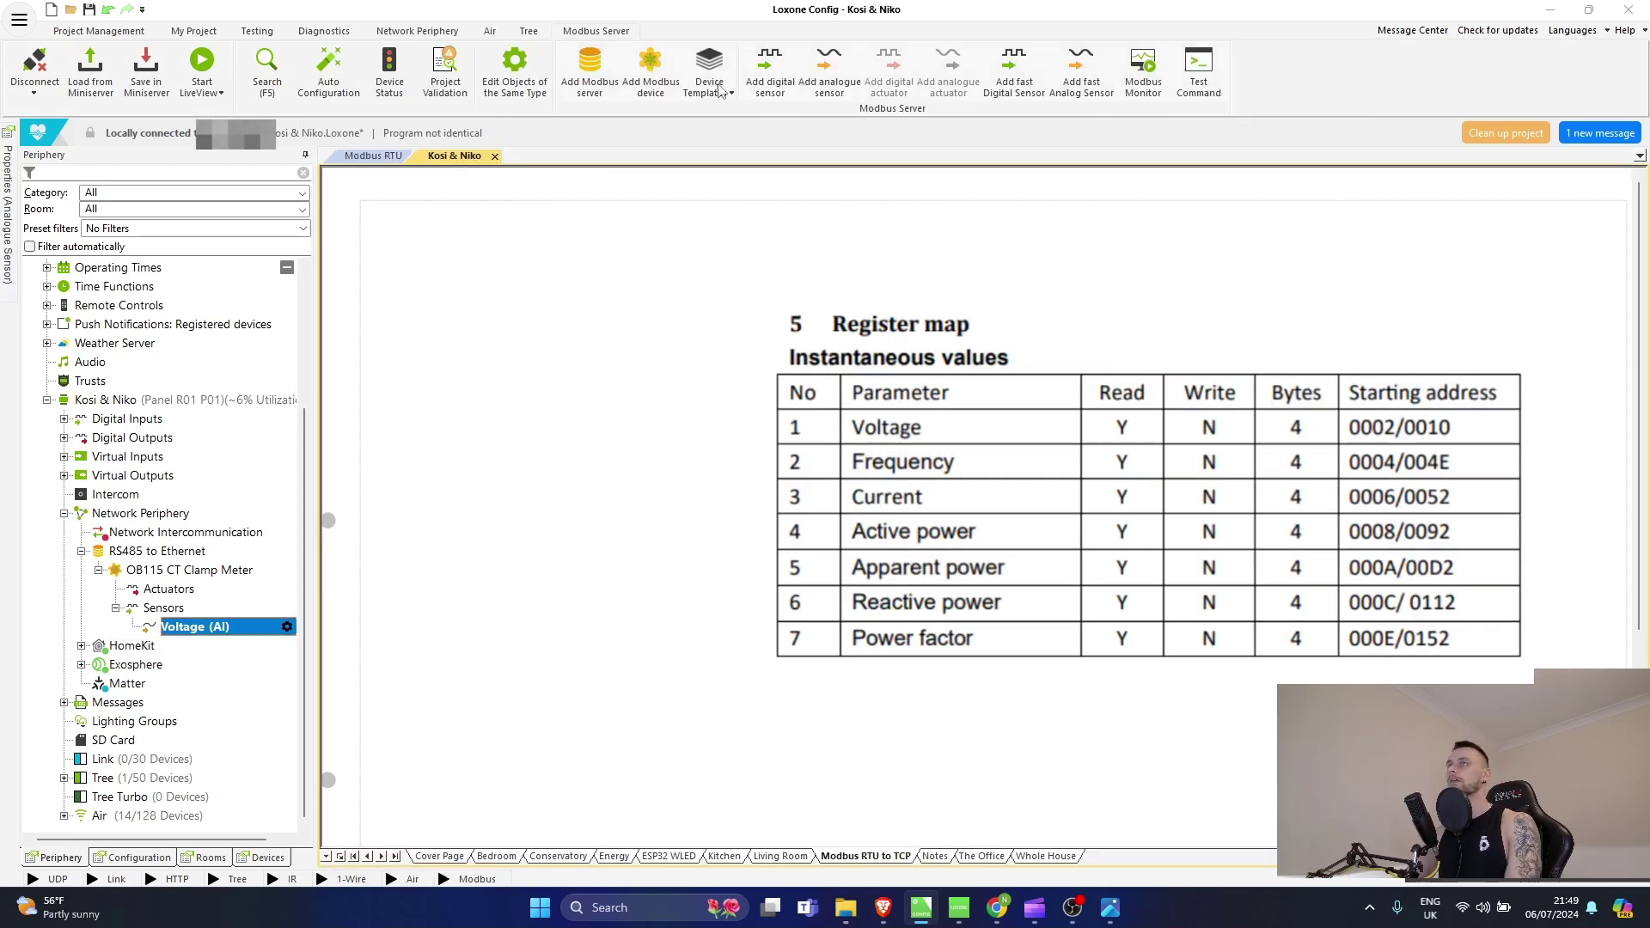
left_click(829, 67)
left_click(193, 606)
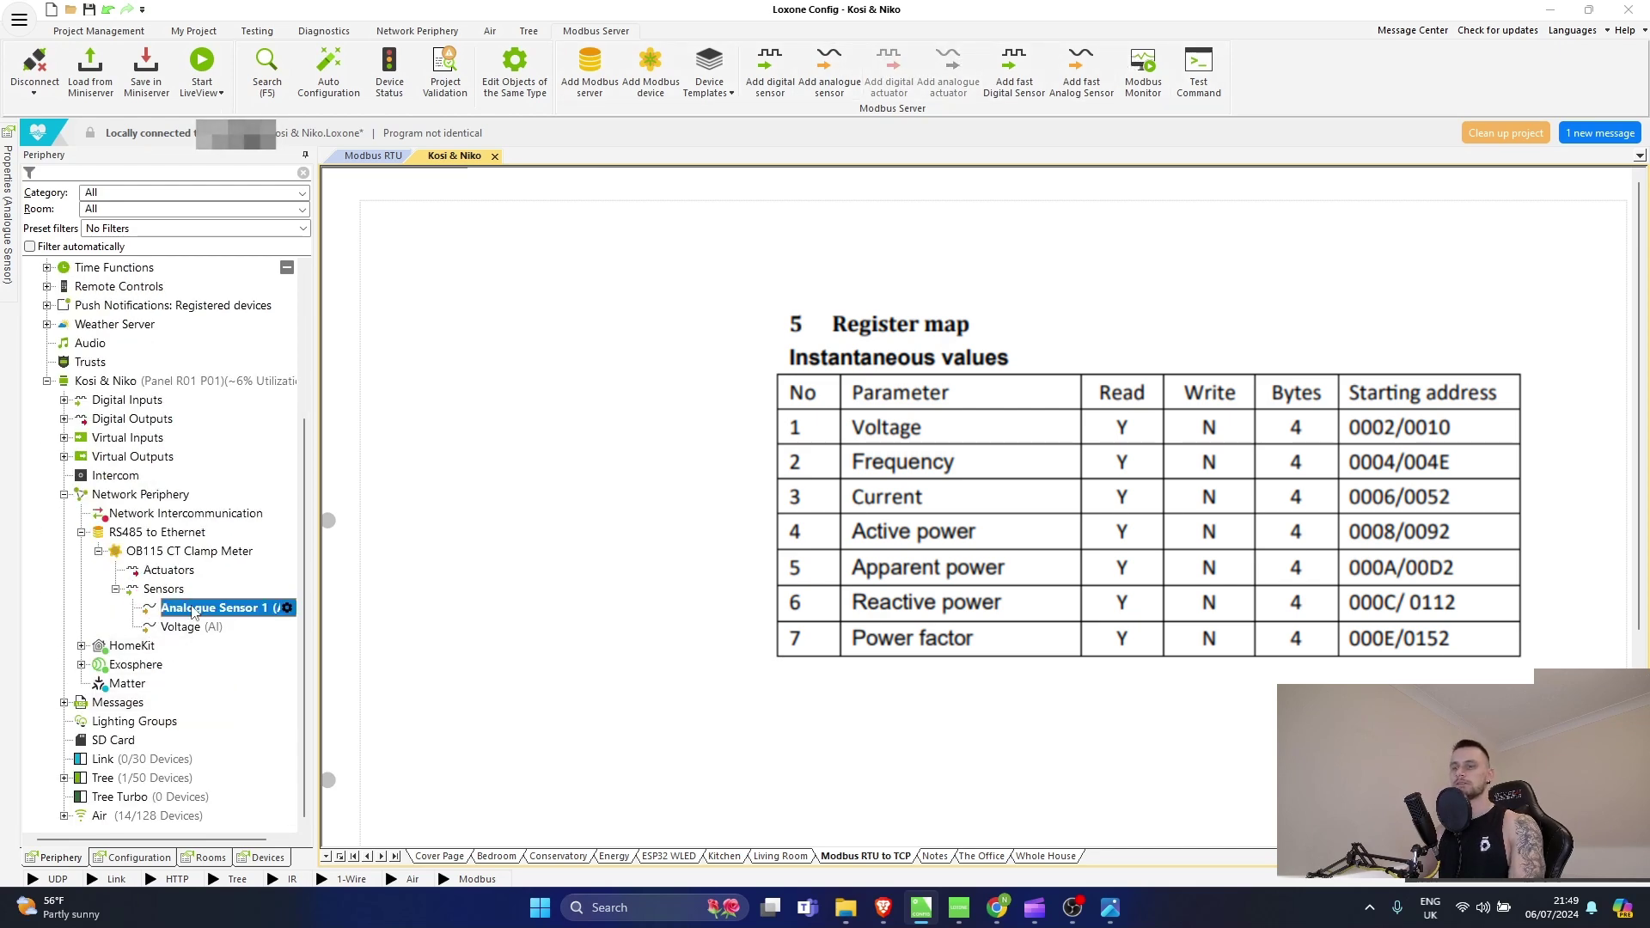
type("Frequency")
key("Return")
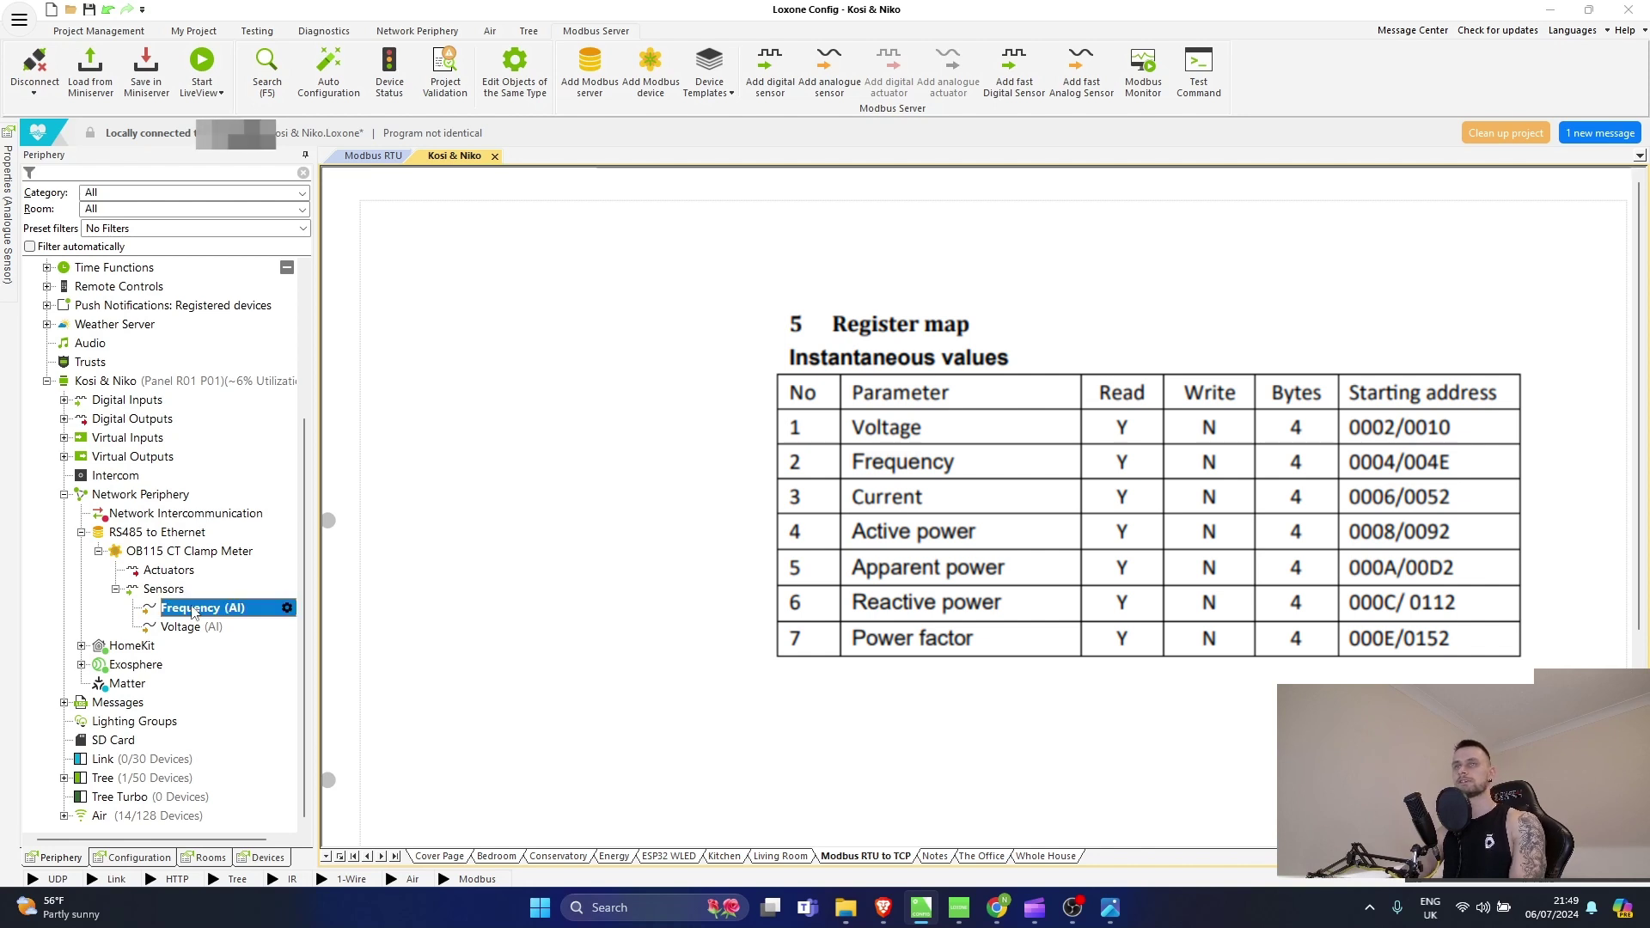
Set the Frequency sensor's IO address to 4 and its data type to 32-bit Floating Point
left_click(287, 607)
left_click(497, 351)
type("4")
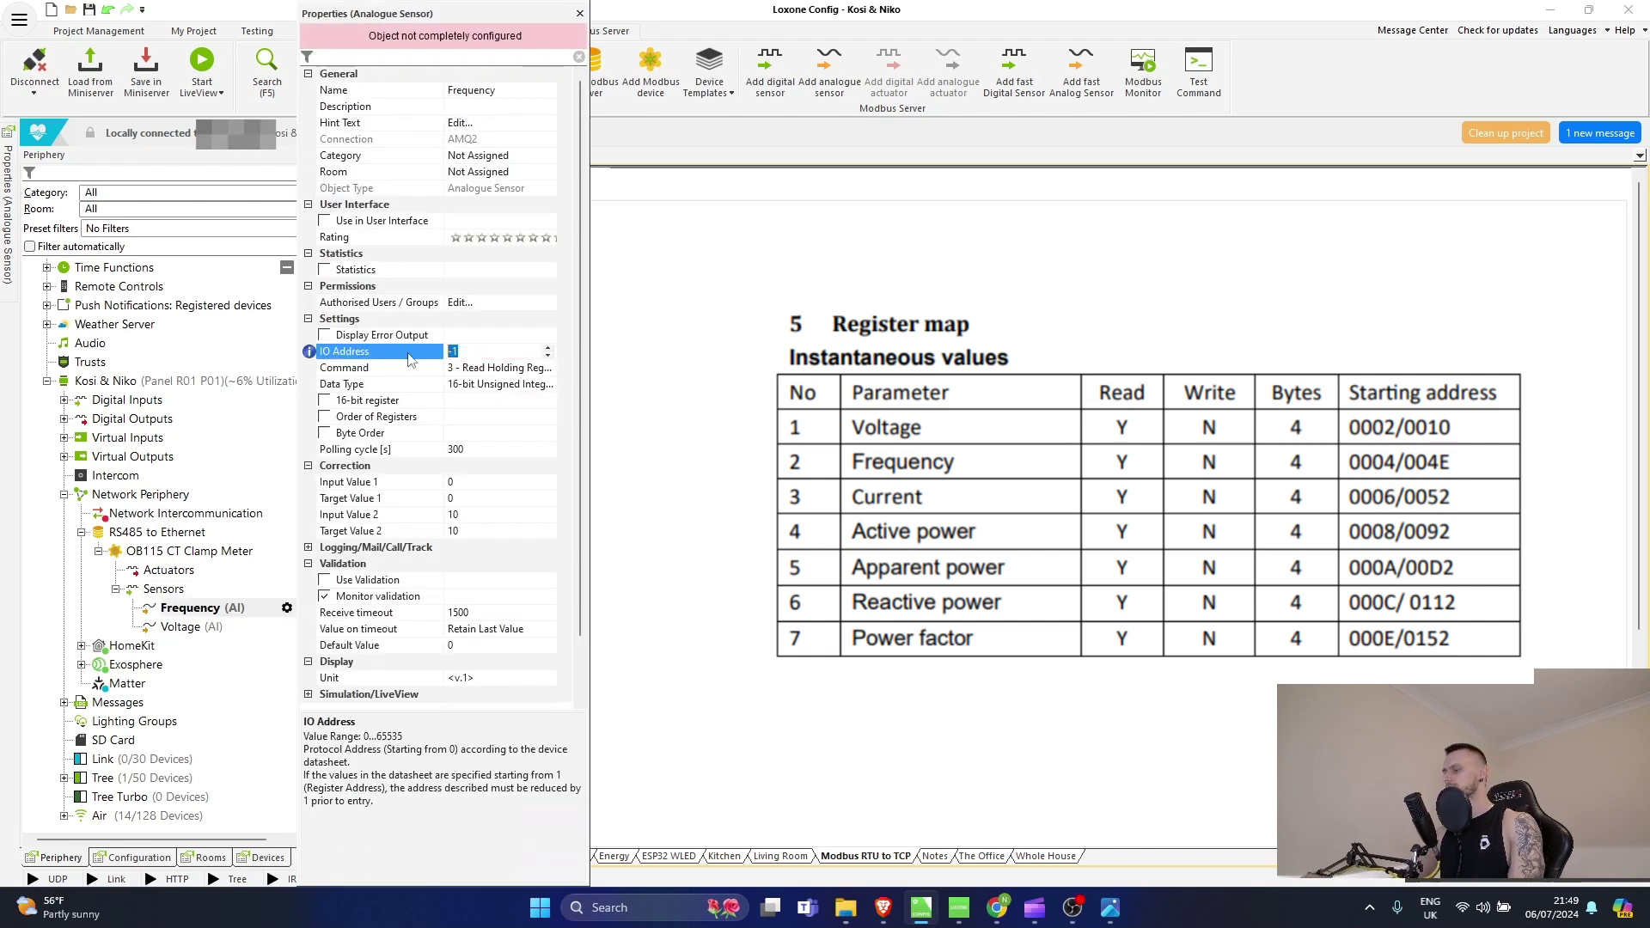
left_click(552, 359)
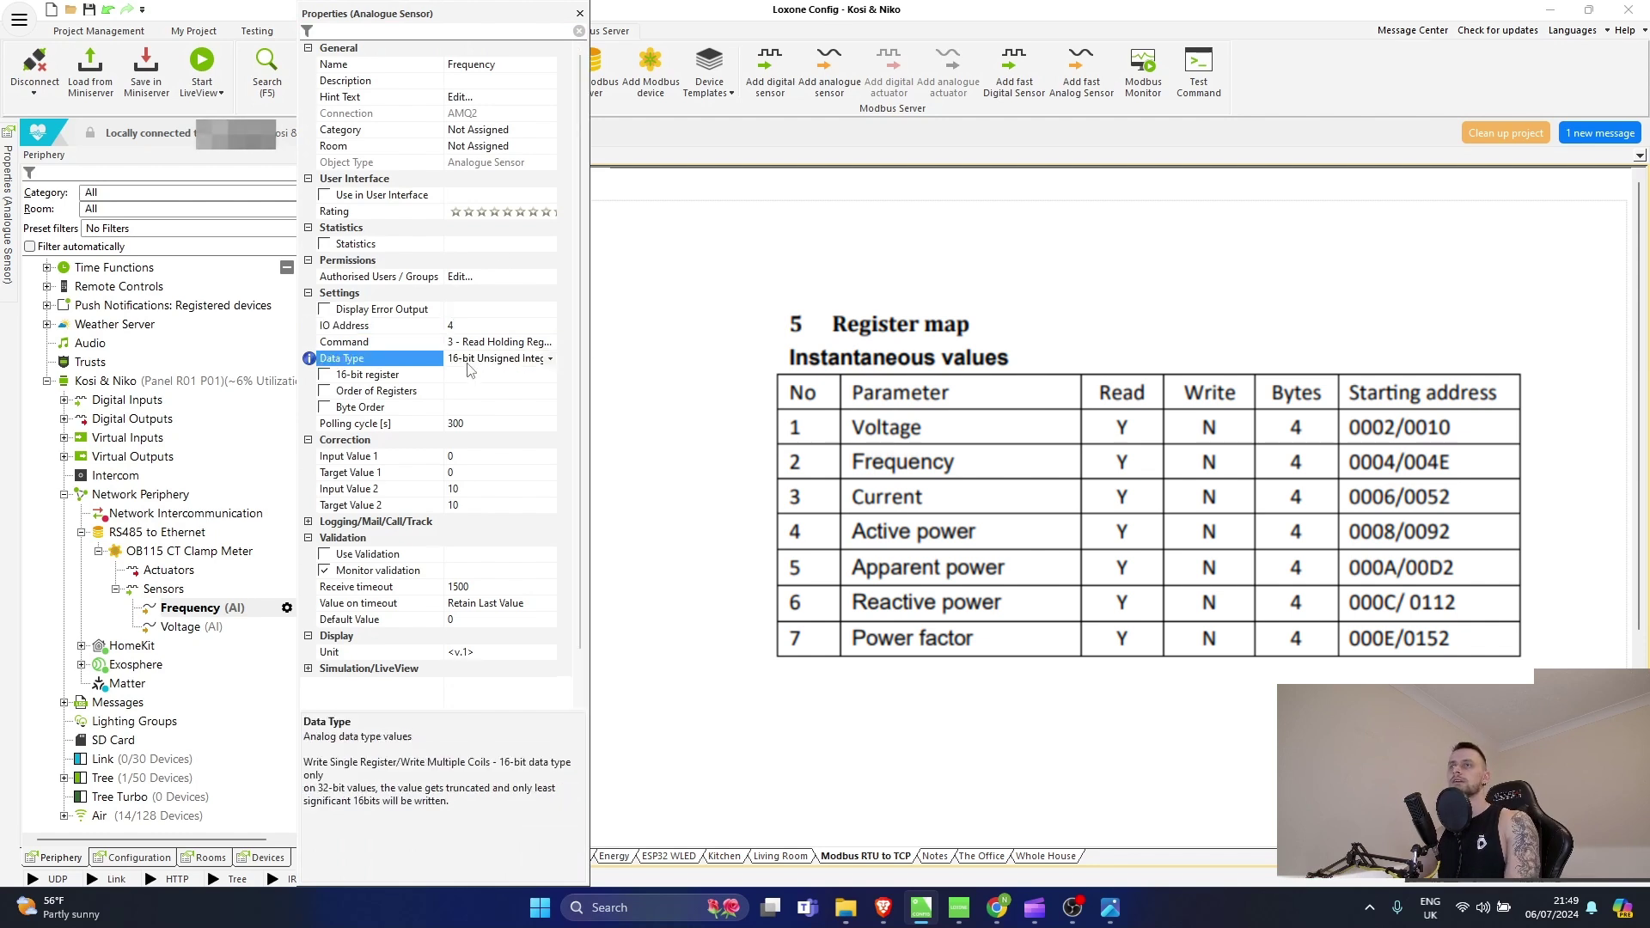
left_click(551, 358)
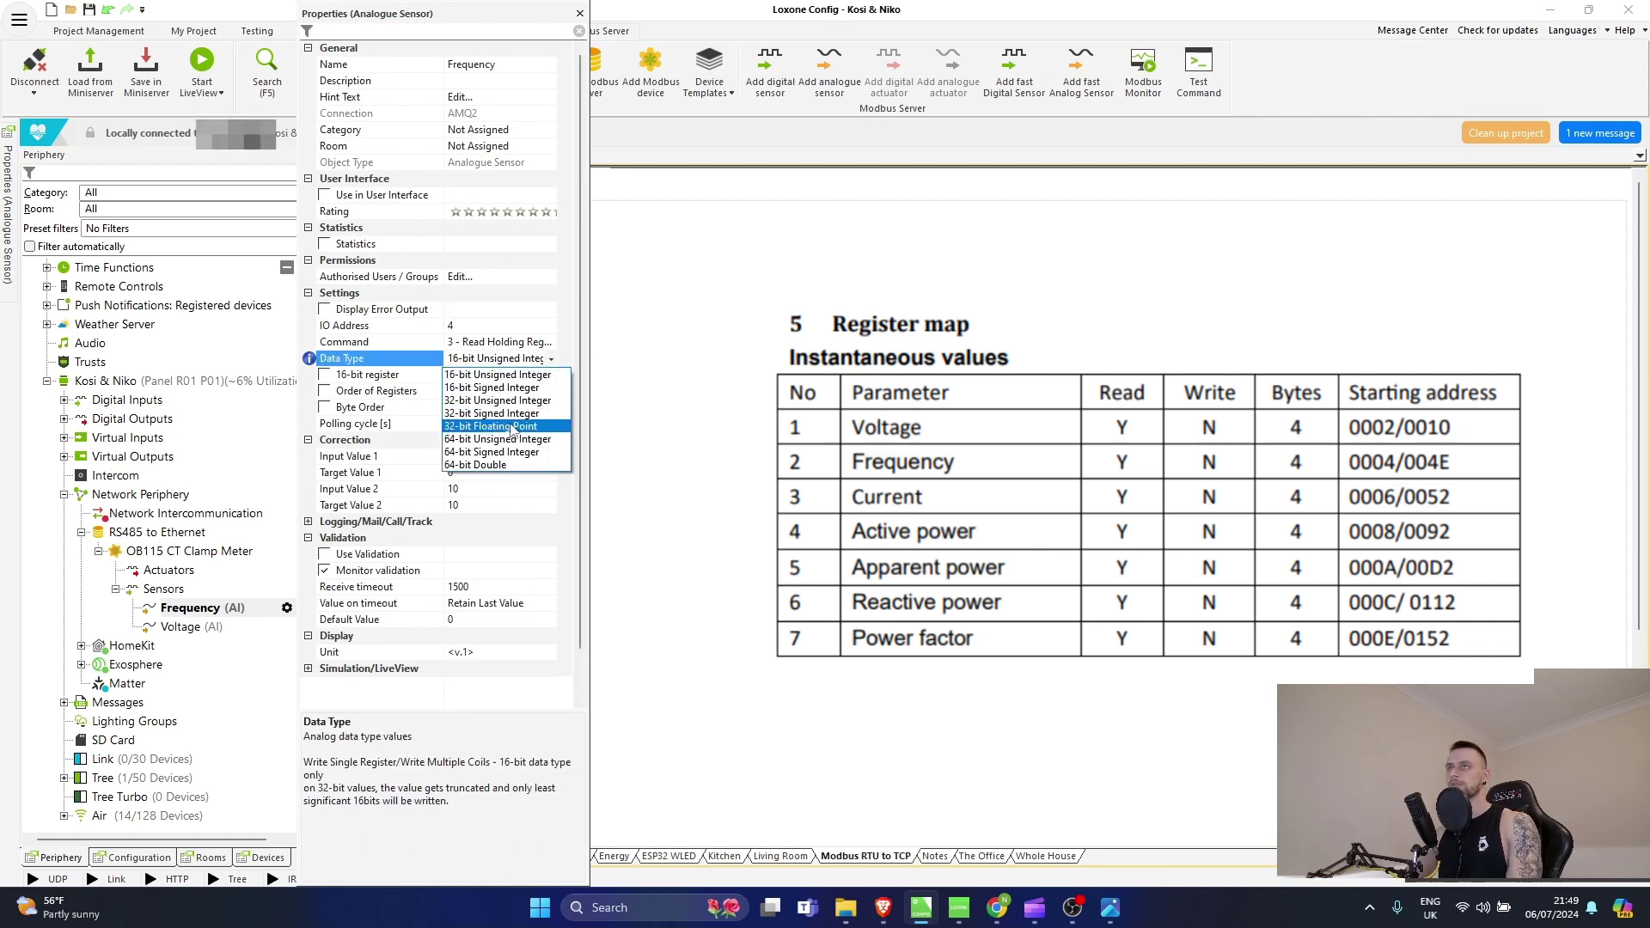
left_click(524, 426)
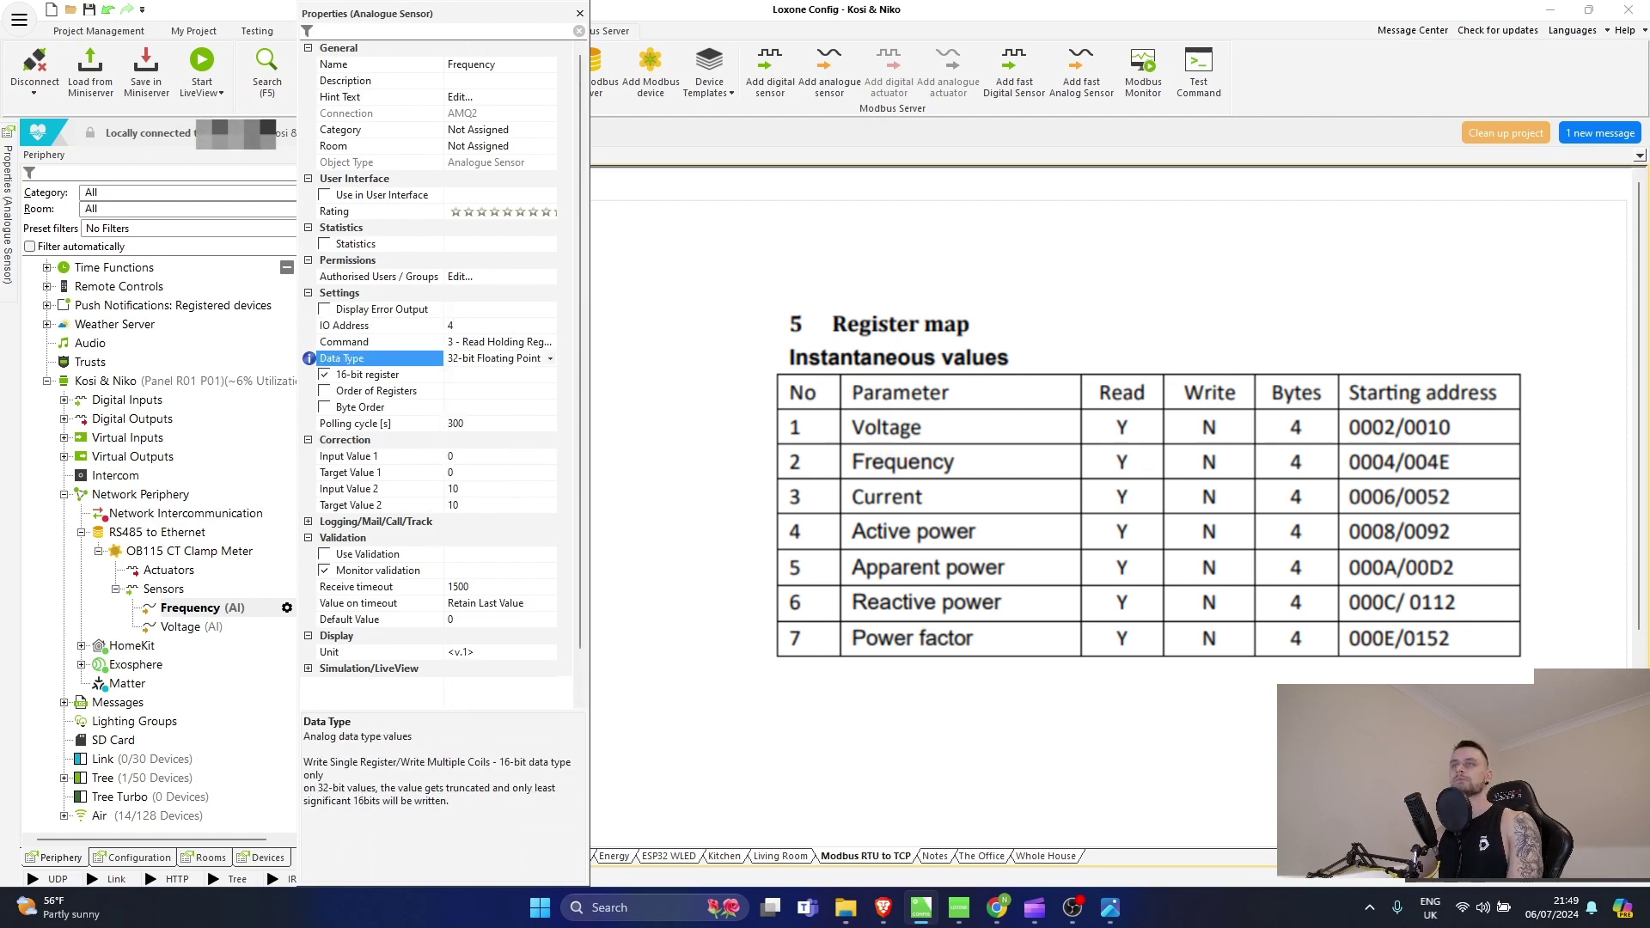
left_click(165, 589)
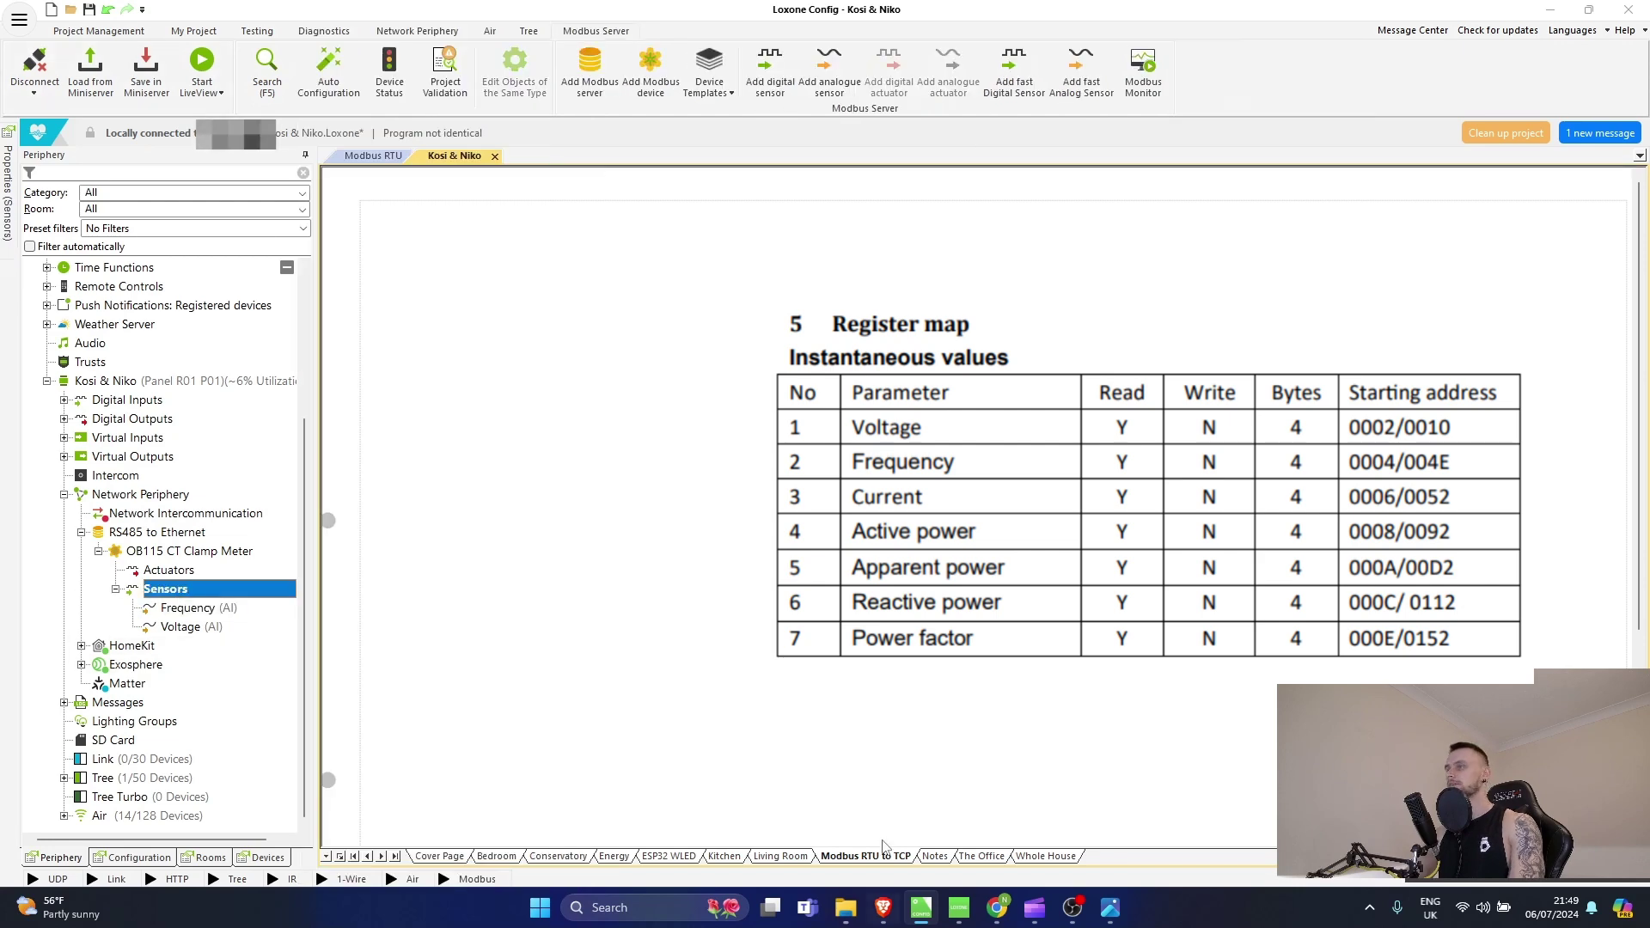
Check the register map in the OB115-Mod user manual in Chrome, and add a third analogue sensor to the clamp meter in Loxone Config
left_click(1037, 912)
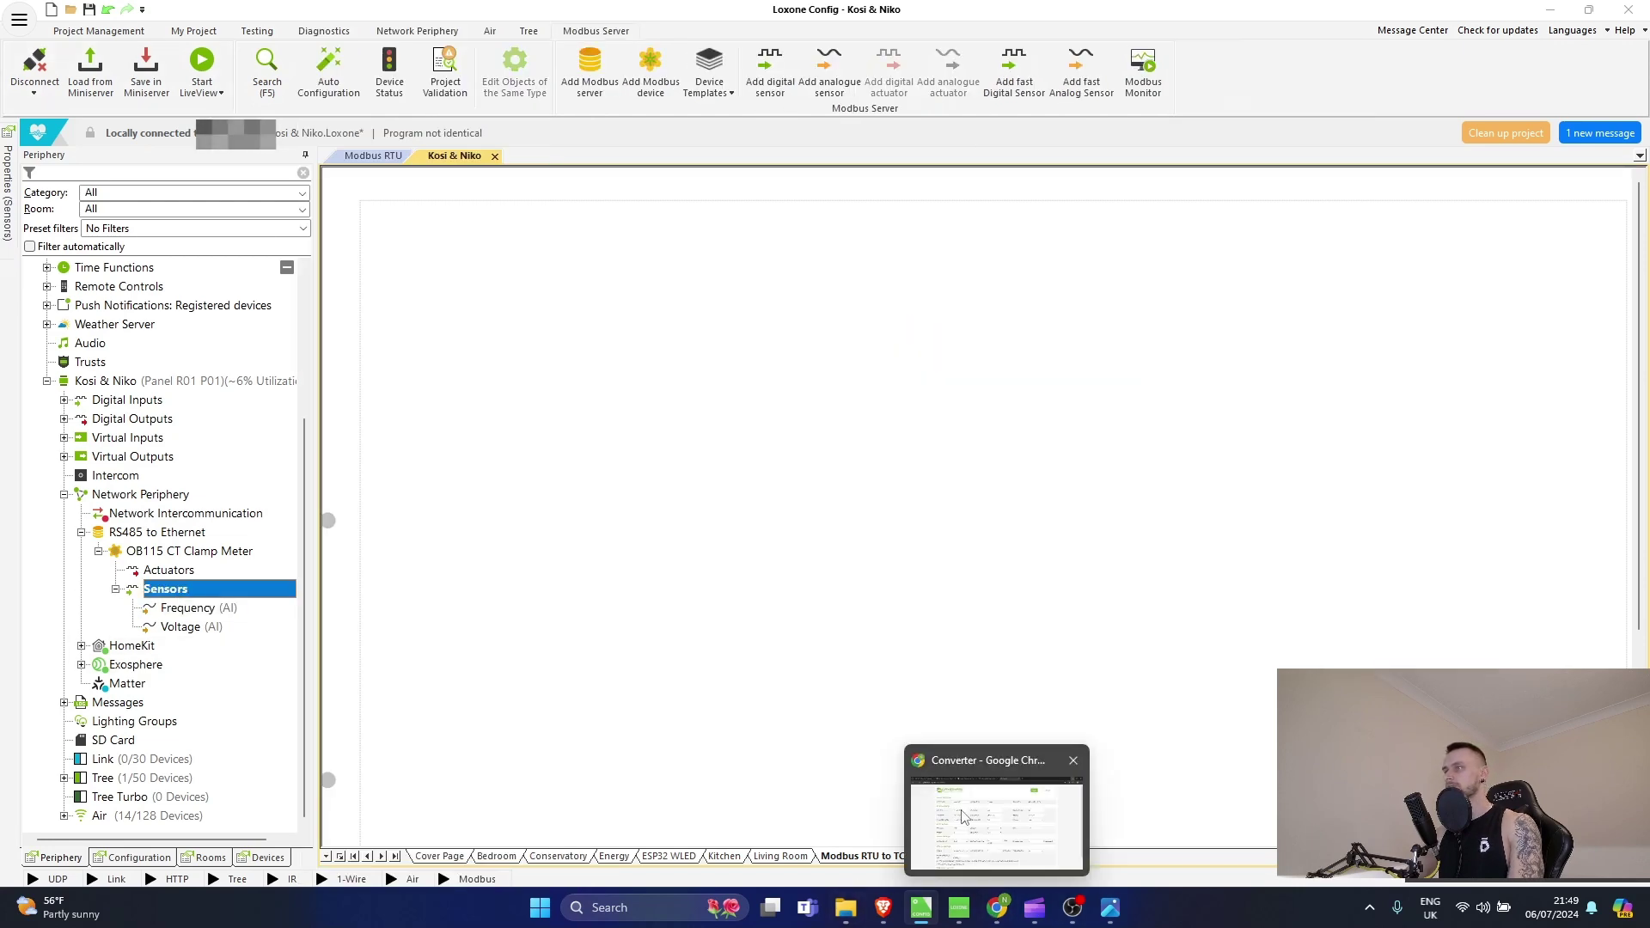
left_click(996, 908)
left_click(183, 11)
scroll(665, 327, "down", 9)
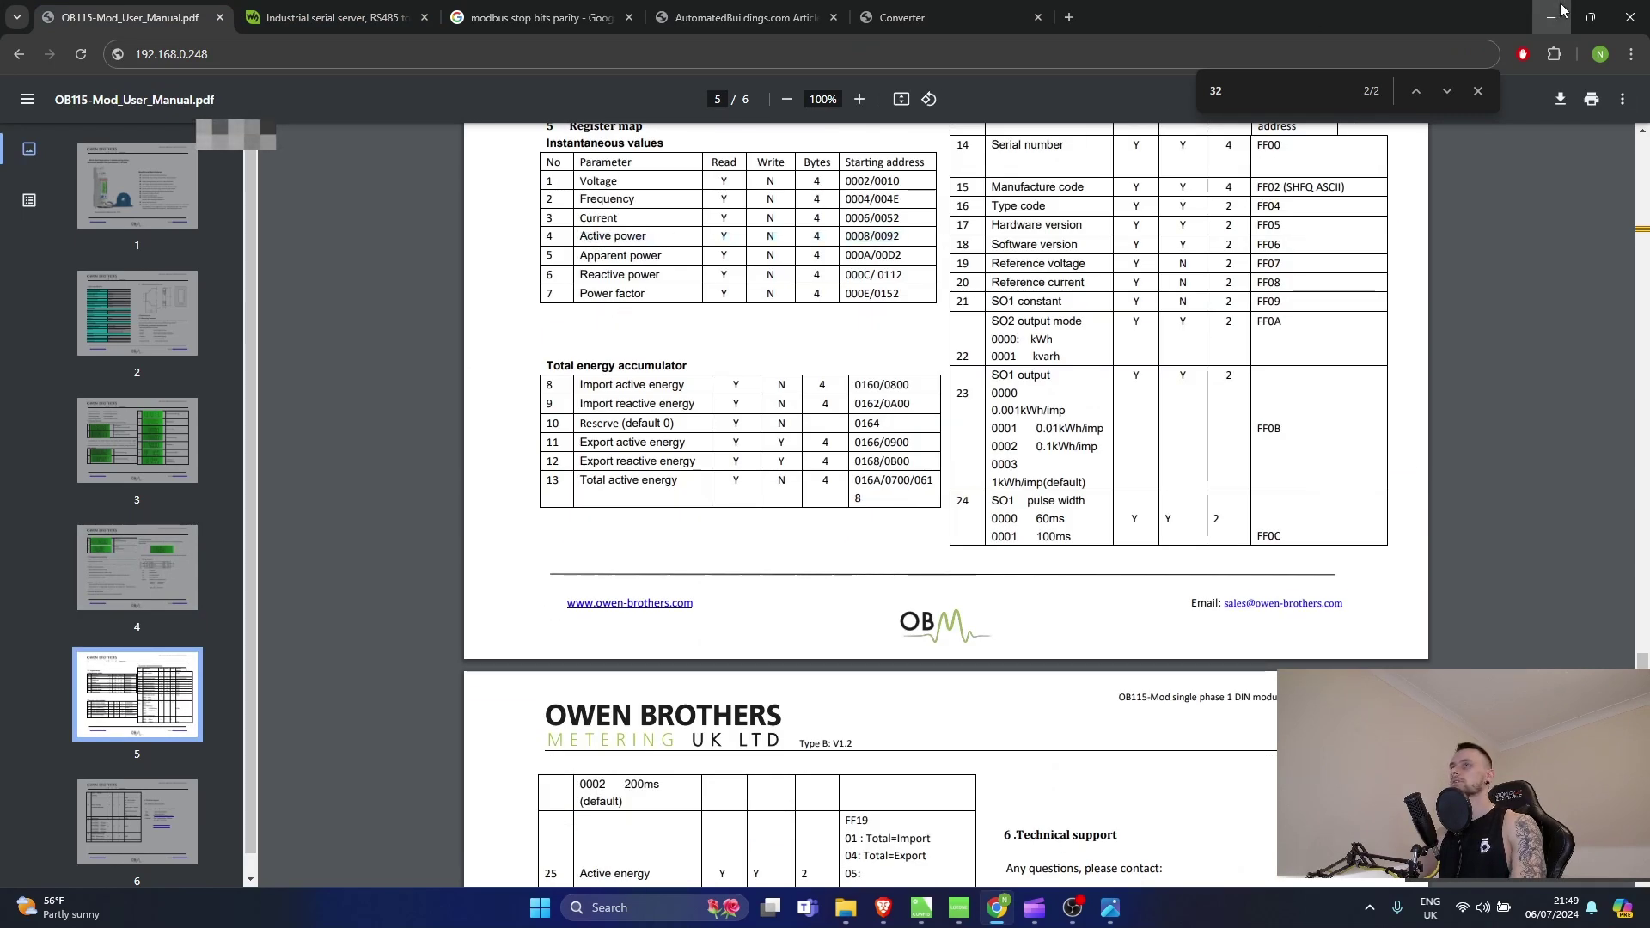
left_click(1558, 11)
left_click(826, 67)
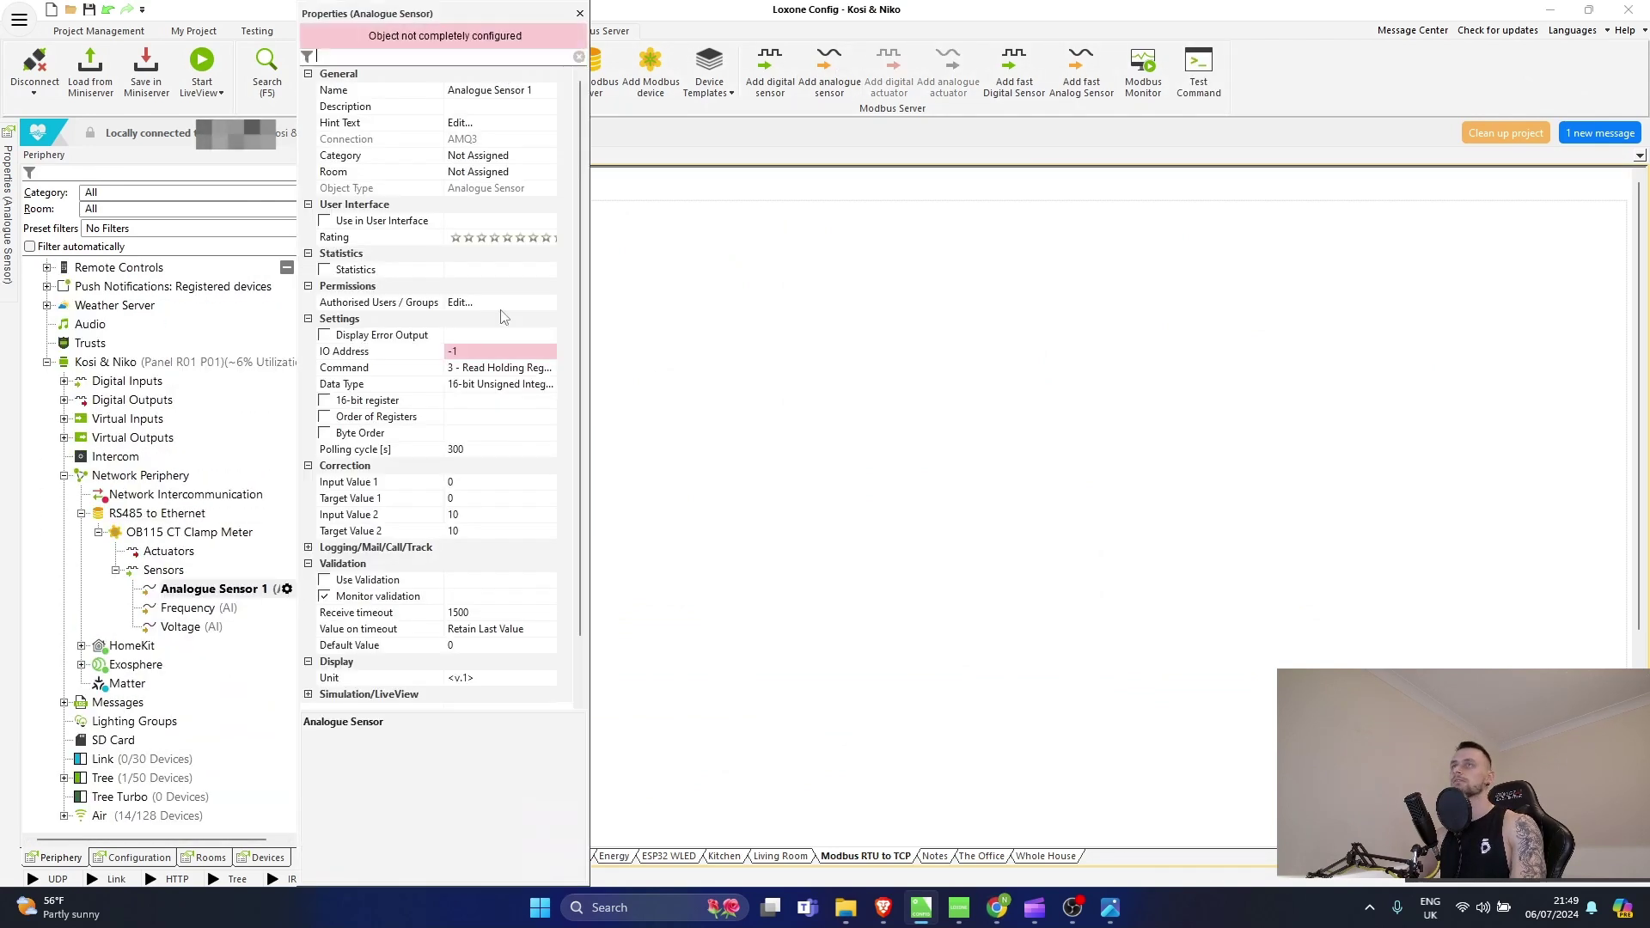
Set the third analogue sensor's IO address to 8 and its data type to 32-bit Floating Point
left_click(497, 351)
type("8")
key("Return")
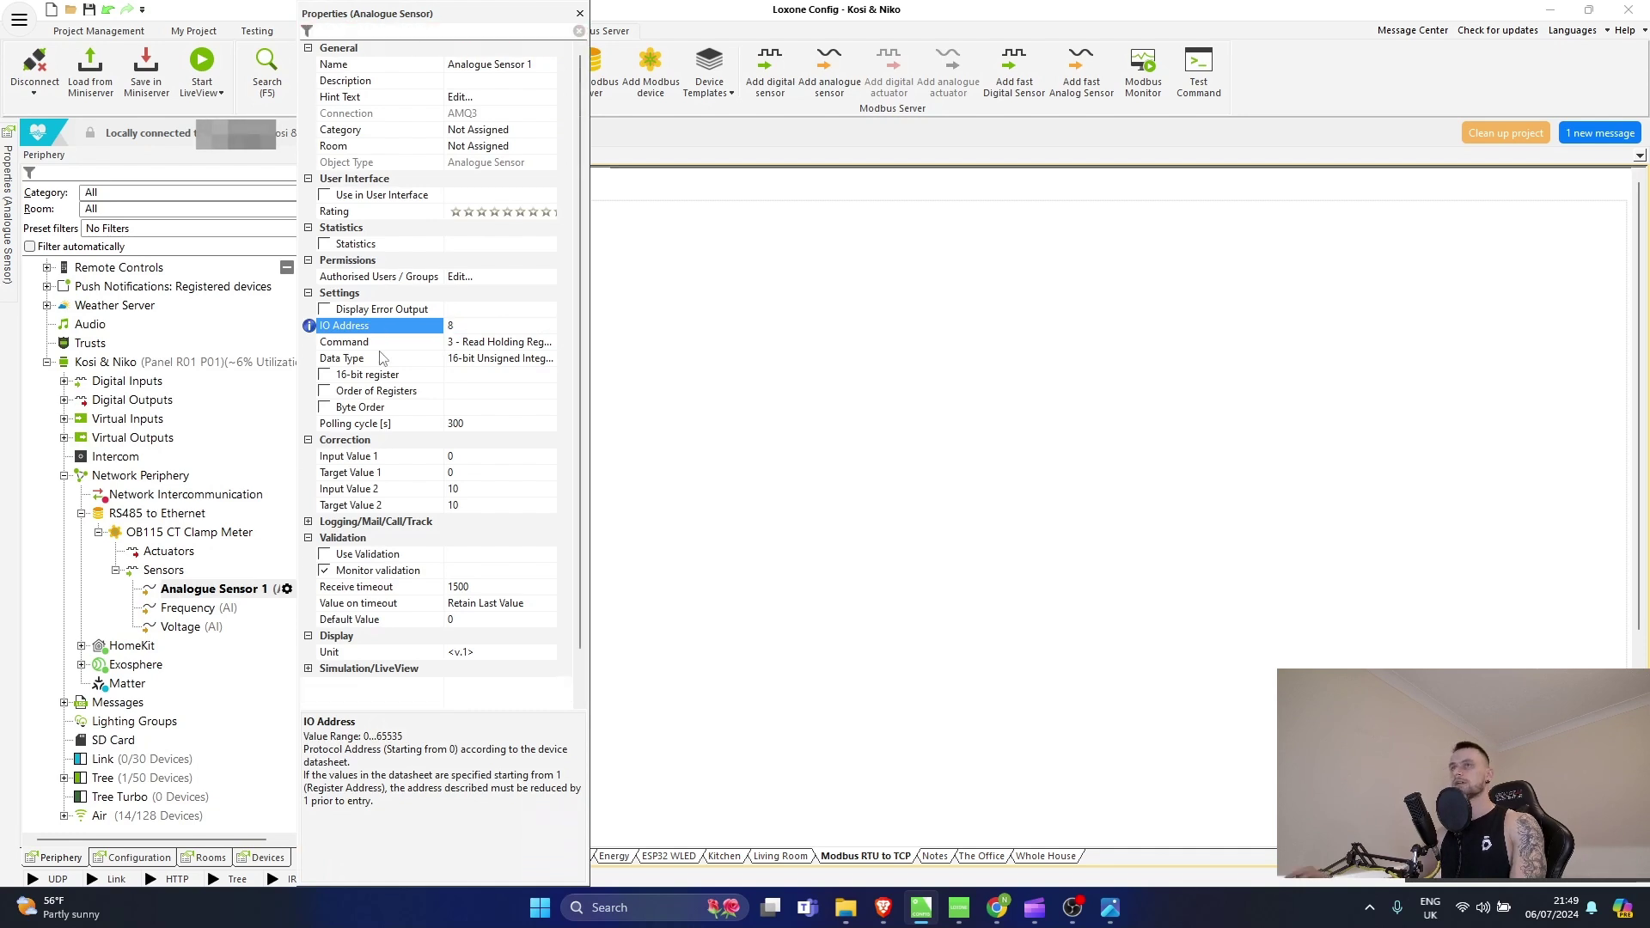
left_click(545, 359)
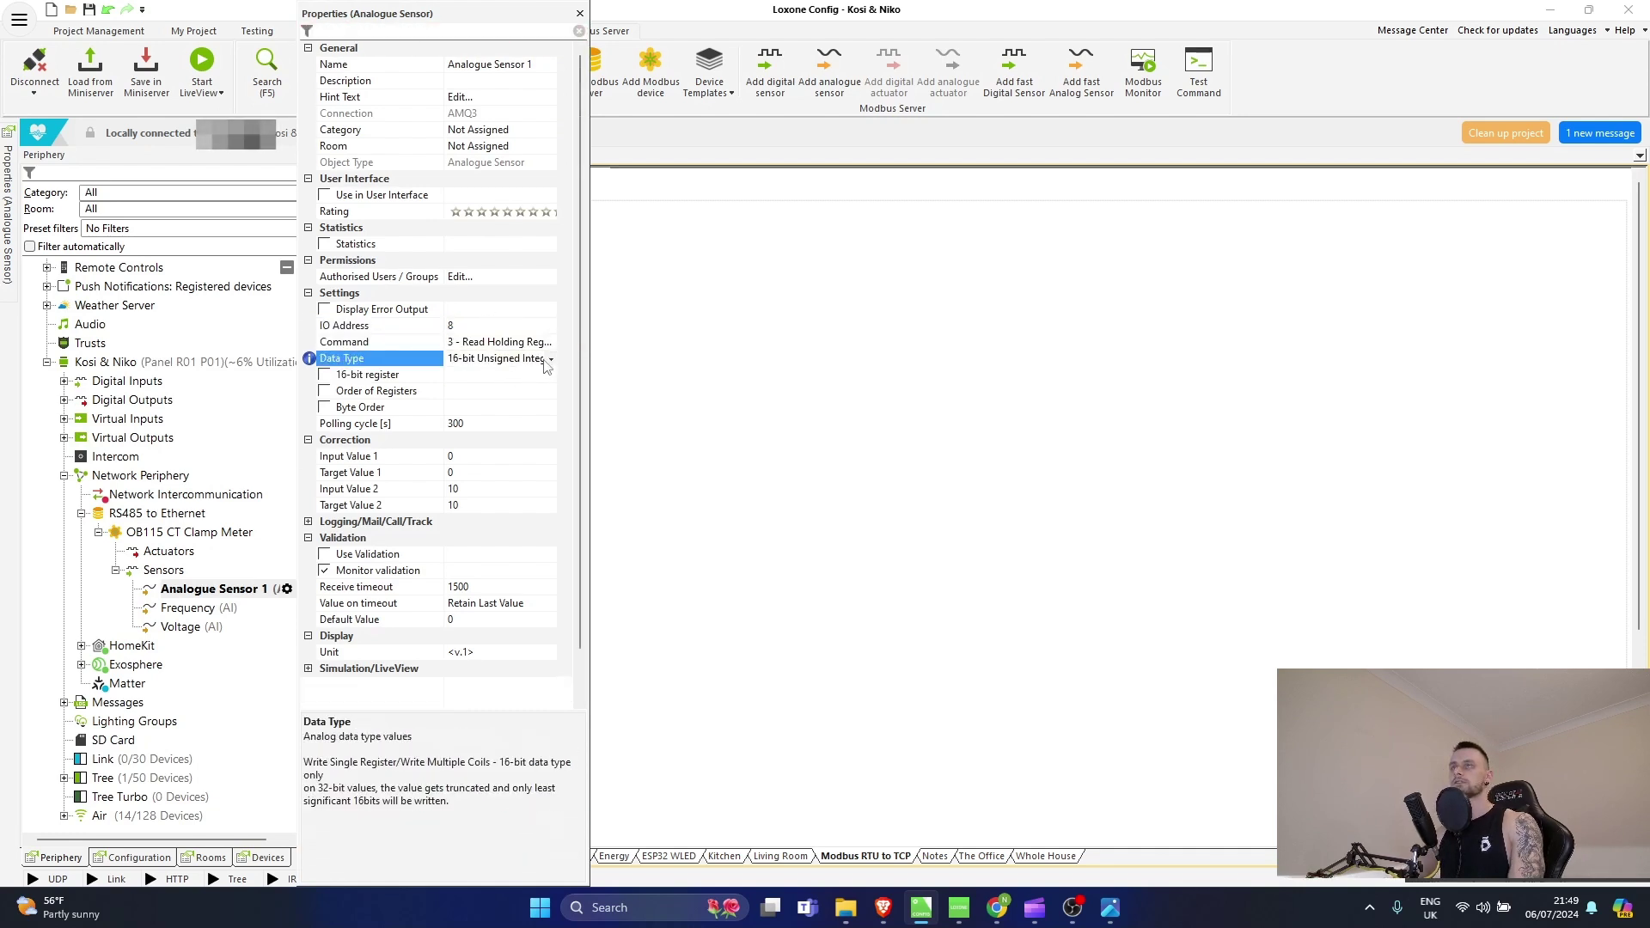
left_click(547, 361)
left_click(511, 428)
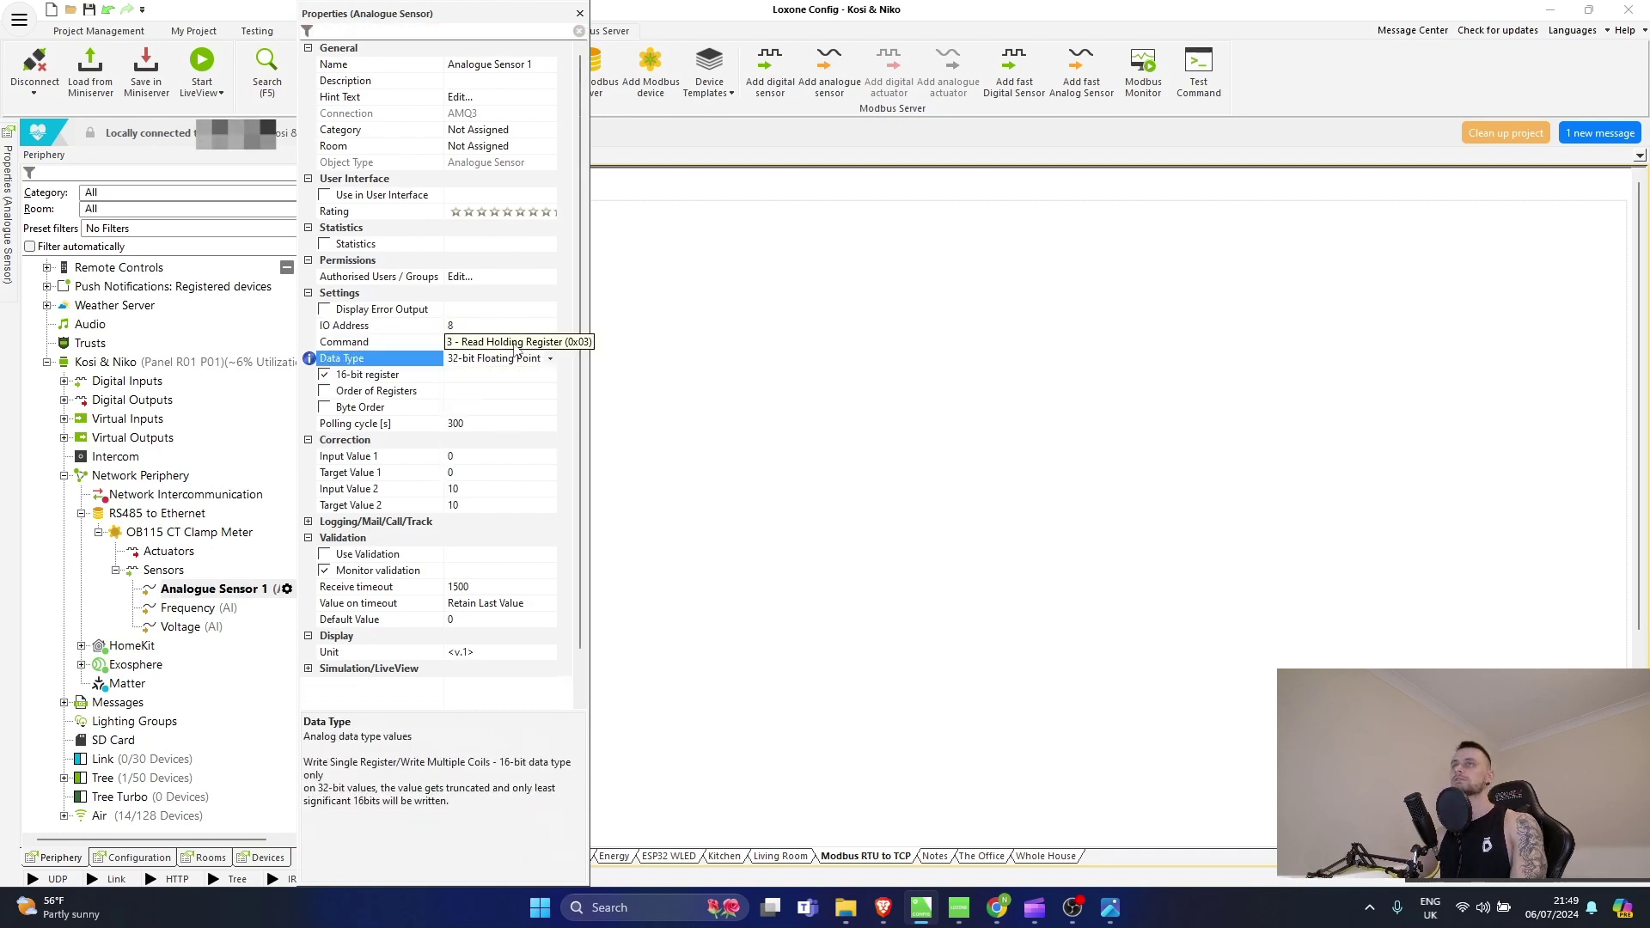
Place all three analogue sensors of the OB115 CT Clamp Meter on the Modbus RTU to TCP page
left_click(184, 607, "shift")
left_click(166, 630, "shift")
left_click_drag(165, 630, 593, 414)
Save the project in the Miniserver and start LiveView to watch the three placed sensors
left_click(157, 88)
left_click(202, 69)
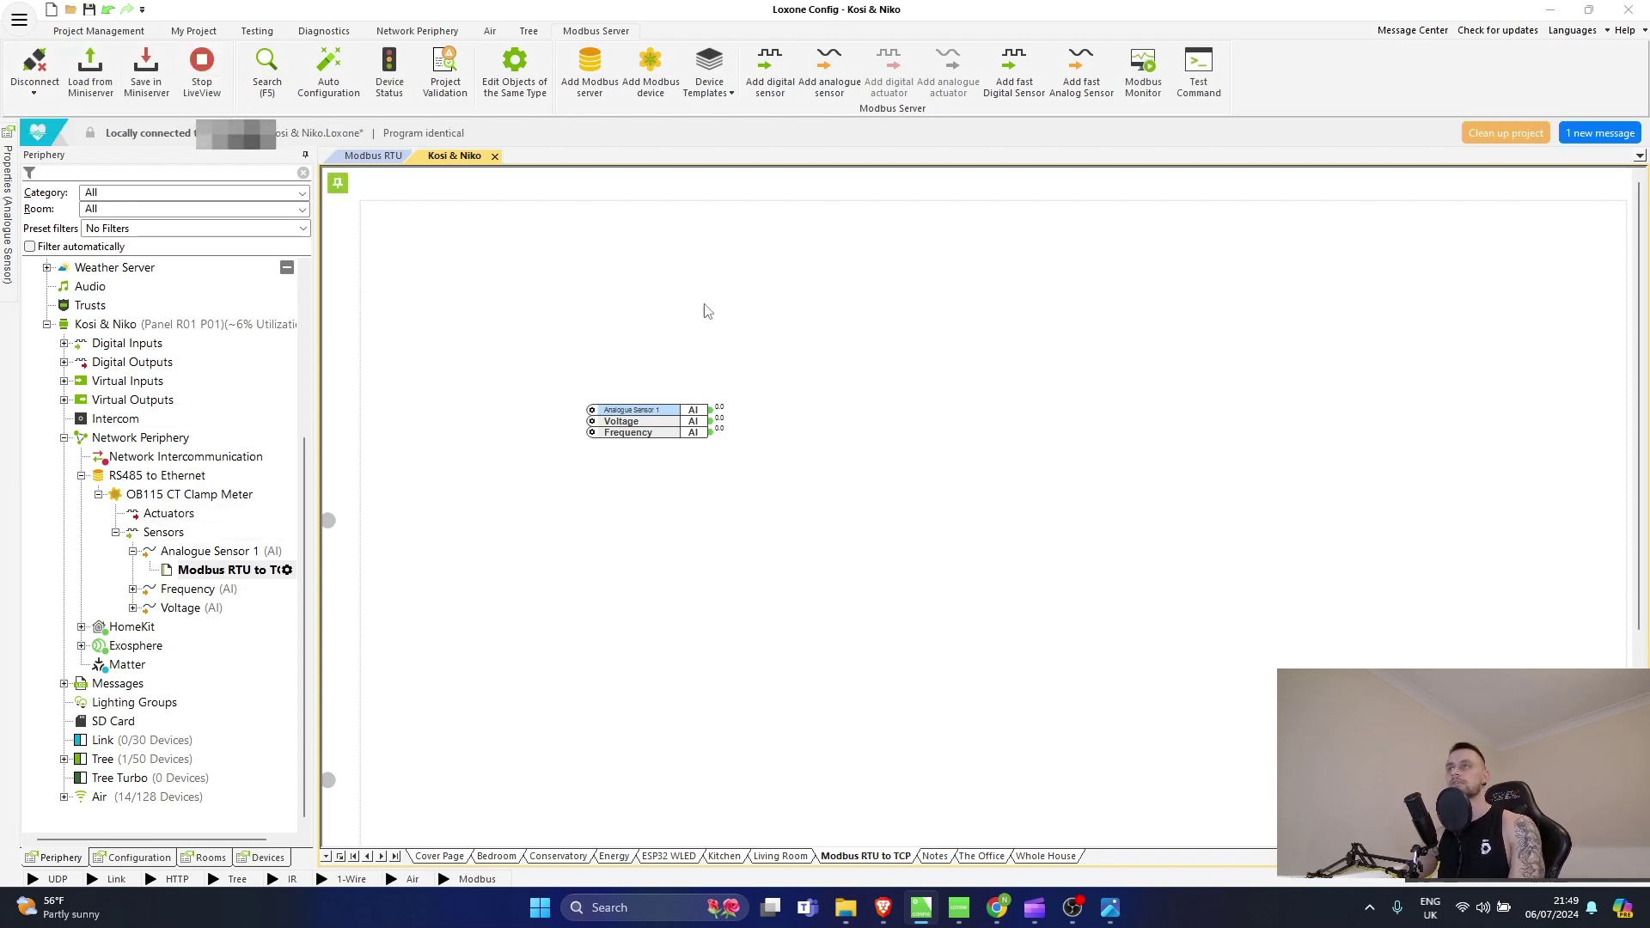
left_click(807, 306)
scroll(640, 502, "up", 2)
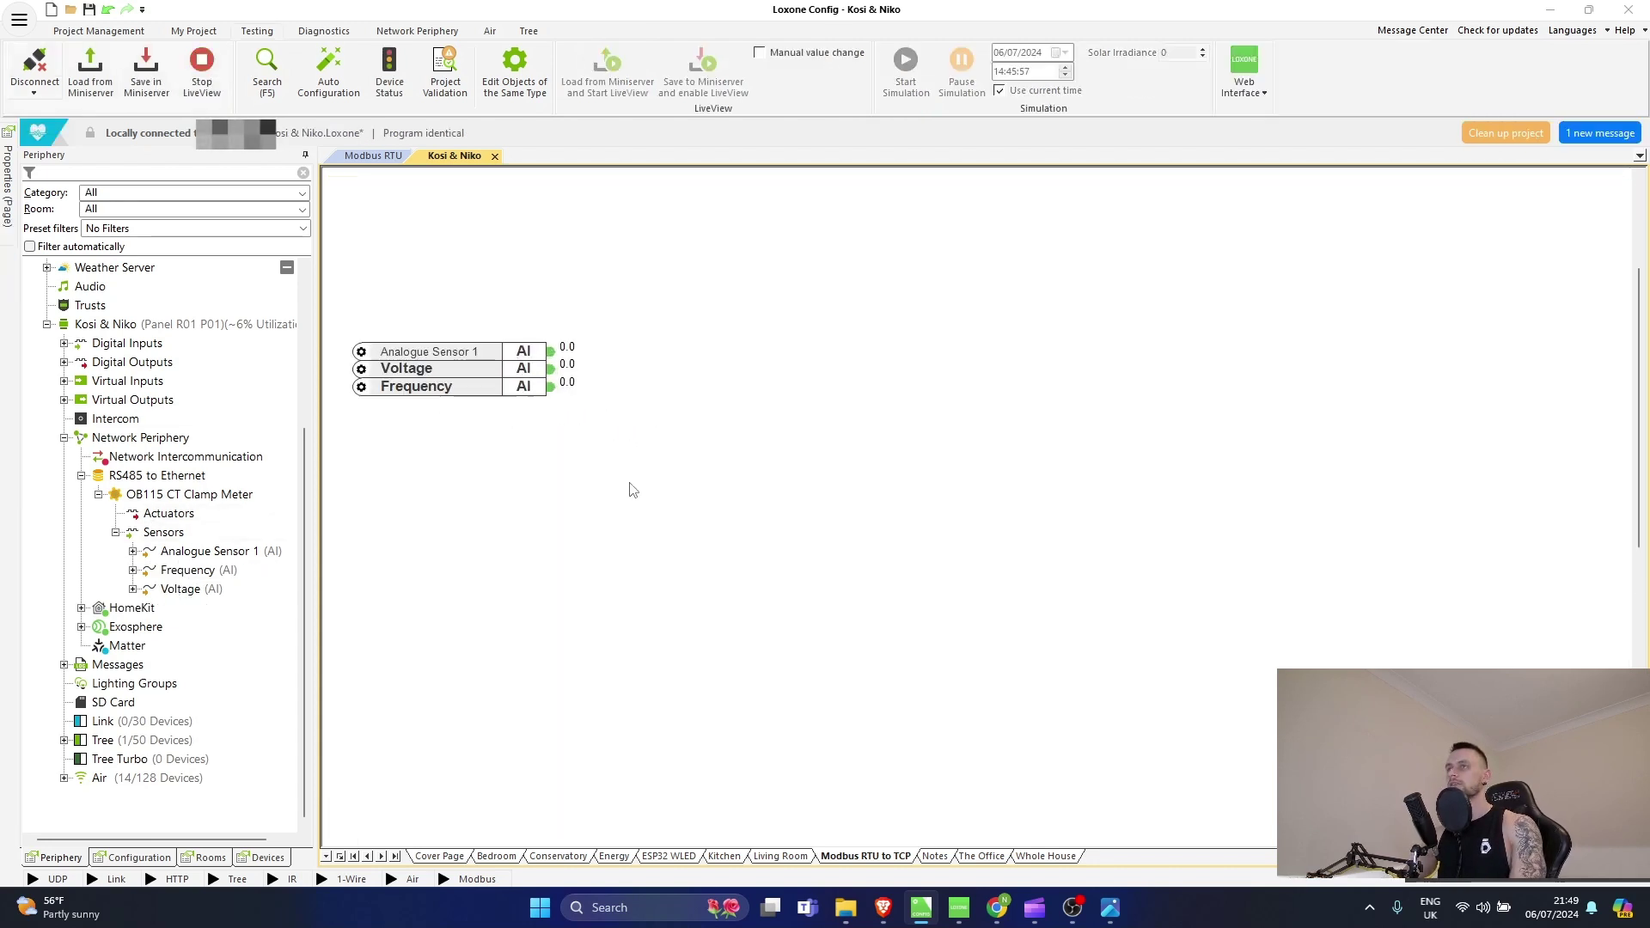
Open the Modbus Monitor and look through its log for communication with the energy meter
left_click(788, 375)
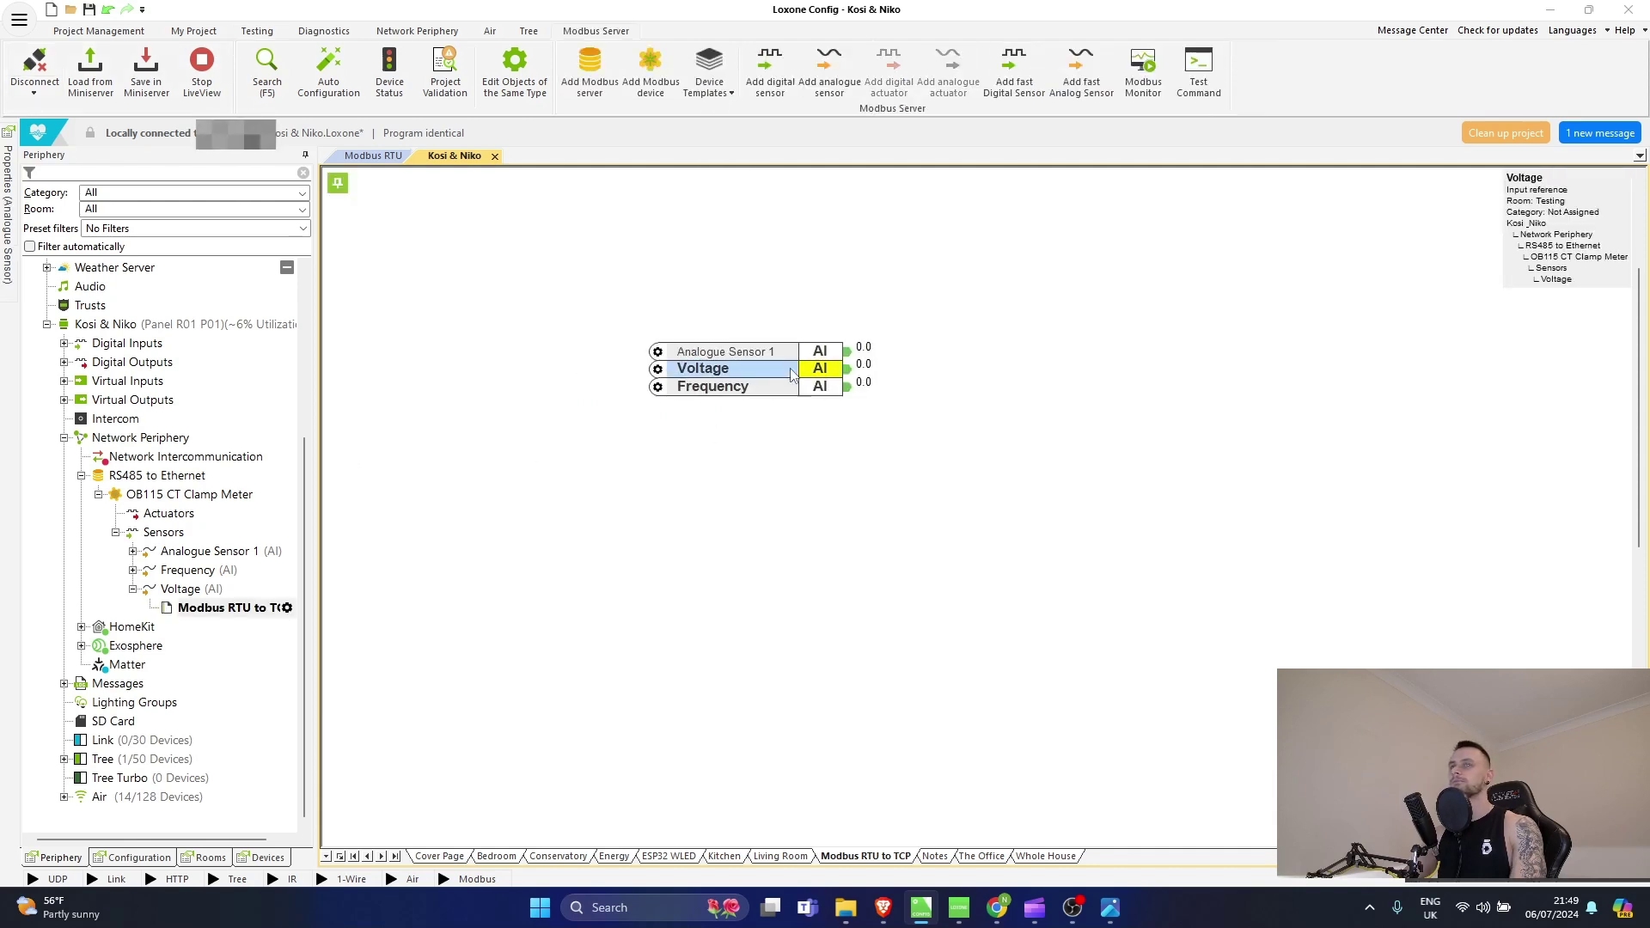
left_click(1150, 68)
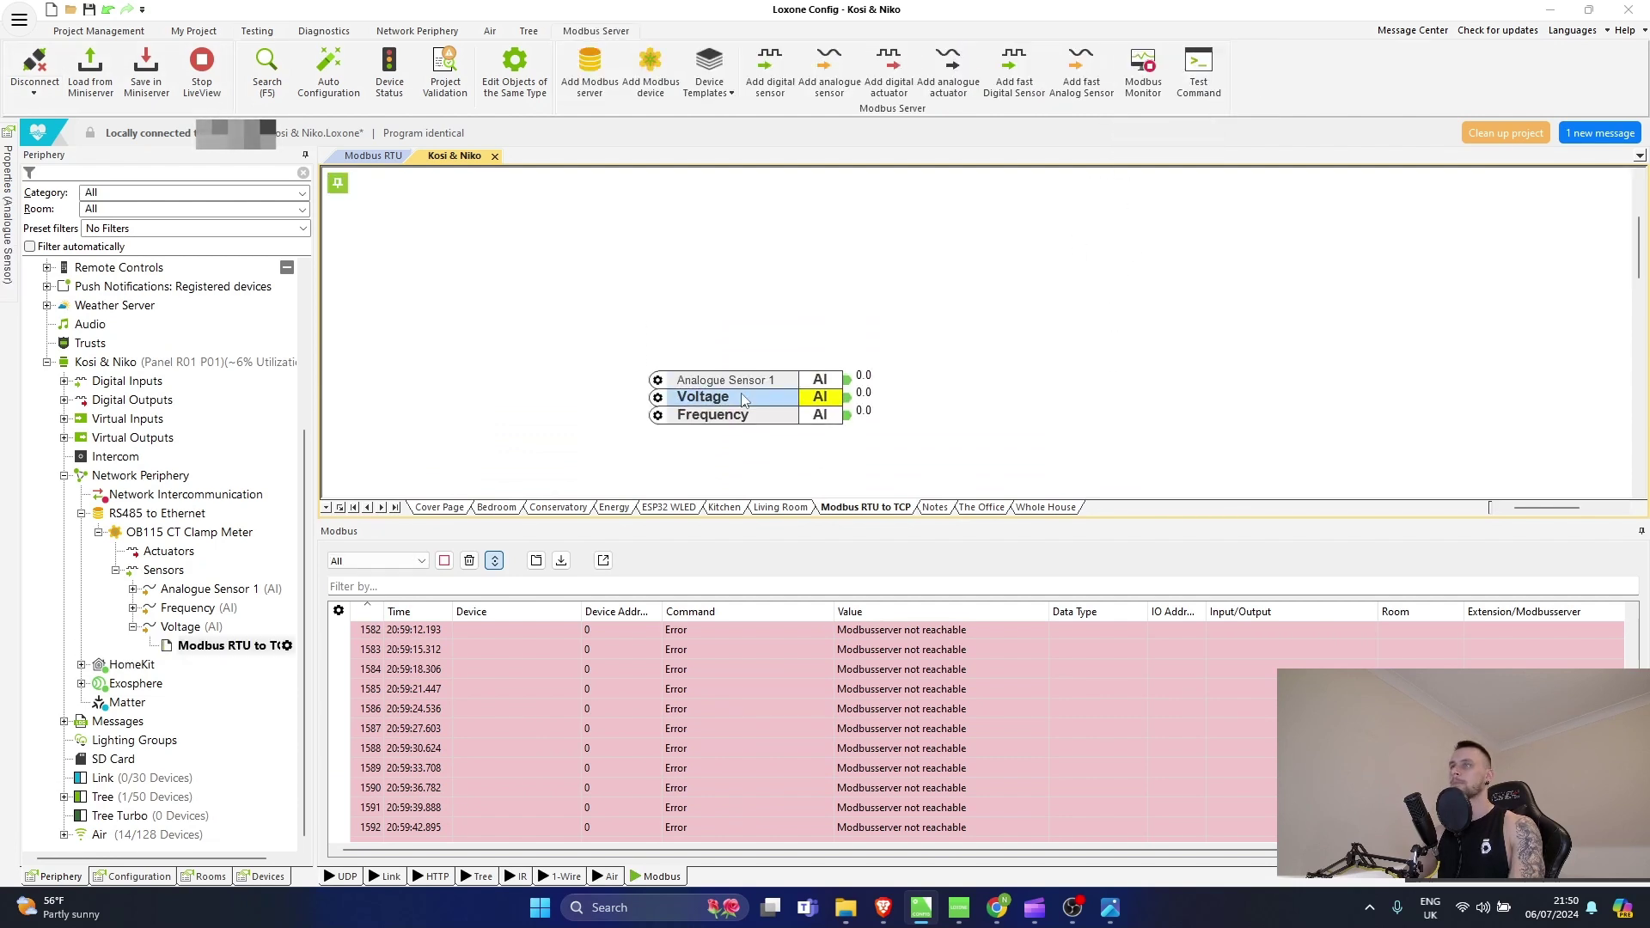
left_click(177, 531)
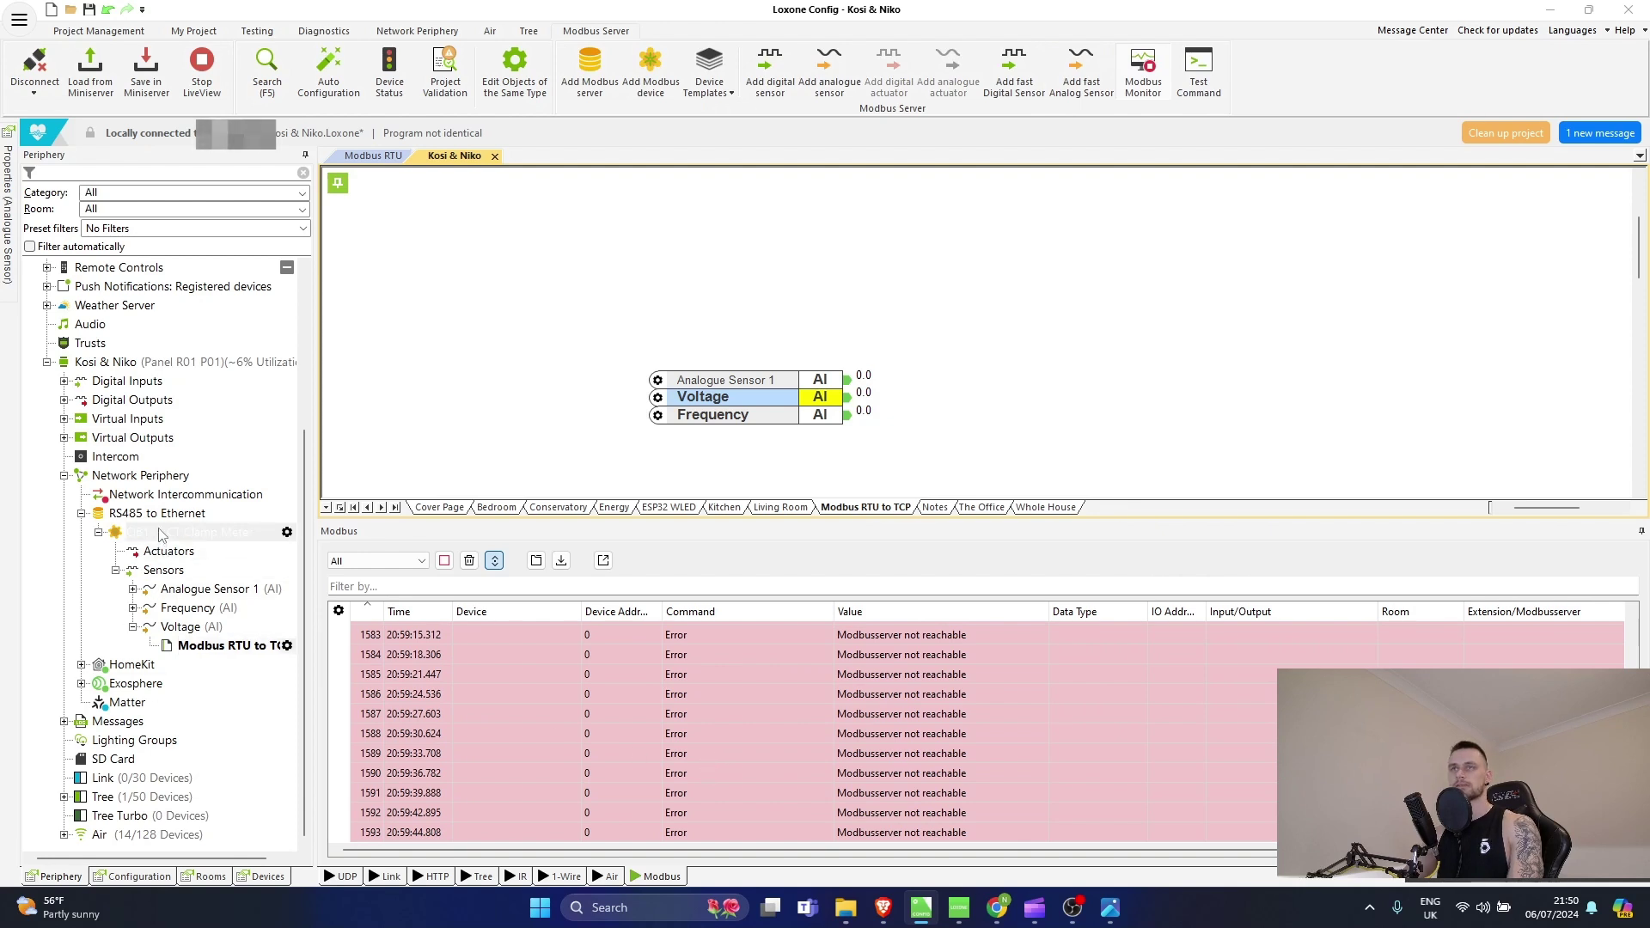
left_click(164, 570)
left_click(181, 607)
scroll(643, 729, "up", 20)
scroll(639, 726, "up", 20)
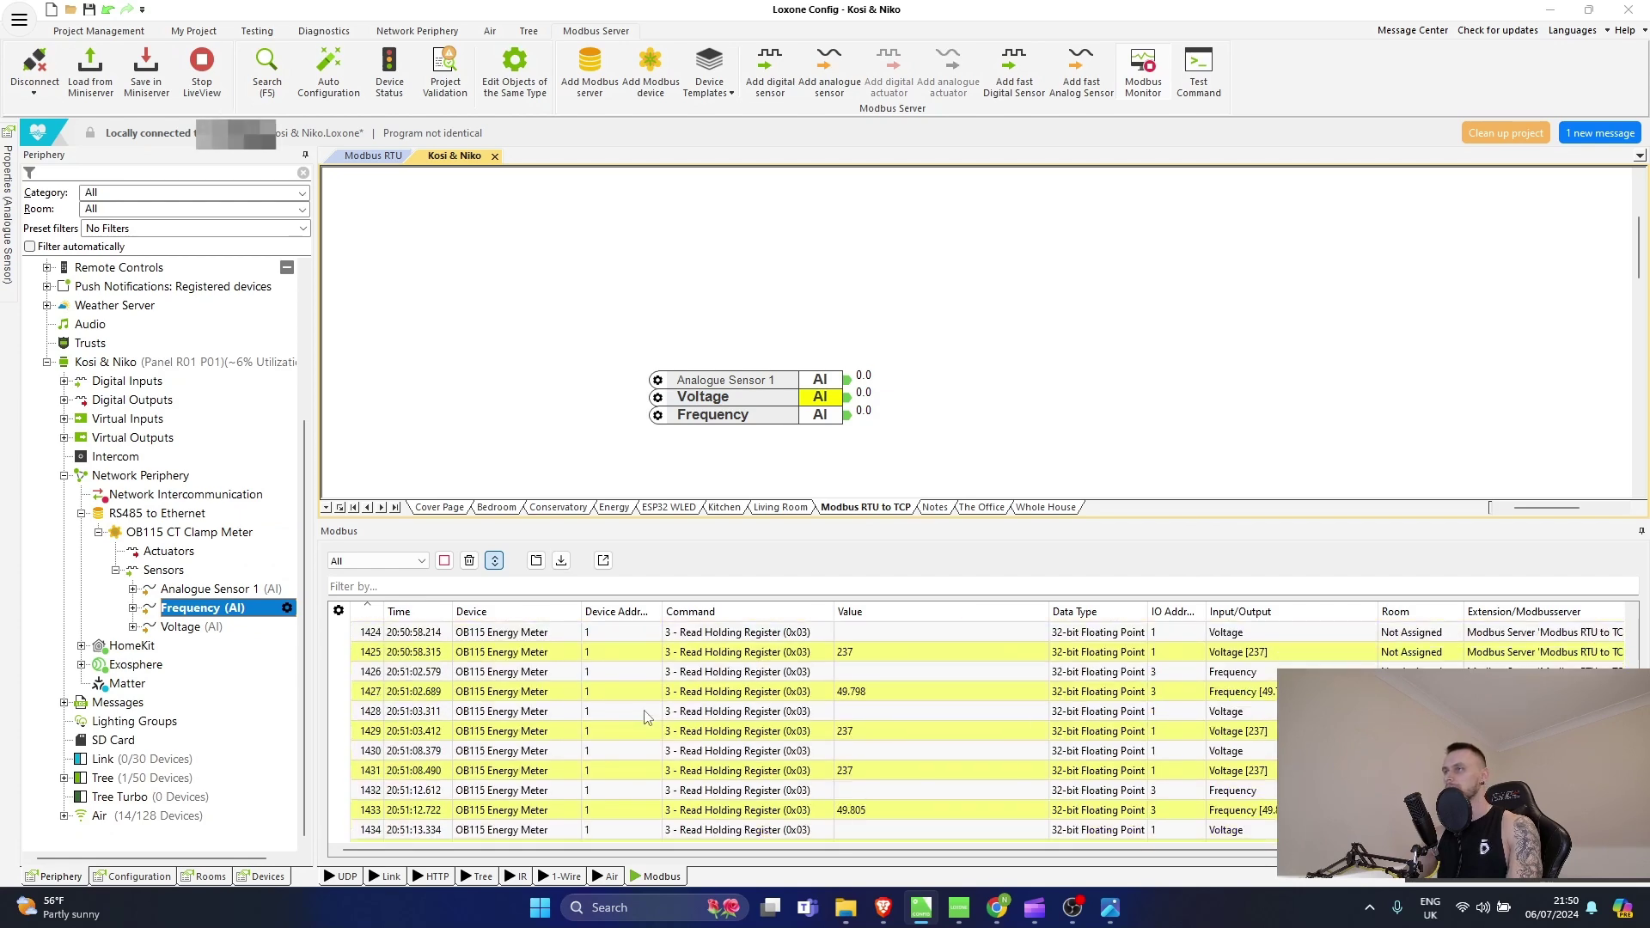
scroll(642, 713, "down", 15)
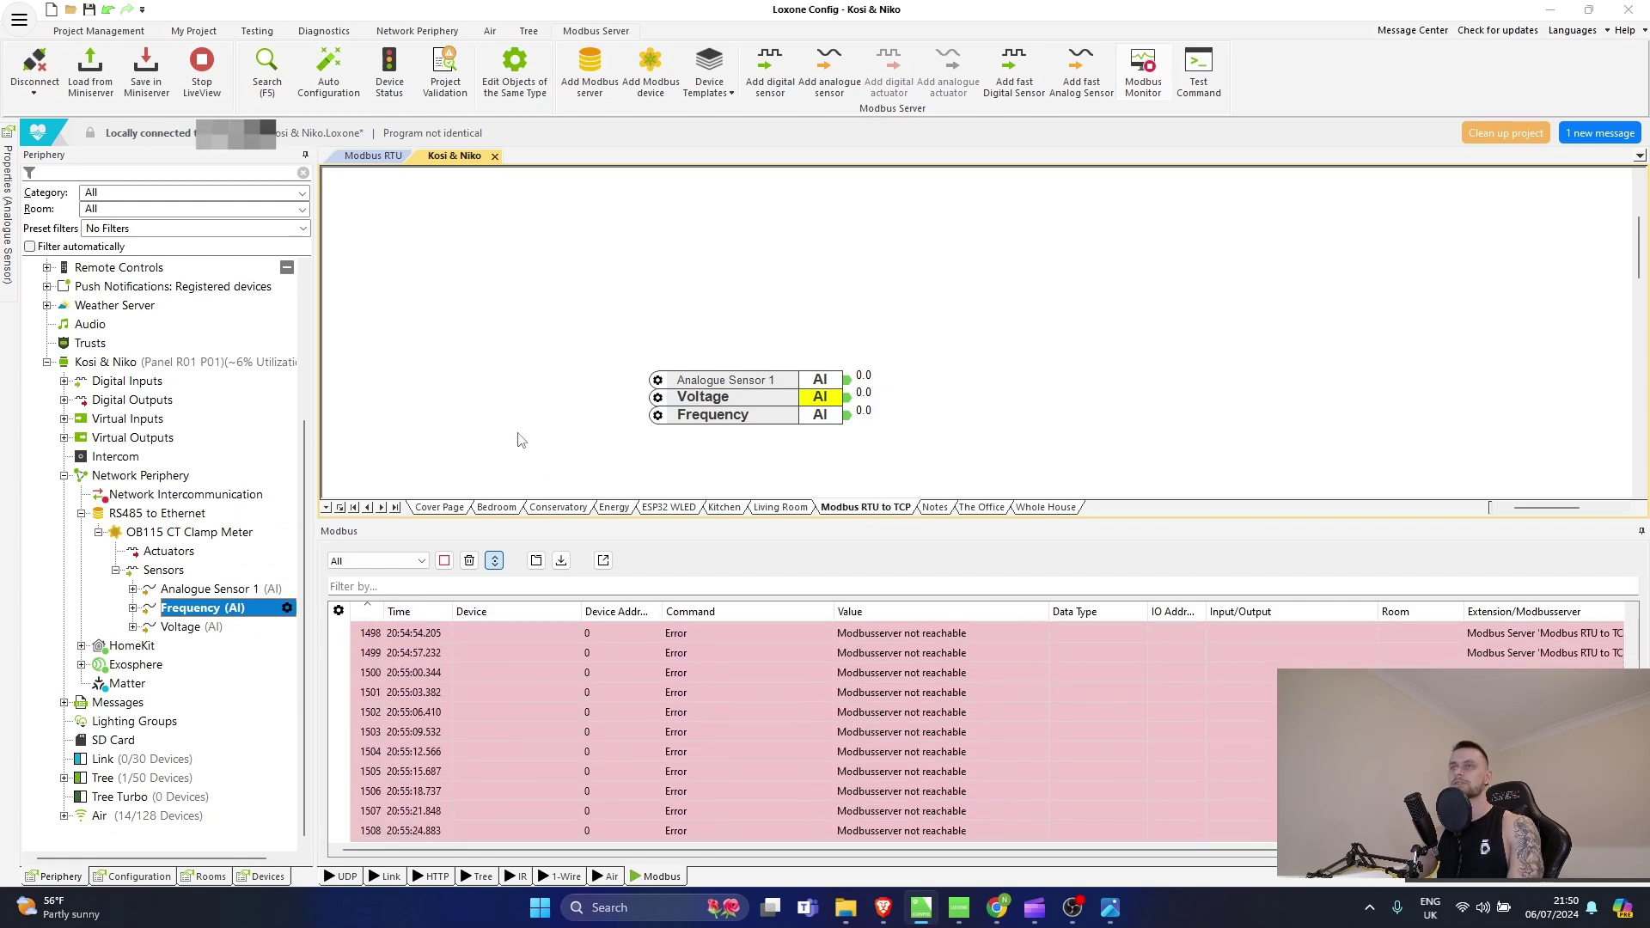
Examine the latest log entries for the Voltage and Frequency sensors of the OB115 CT Clamp Meter
left_click(702, 396)
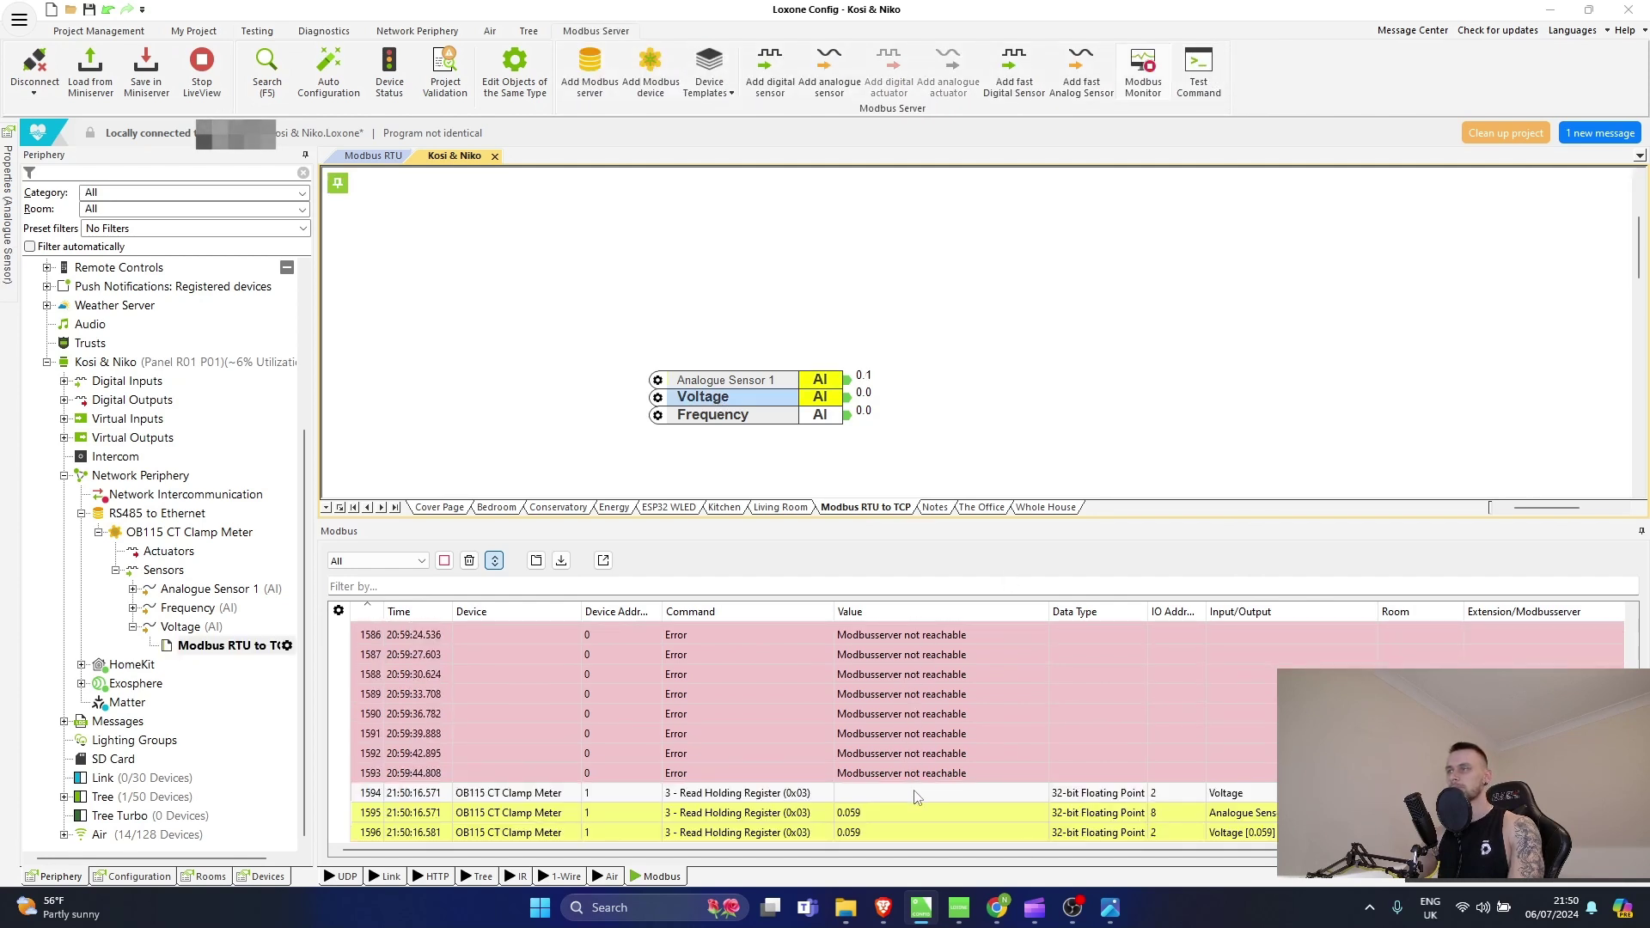
left_click(920, 813)
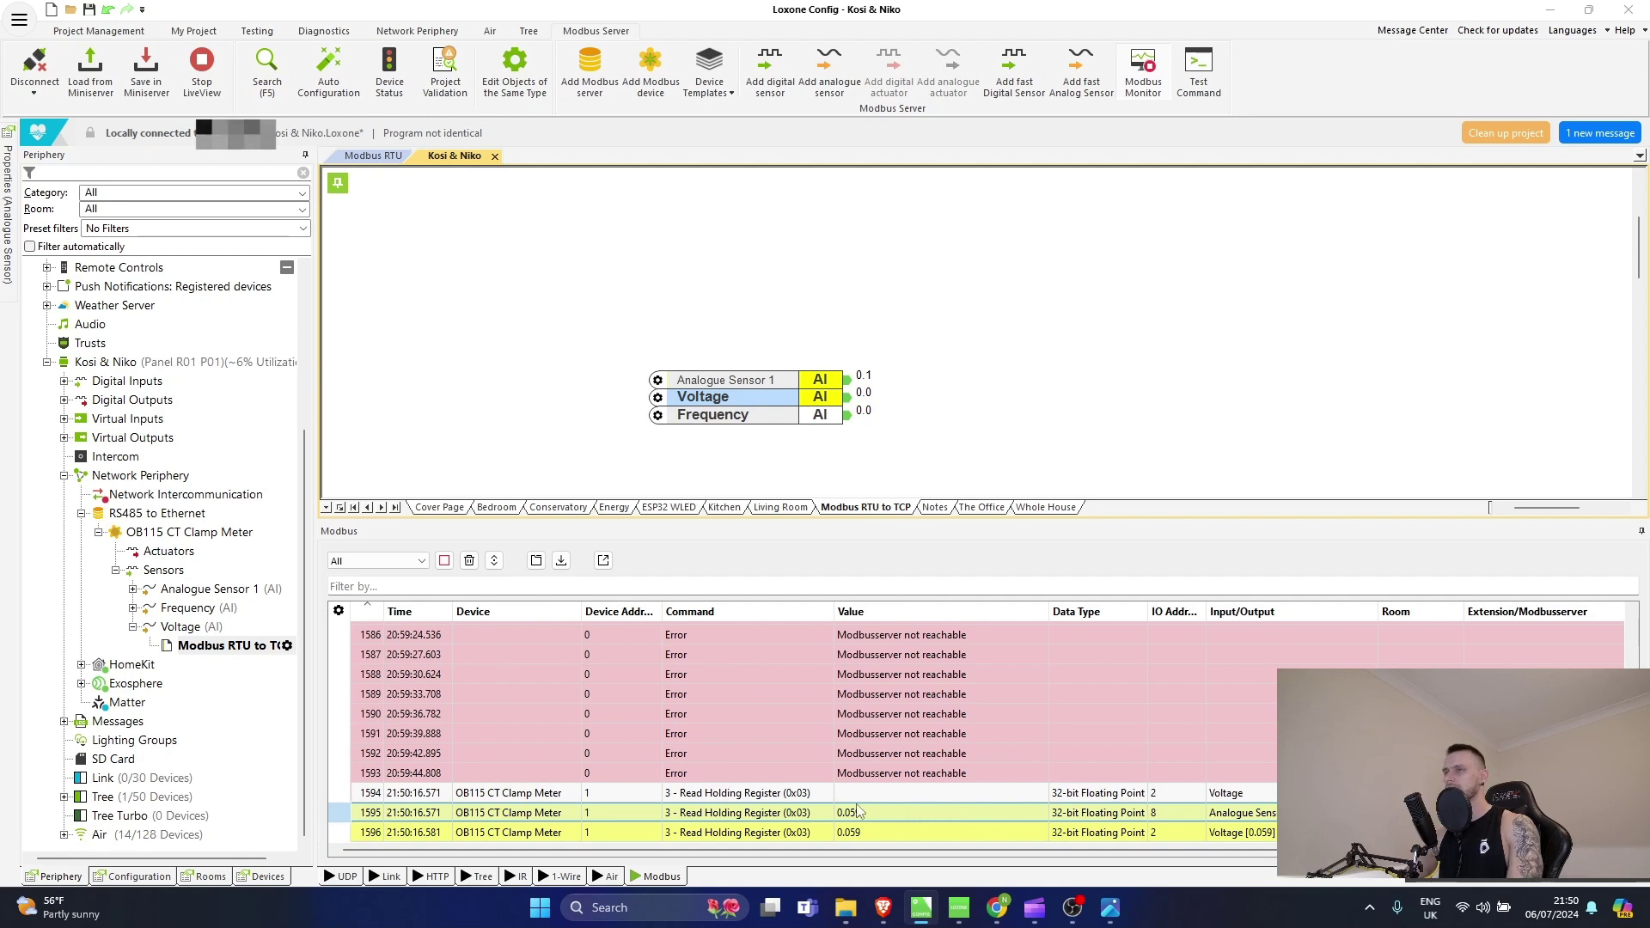
left_click(728, 418)
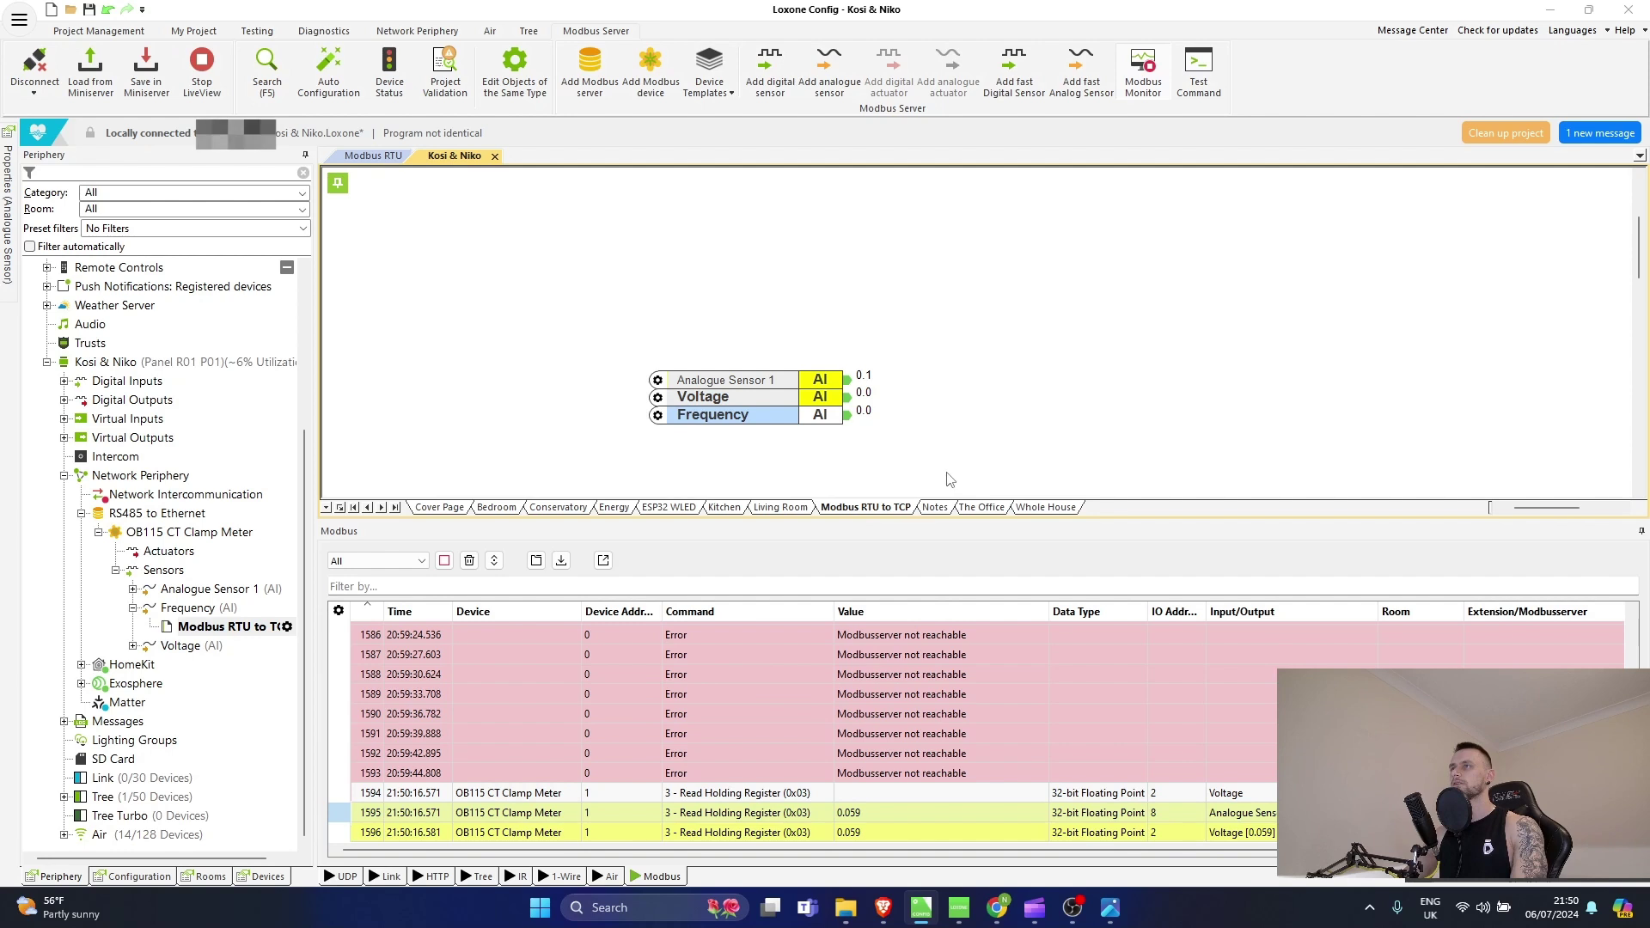
left_click(780, 834)
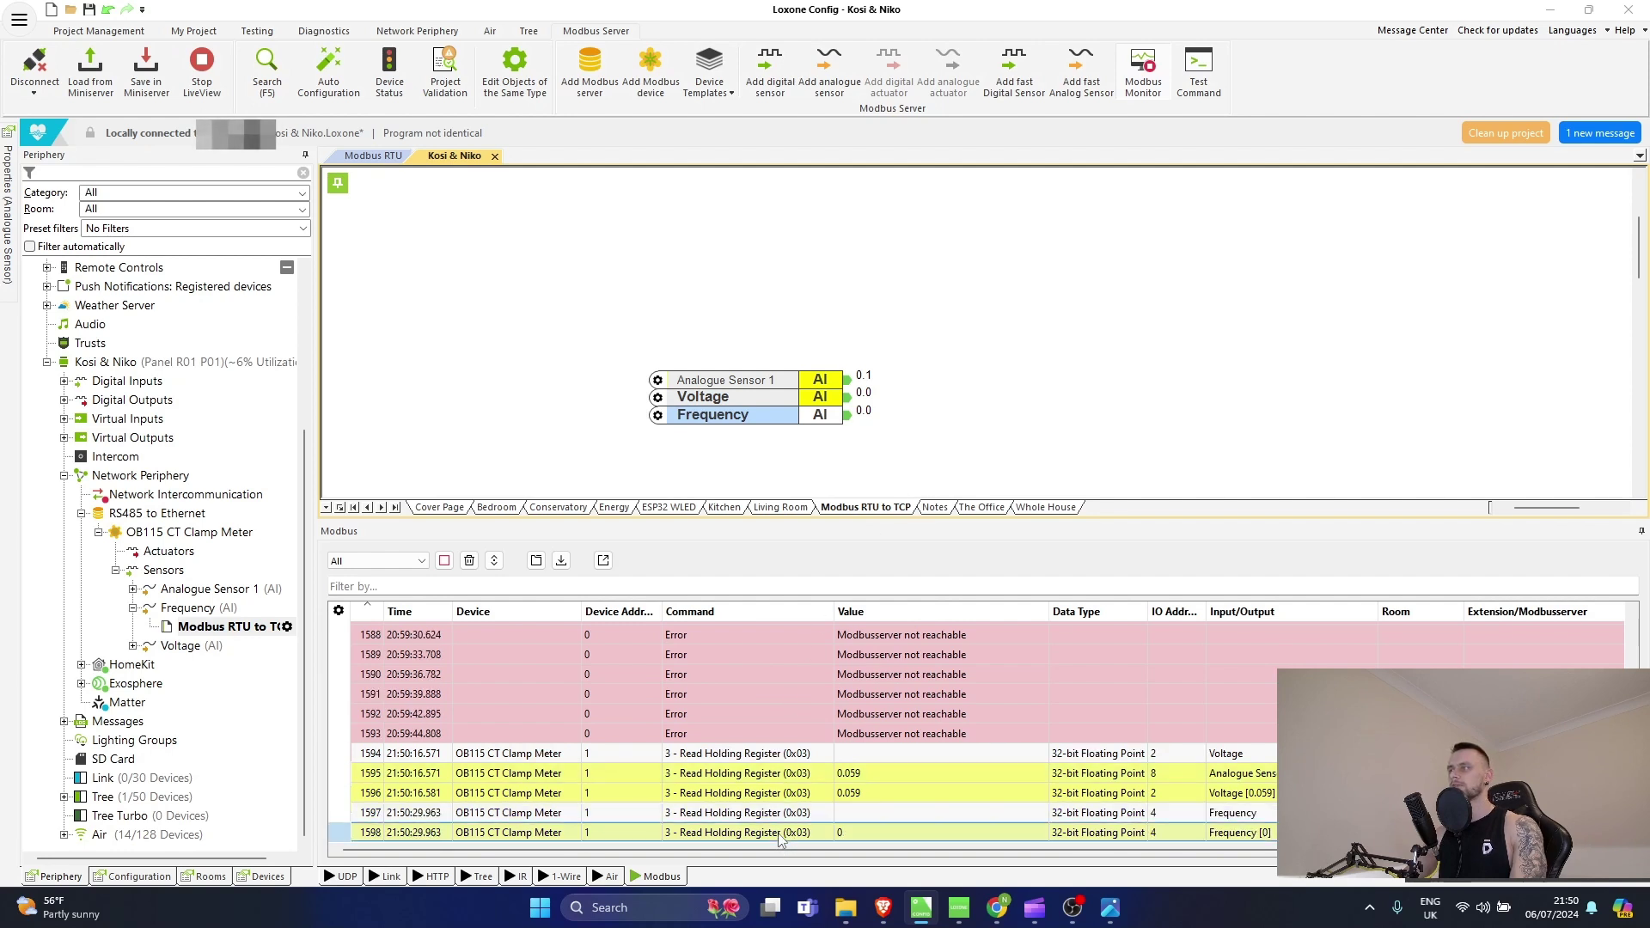
key("Up")
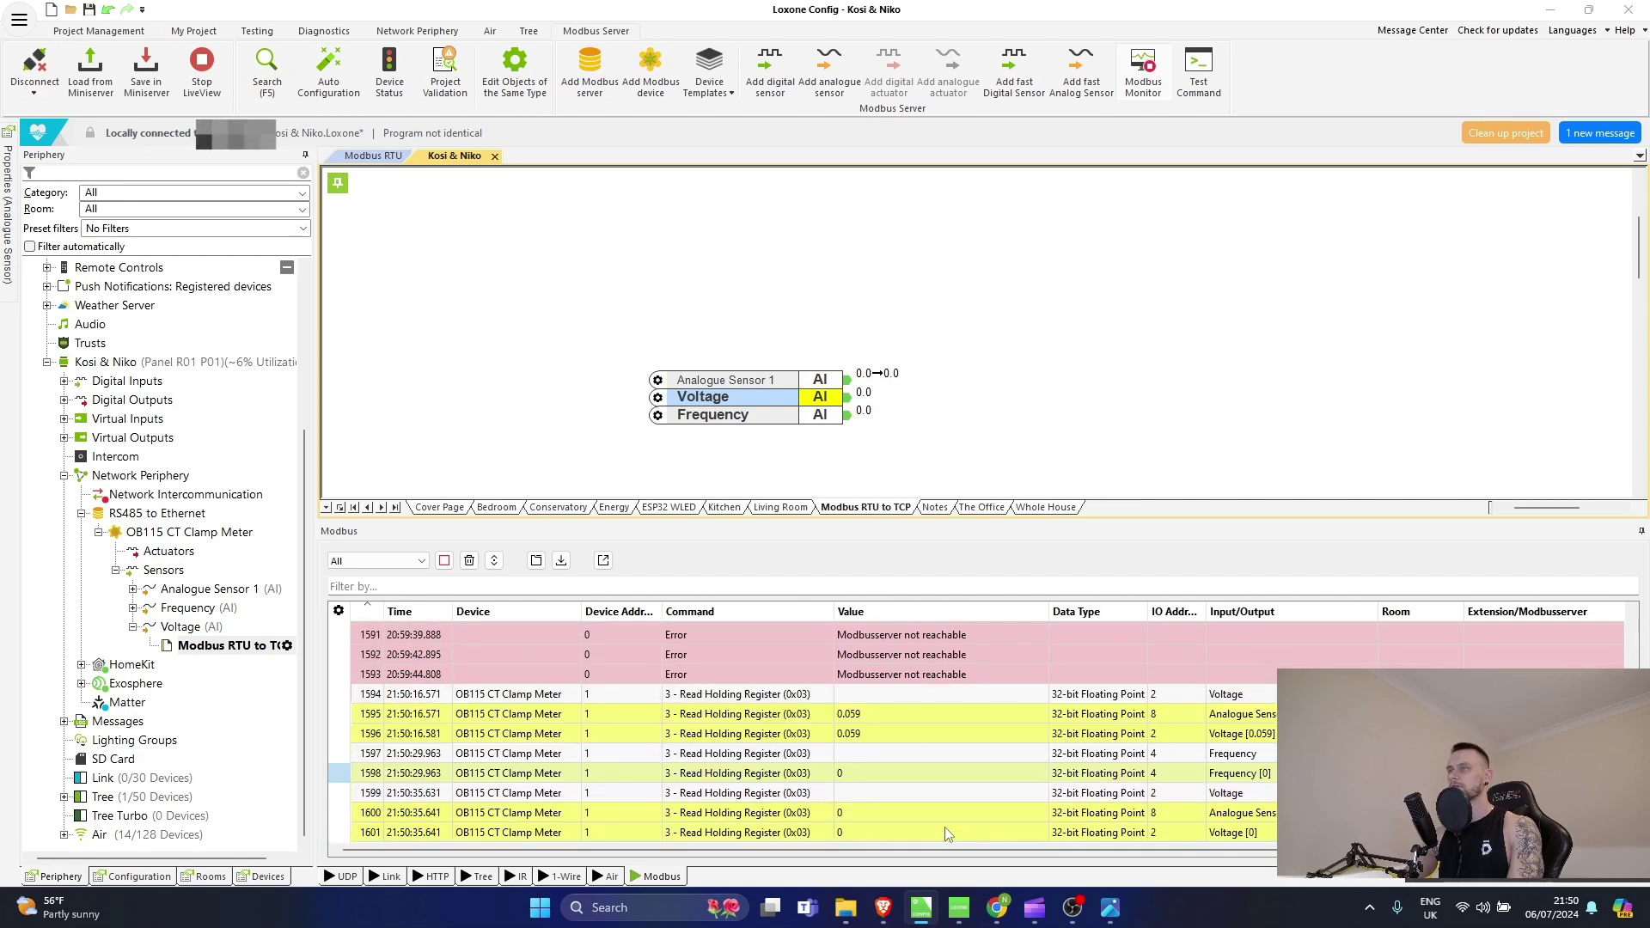
Rename Analogue Sensor 1 on the page to "Active Power"
left_click(773, 379)
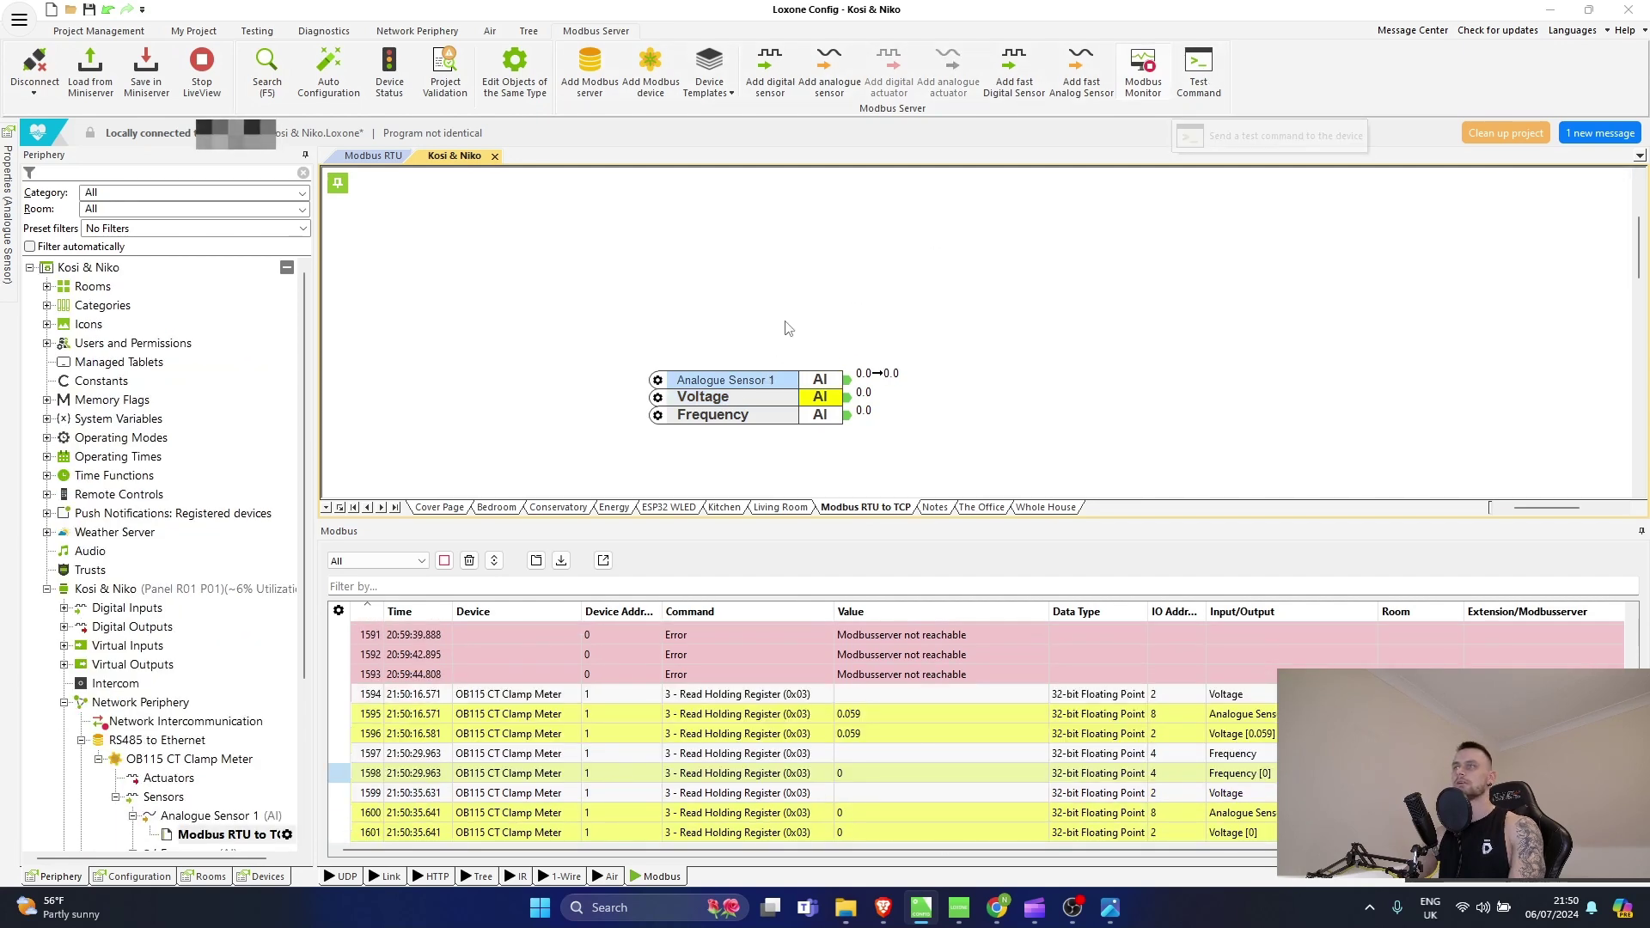
left_click(1070, 178)
type("Active Power")
key("Return")
left_click(630, 306)
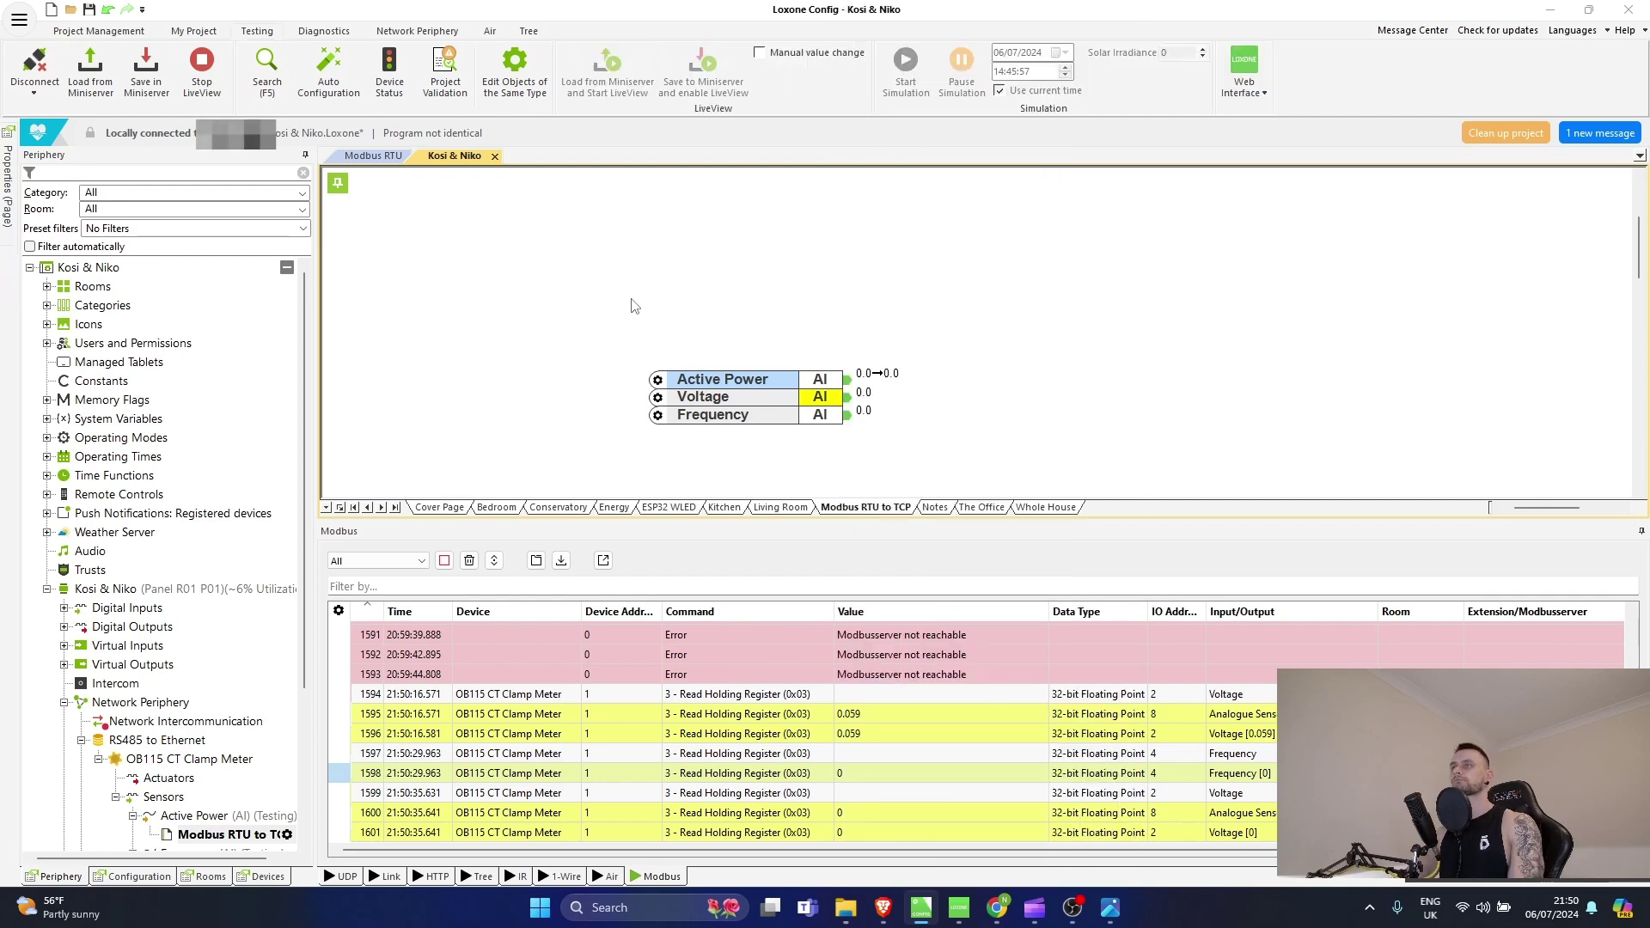
Compare the Active Power, Voltage and Frequency sensors with their values and IO addresses in the Modbus log
left_click(758, 383)
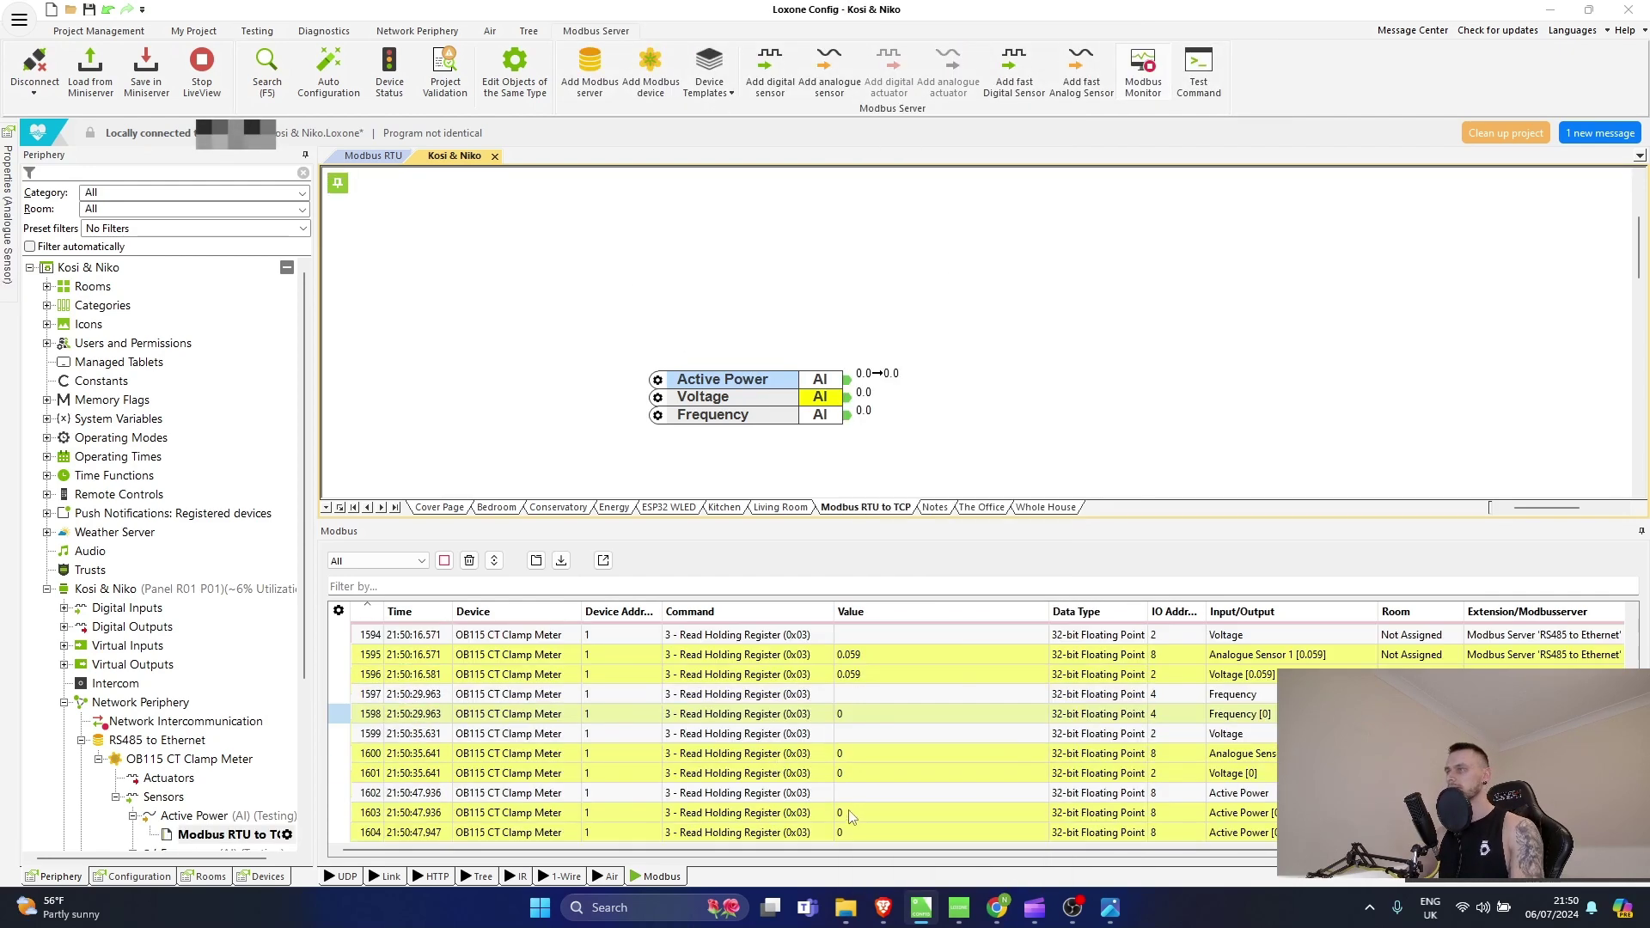
left_click(895, 754)
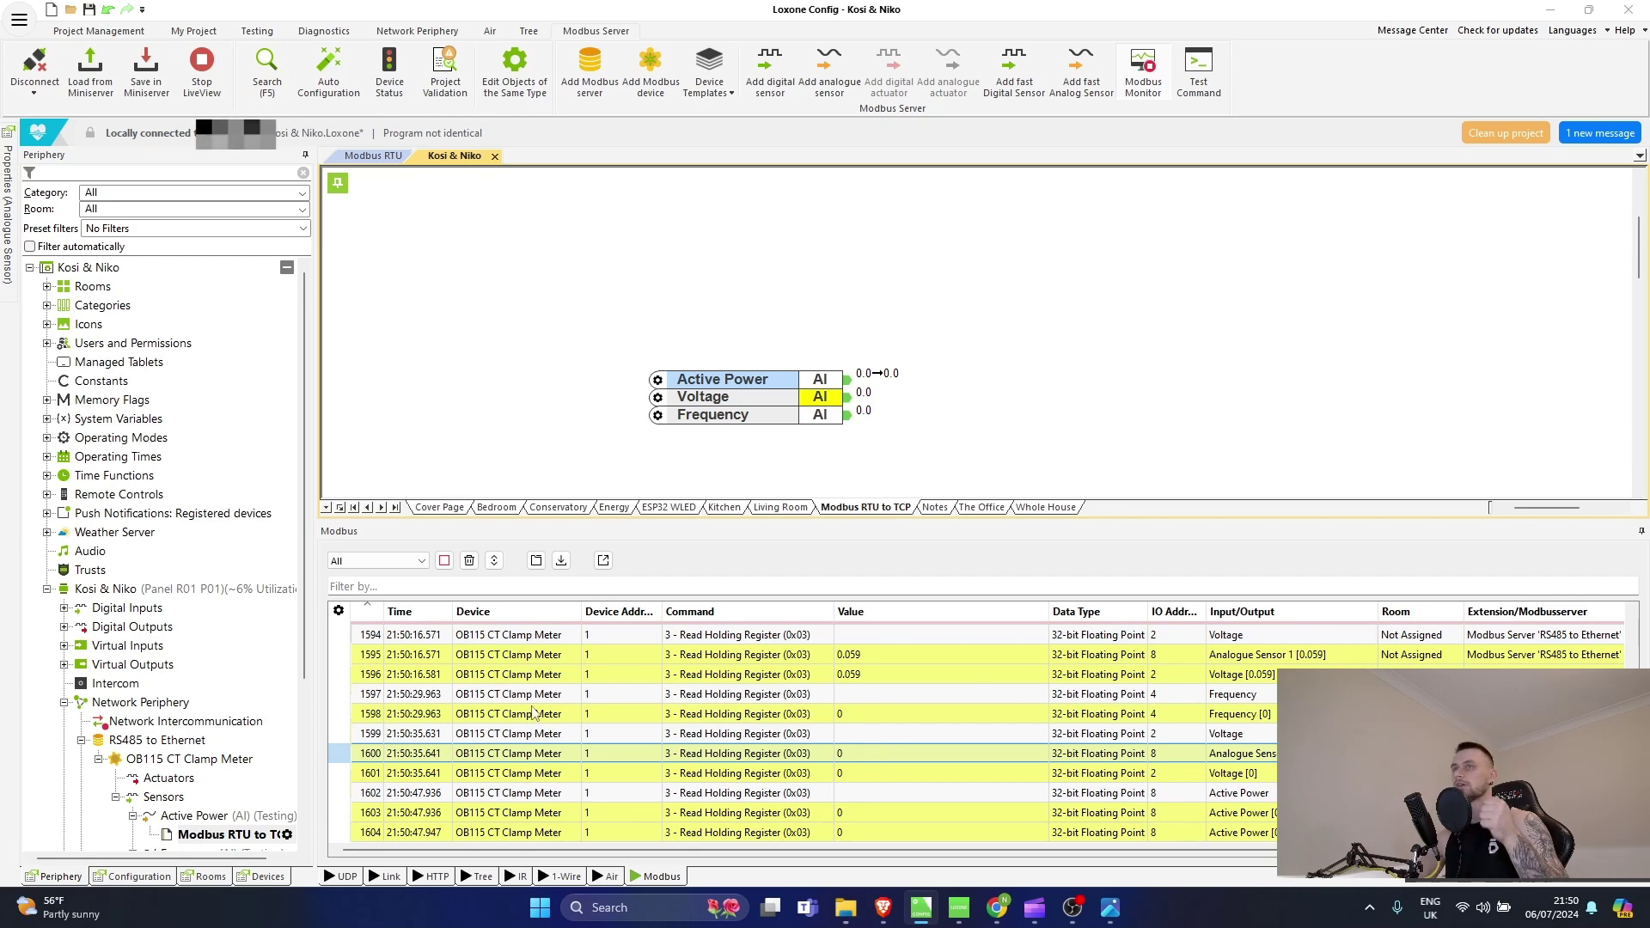
scroll(198, 726, "down", 4)
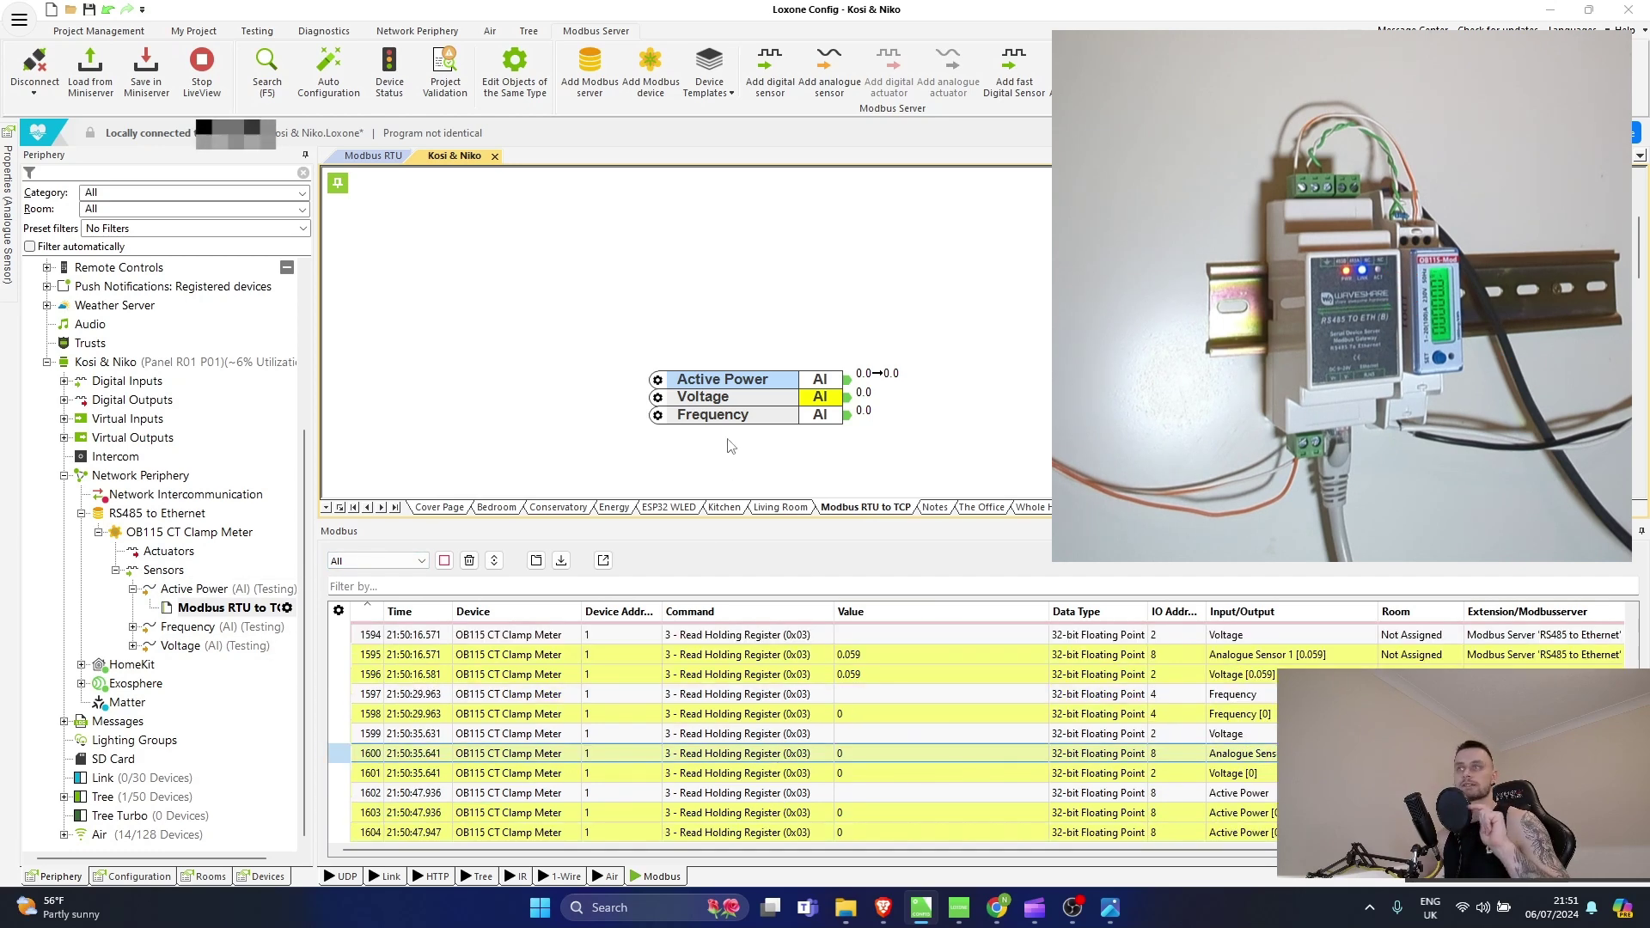
left_click(580, 374)
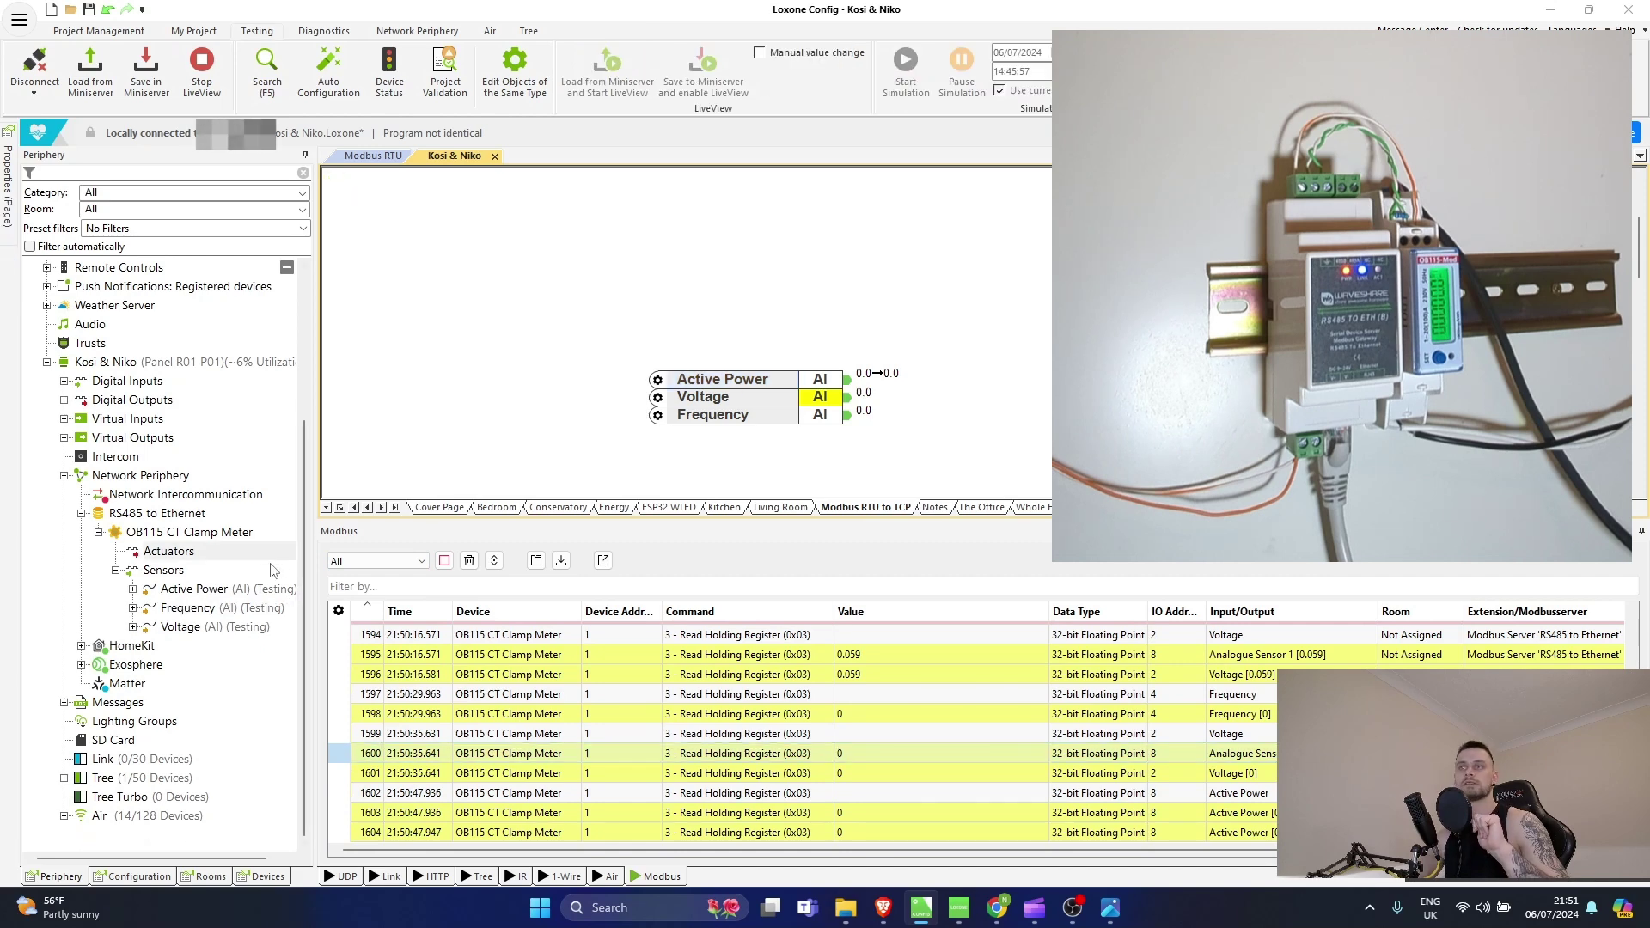
left_click(268, 609)
scroll(827, 746, "up", 1)
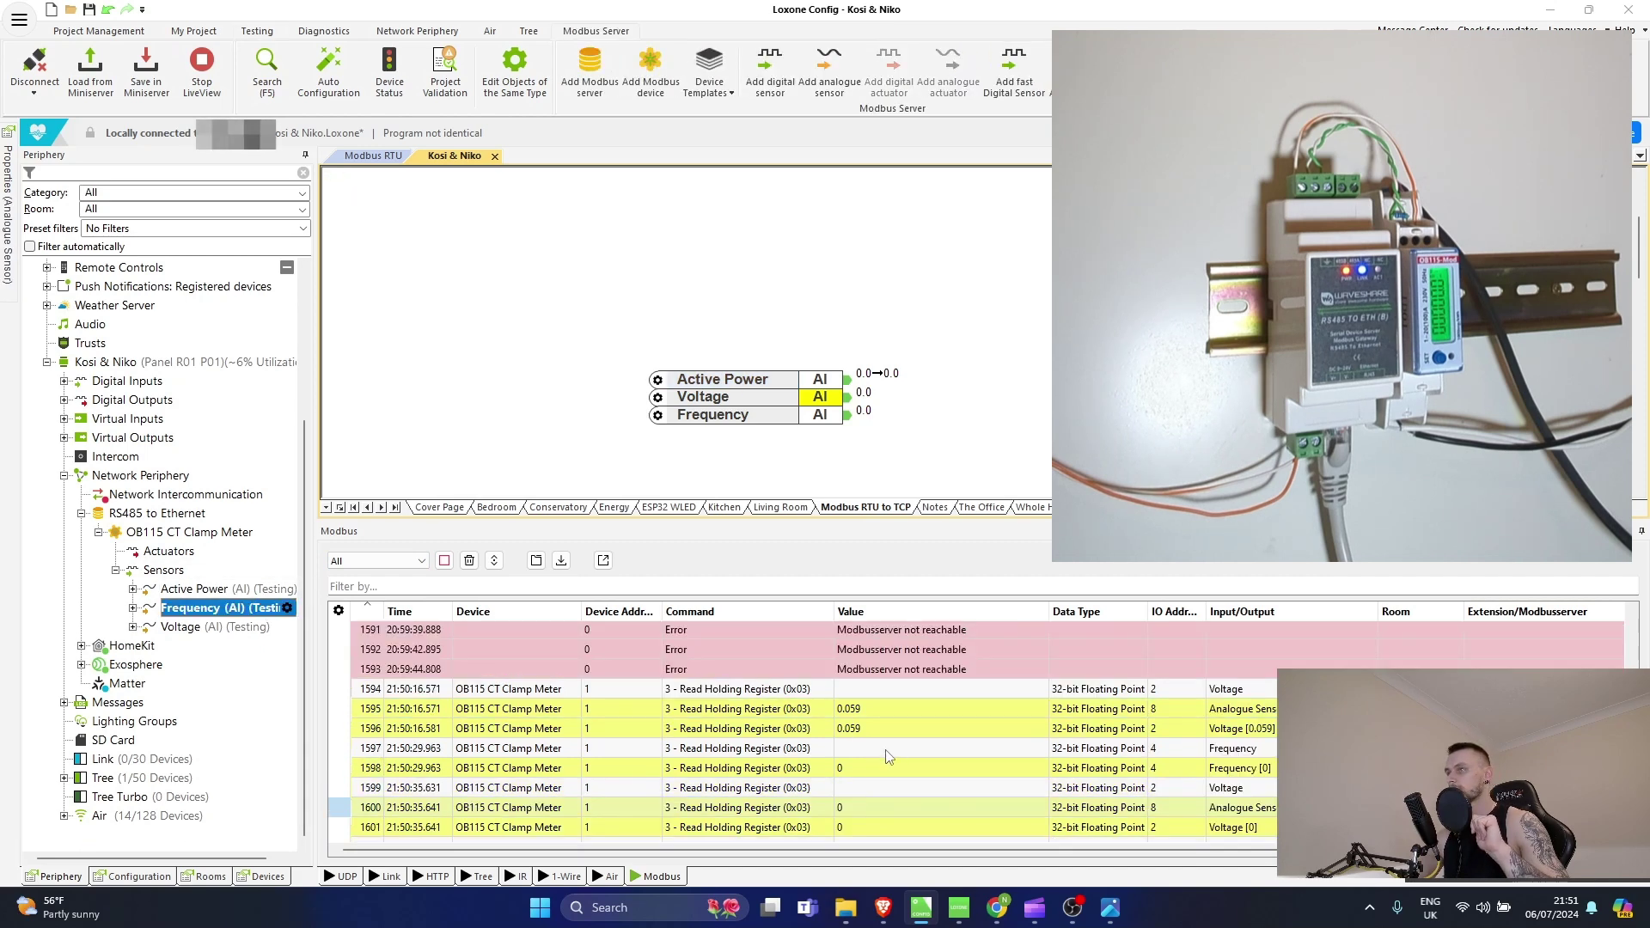
left_click(868, 733)
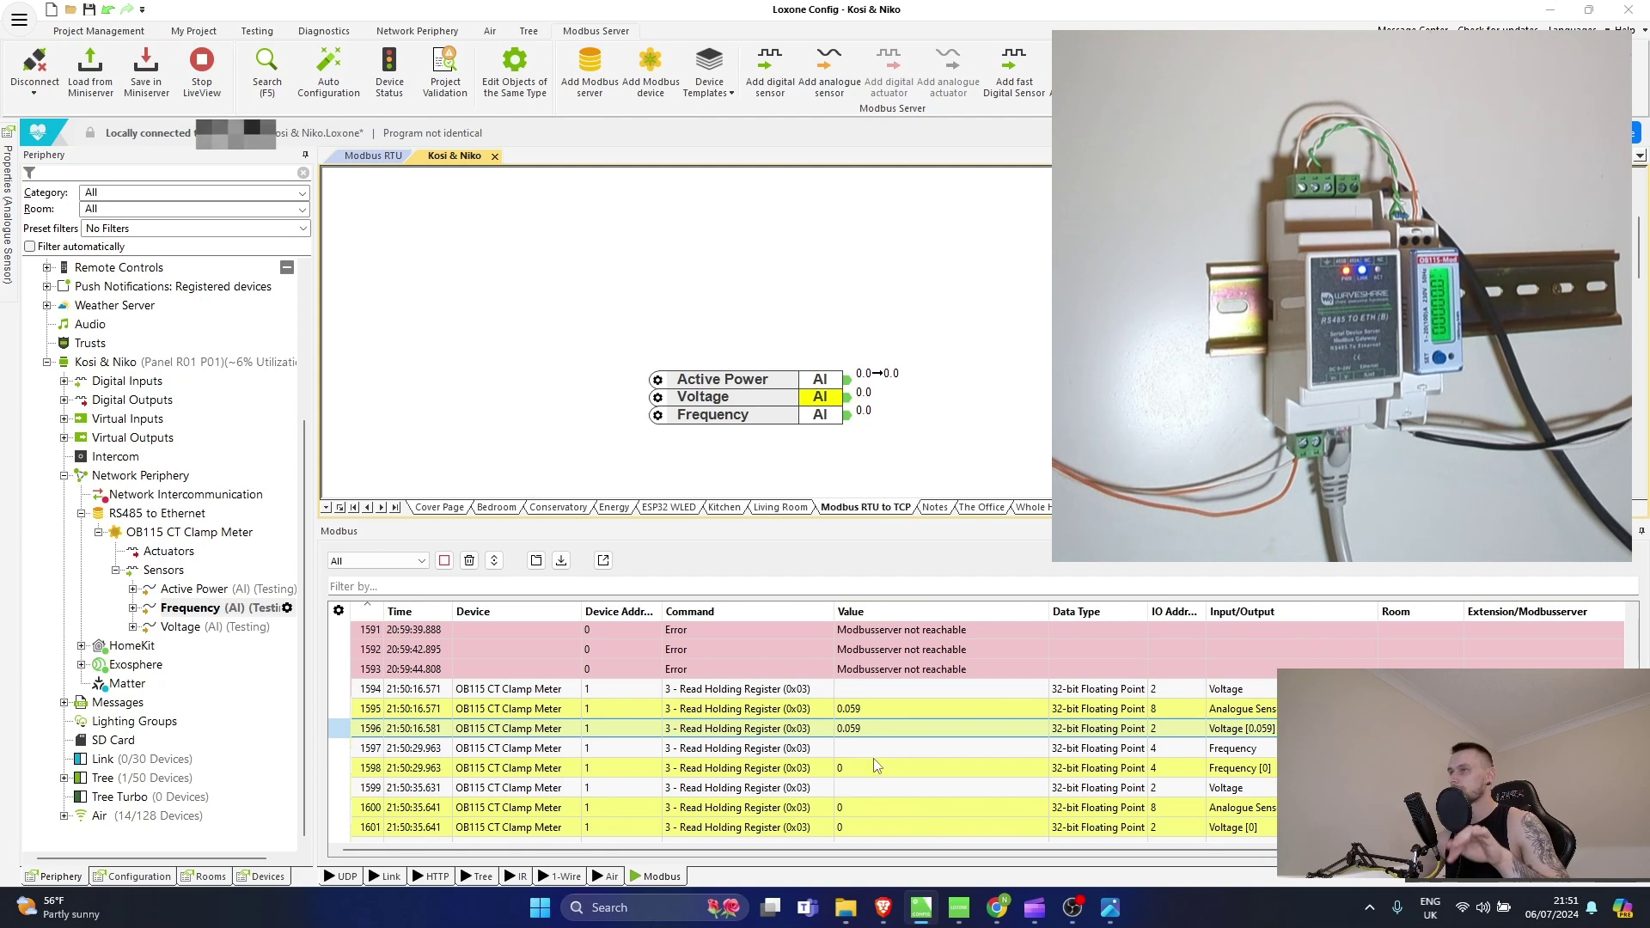
left_click(896, 831)
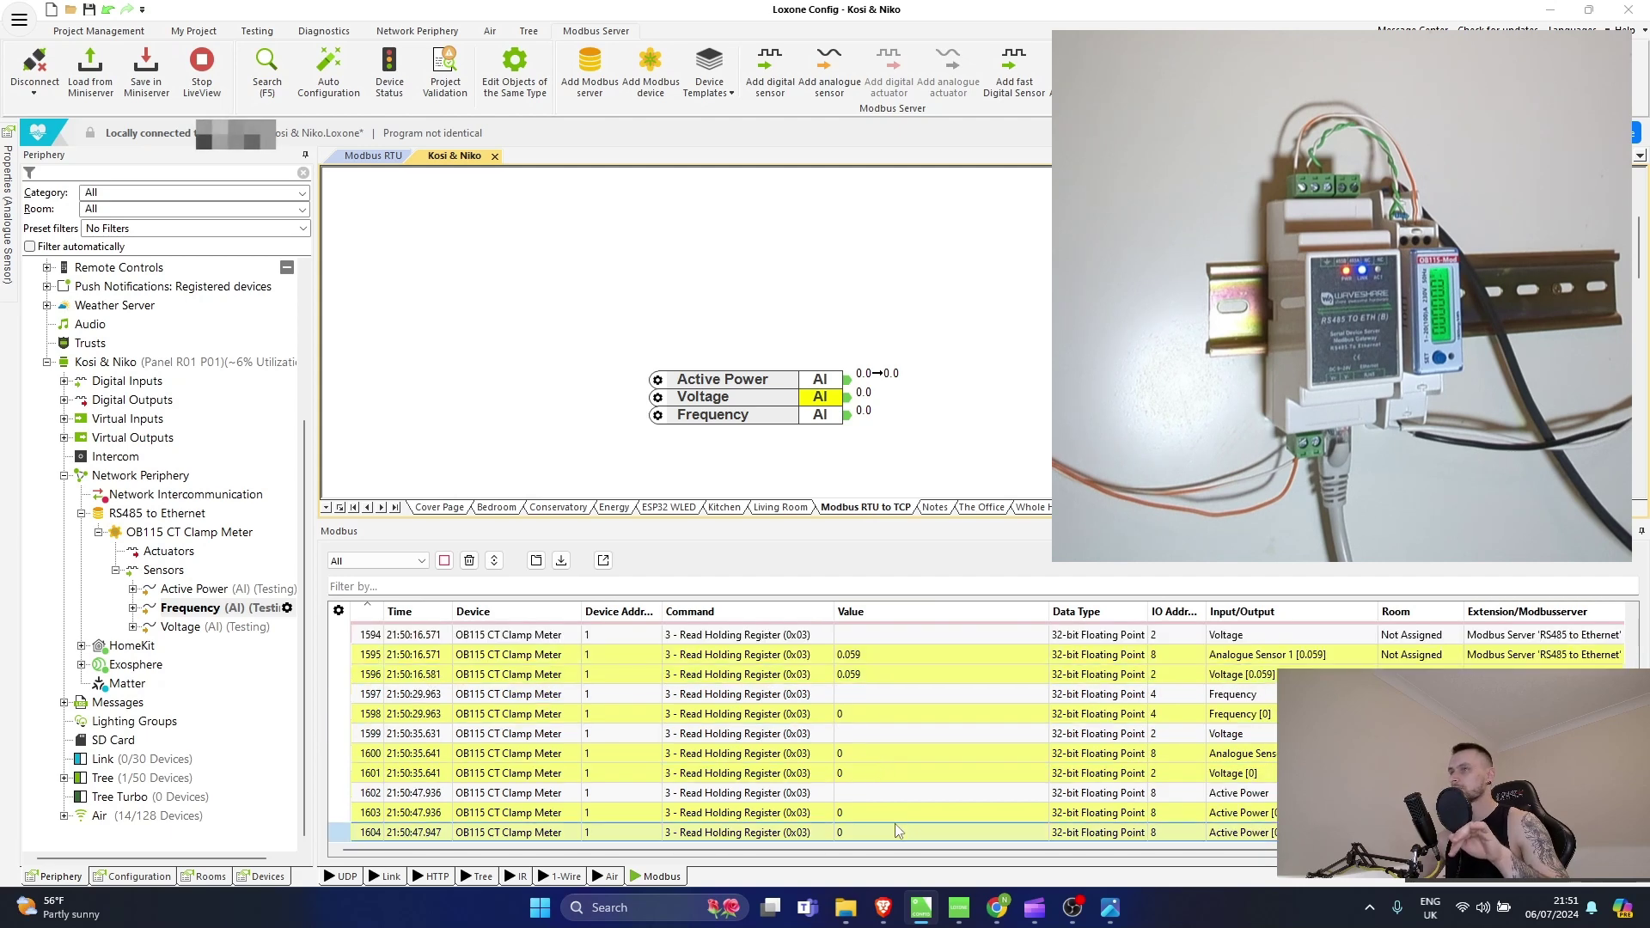
left_click(782, 380)
left_click(791, 402)
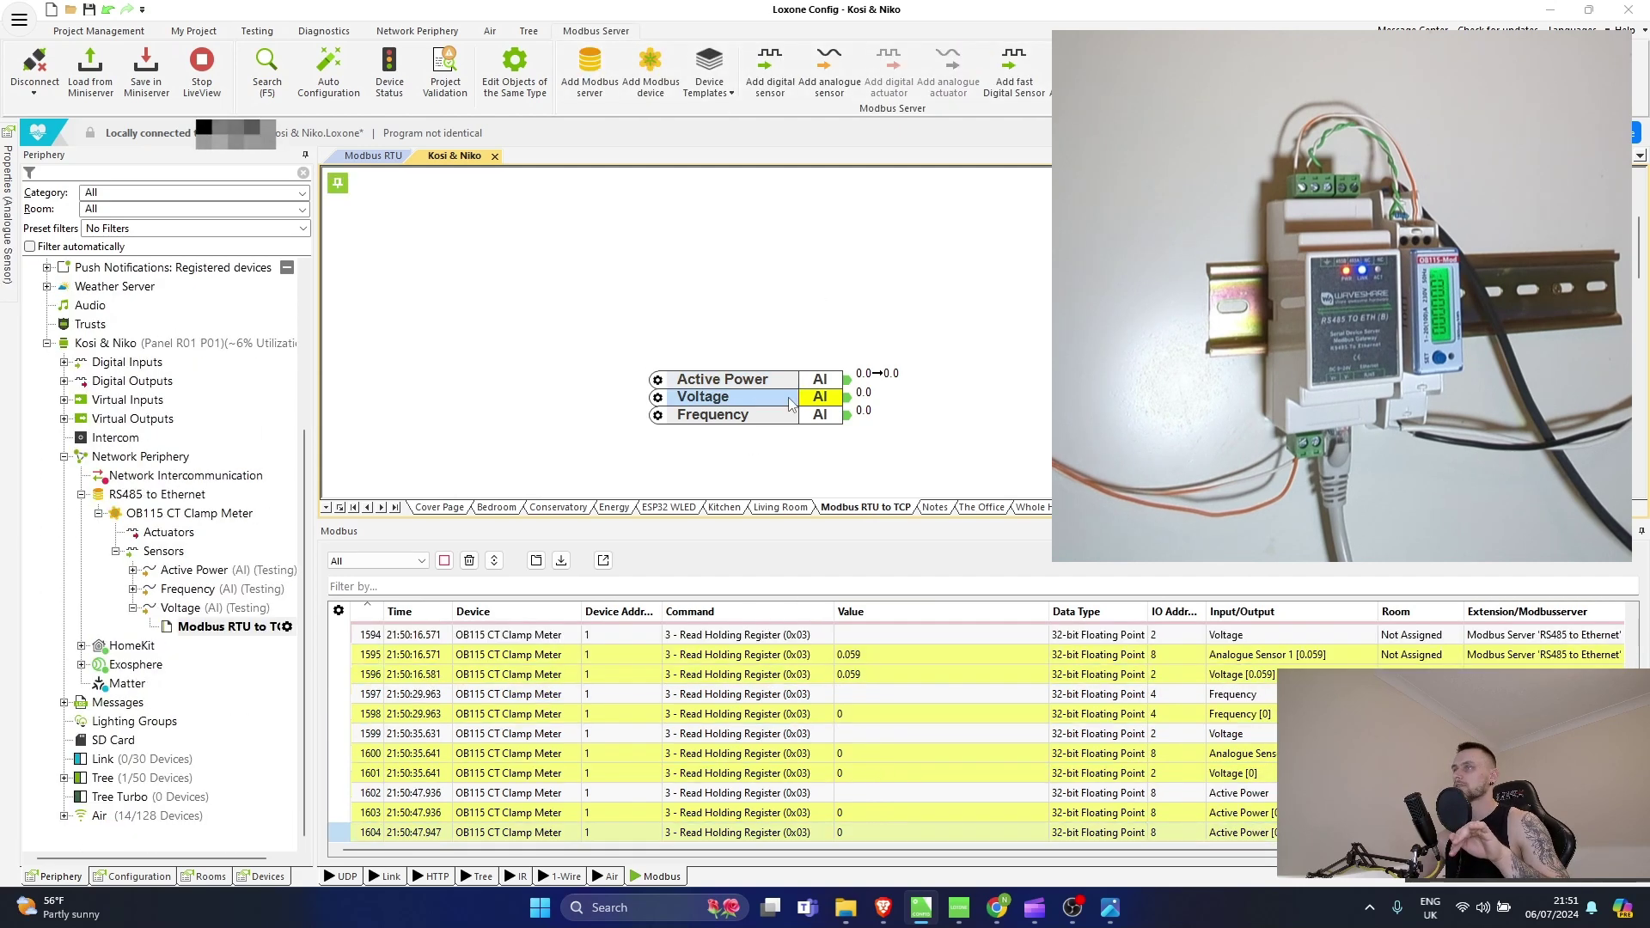
left_click(816, 416)
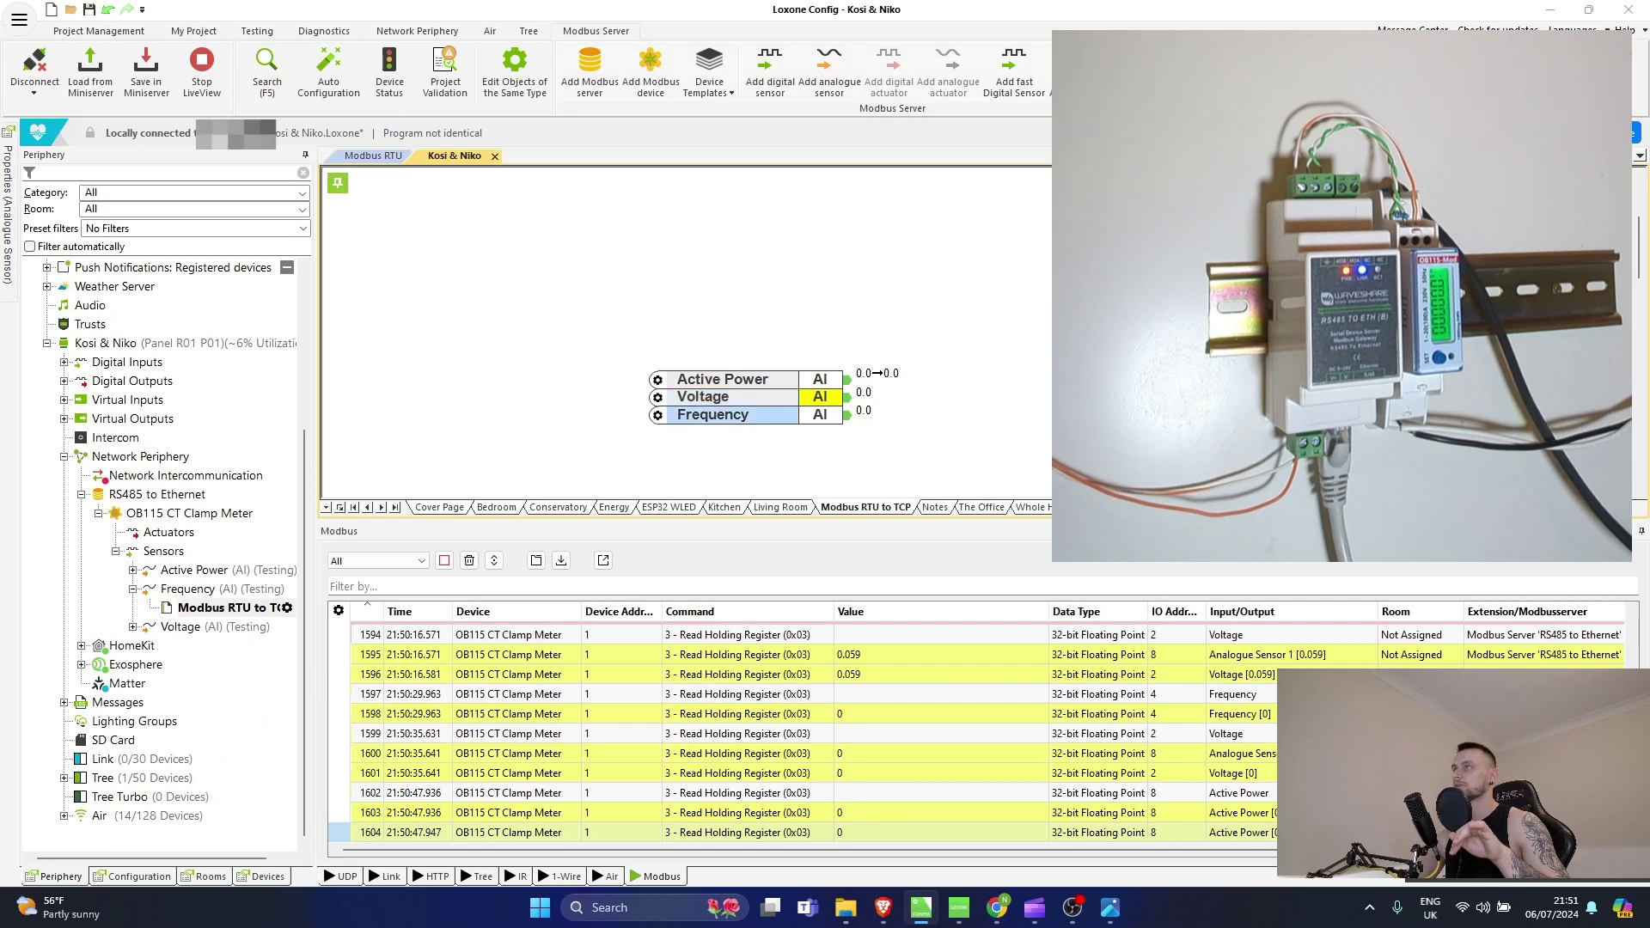
left_click(946, 831)
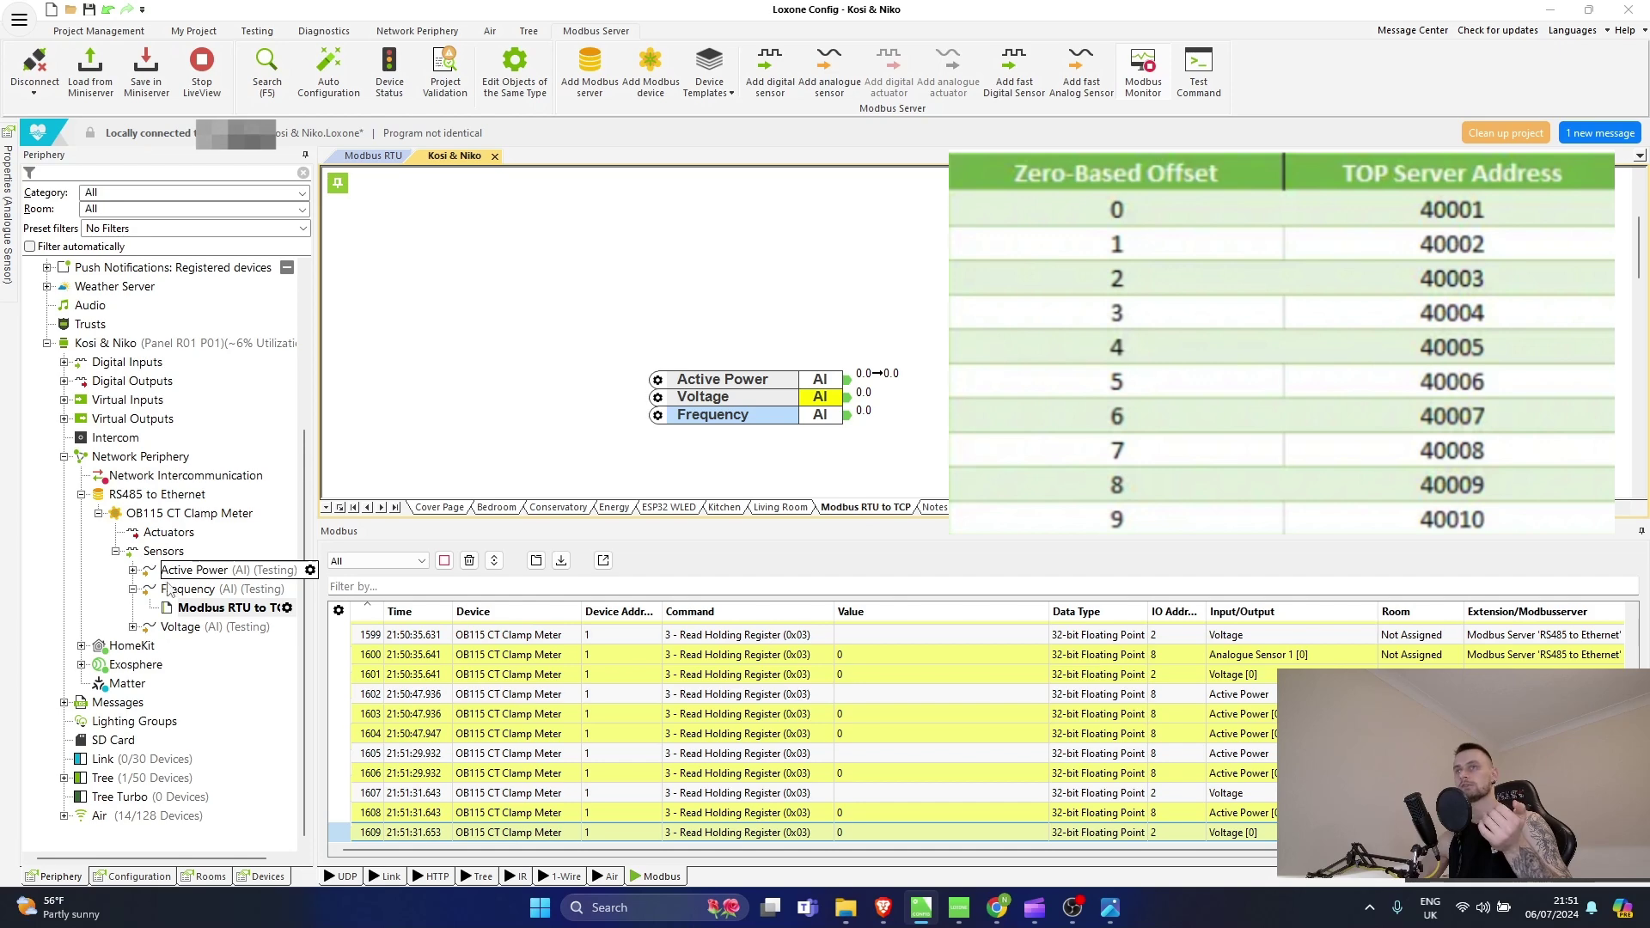
Set the Voltage sensor's IO address to 1 and check its new entries in the Modbus log
left_click(273, 627)
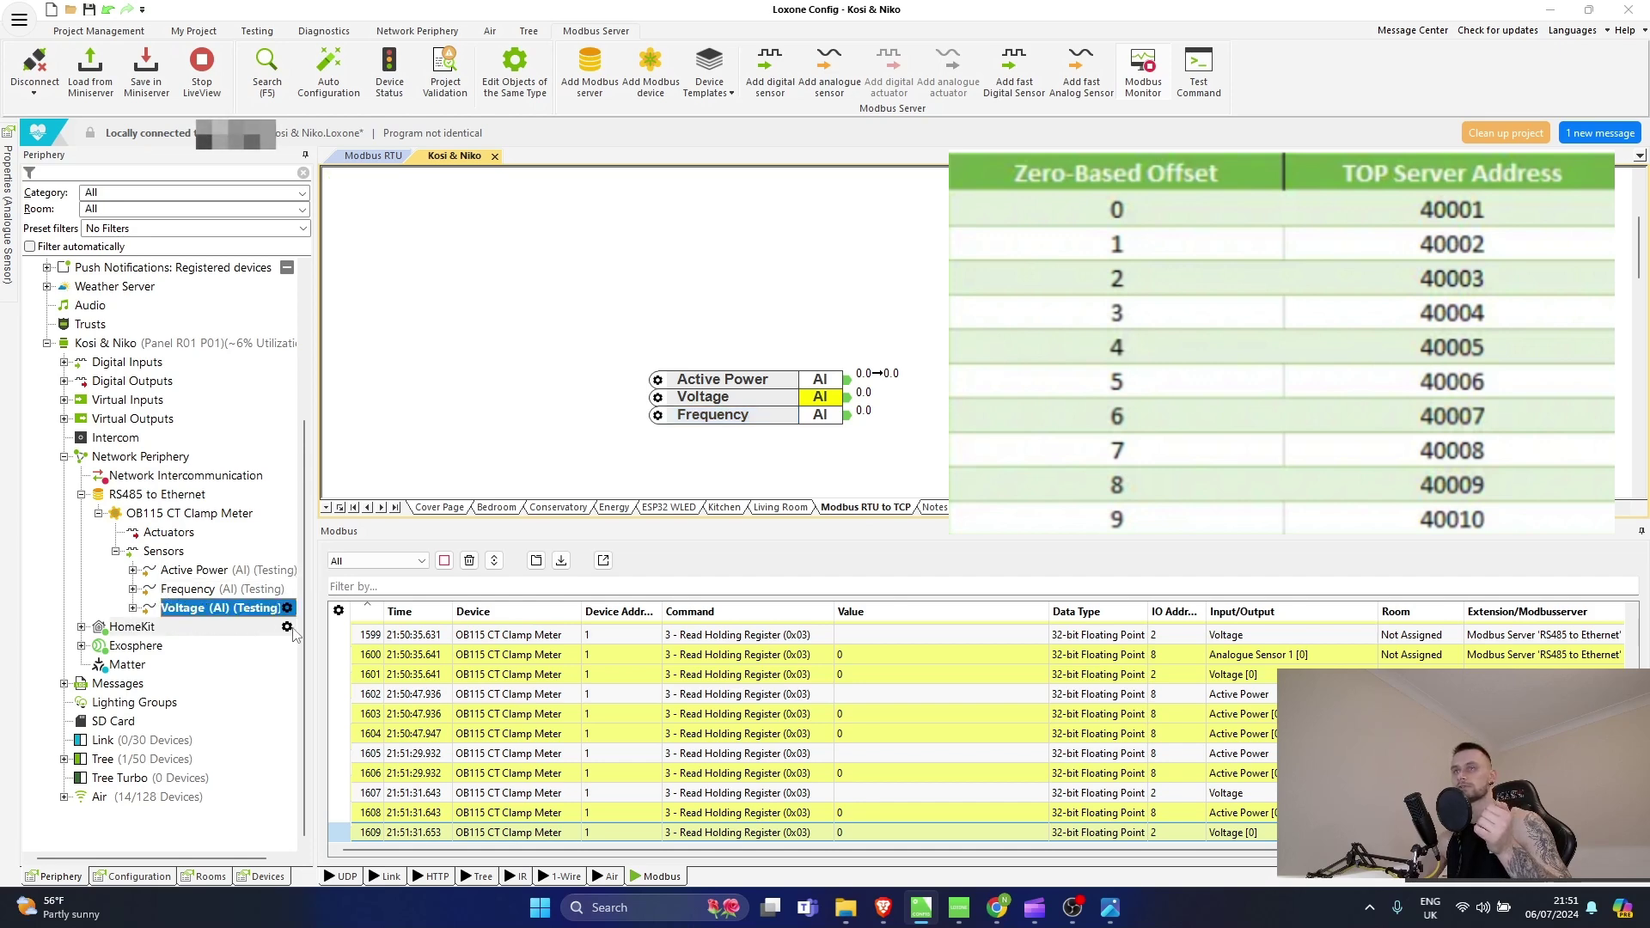
left_click(288, 608)
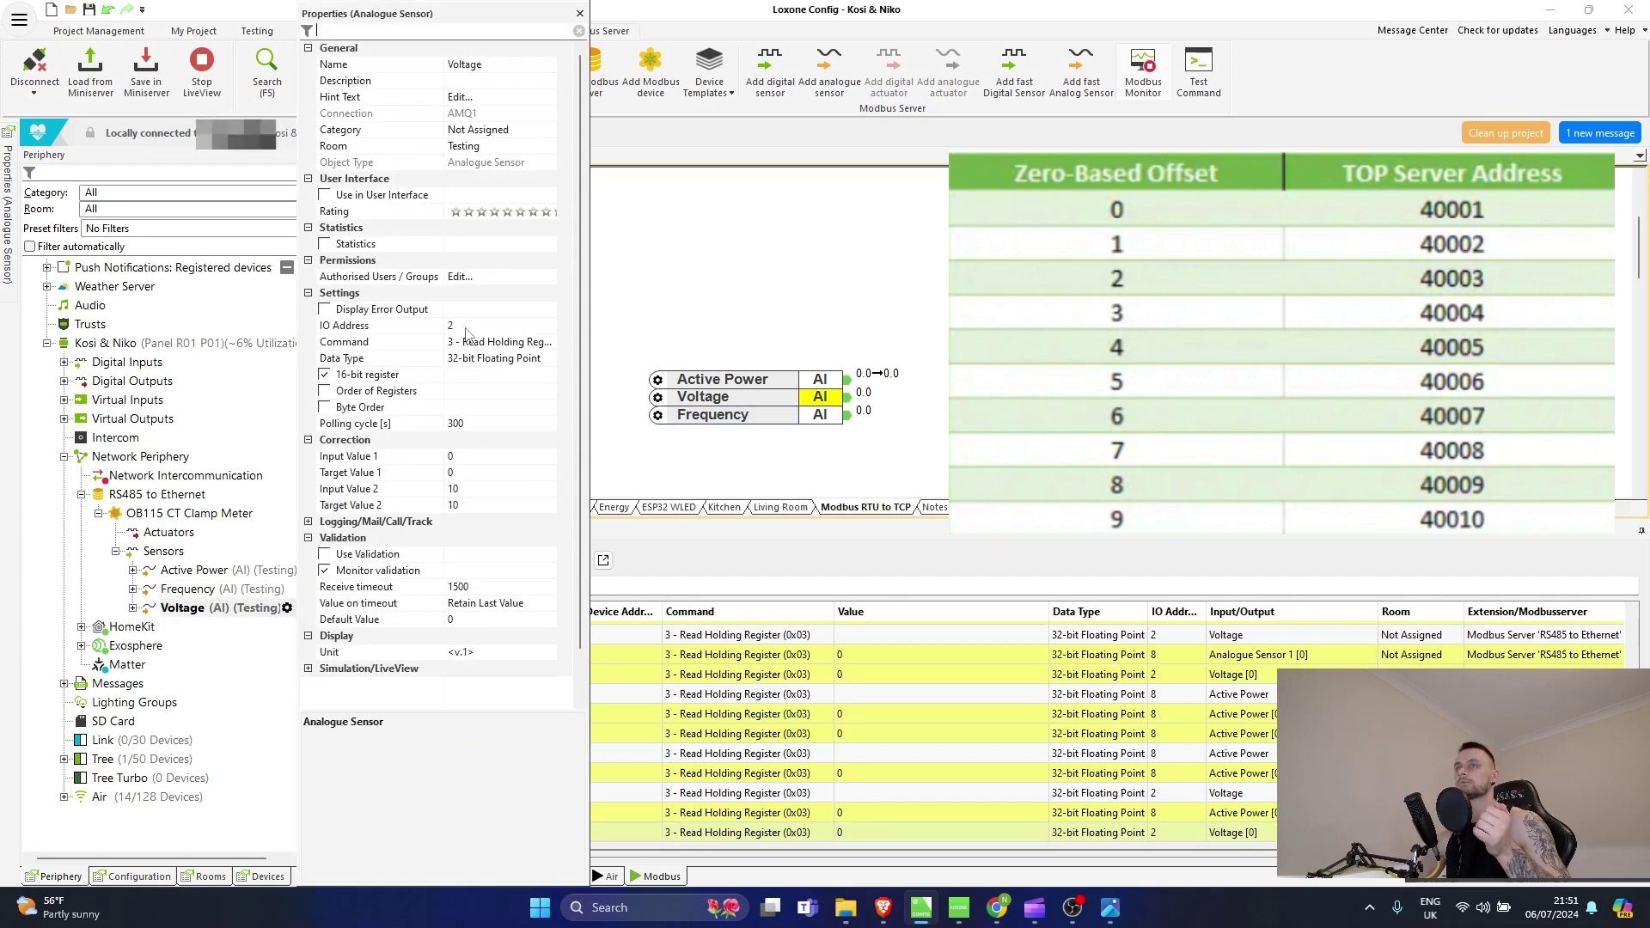
left_click(424, 327)
type("1")
key("Return")
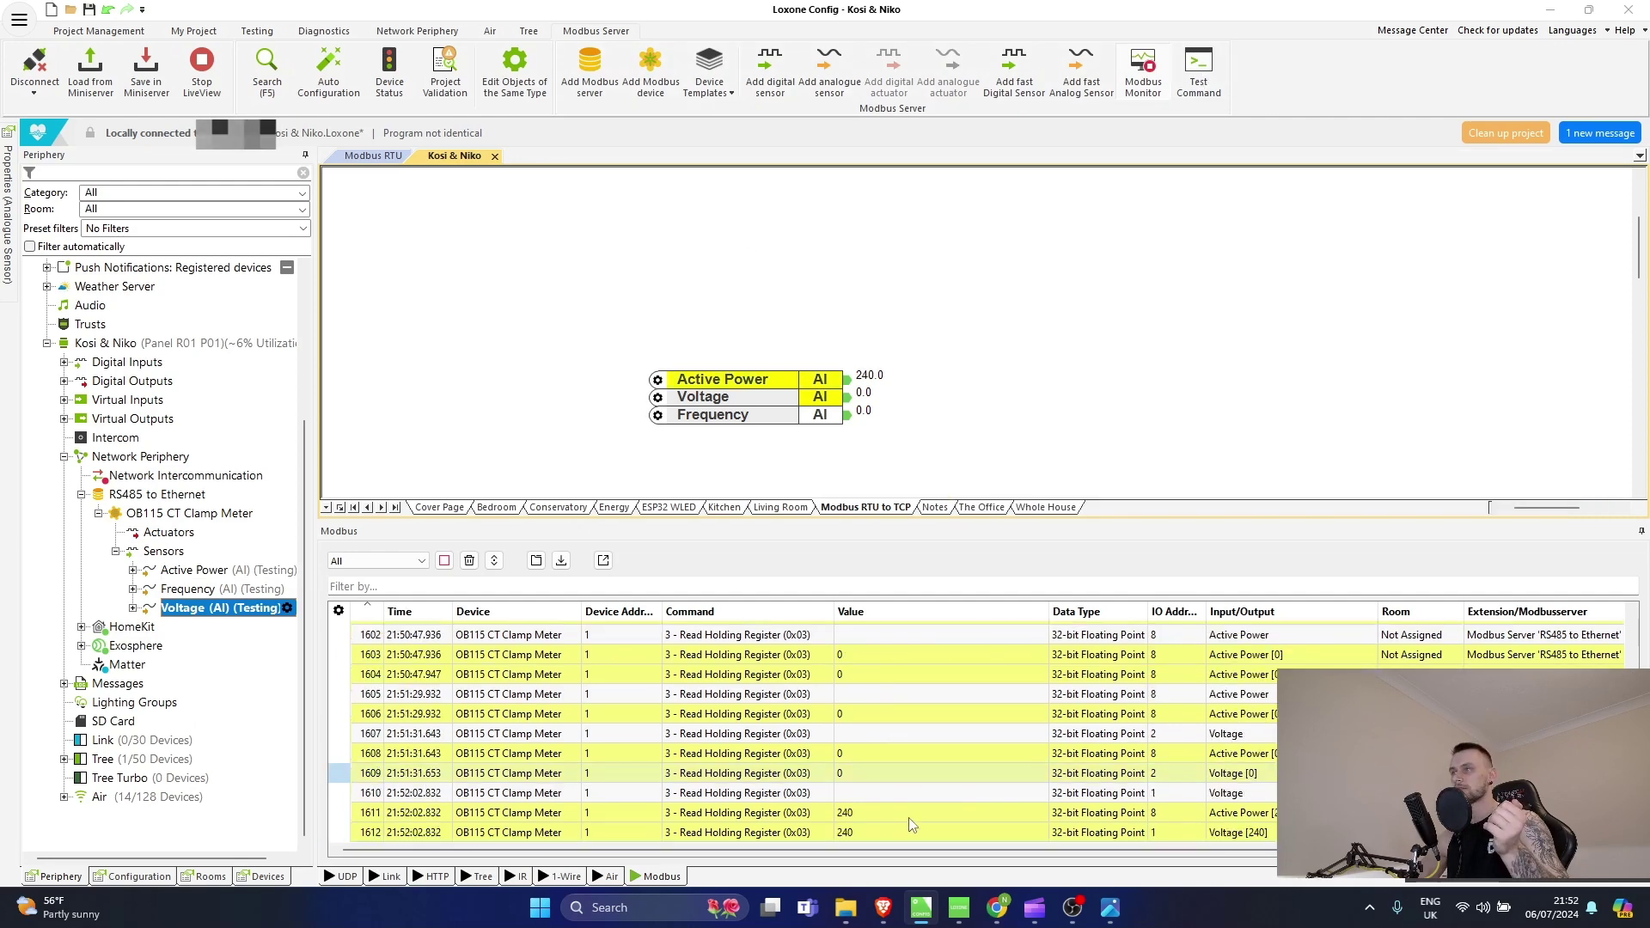
left_click(875, 817)
left_click(870, 834)
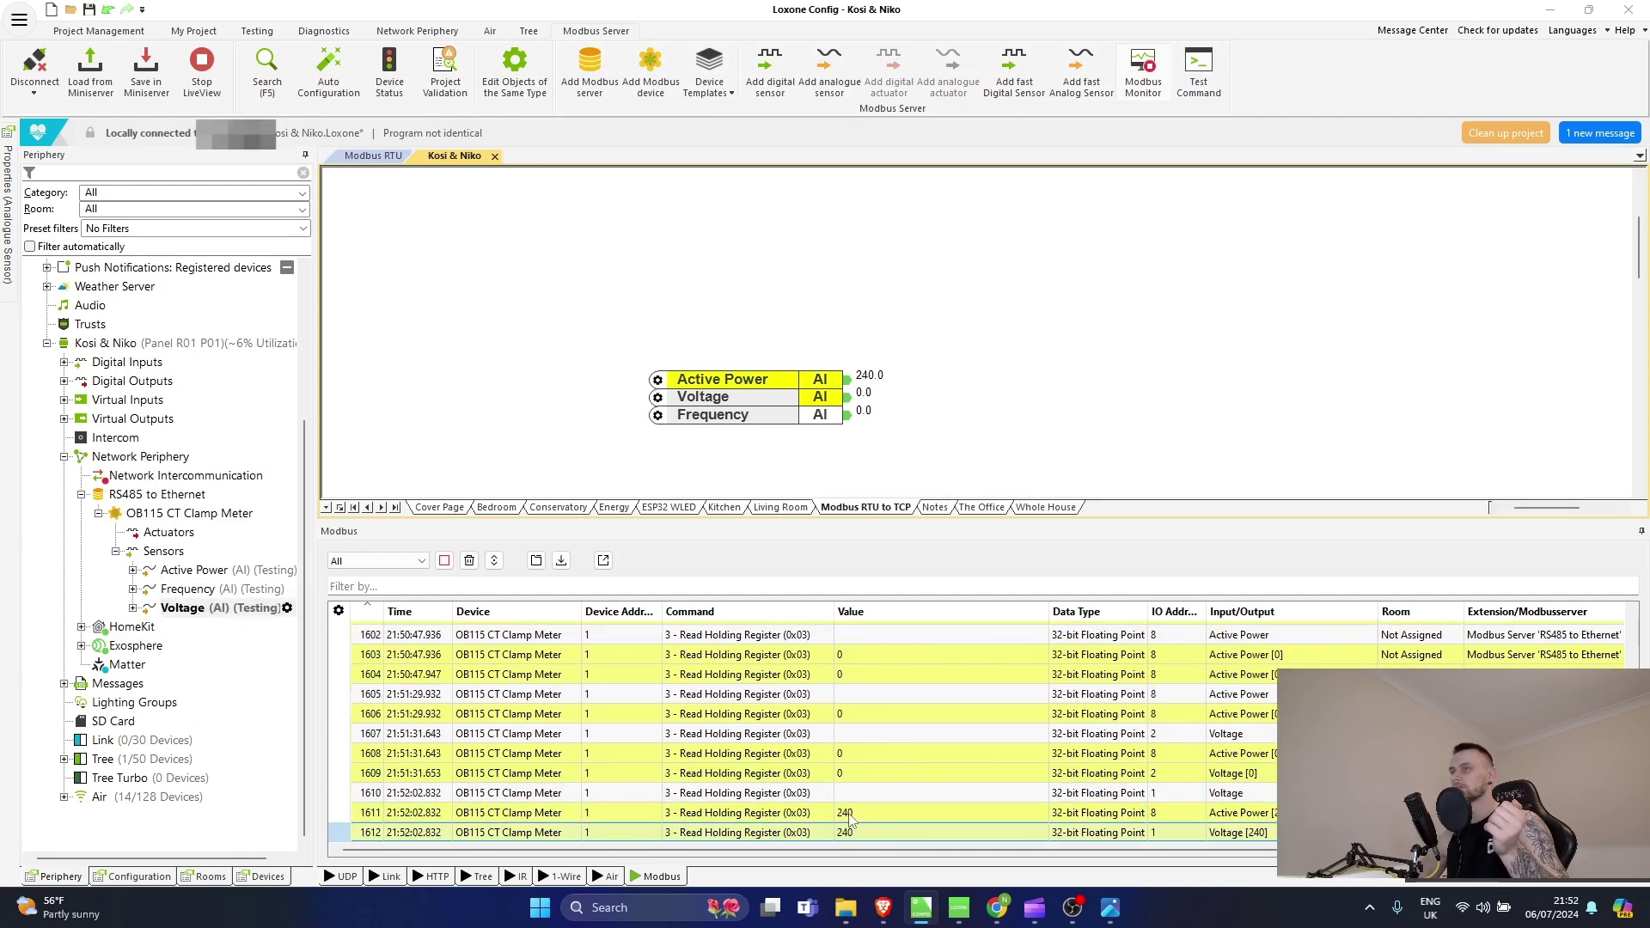
Set the Frequency sensor's IO address to 3 and Active Power's to 7, and save the program in the Miniserver
left_click(191, 589)
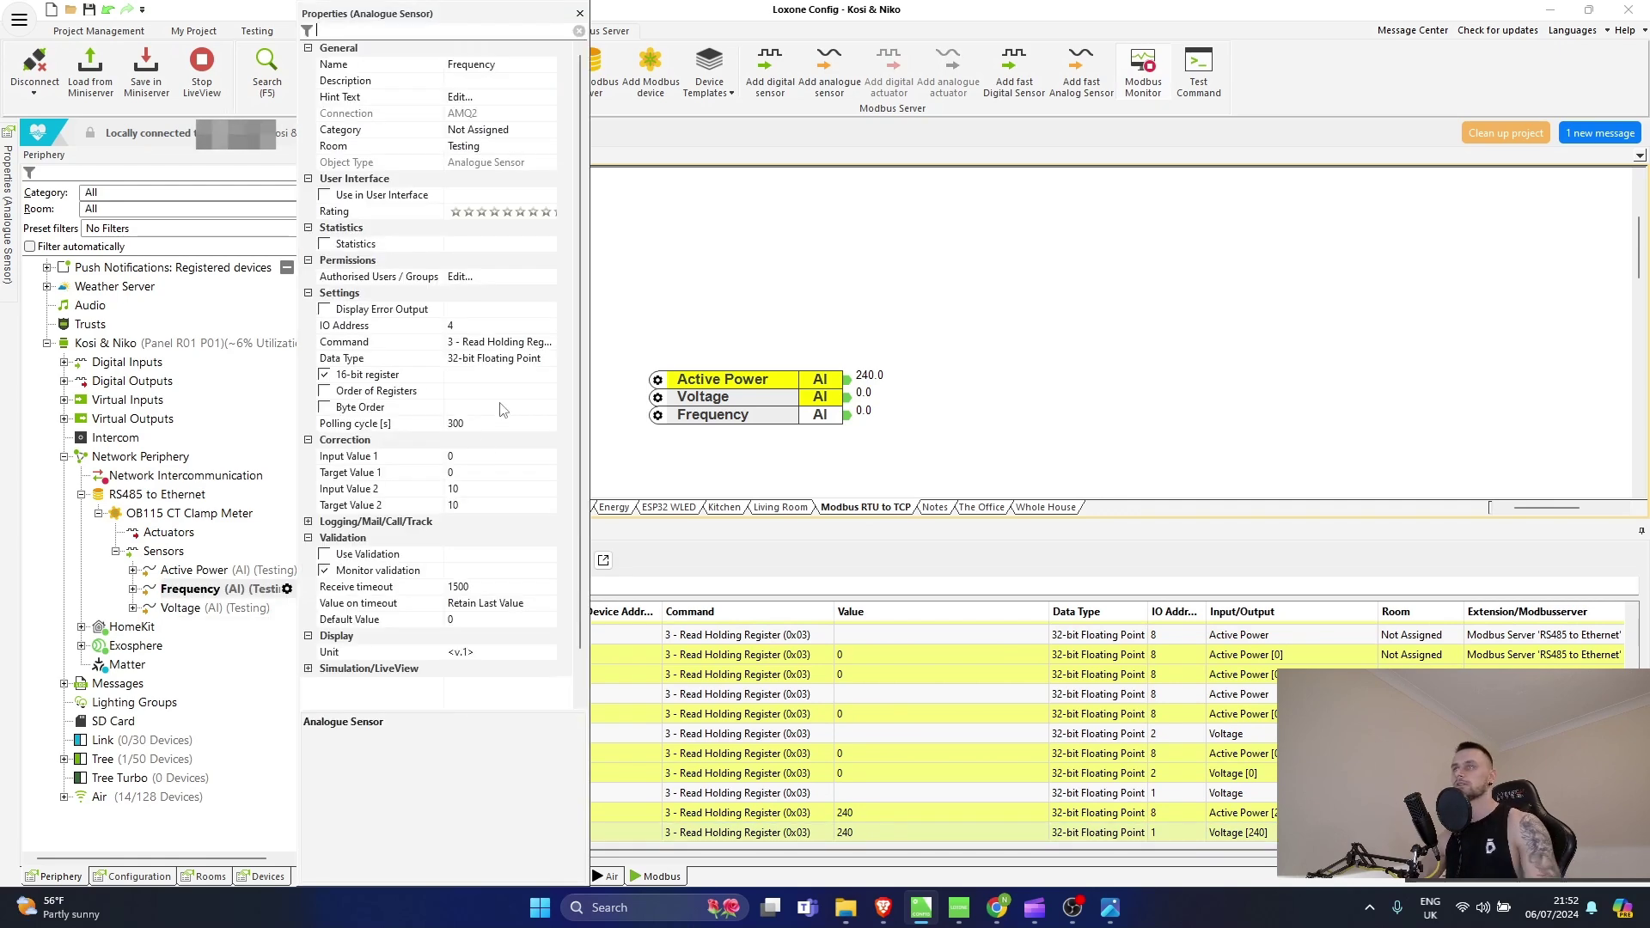
left_click(490, 325)
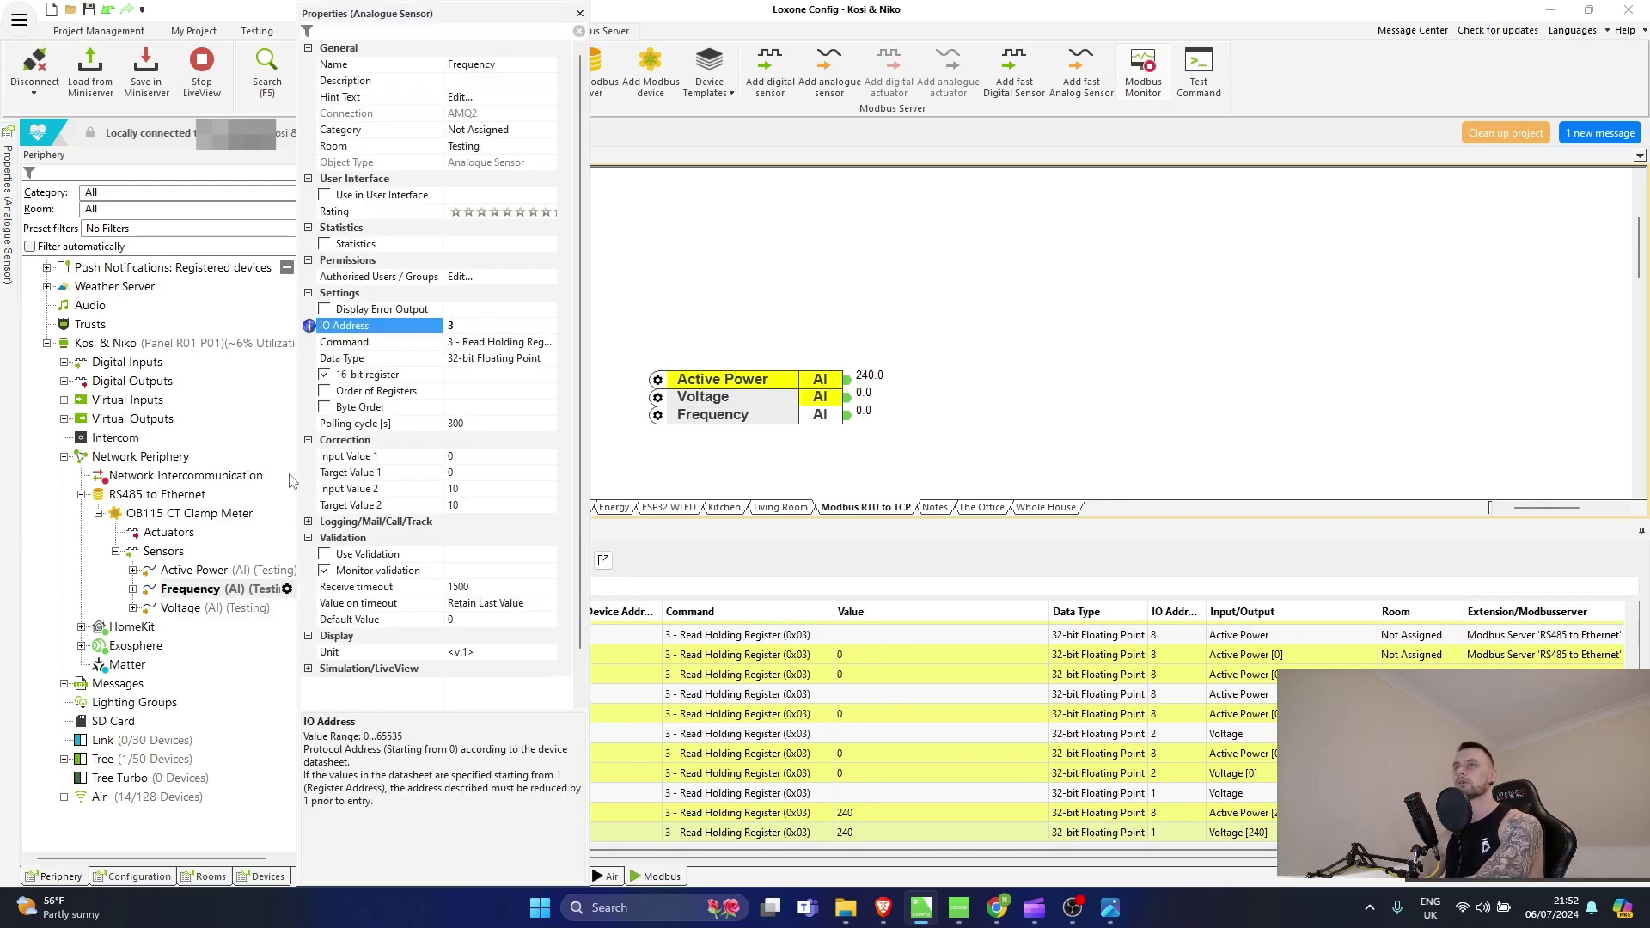
left_click(198, 570)
left_click(477, 327)
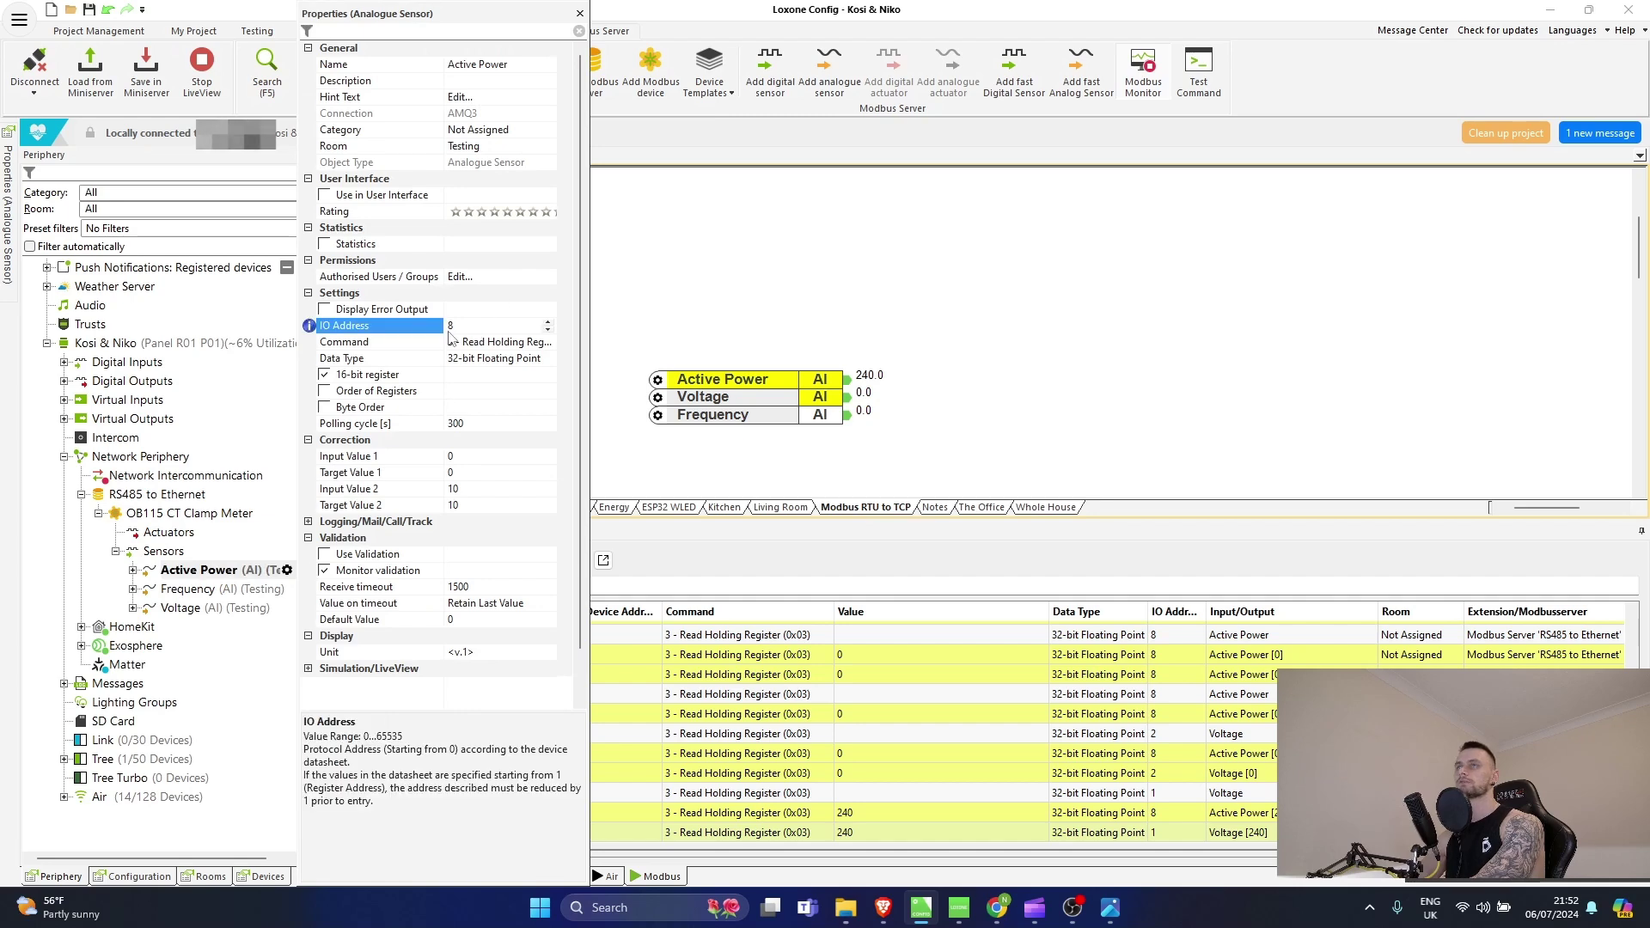
left_click(821, 307)
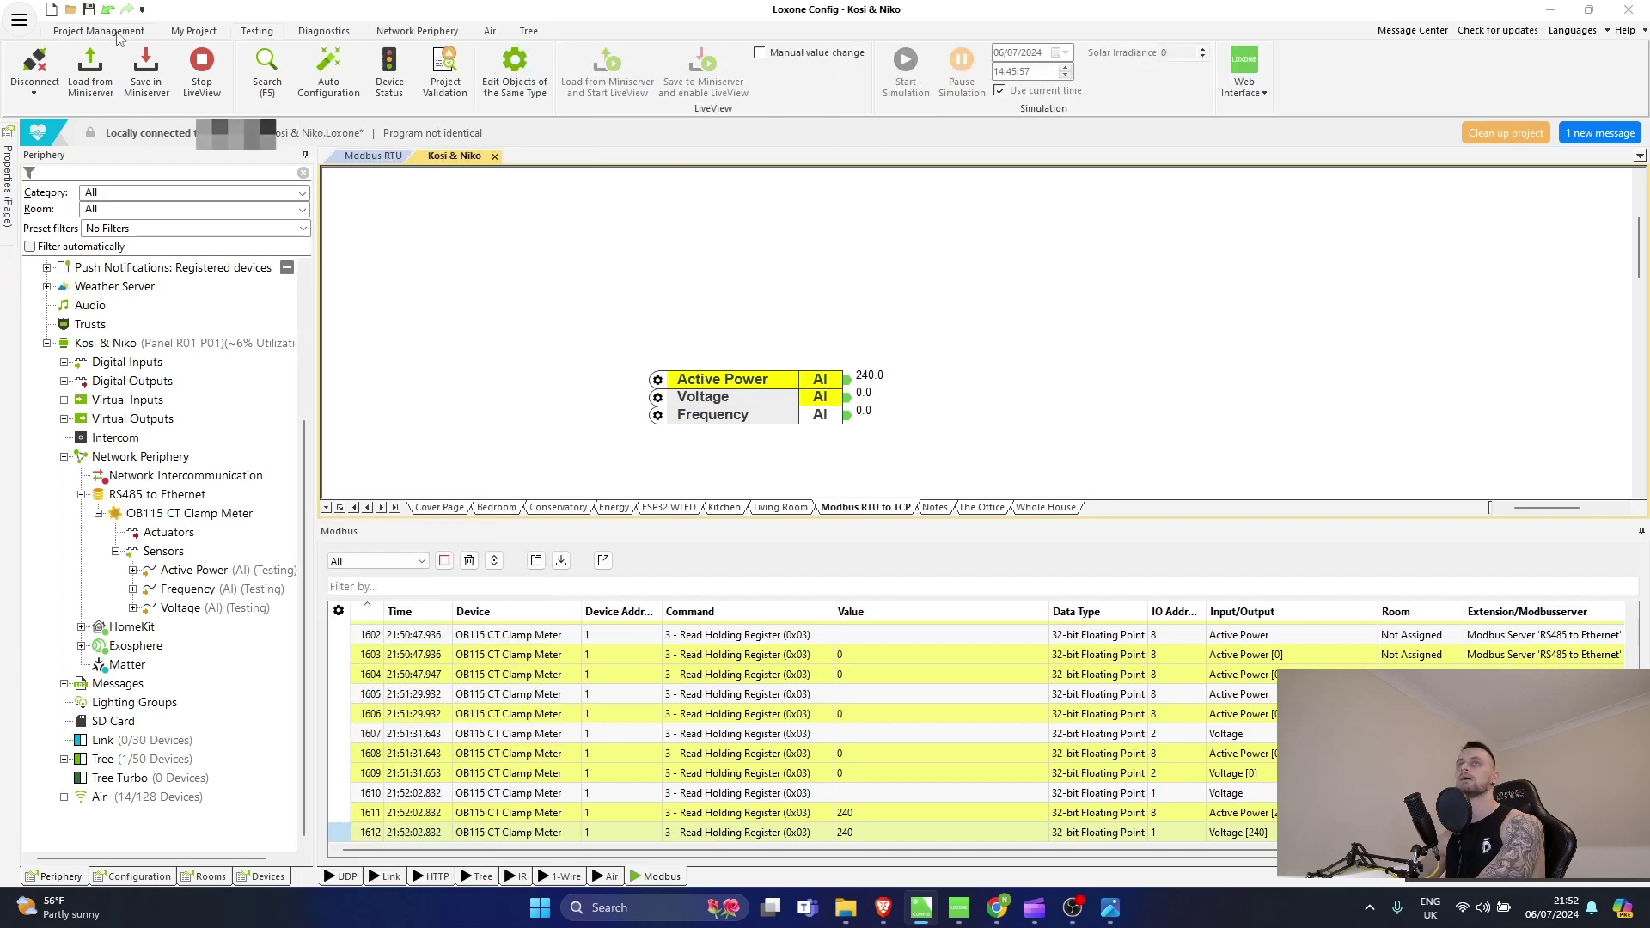
left_click(146, 73)
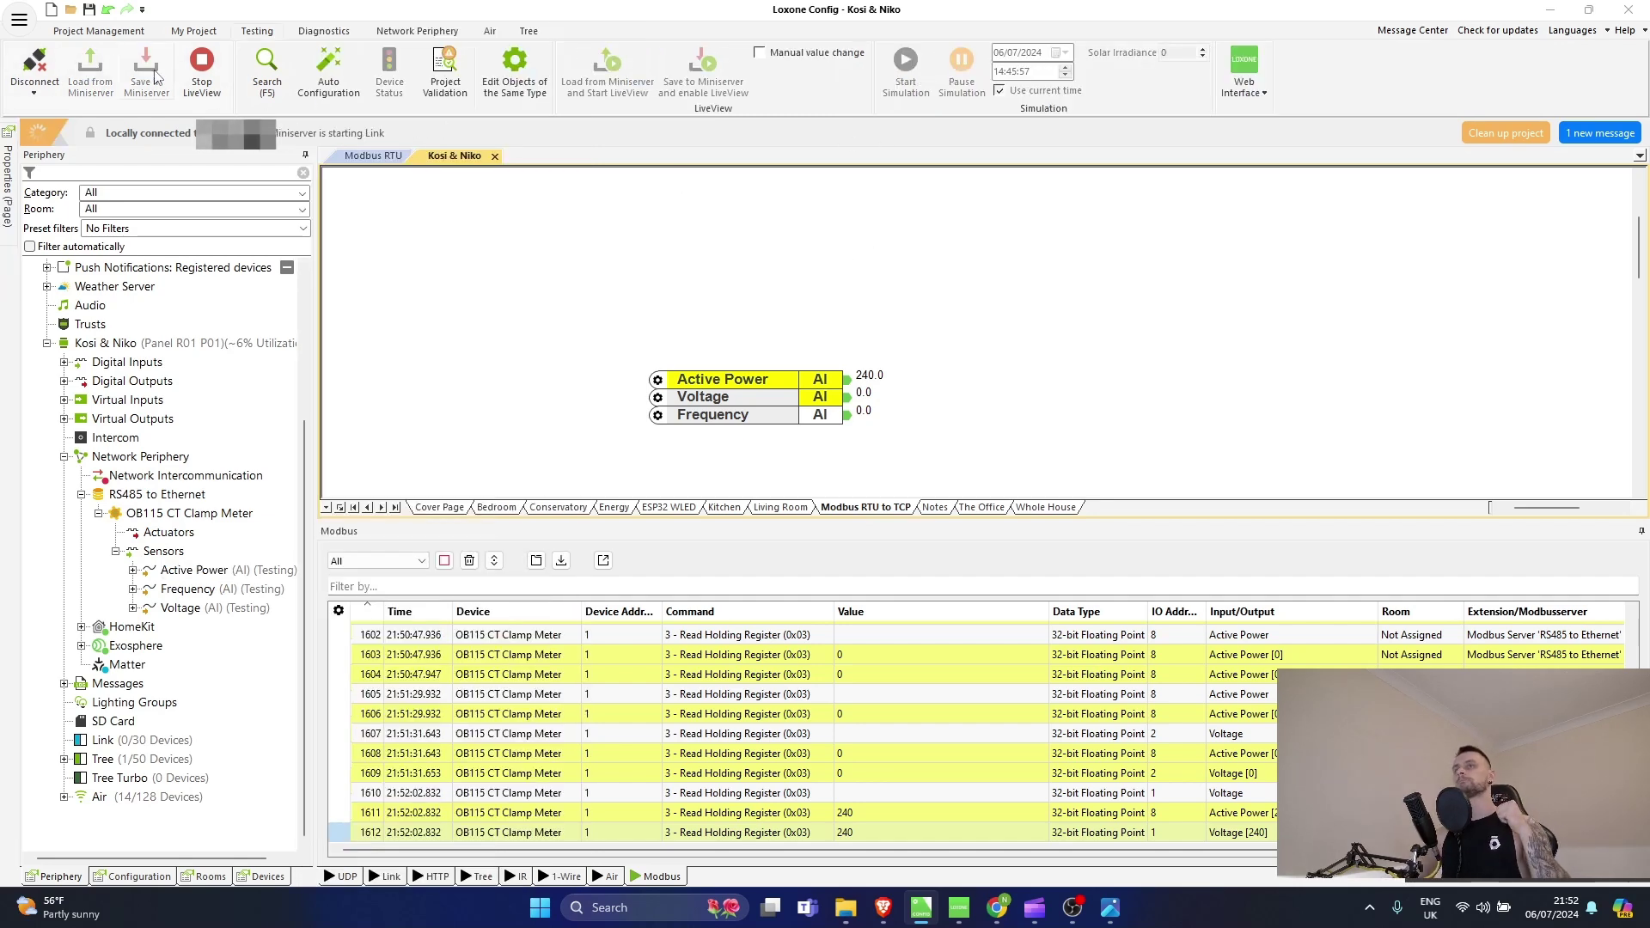
Check the live values of the Frequency, Voltage and Active Power sensors and their newest entries in the Modbus log
left_click(803, 419)
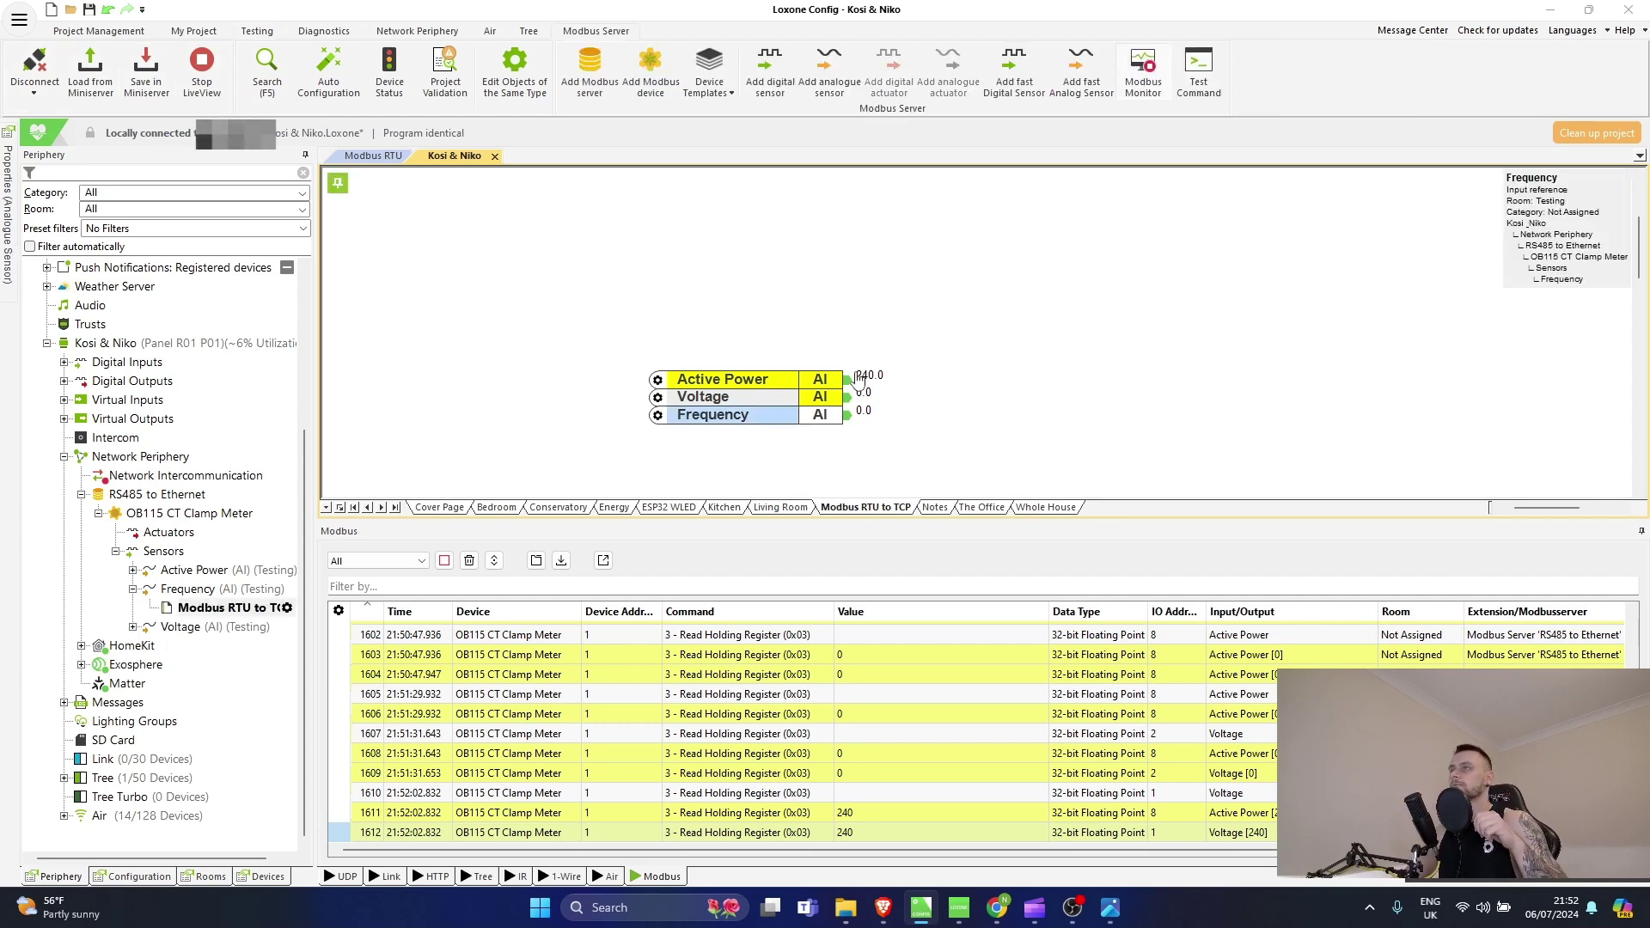
left_click(773, 399)
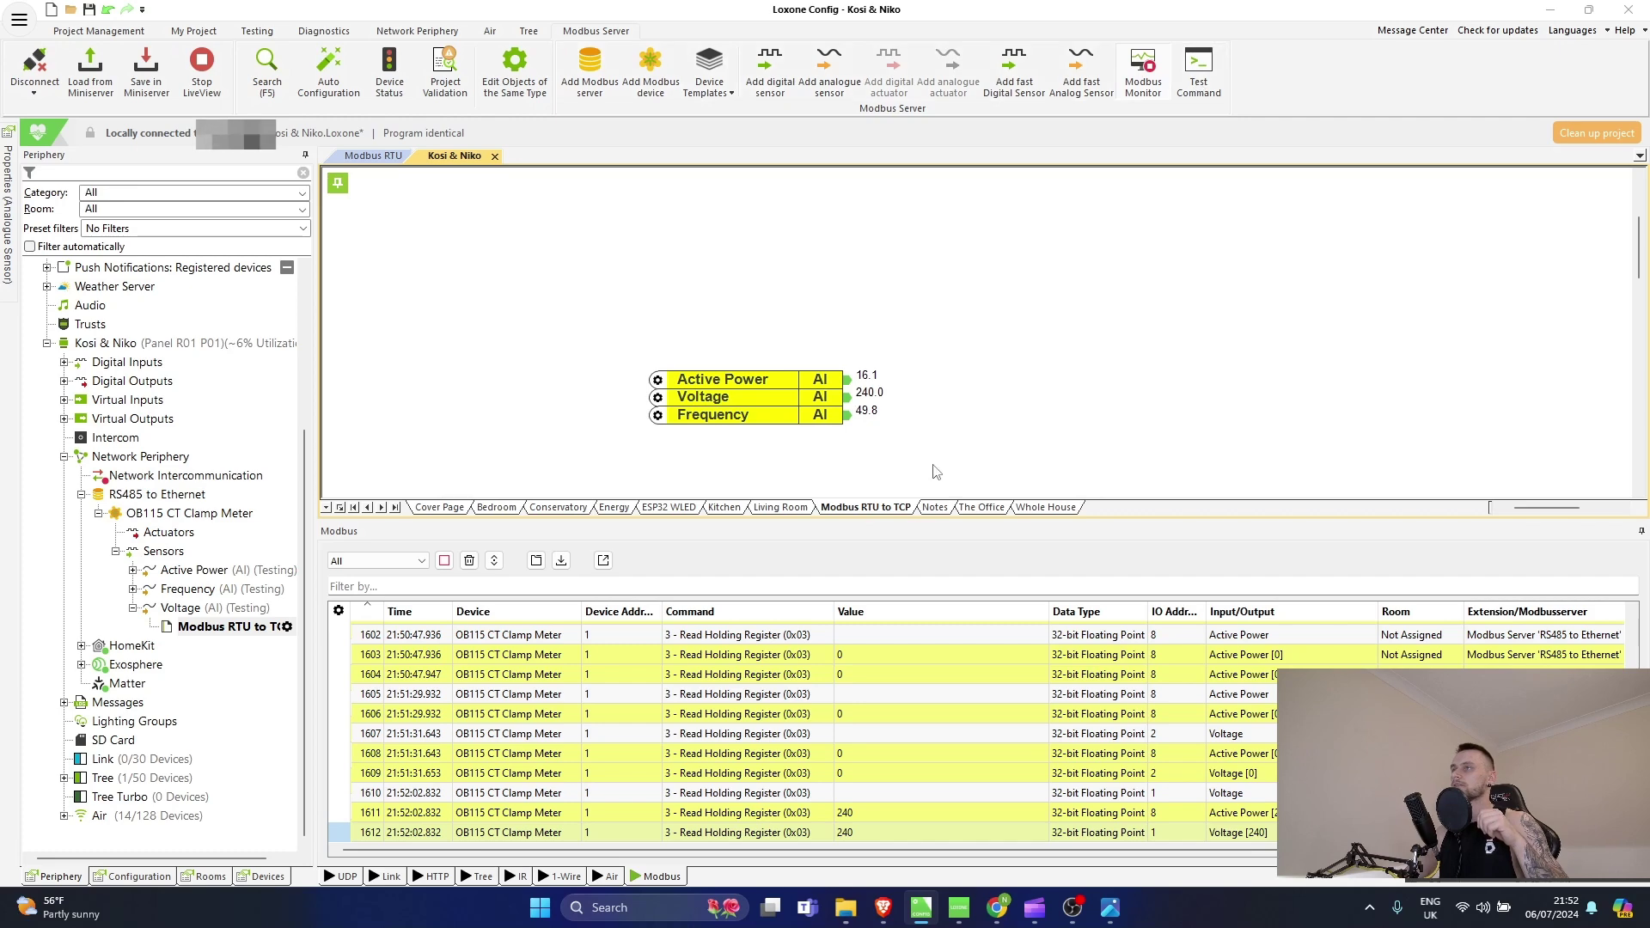
left_click(756, 380)
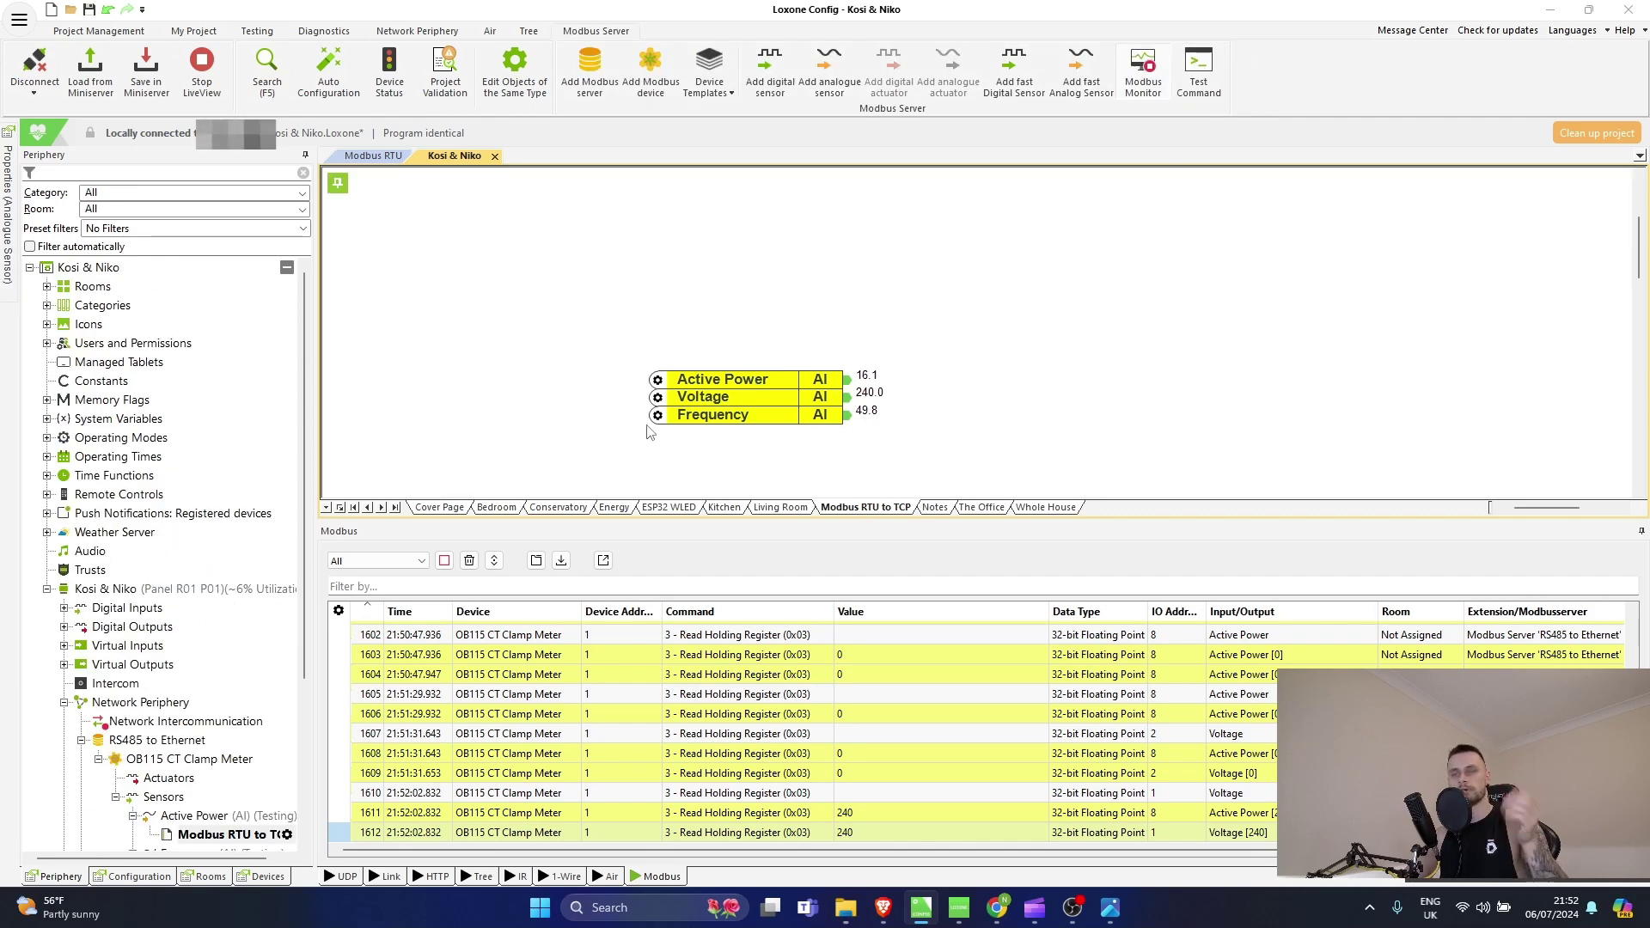
scroll(974, 716, "down", 3)
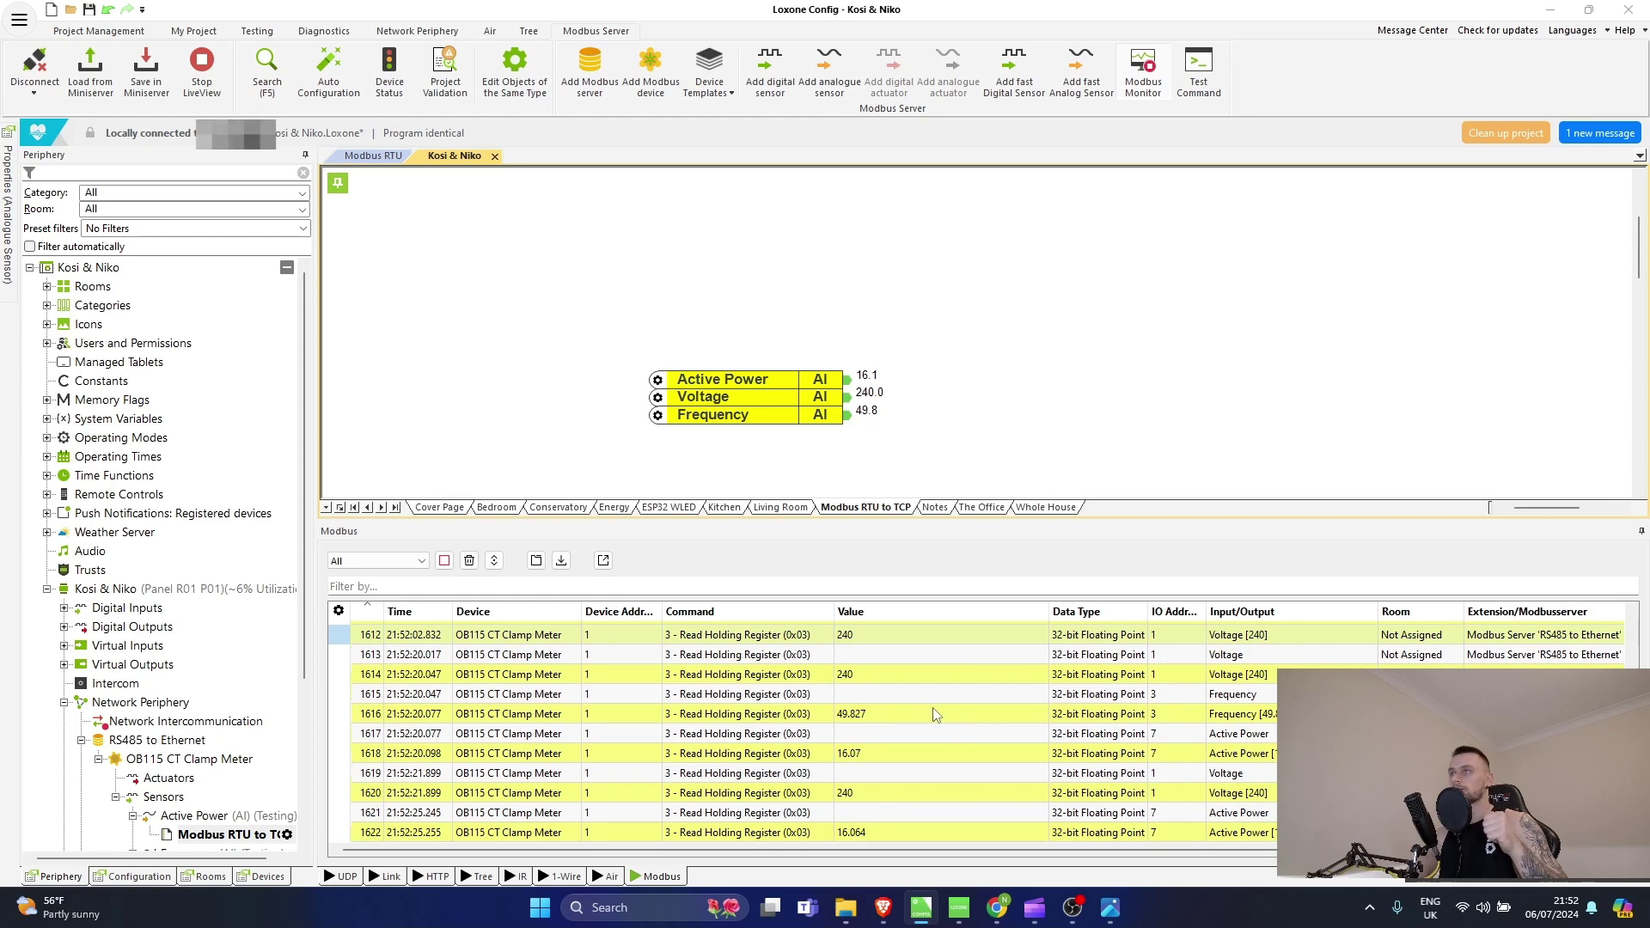
scroll(293, 679, "down", 4)
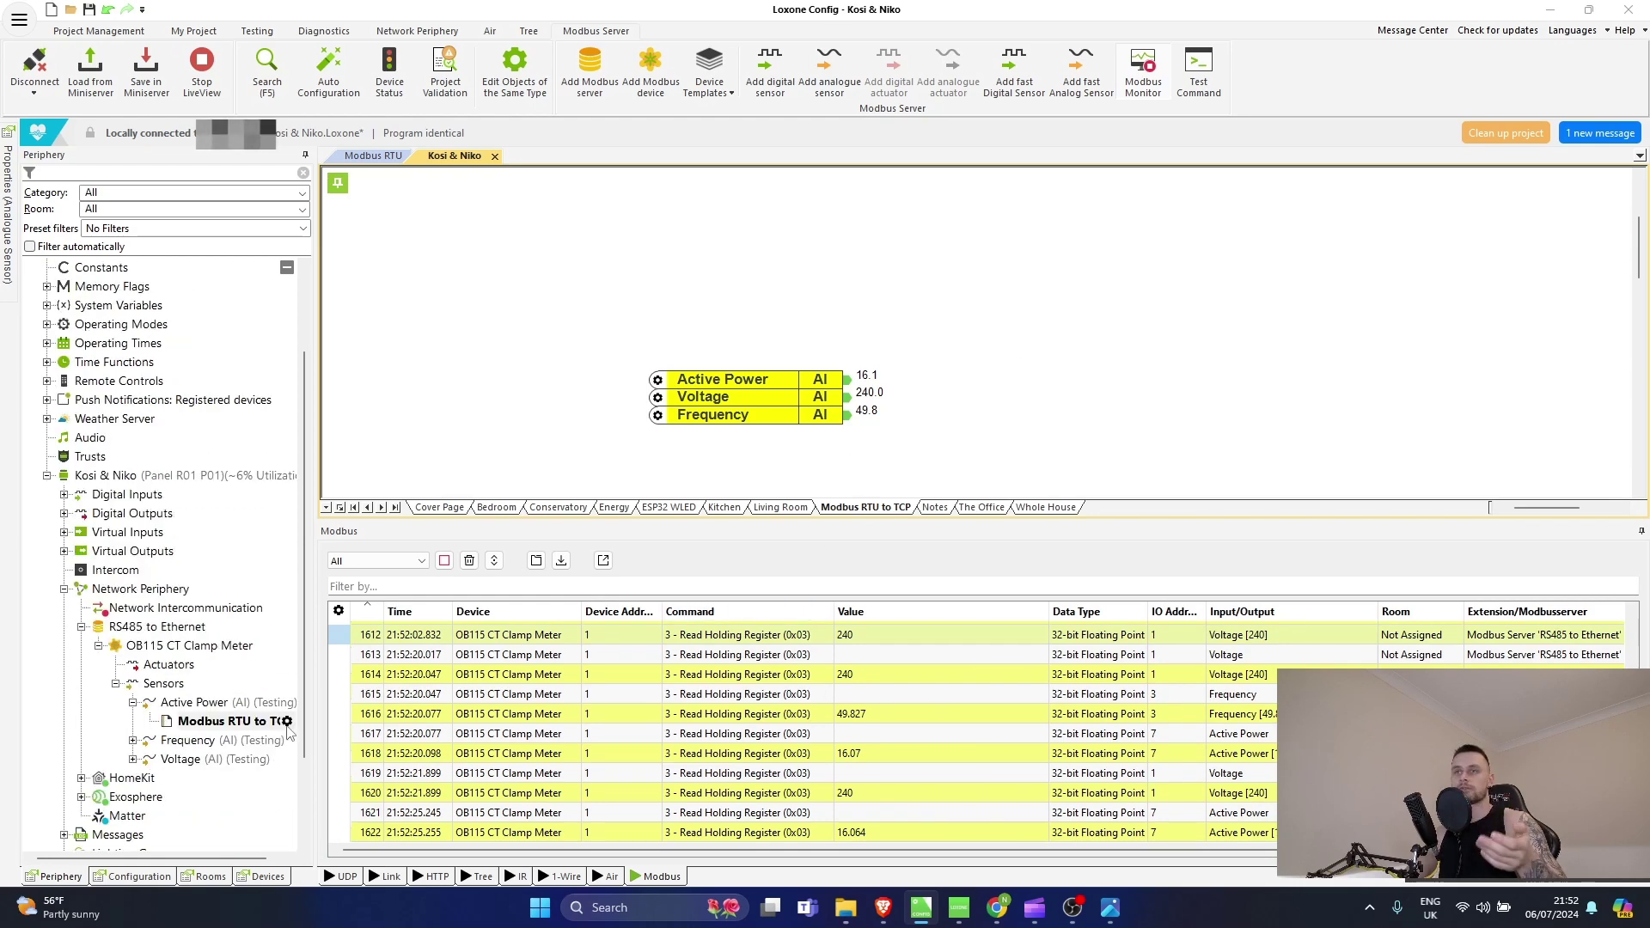
Set the Voltage sensor's display unit to <v.1>V
left_click(761, 400)
left_click(658, 398)
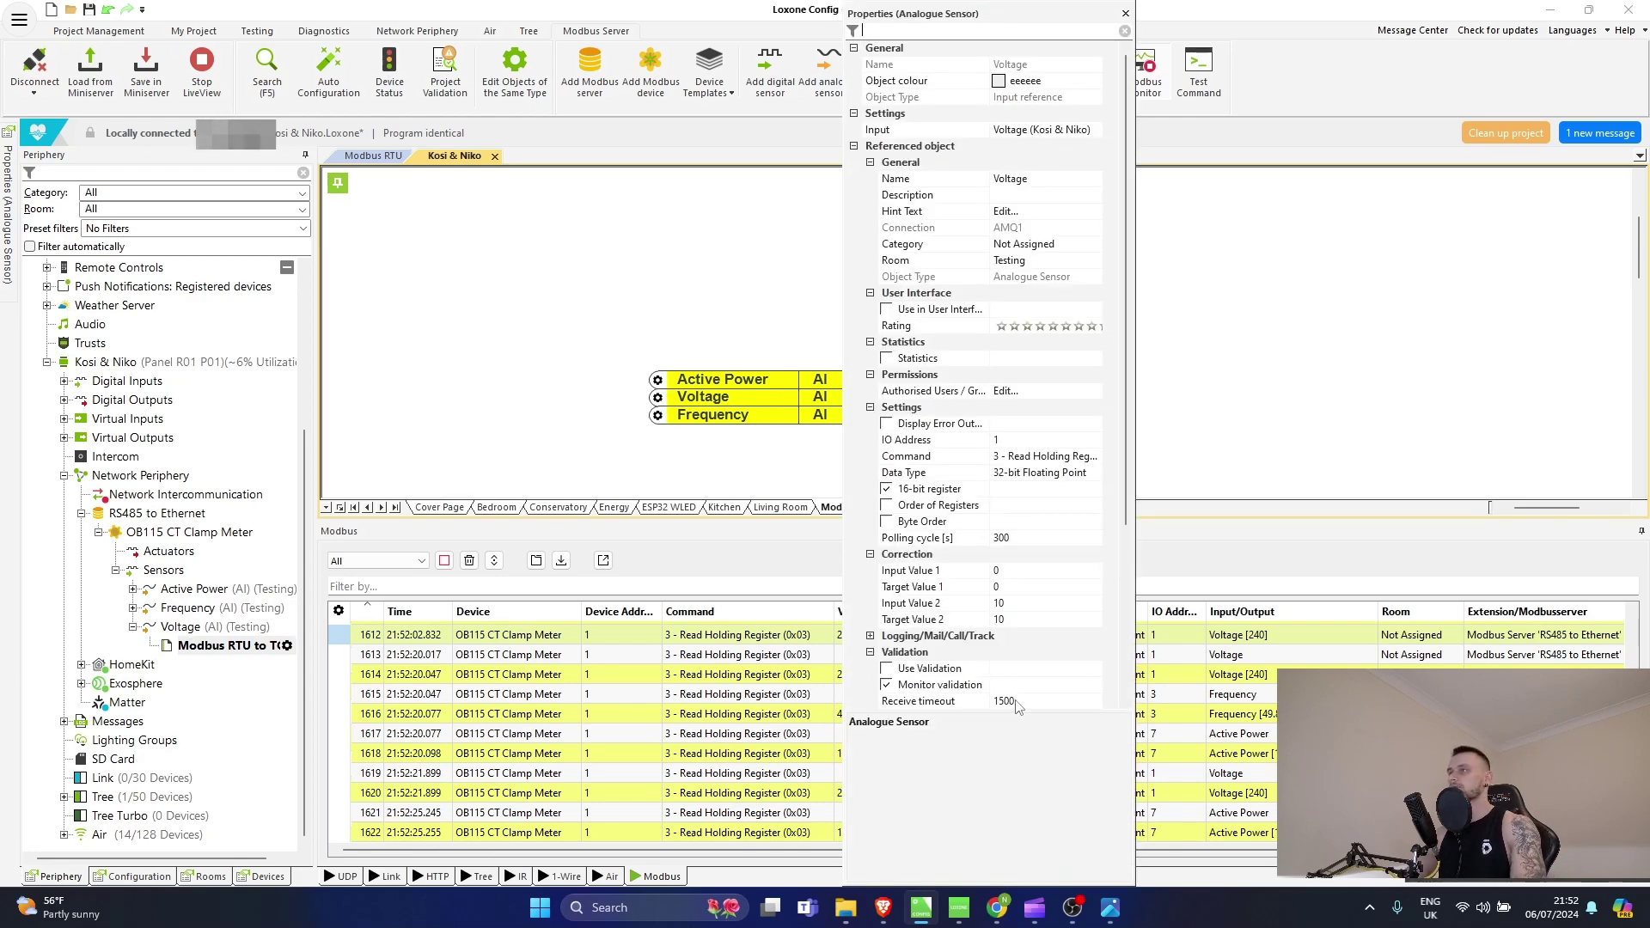
scroll(1018, 700, "down", 2)
left_click(1042, 651)
type("V")
key("Return")
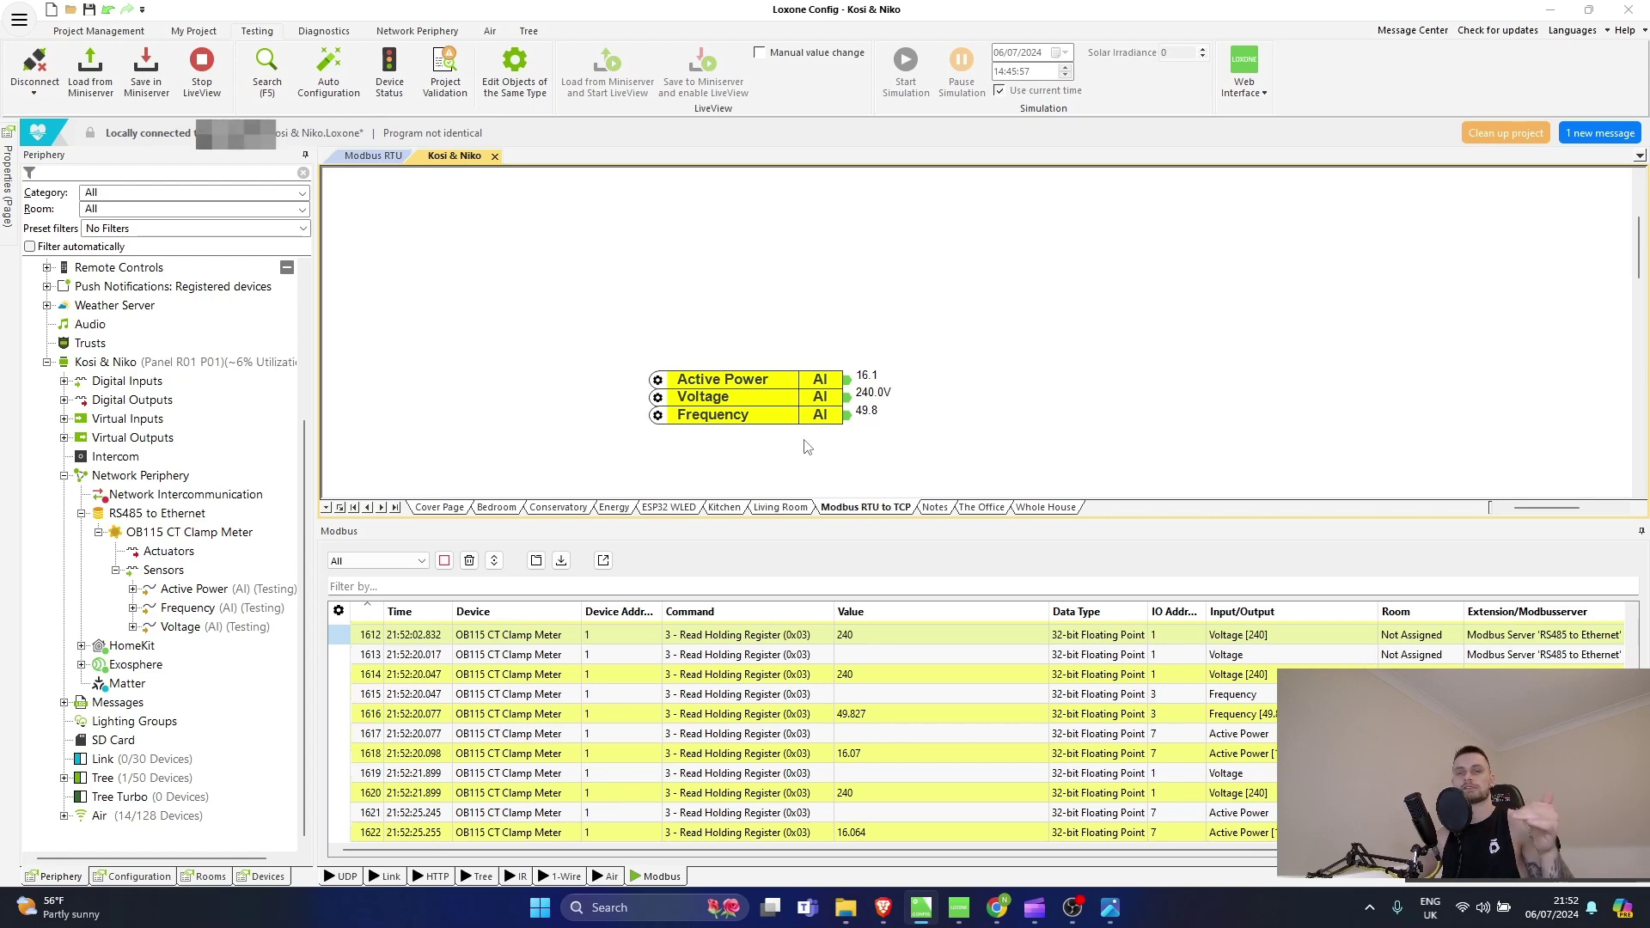
Set the Frequency sensor's display unit to <v.1>Hz
left_click(776, 417)
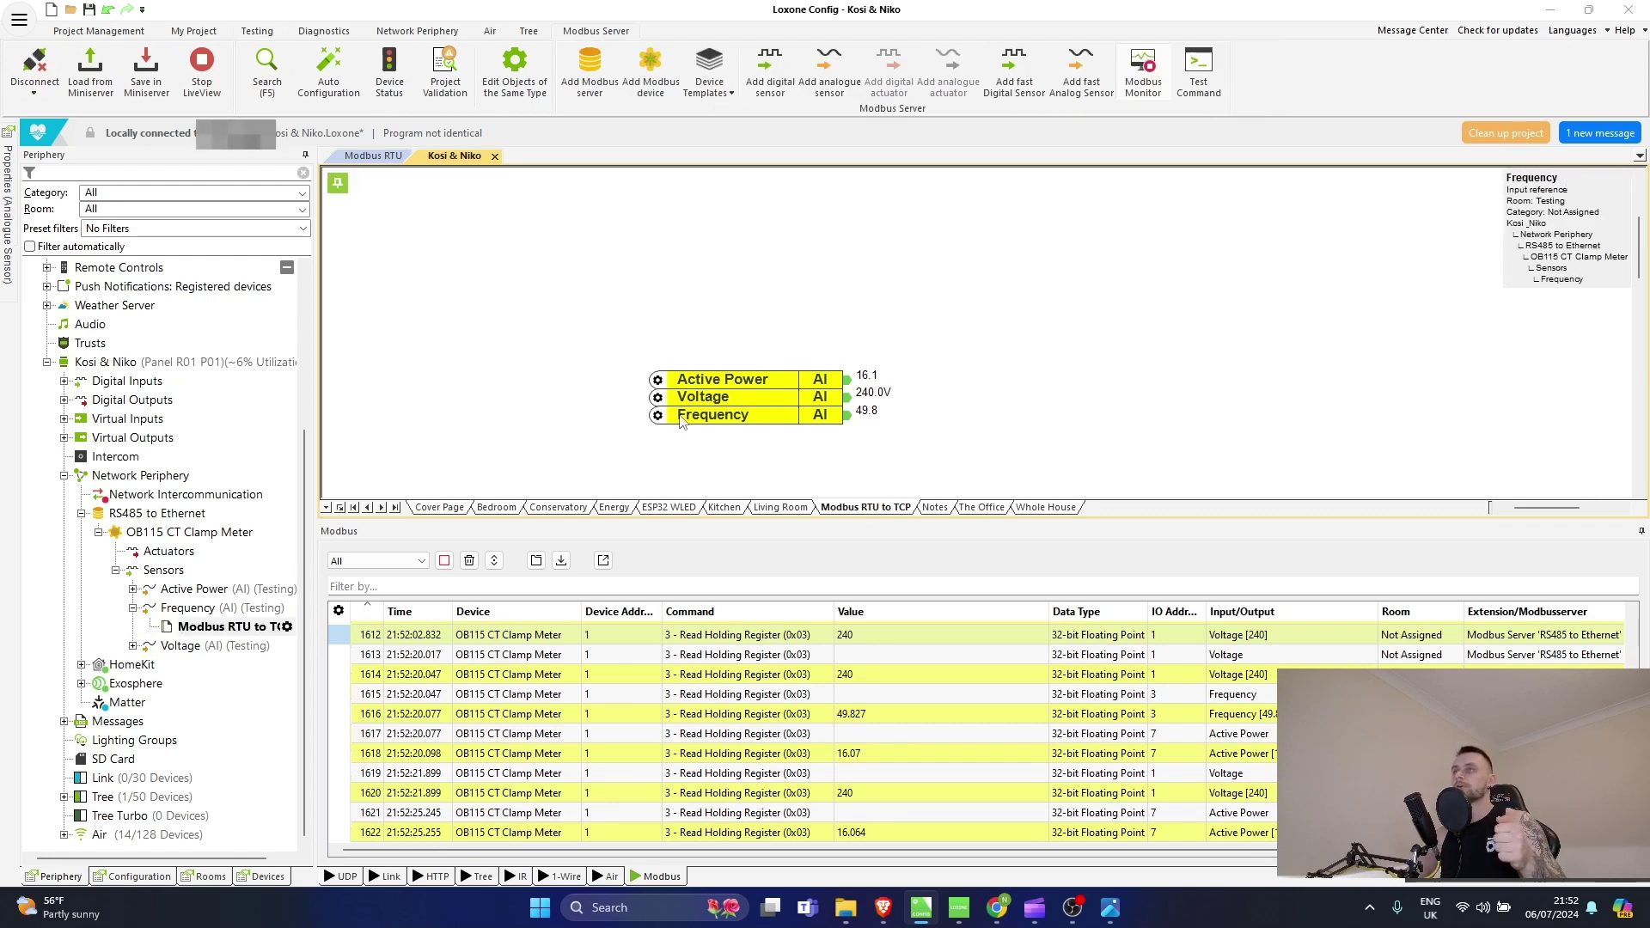
scroll(1040, 636, "down", 3)
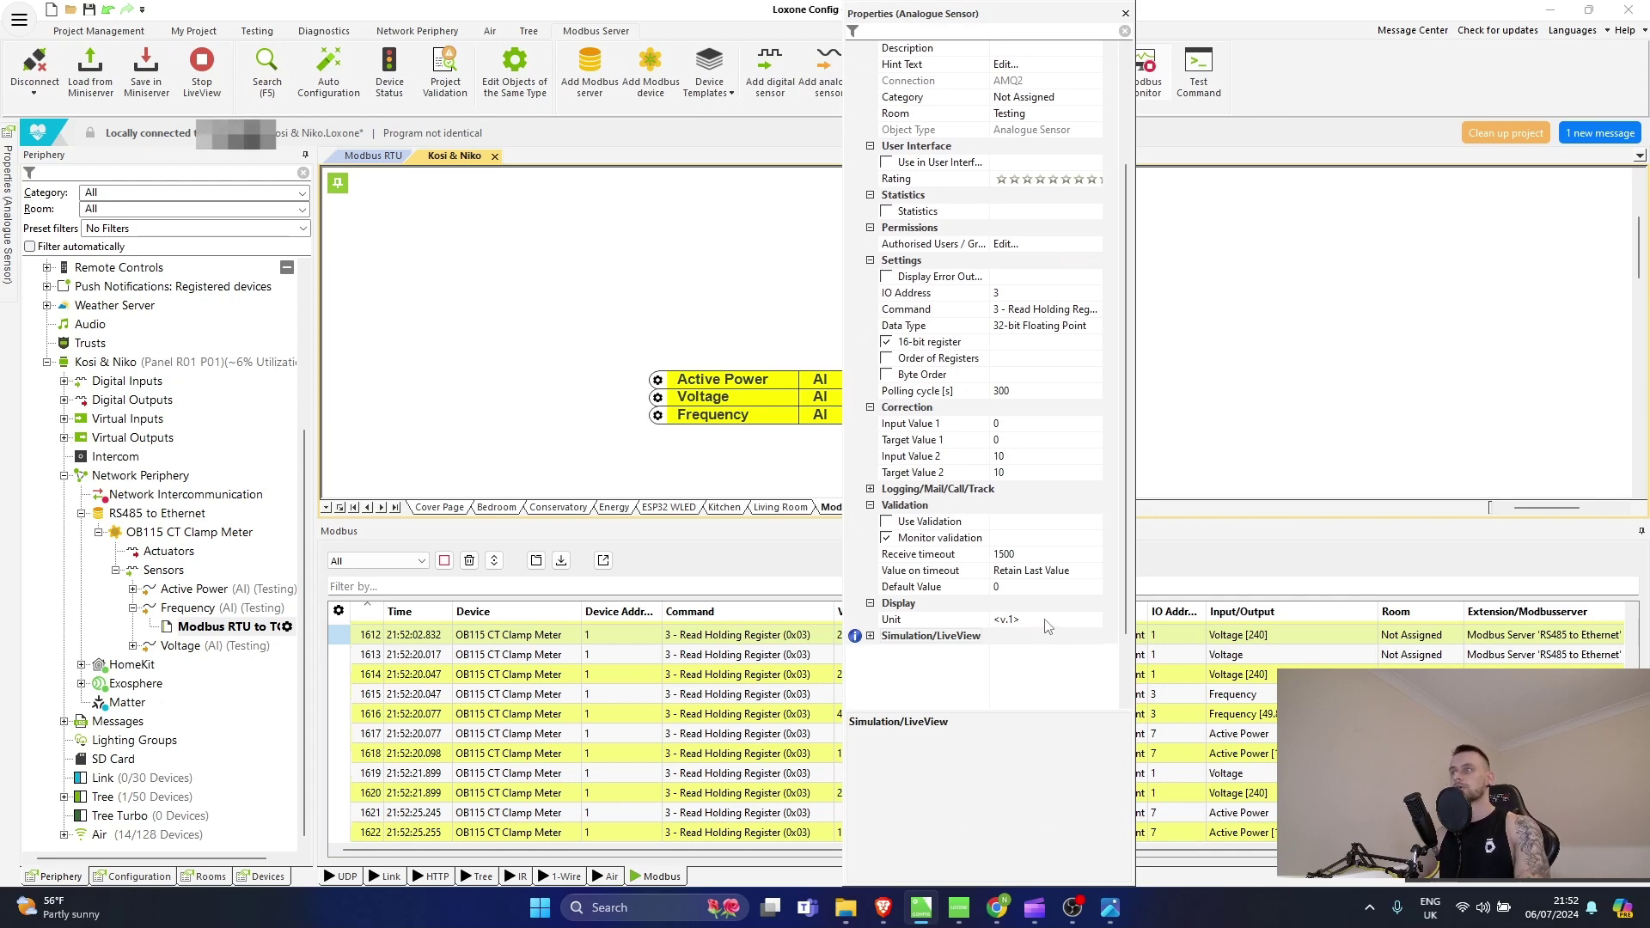
left_click(1046, 619)
type("Hz")
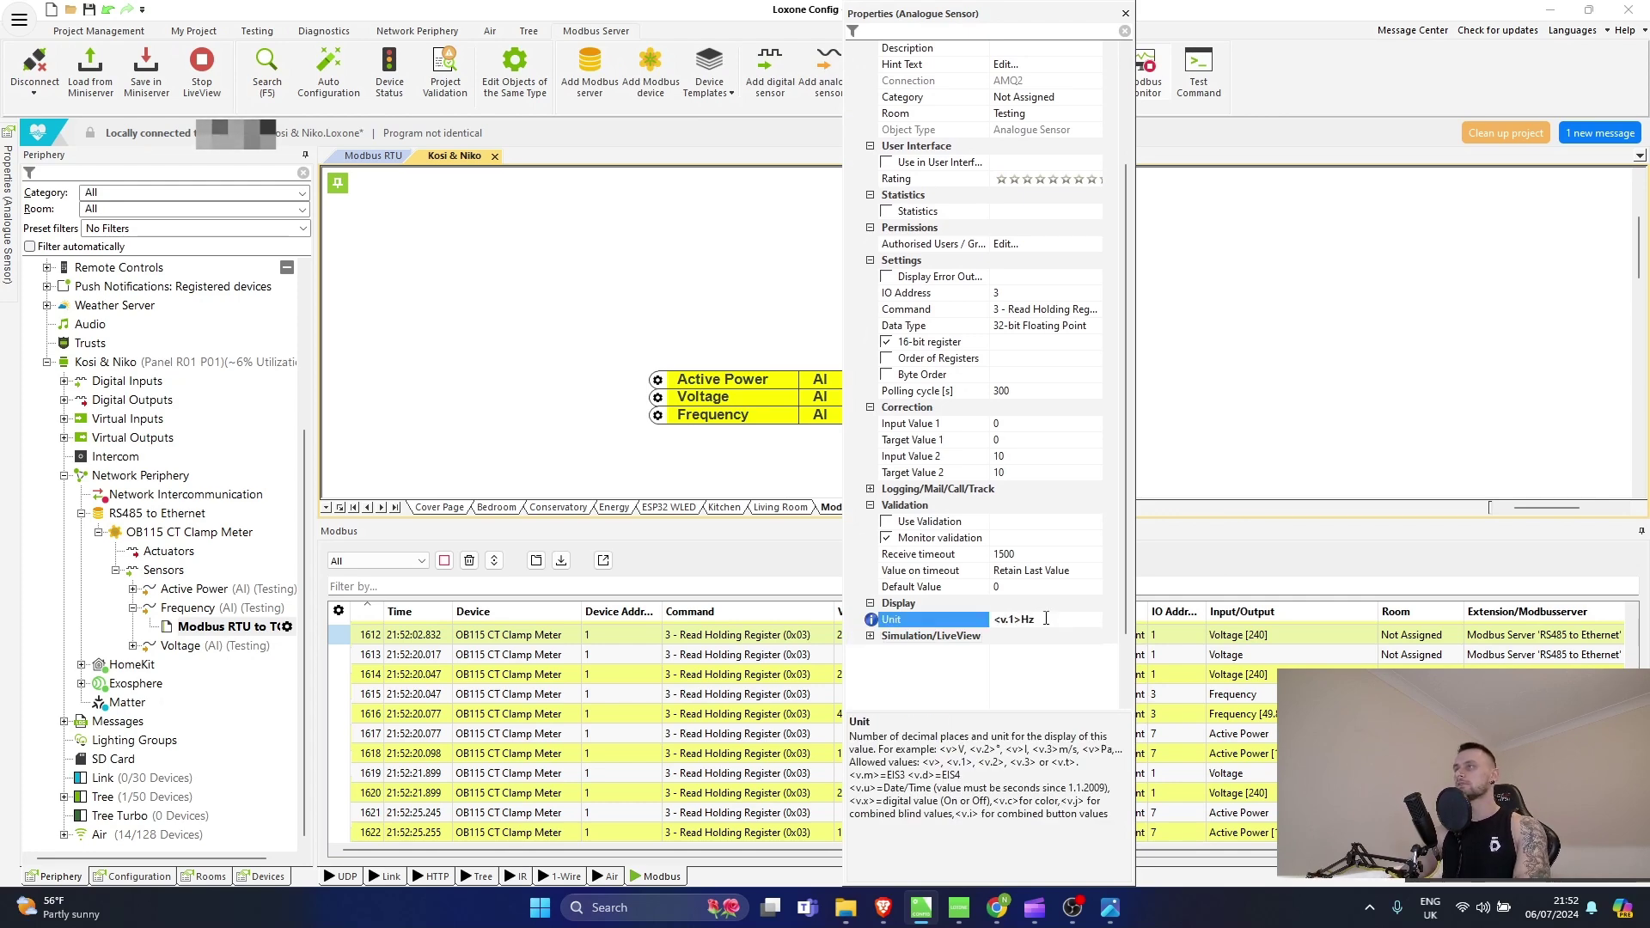
left_click(848, 414)
scroll(868, 391, "down", 2)
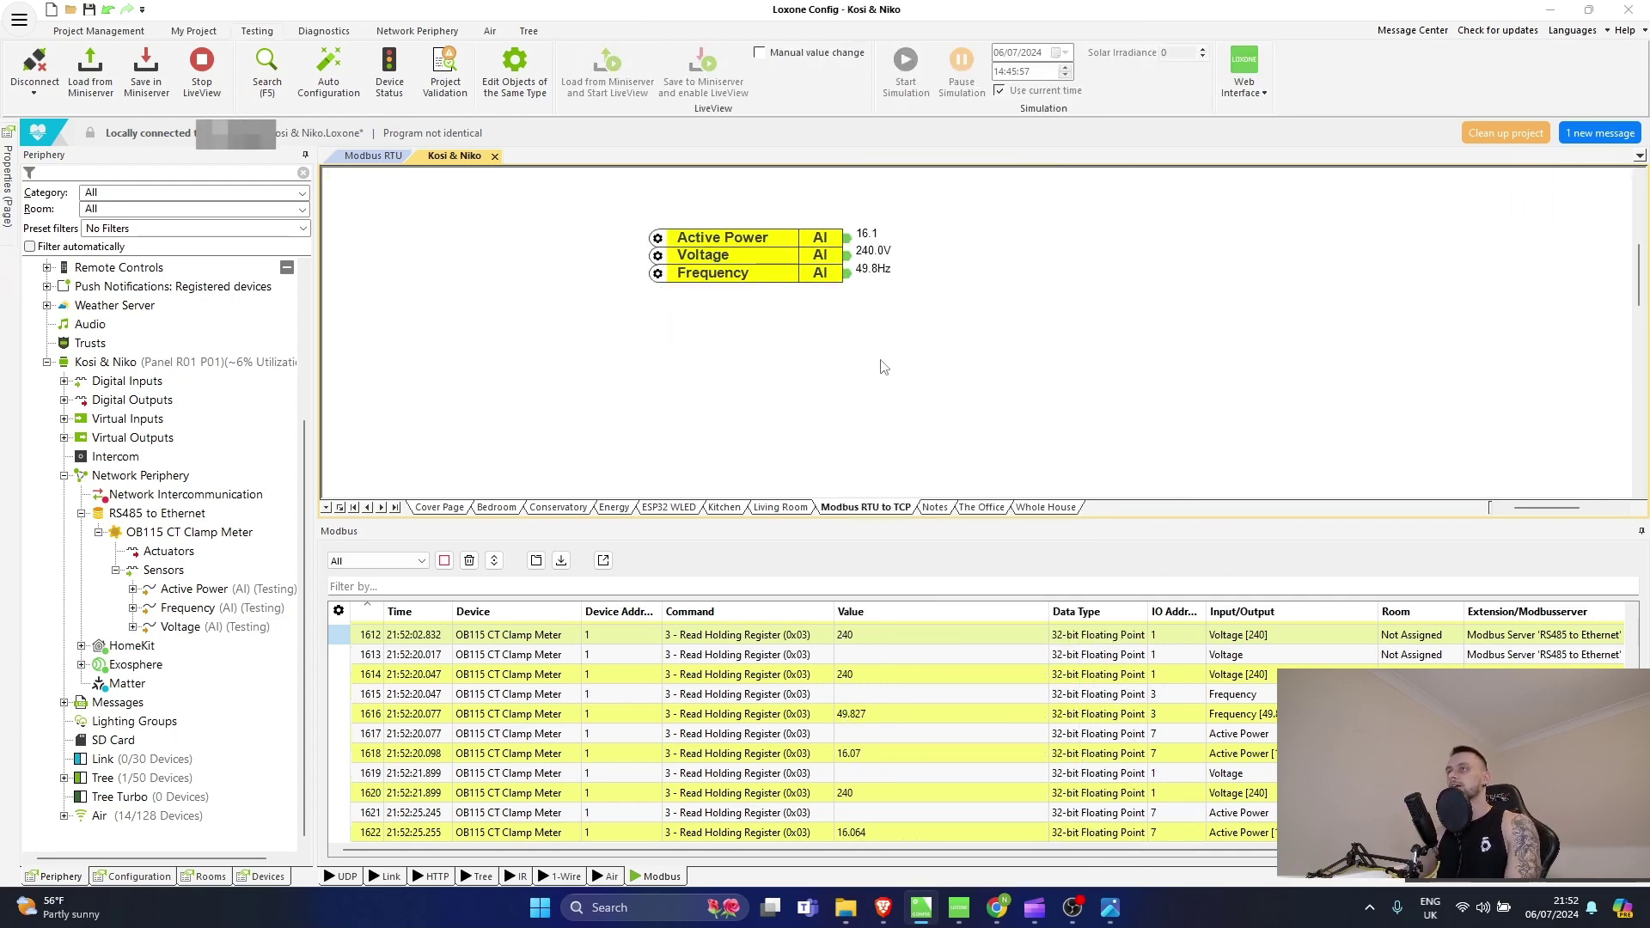
Move Active Power apart from the other sensors and set its correction Input Value 2 to 1000 and Target Value 2 to 1
left_click(755, 295)
left_click_drag(754, 295, 719, 259)
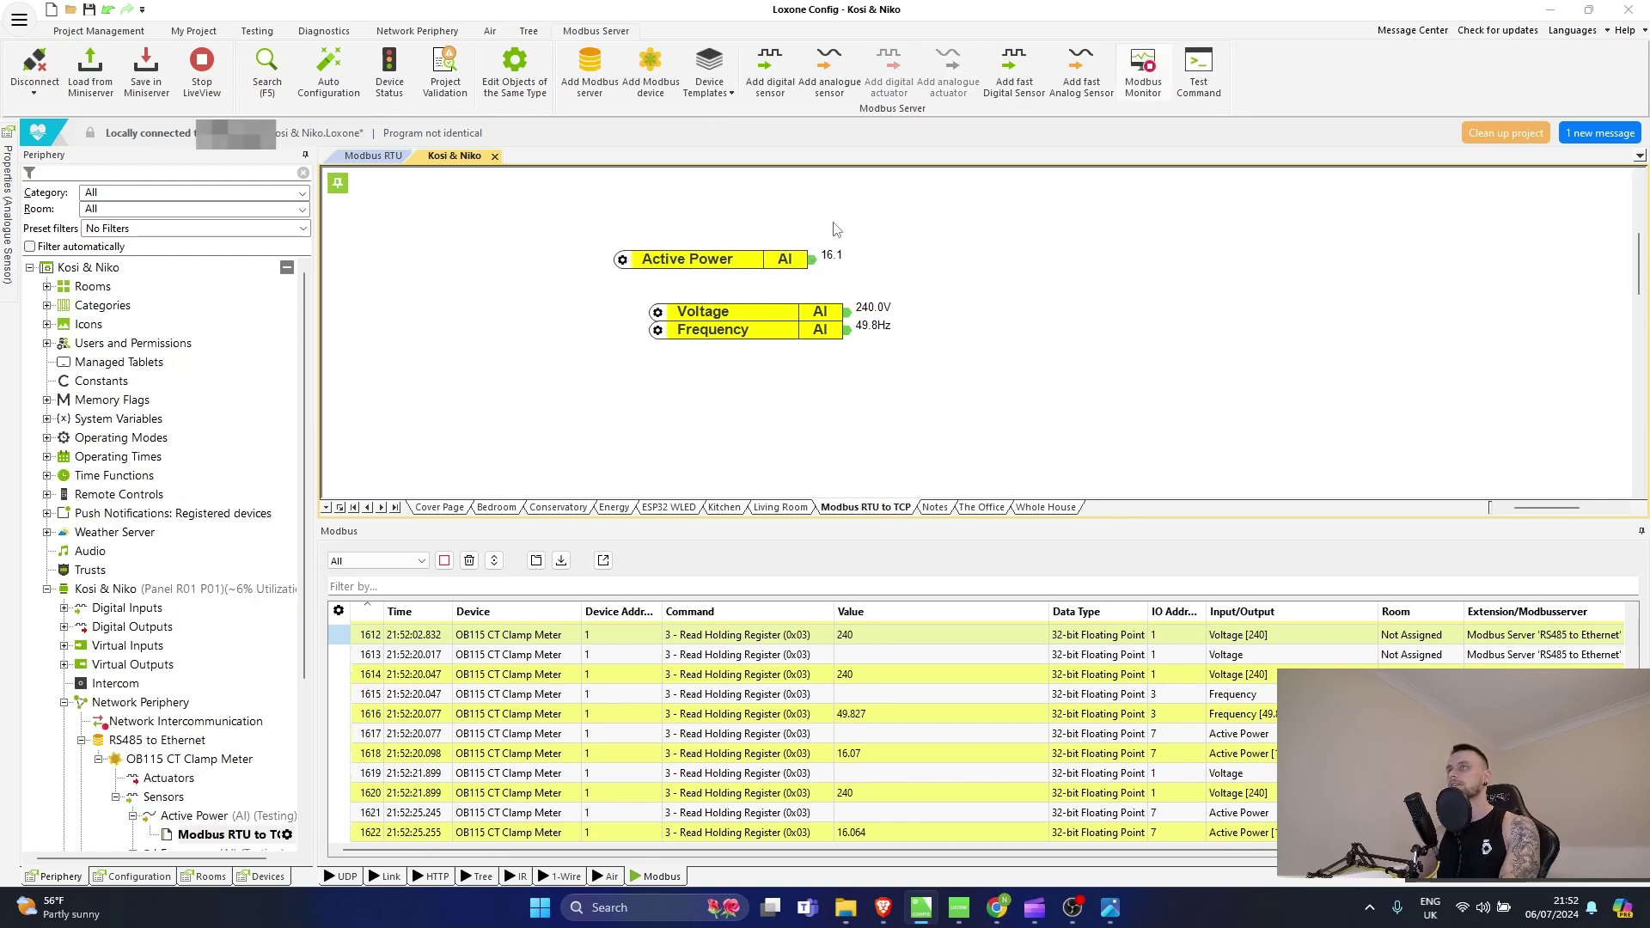
left_click(622, 261)
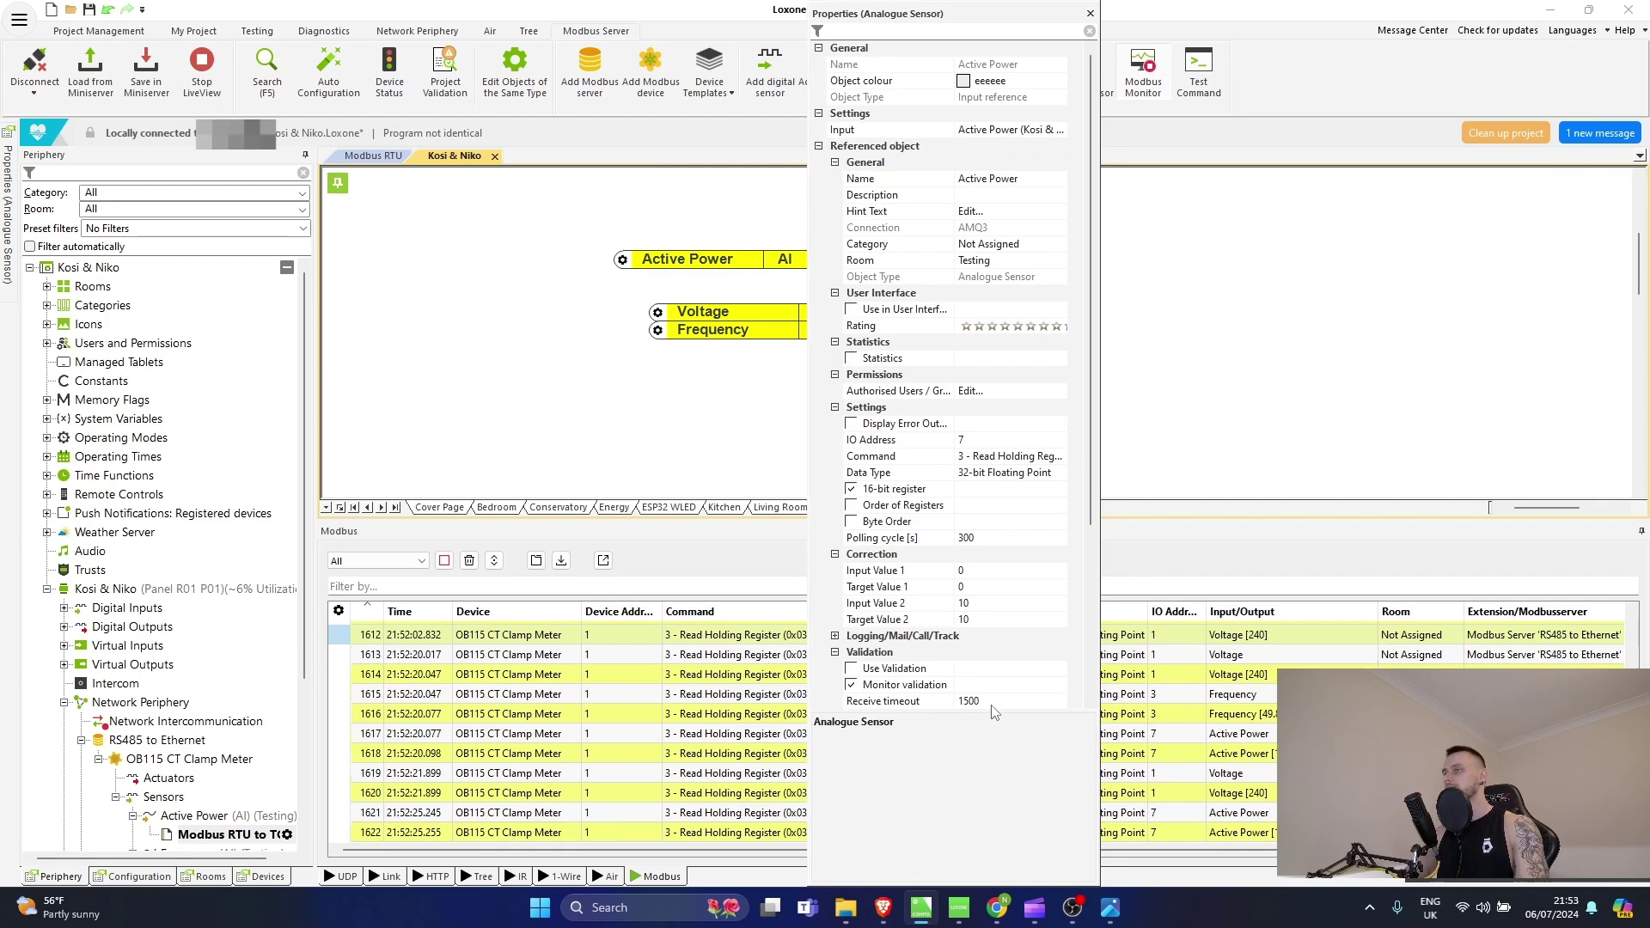
scroll(988, 481, "down", 2)
scroll(1027, 546, "down", 2)
left_click(990, 570)
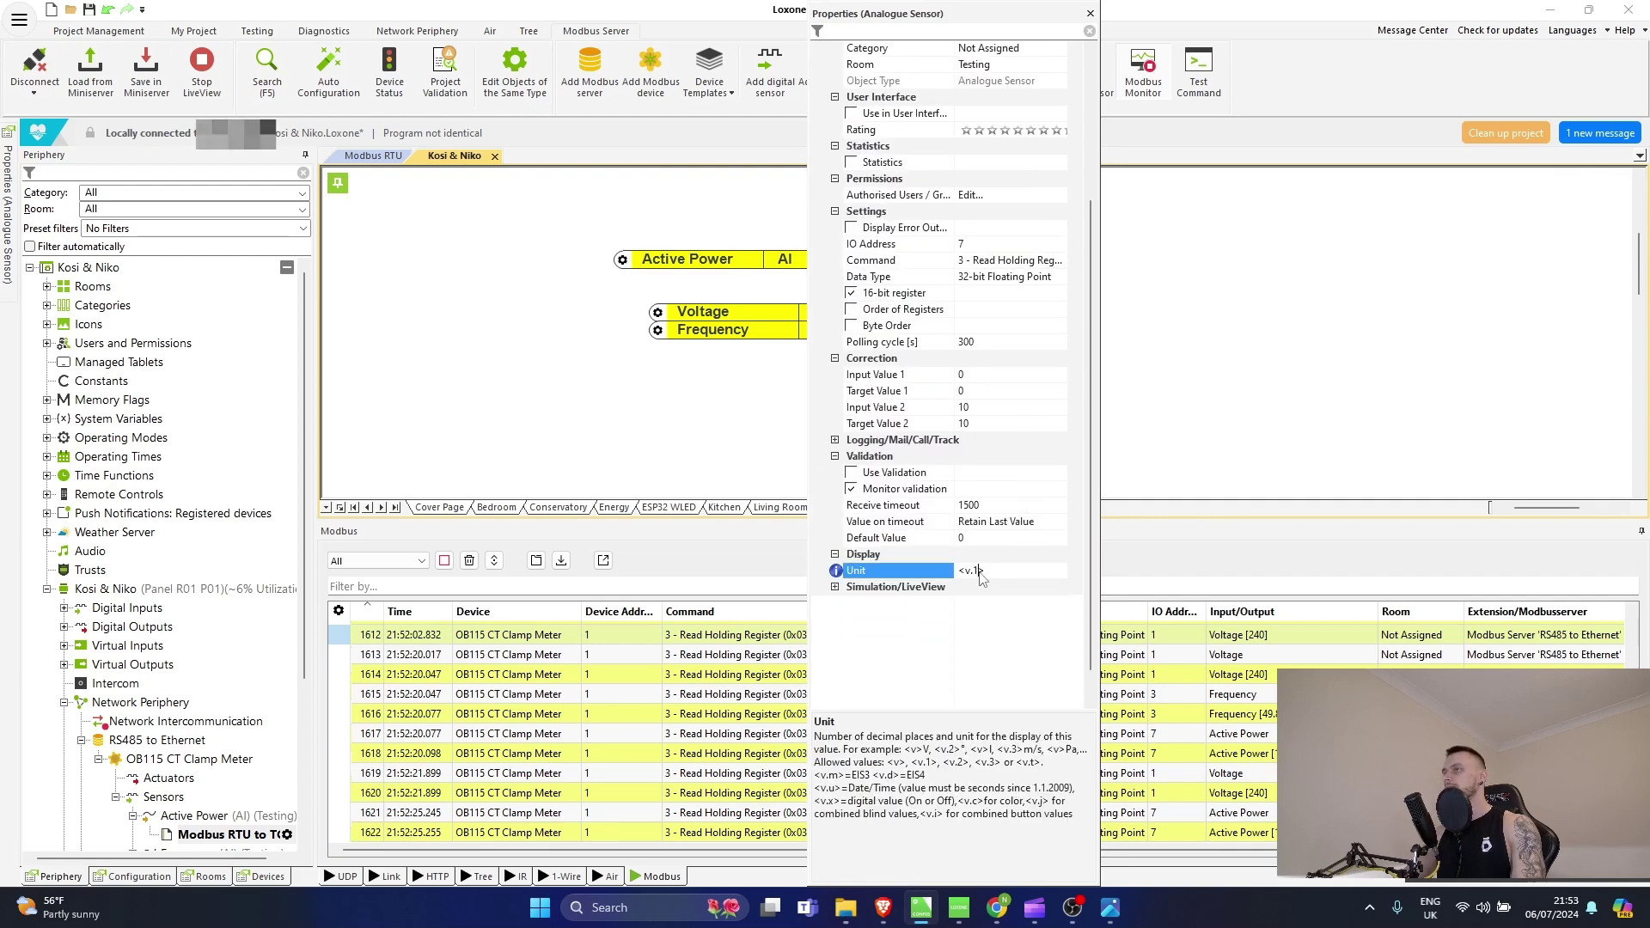
left_click(980, 409)
type("00")
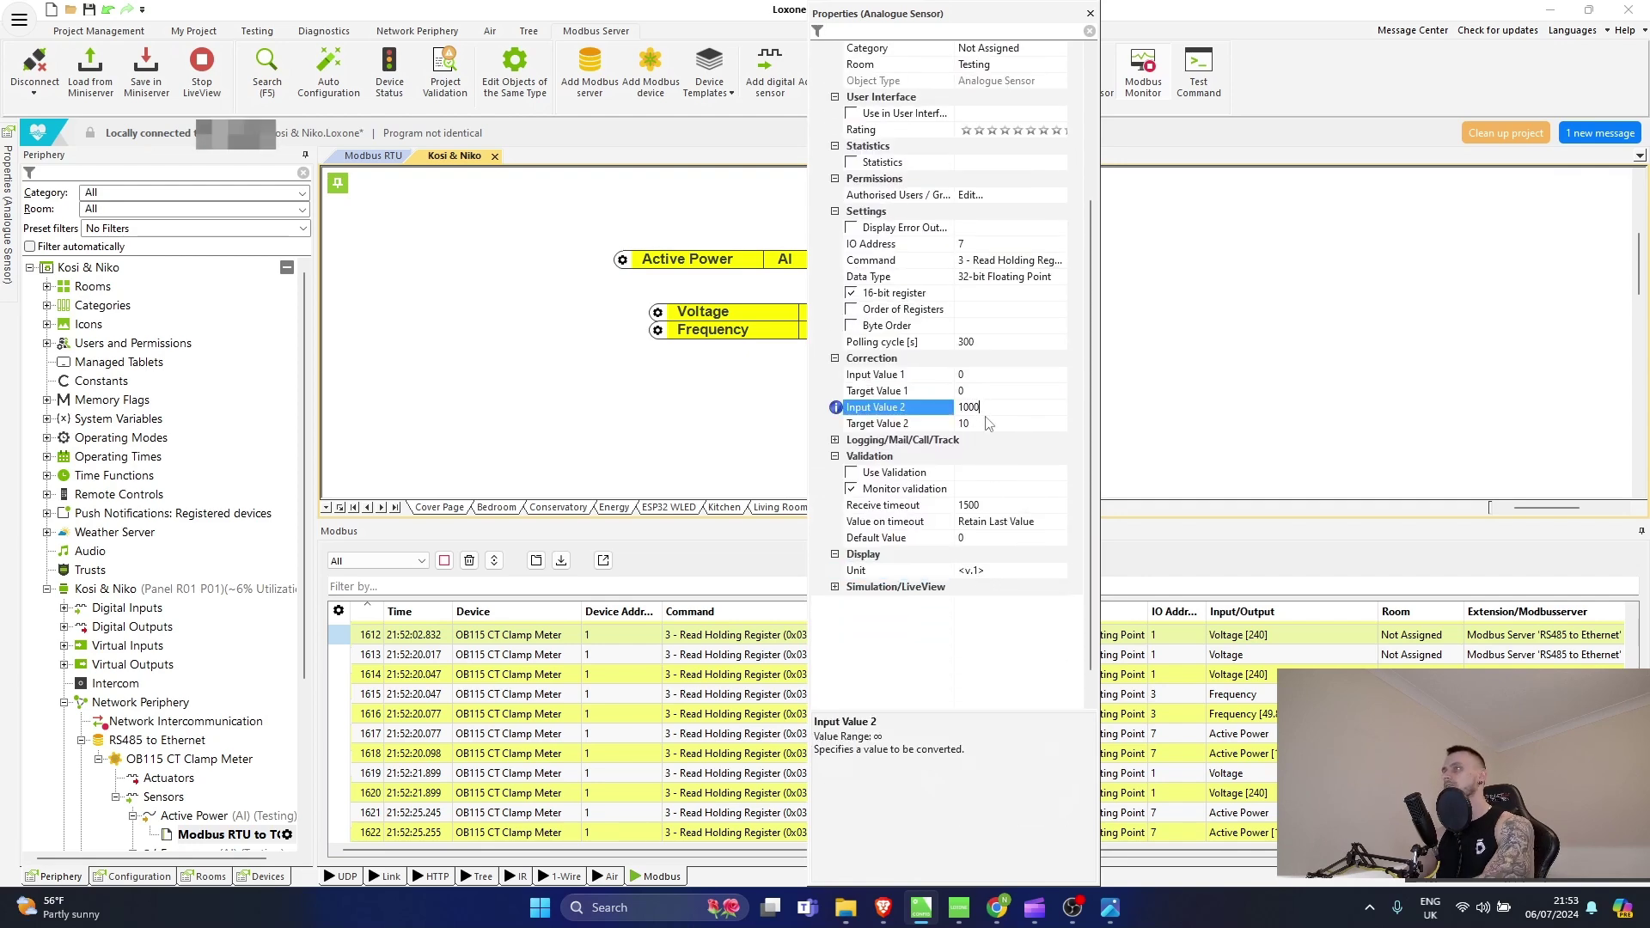
left_click(982, 424)
key("BackSpace")
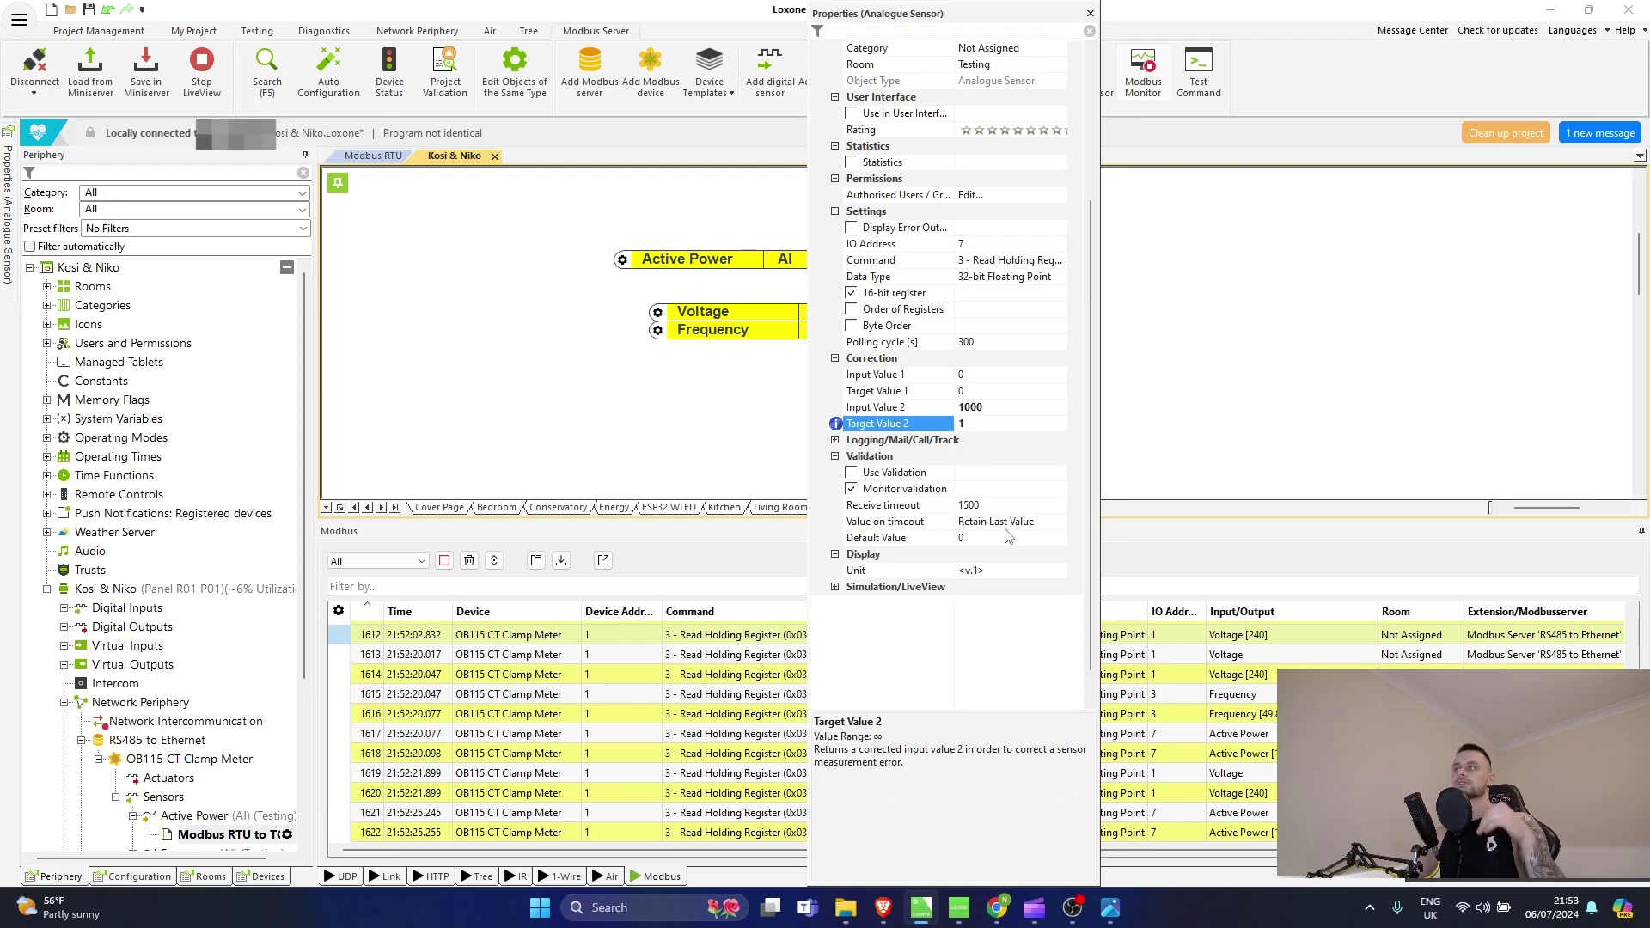
Set Active Power's display unit to <v.3>kW and save the program in the Miniserver
left_click(1005, 571)
left_click(985, 569)
key("BackSpace")
left_click(977, 569)
key("BackSpace")
type("3")
left_click(1209, 410)
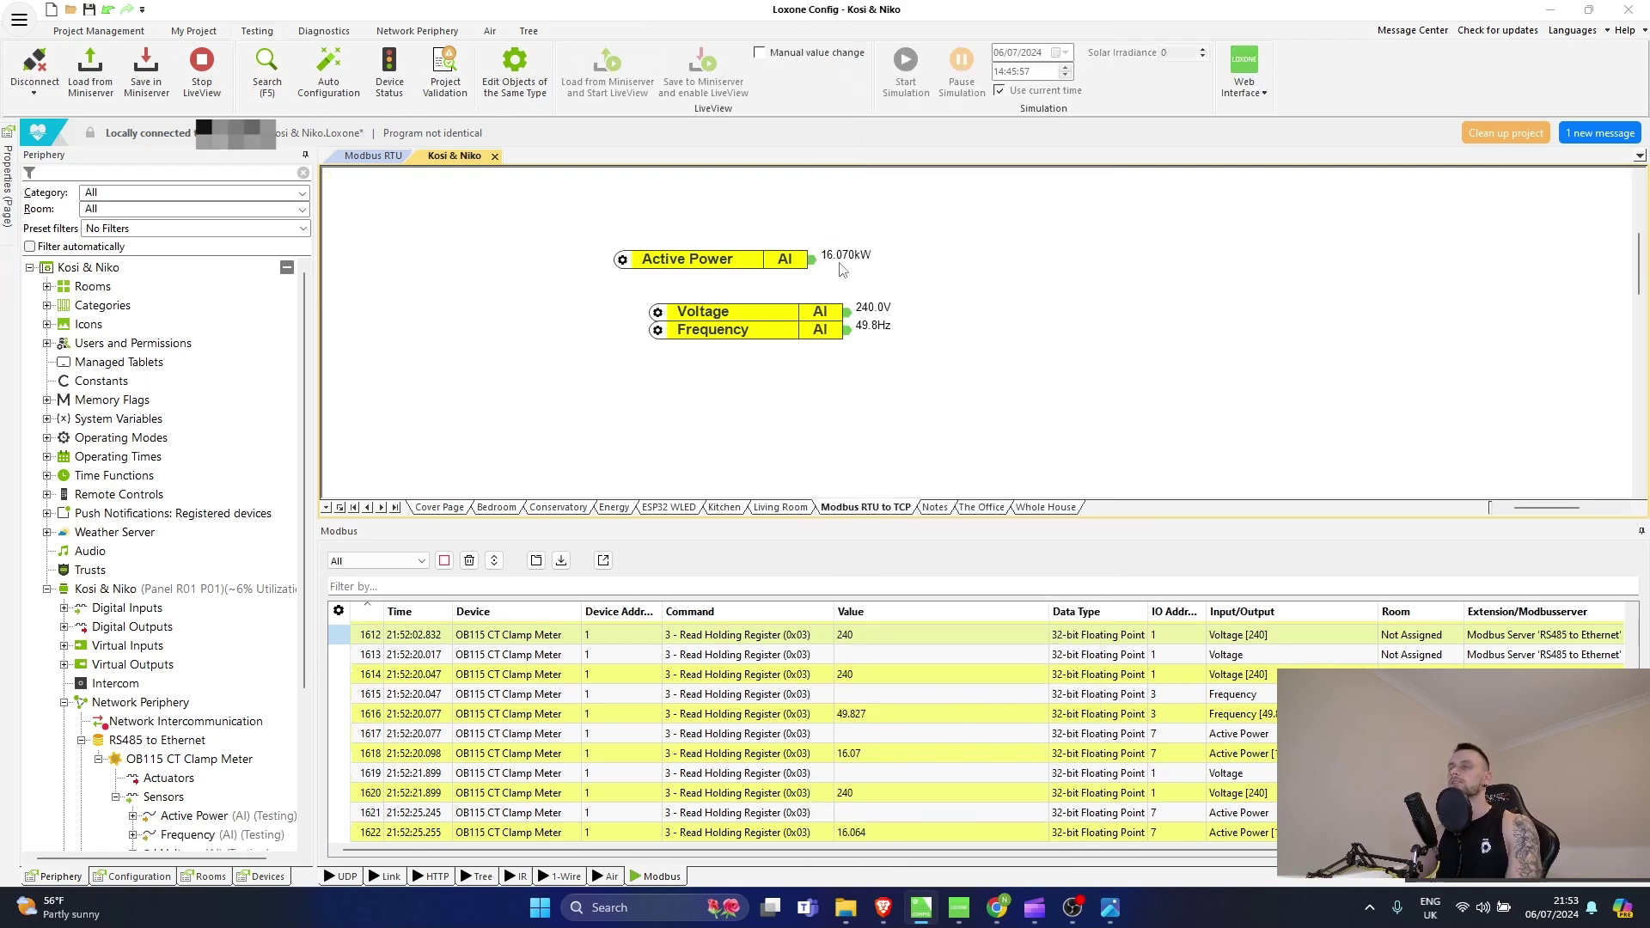
left_click(155, 75)
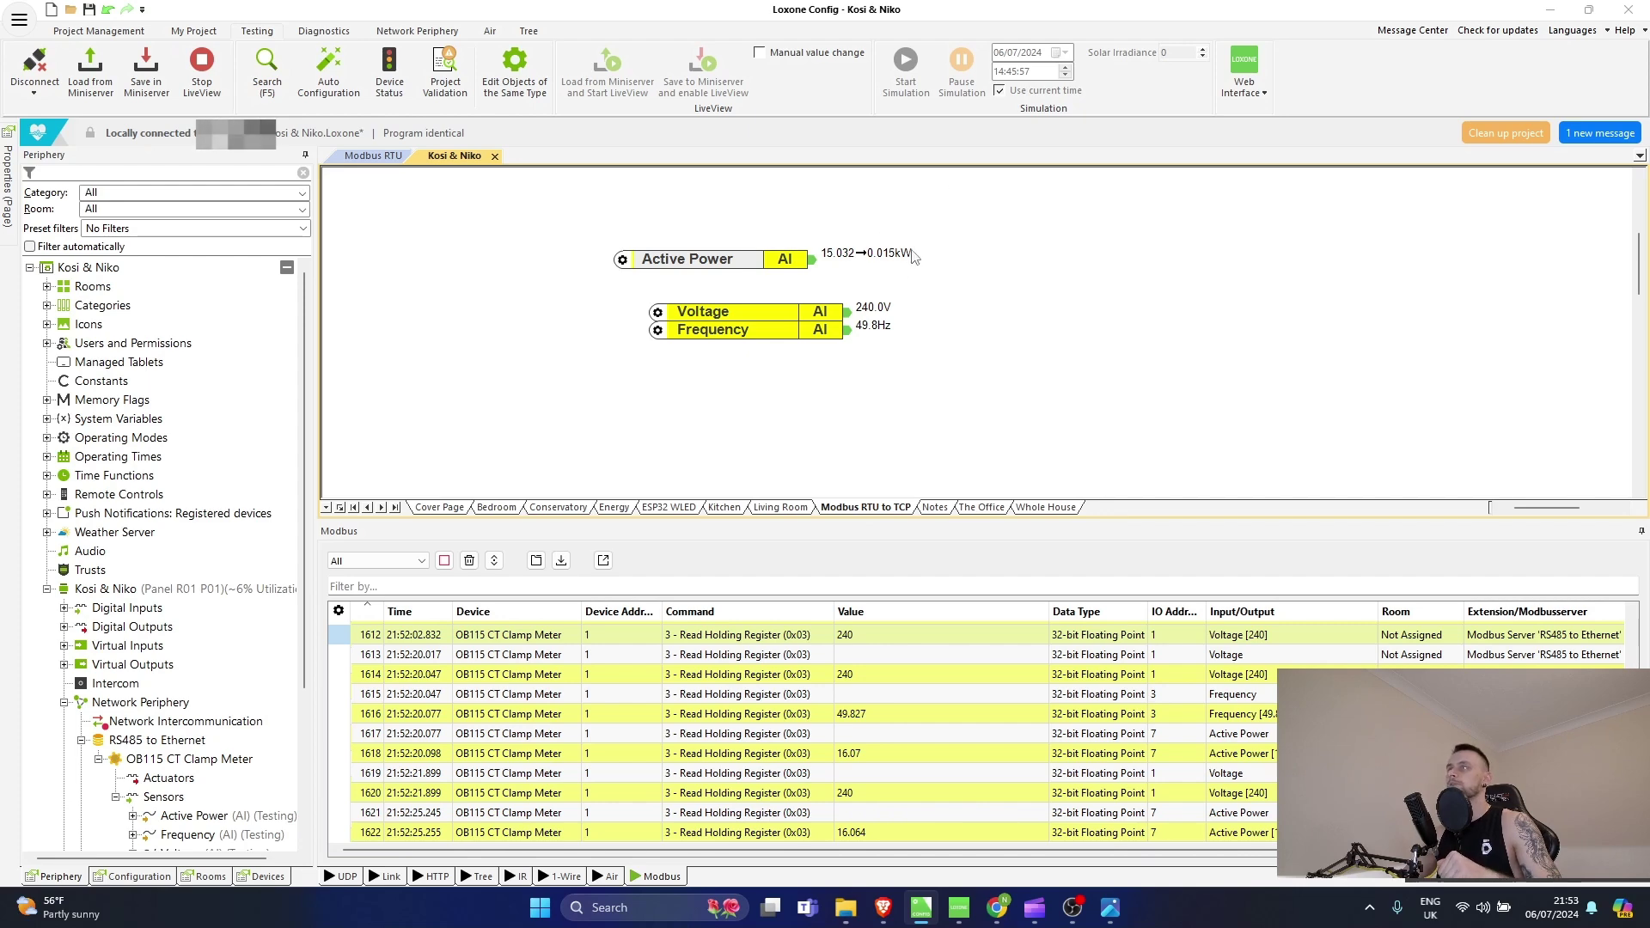
Set Active Power's polling cycle to 5 seconds
left_click(694, 266)
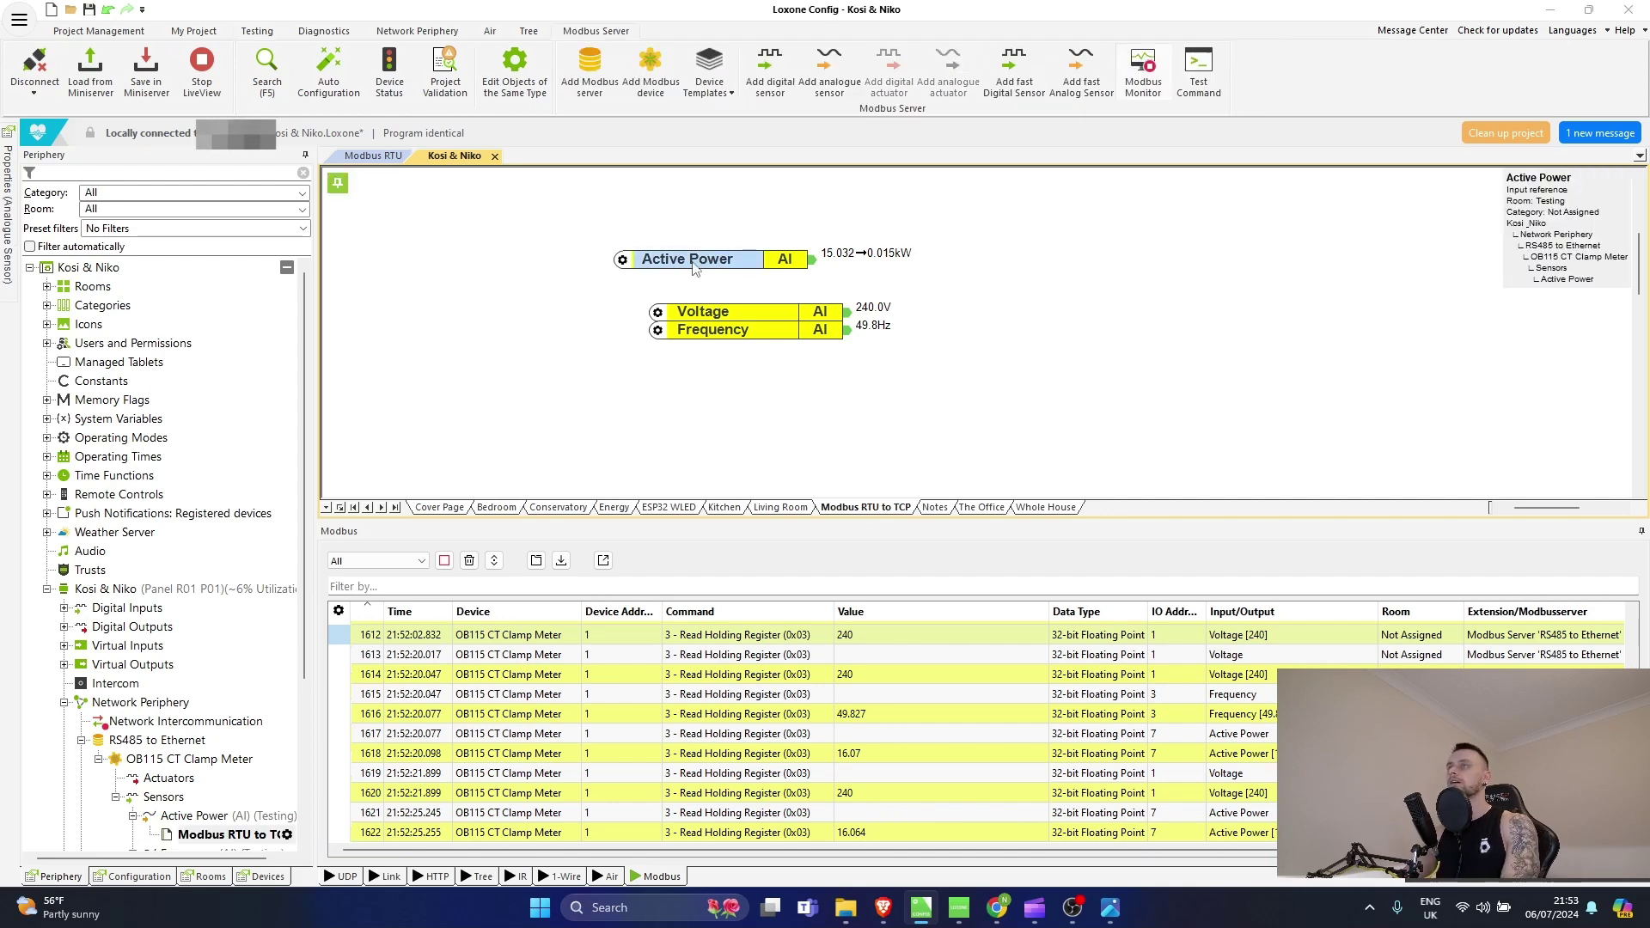
left_click(623, 259)
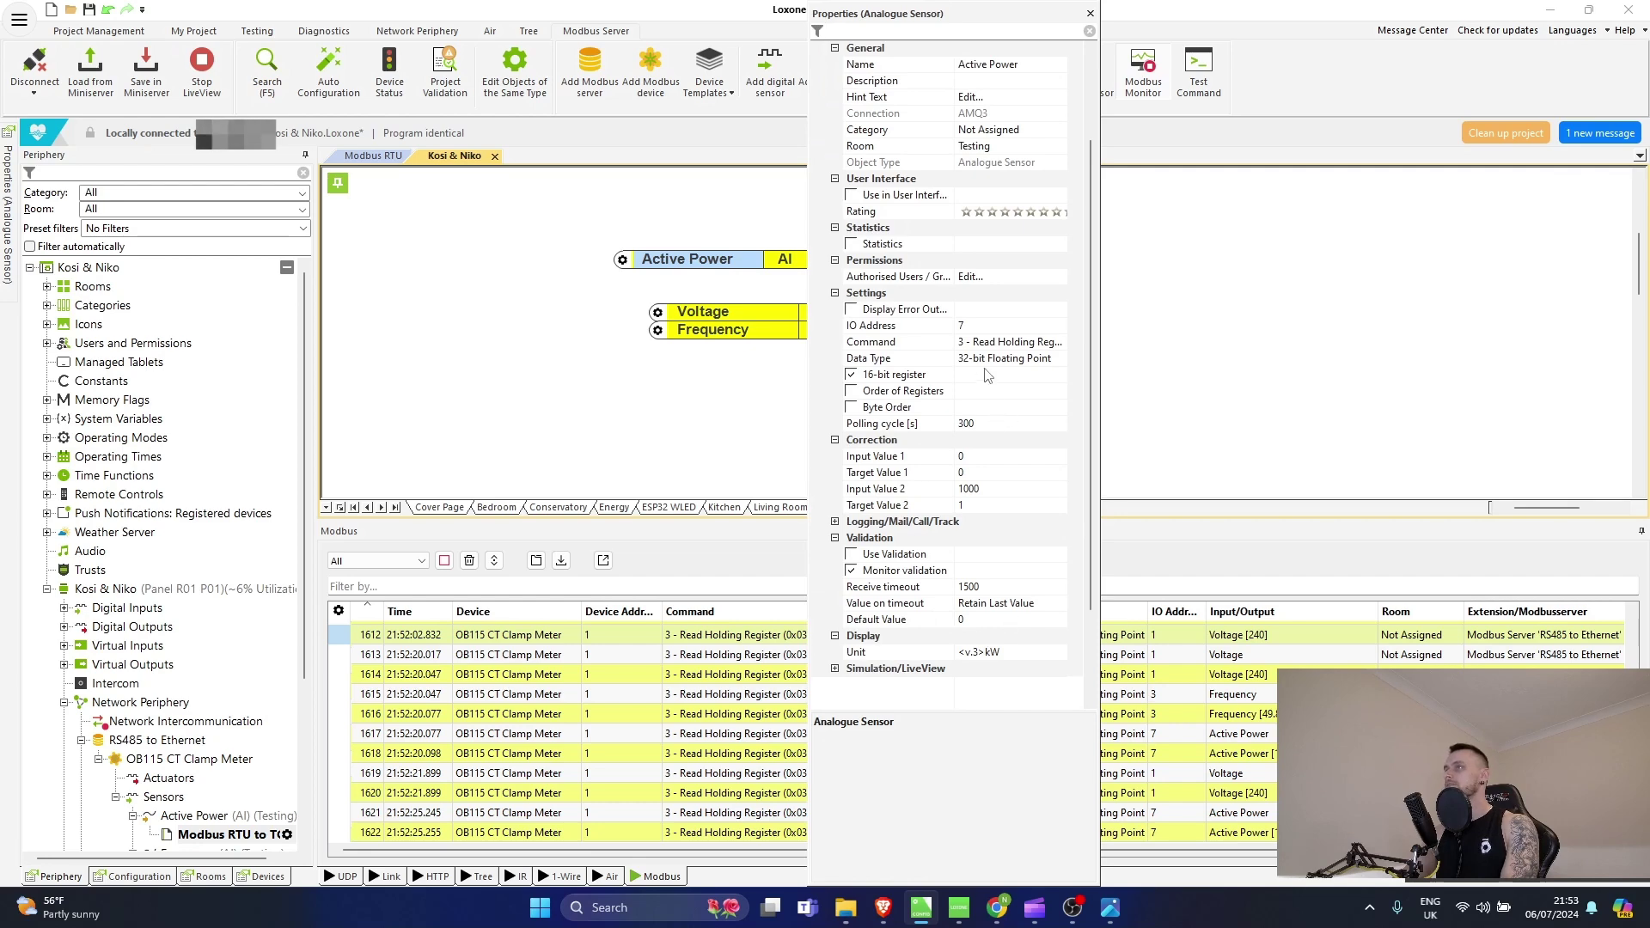
left_click(982, 425)
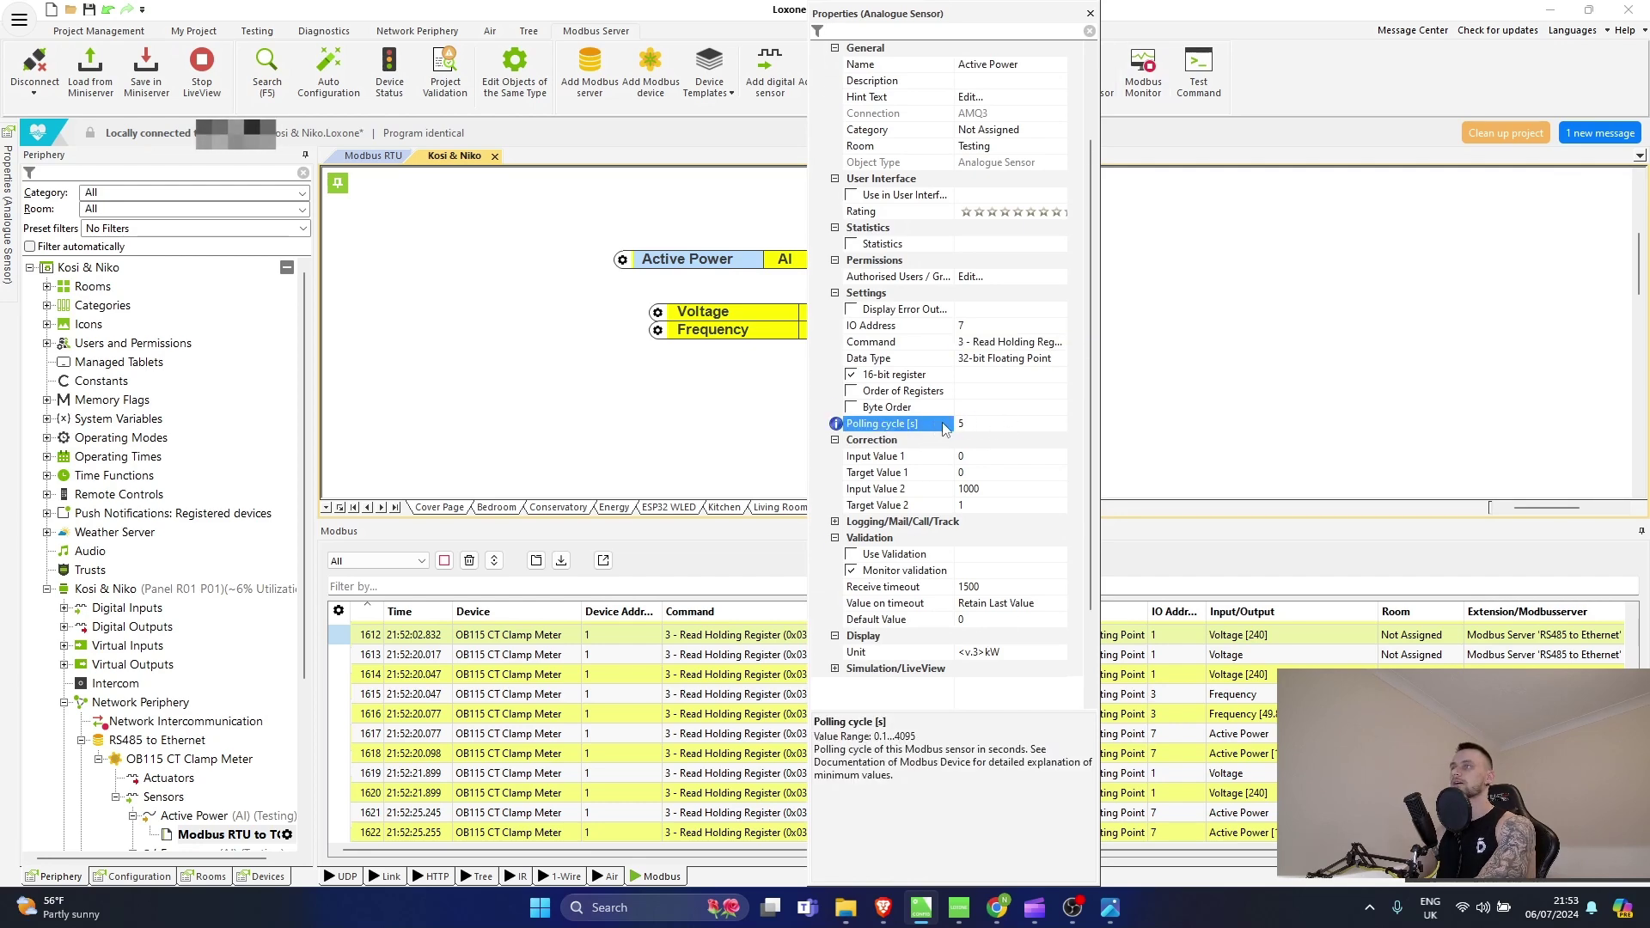
left_click(782, 312)
left_click(784, 311)
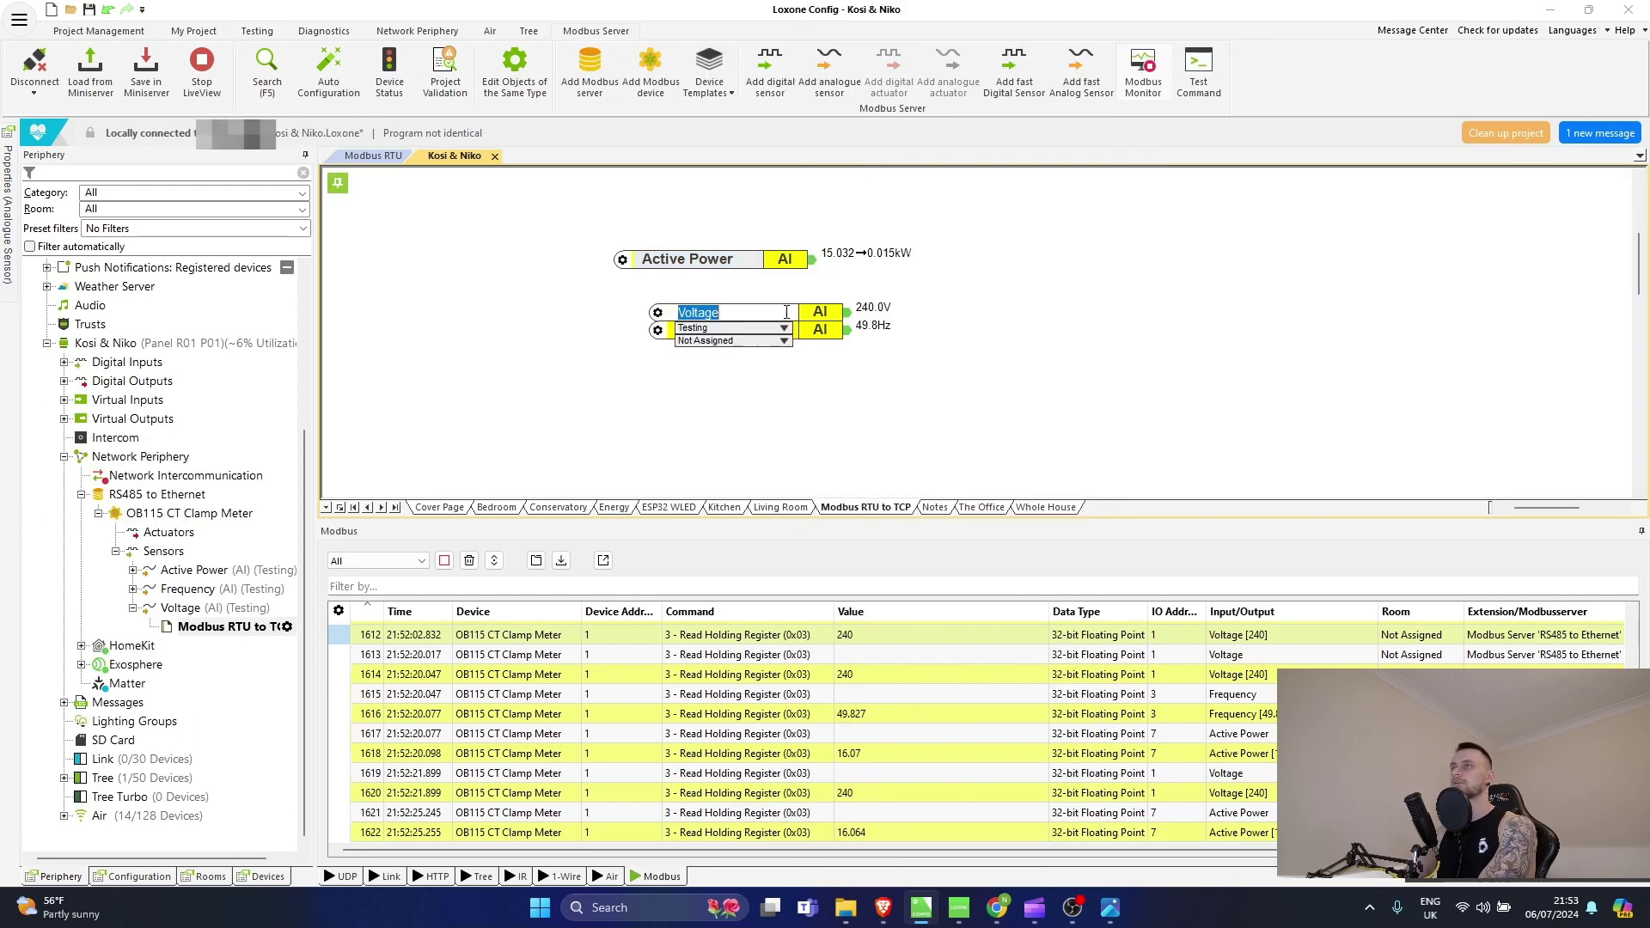
left_click(847, 378)
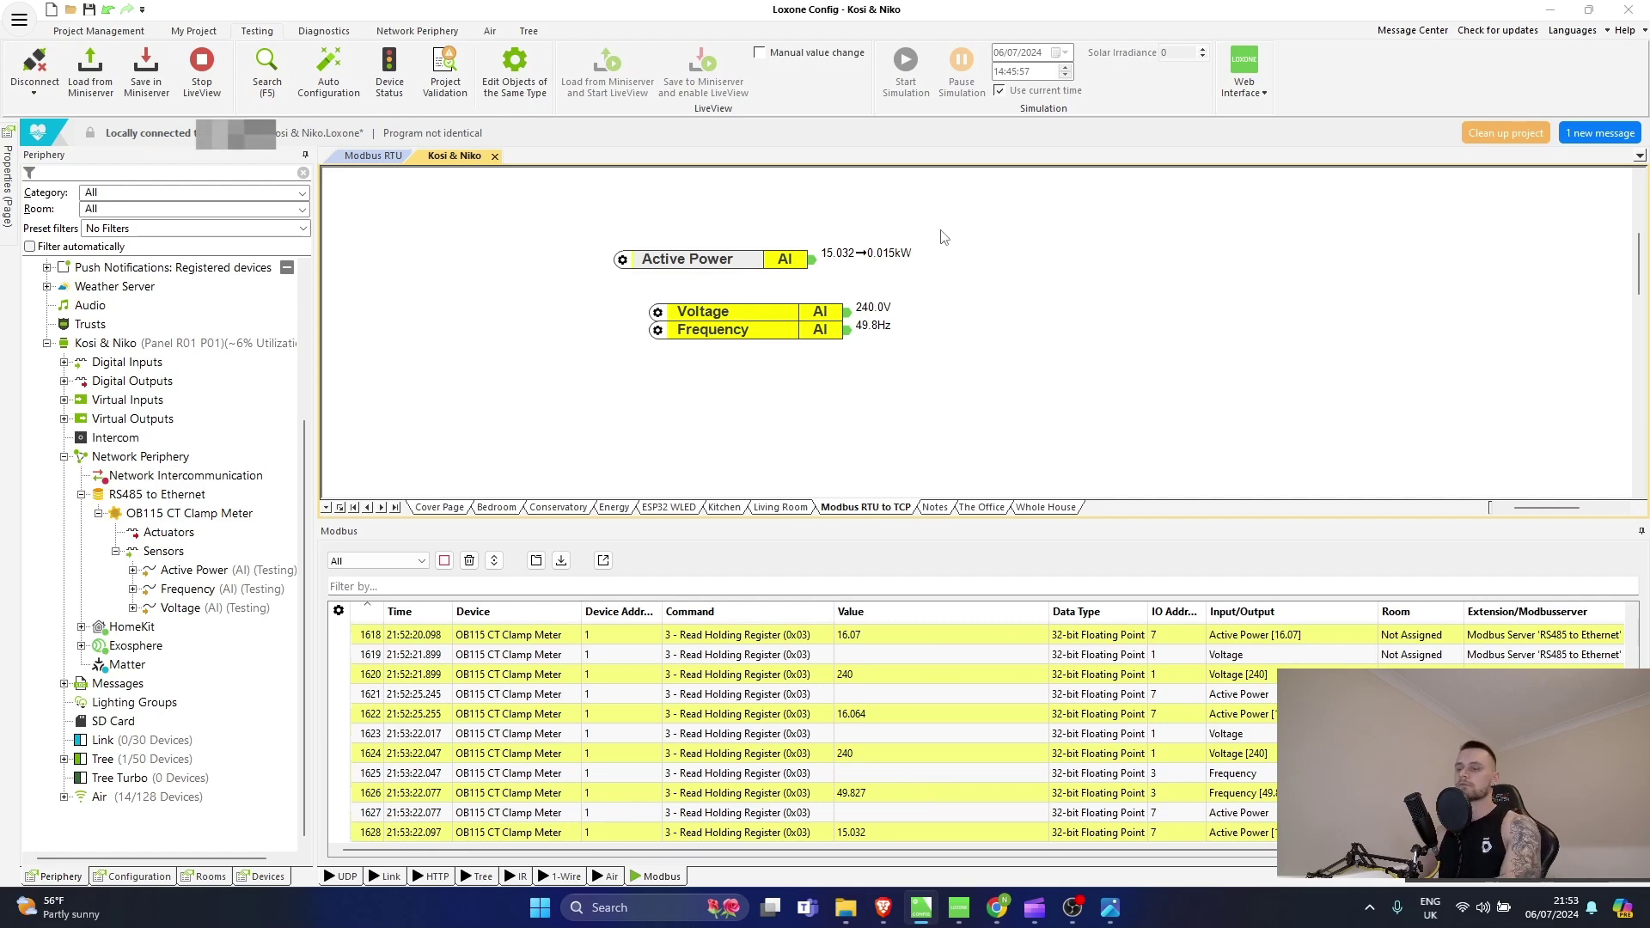
Add a Meter function block beside Active Power and connect the sensor's output to the block's Pf input
key("F5")
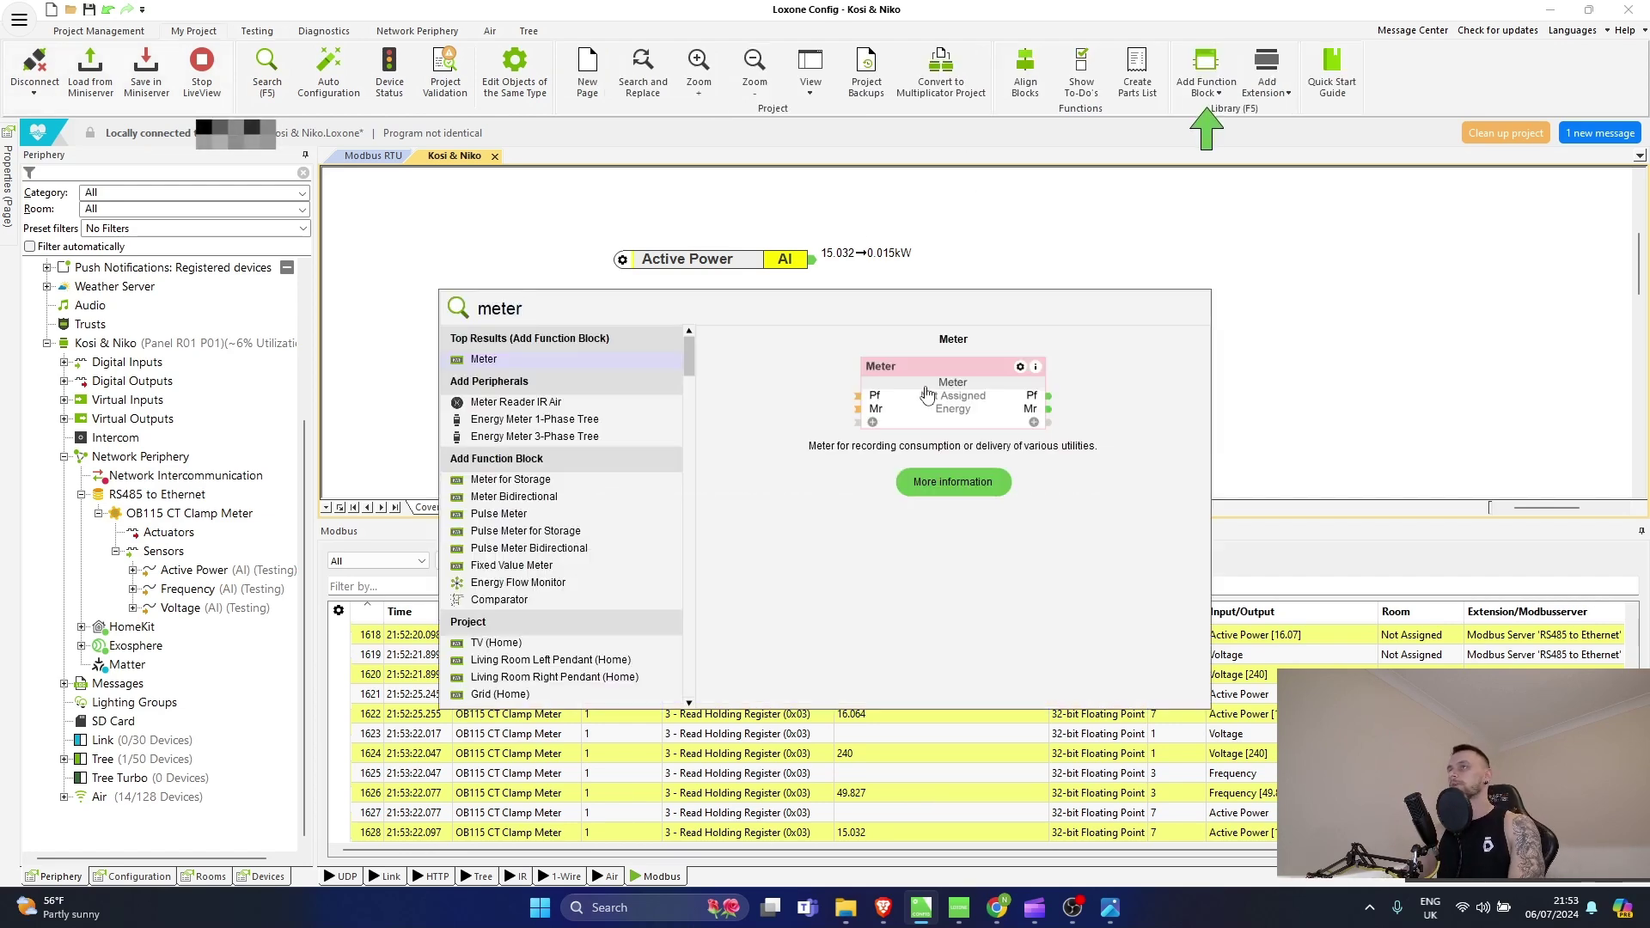
key("Return")
left_click(996, 225)
left_click_drag(908, 268, 988, 268)
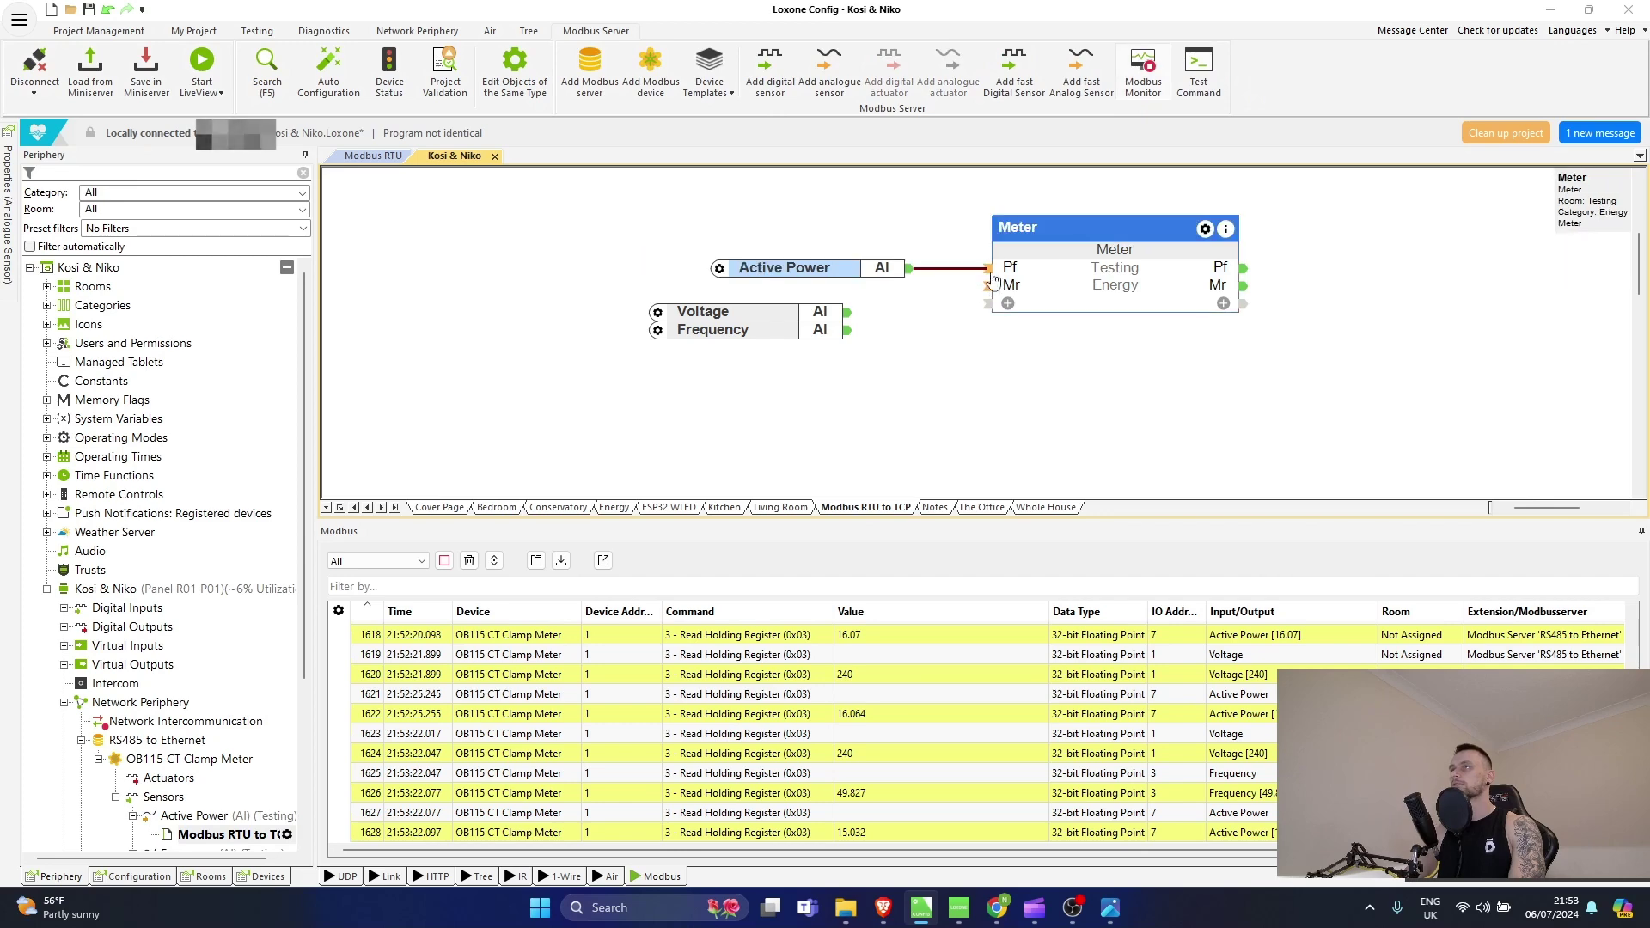
Rename the Meter block to "Energy Meter Extension" and save the program in the Miniserver
left_click(1062, 220)
left_click(1029, 222)
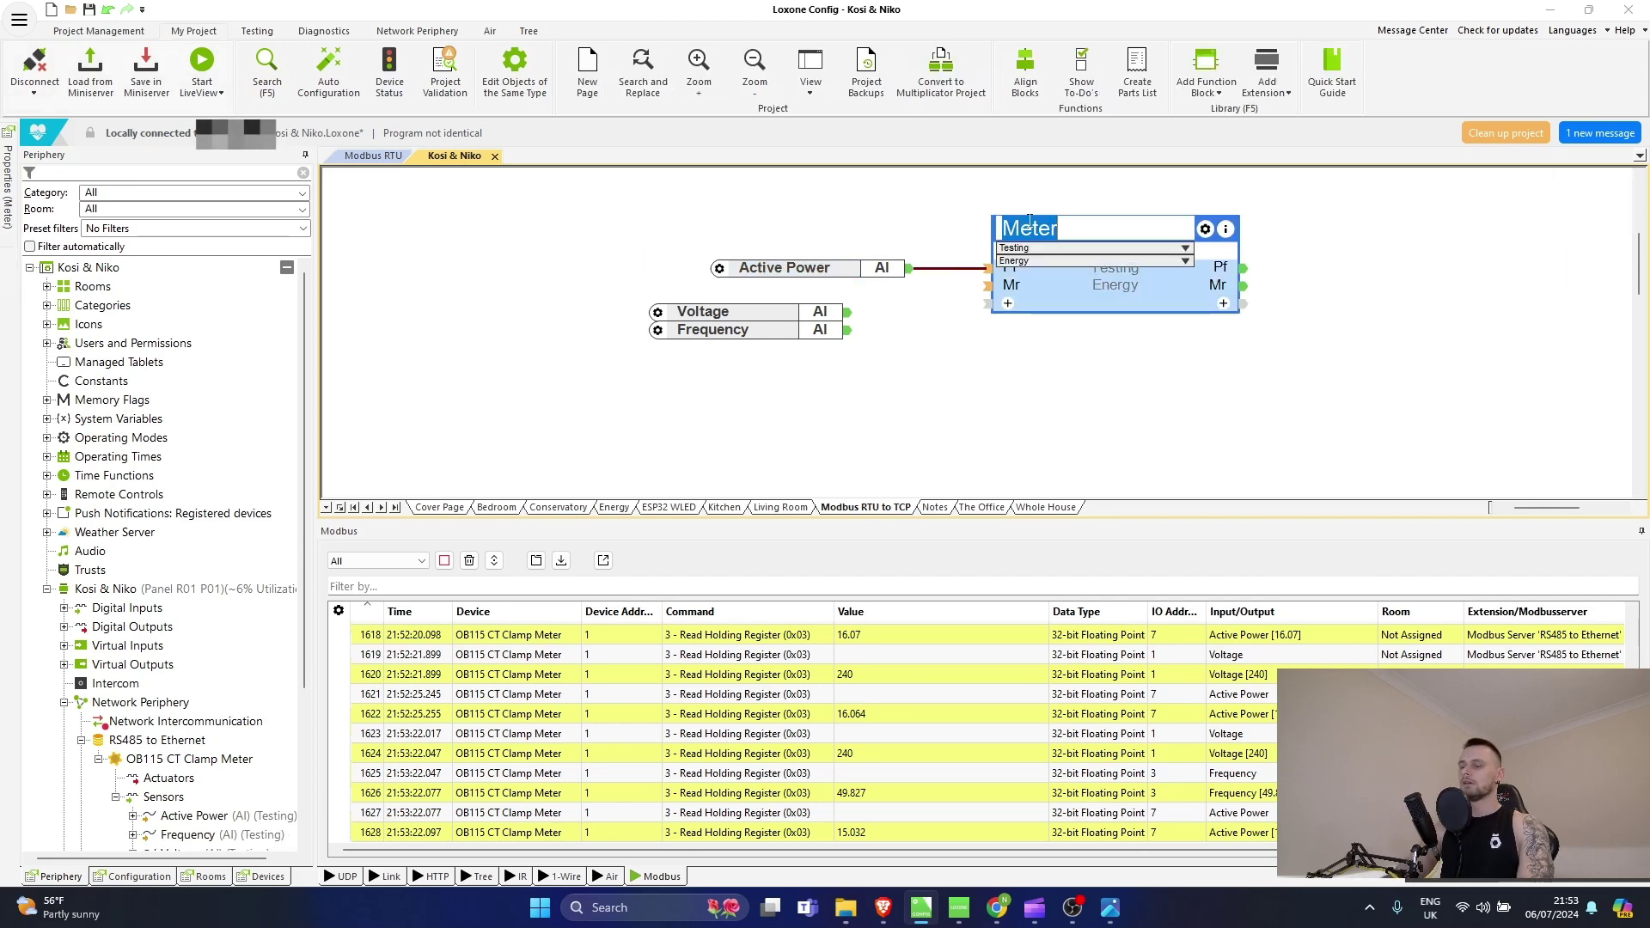
type("Energy Meter Ex")
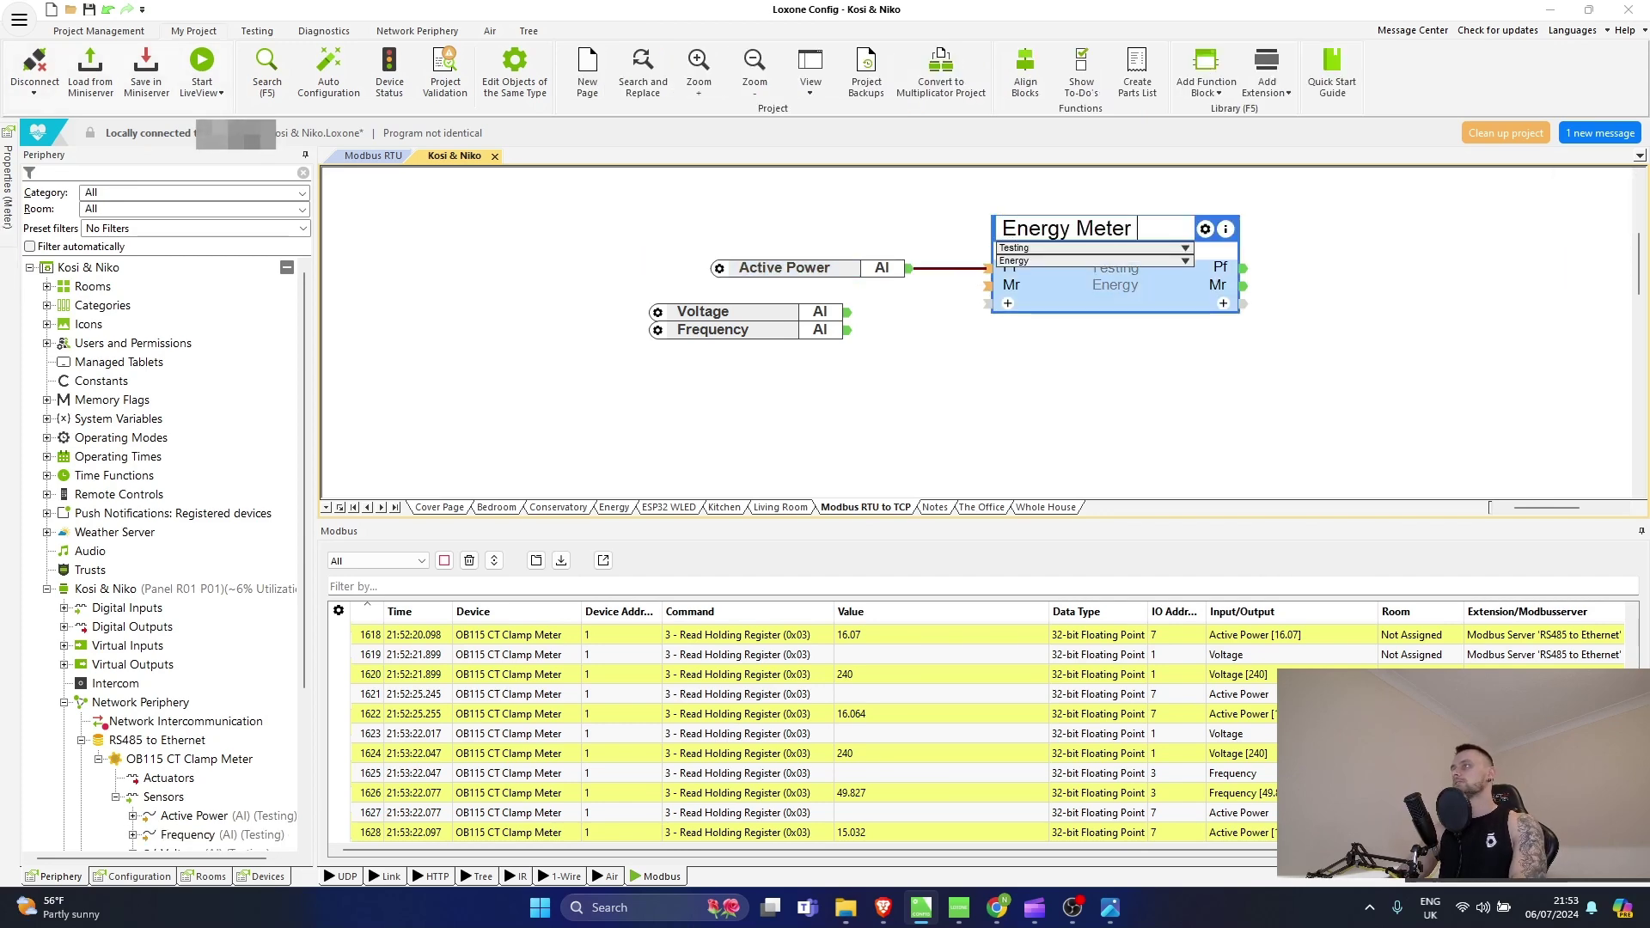
type("tension")
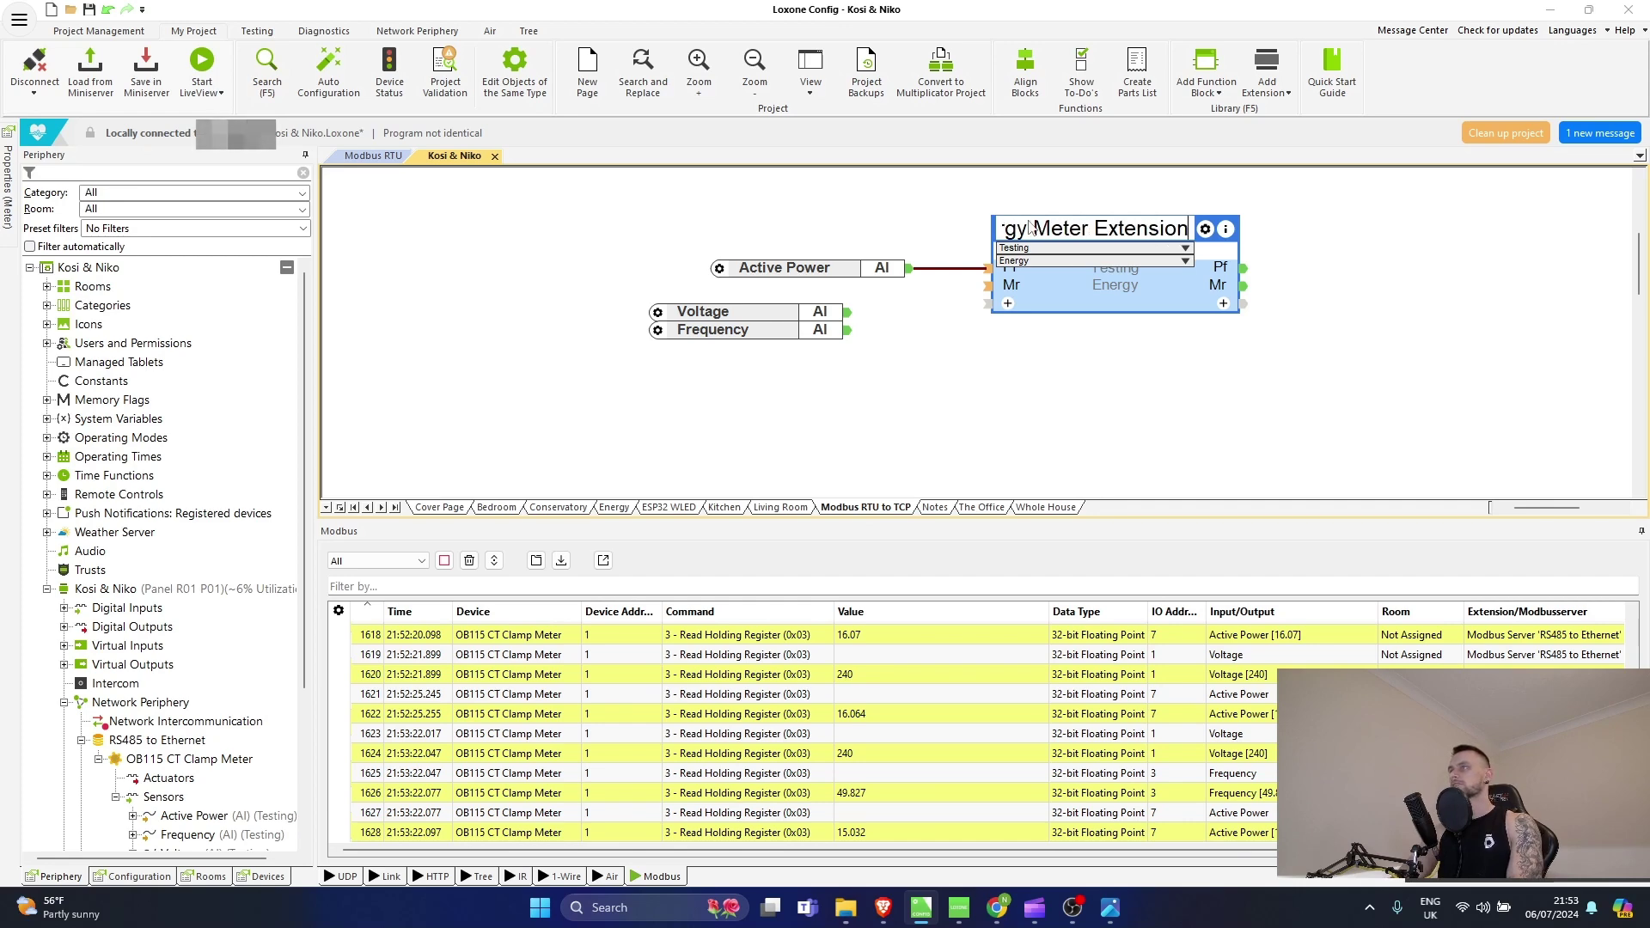
key("Return")
left_click(1073, 421)
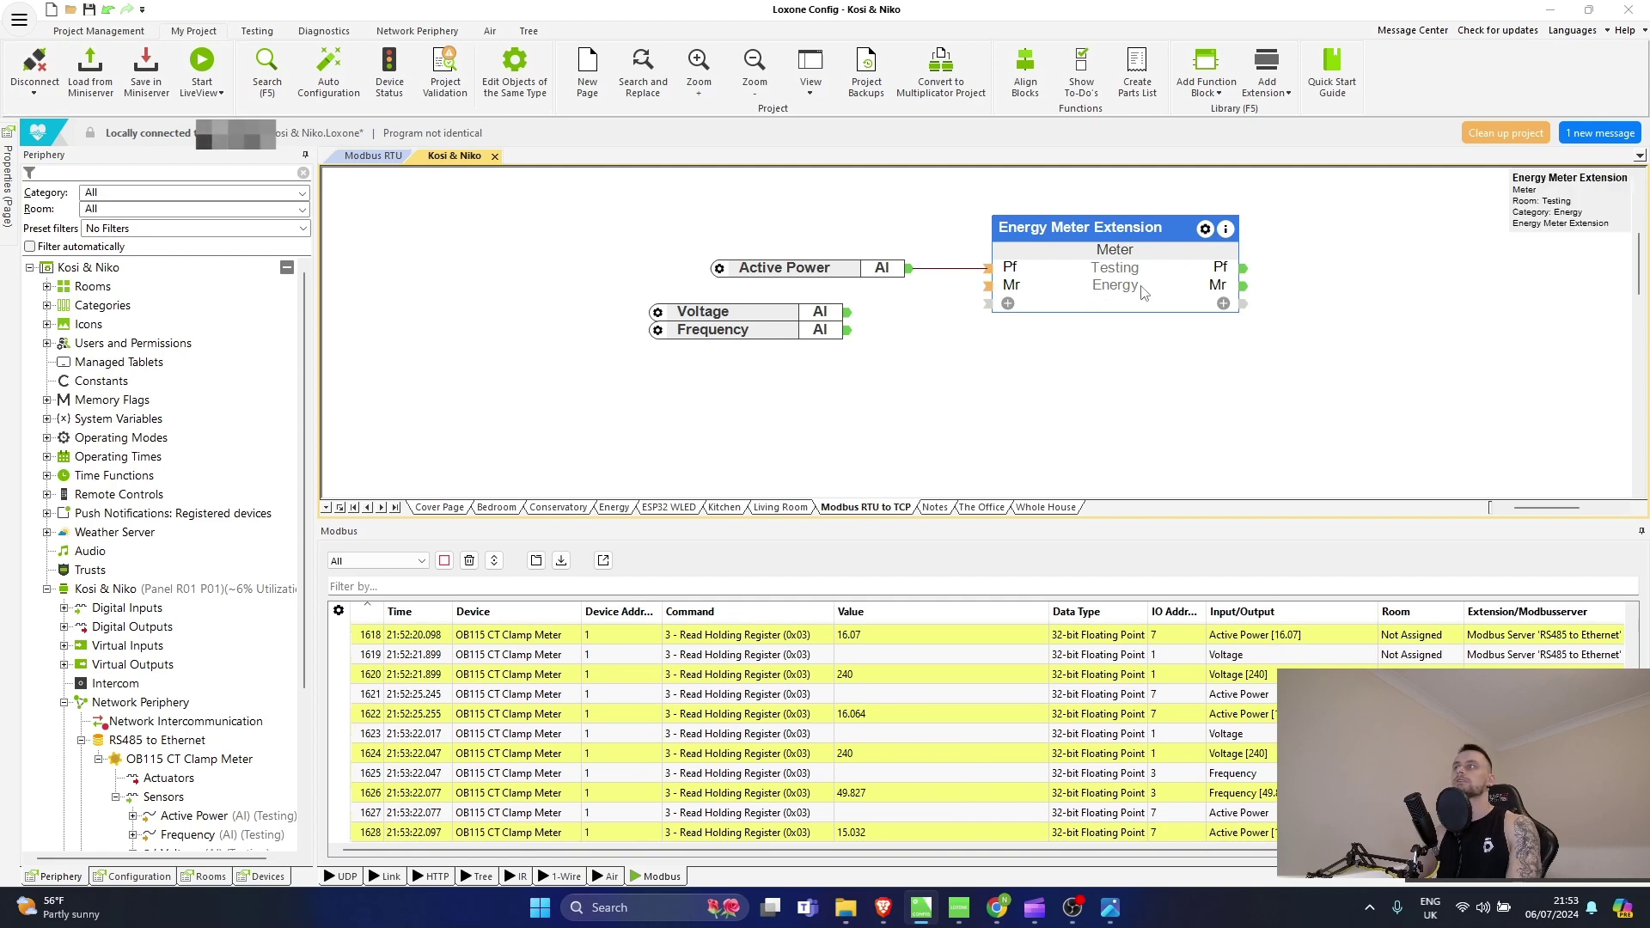
left_click(157, 79)
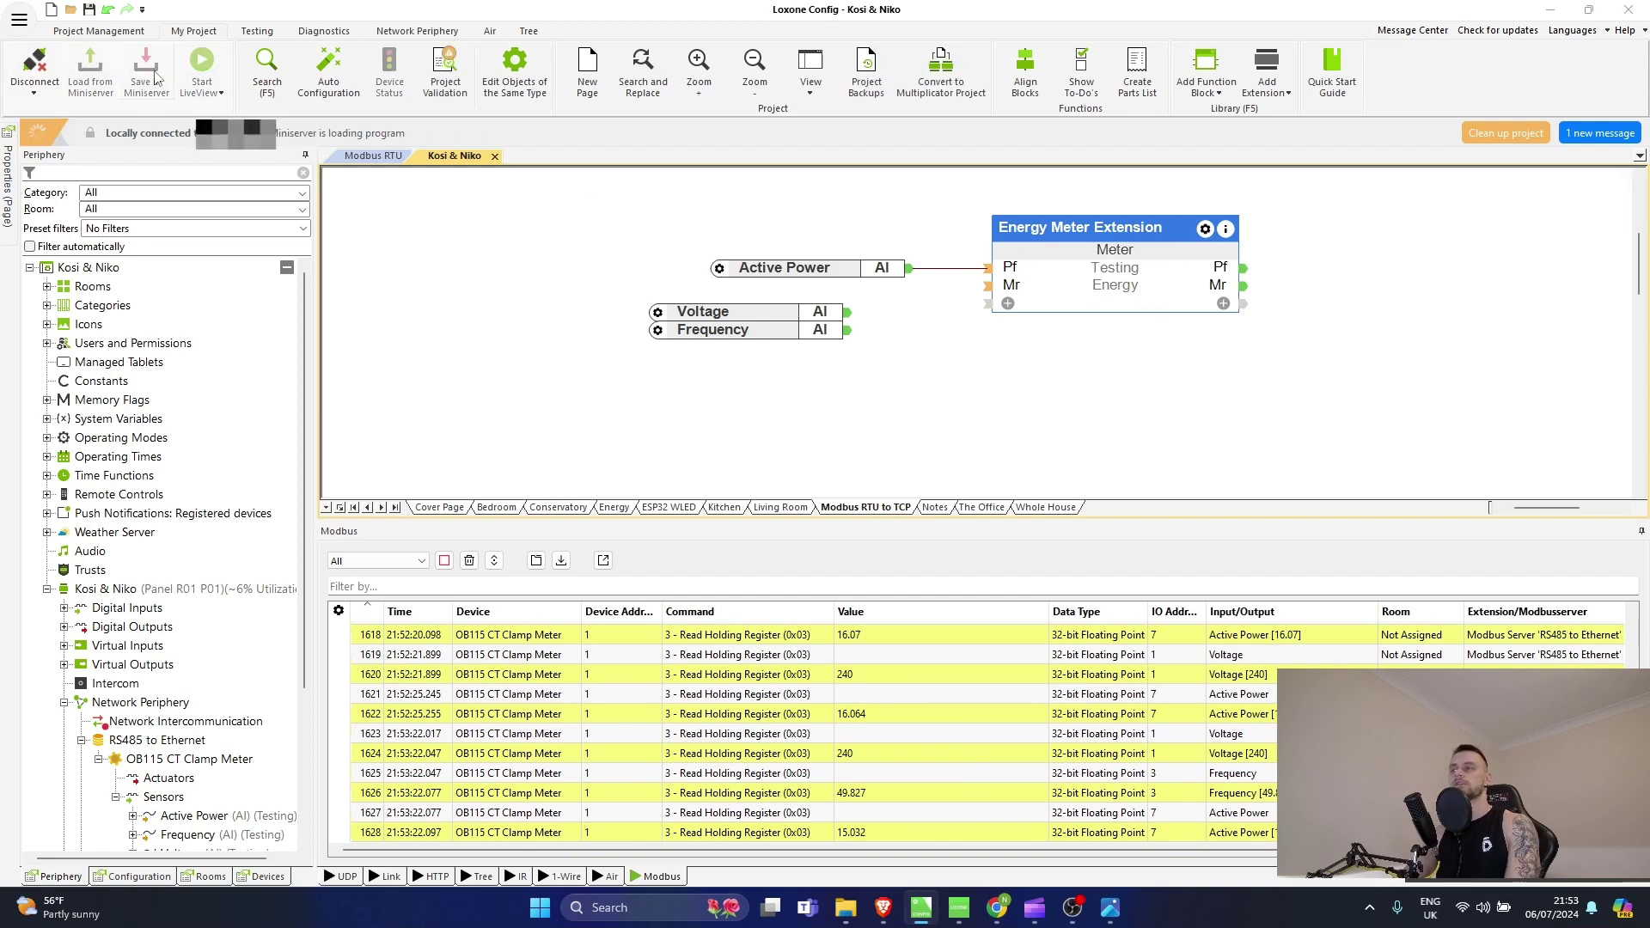
Start LiveView and move the Active Power sensor block farther from the Energy Meter Extension block so the connection's values are readable
left_click(201, 67)
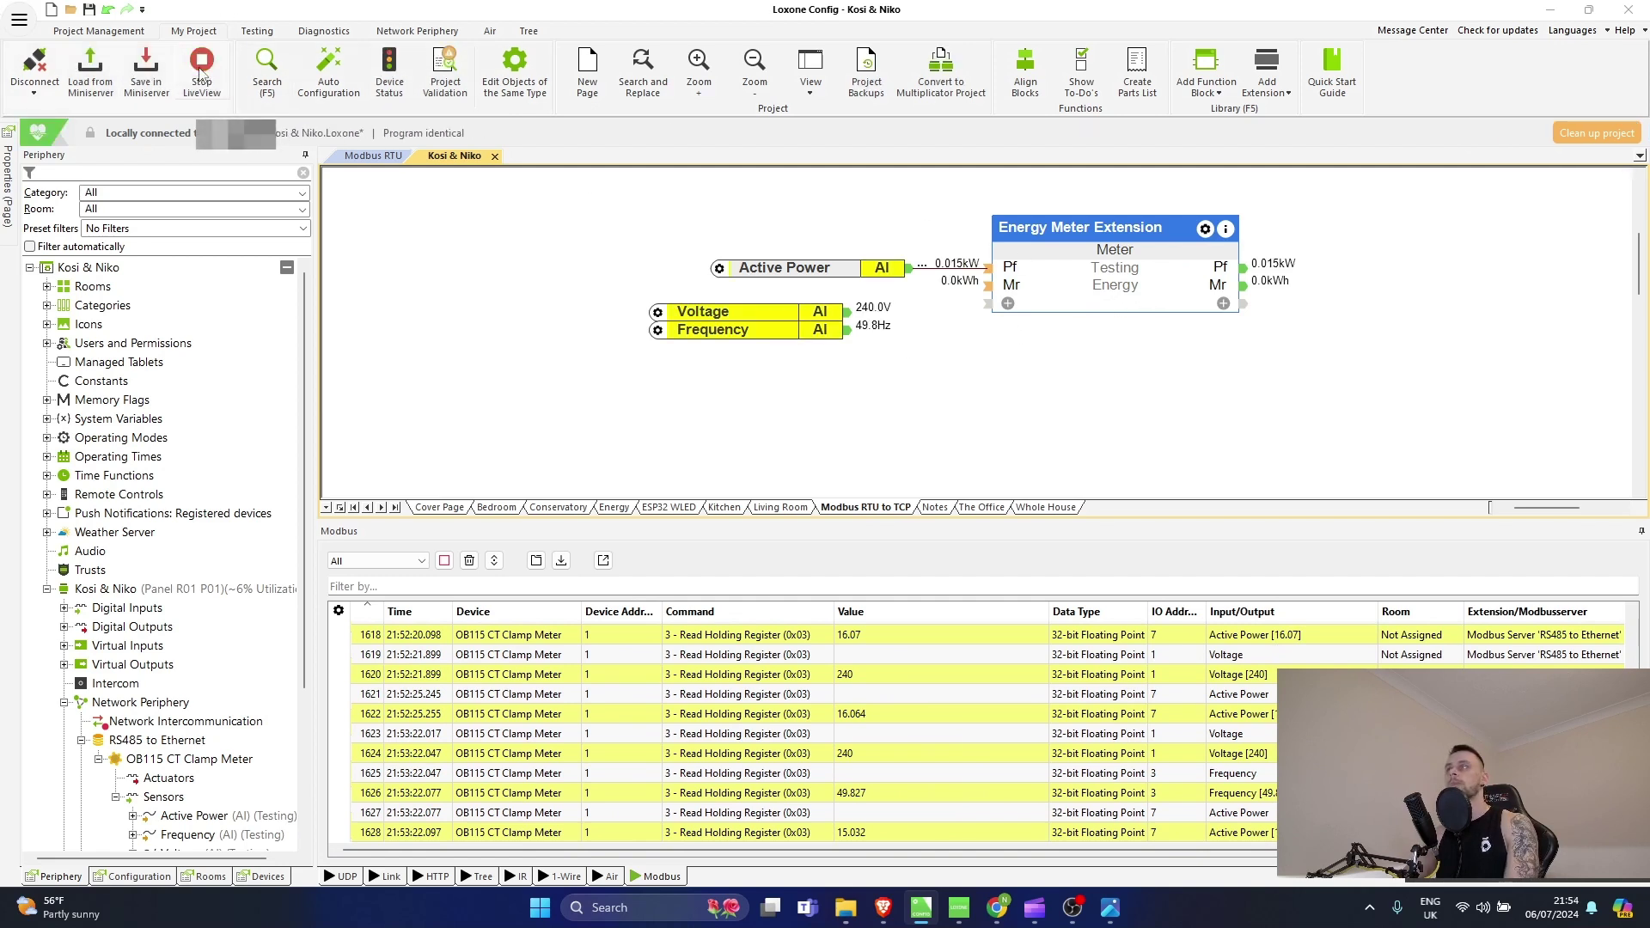
left_click_drag(909, 273, 786, 275)
left_click_drag(678, 274, 645, 275)
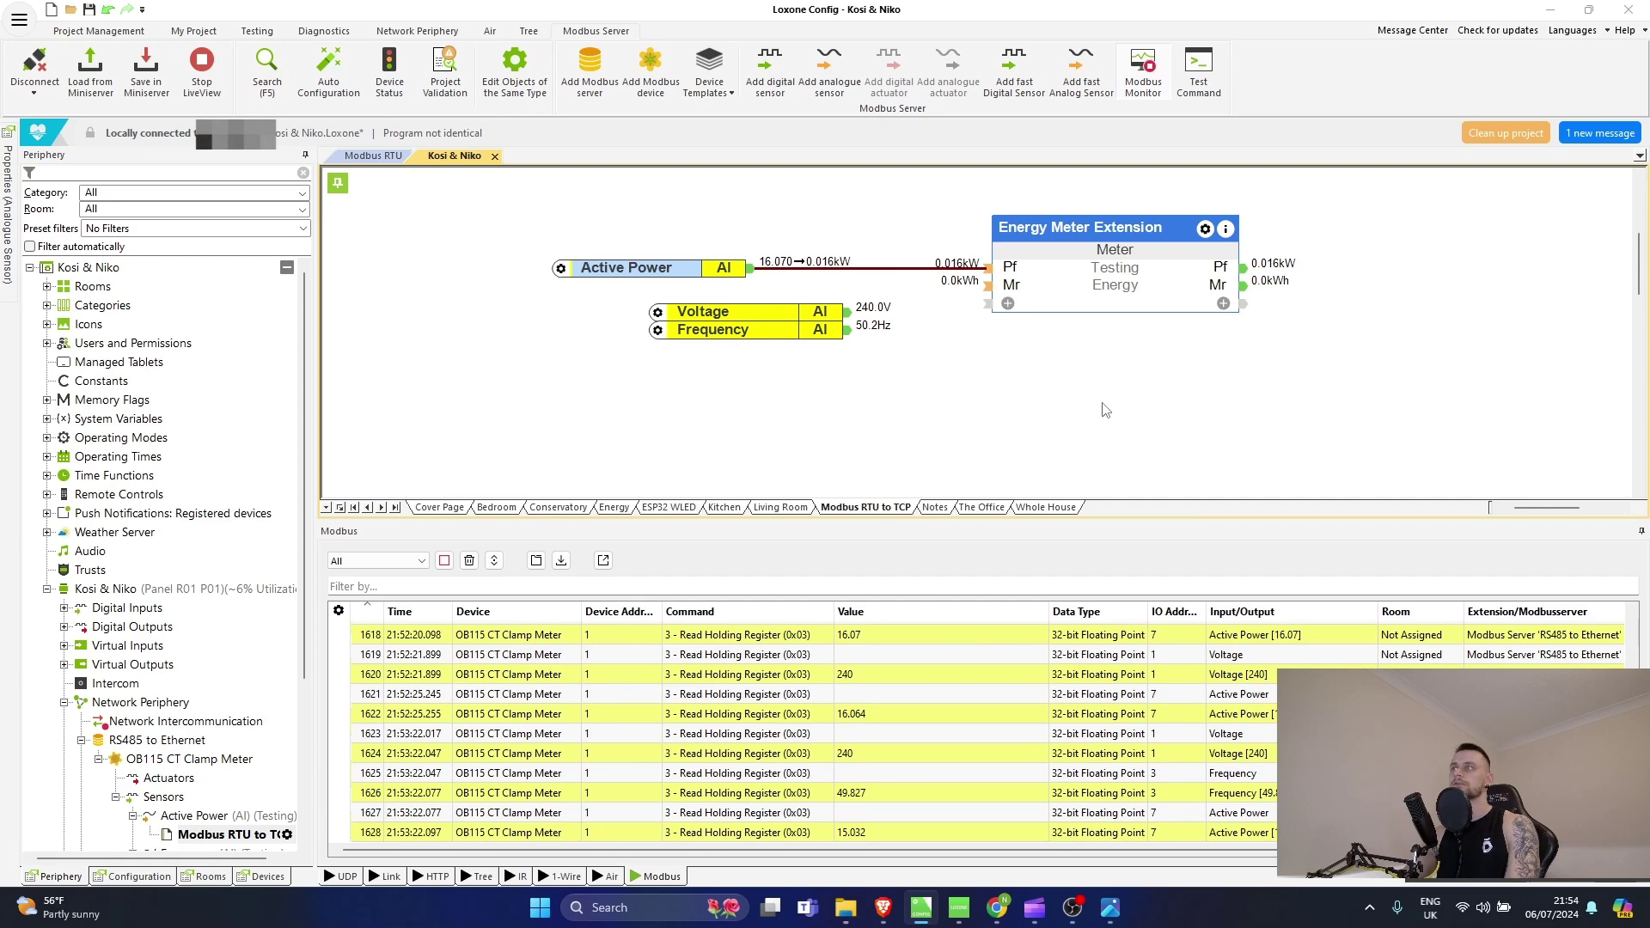
Switch to the Loxone app and view the Energy Meter Extension's power graph in the Testing room
left_click(957, 913)
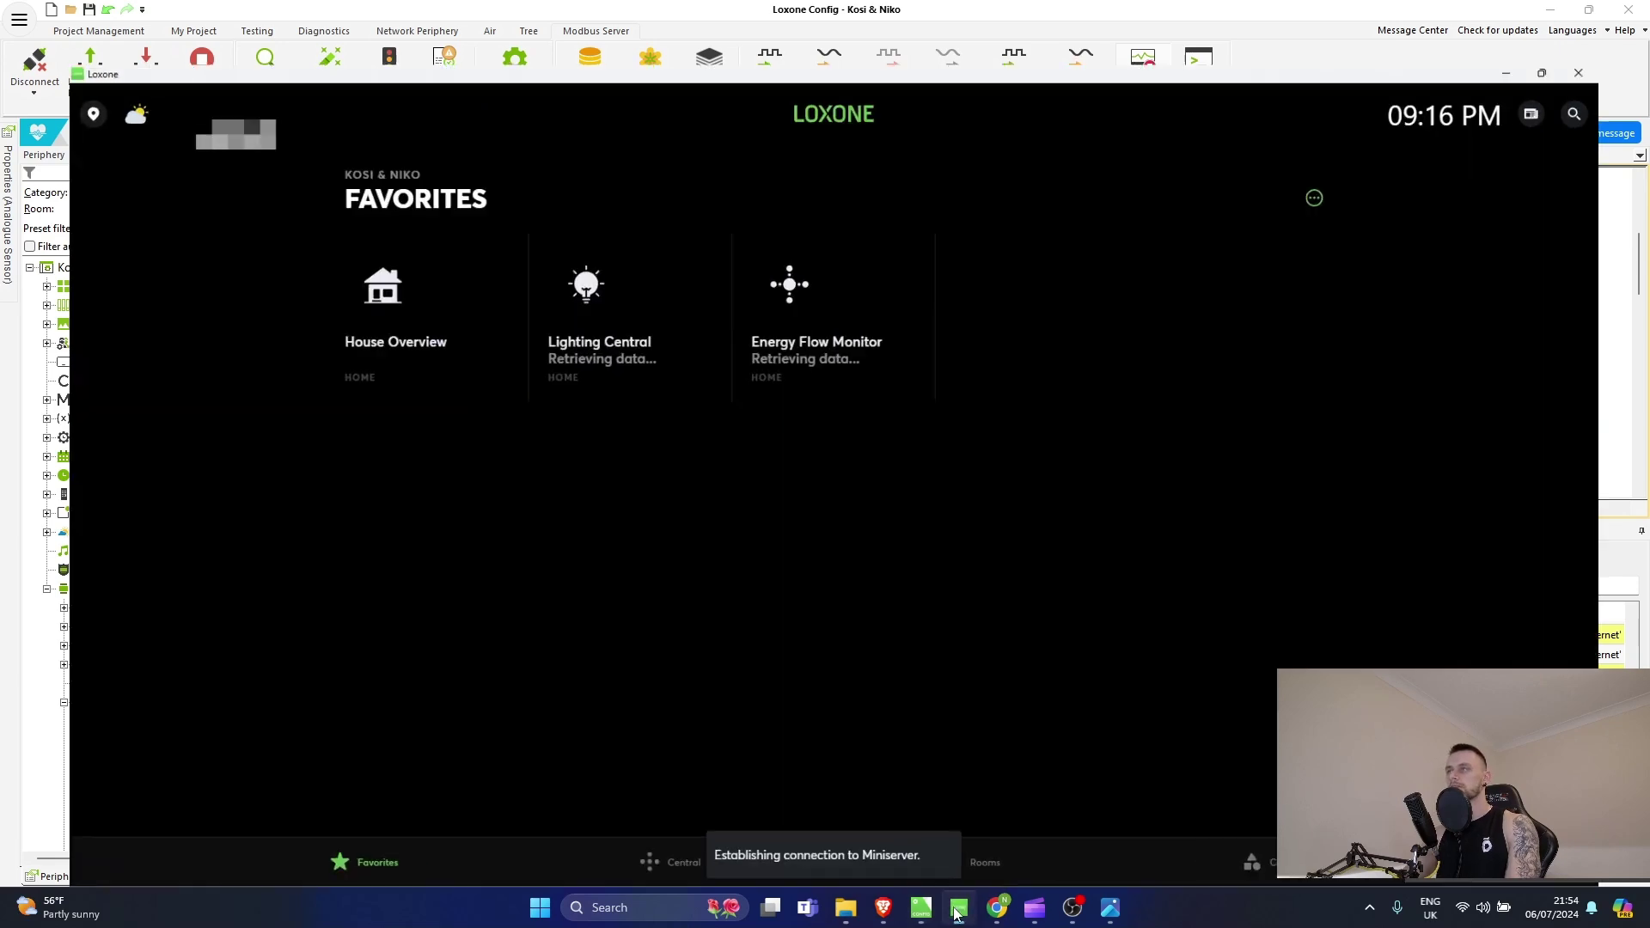
left_click(987, 866)
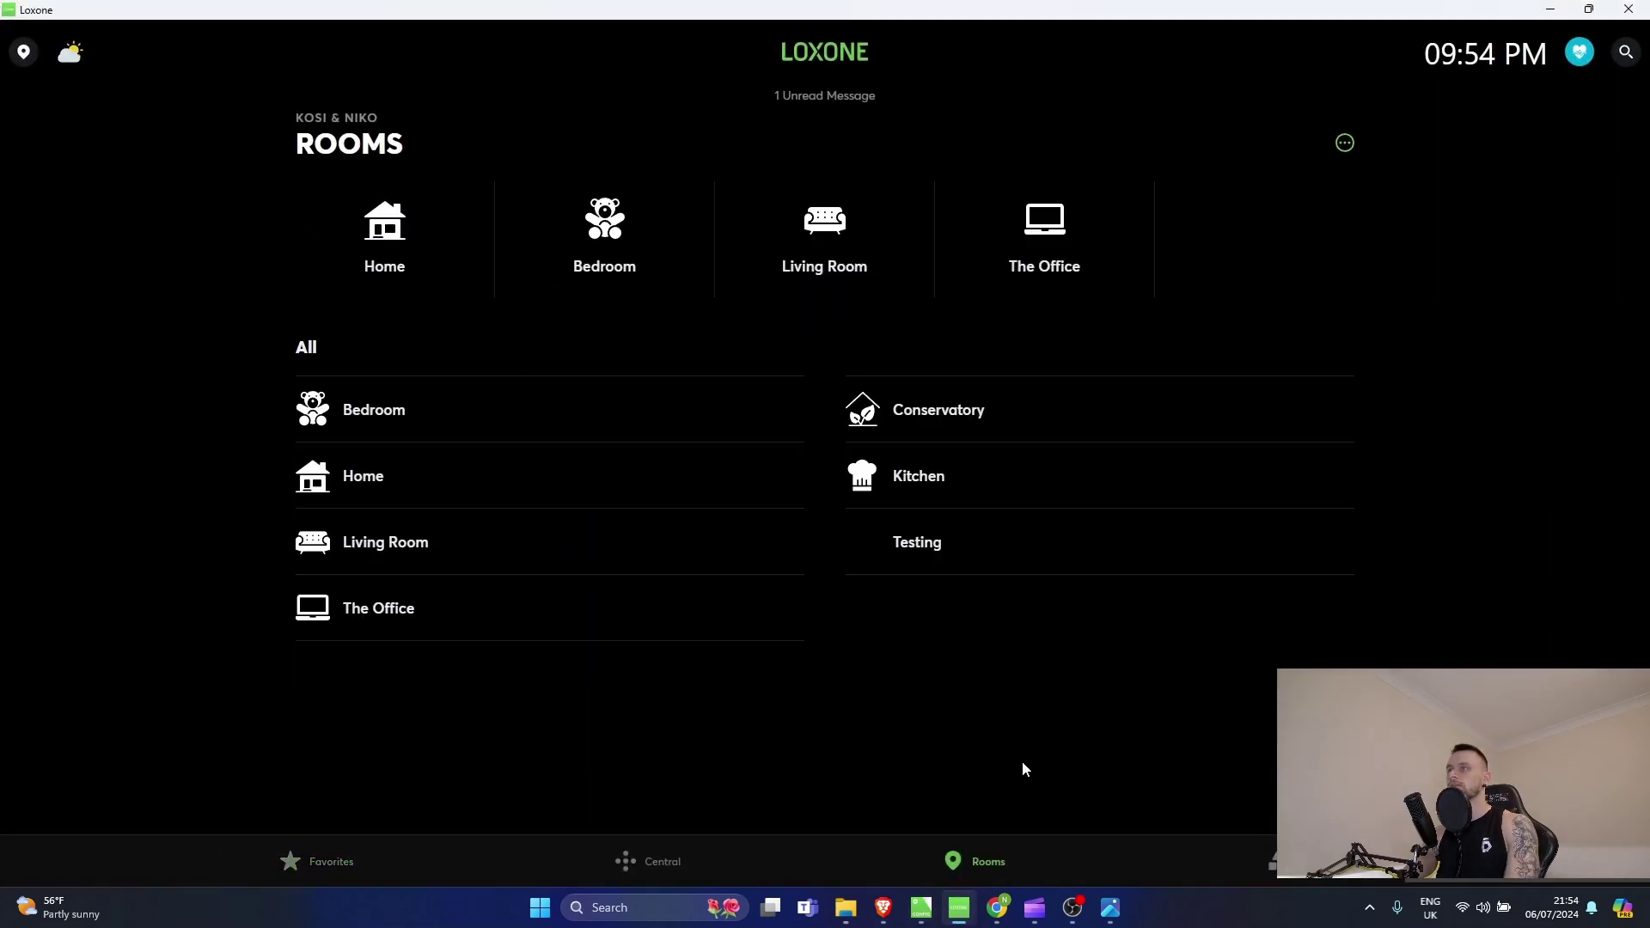
left_click(918, 543)
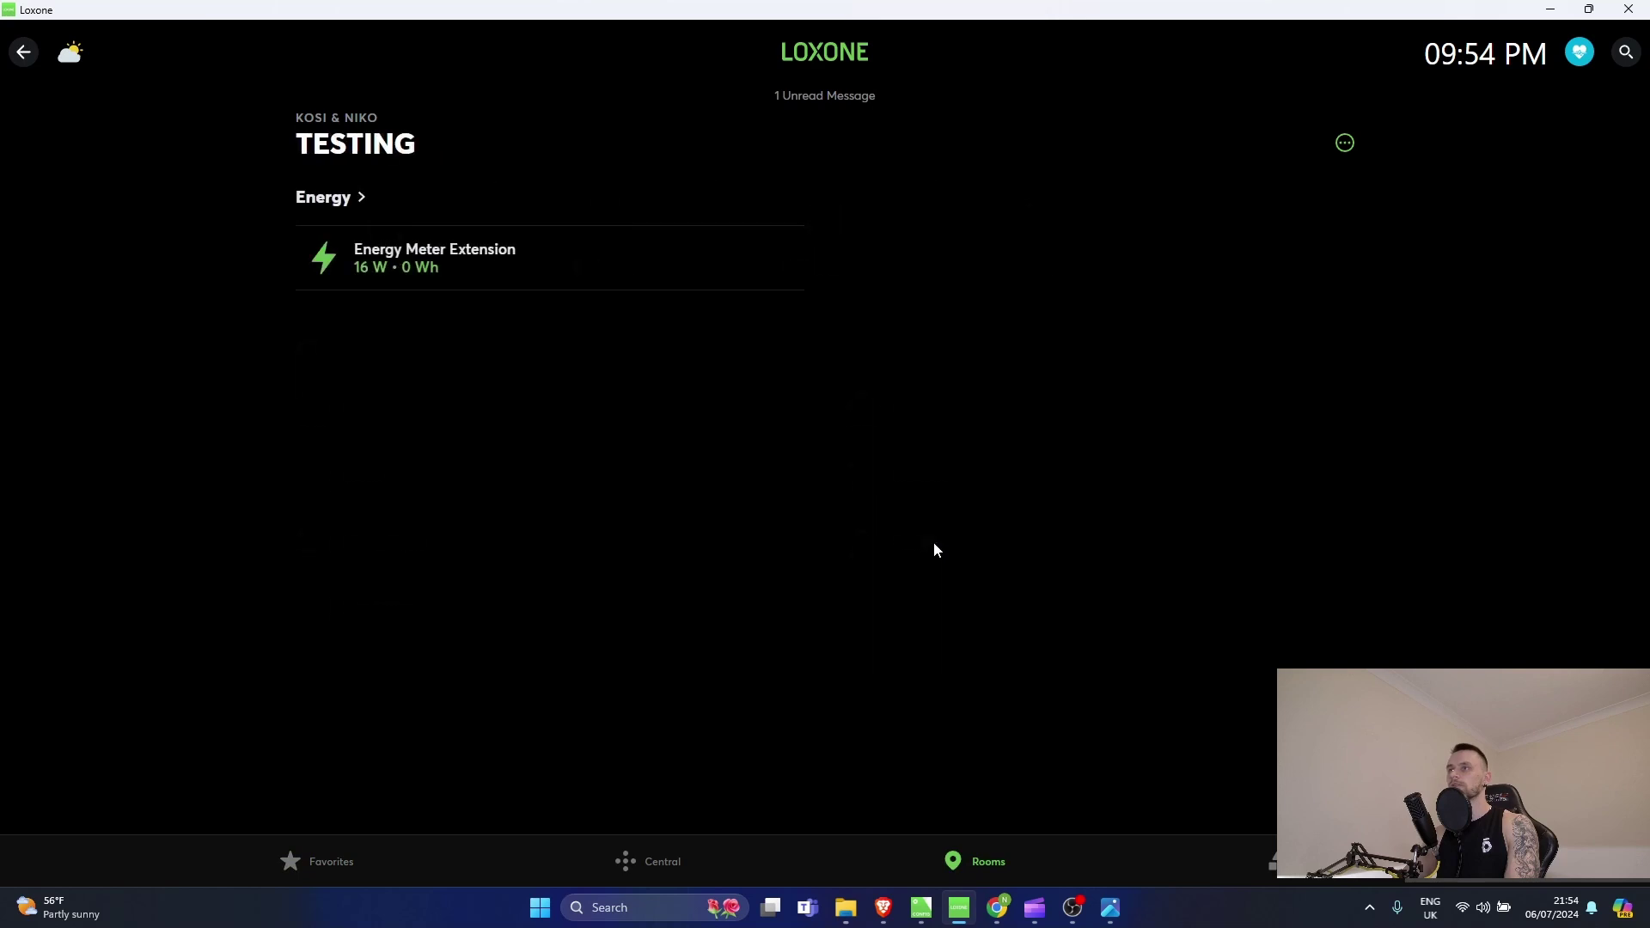
left_click(430, 264)
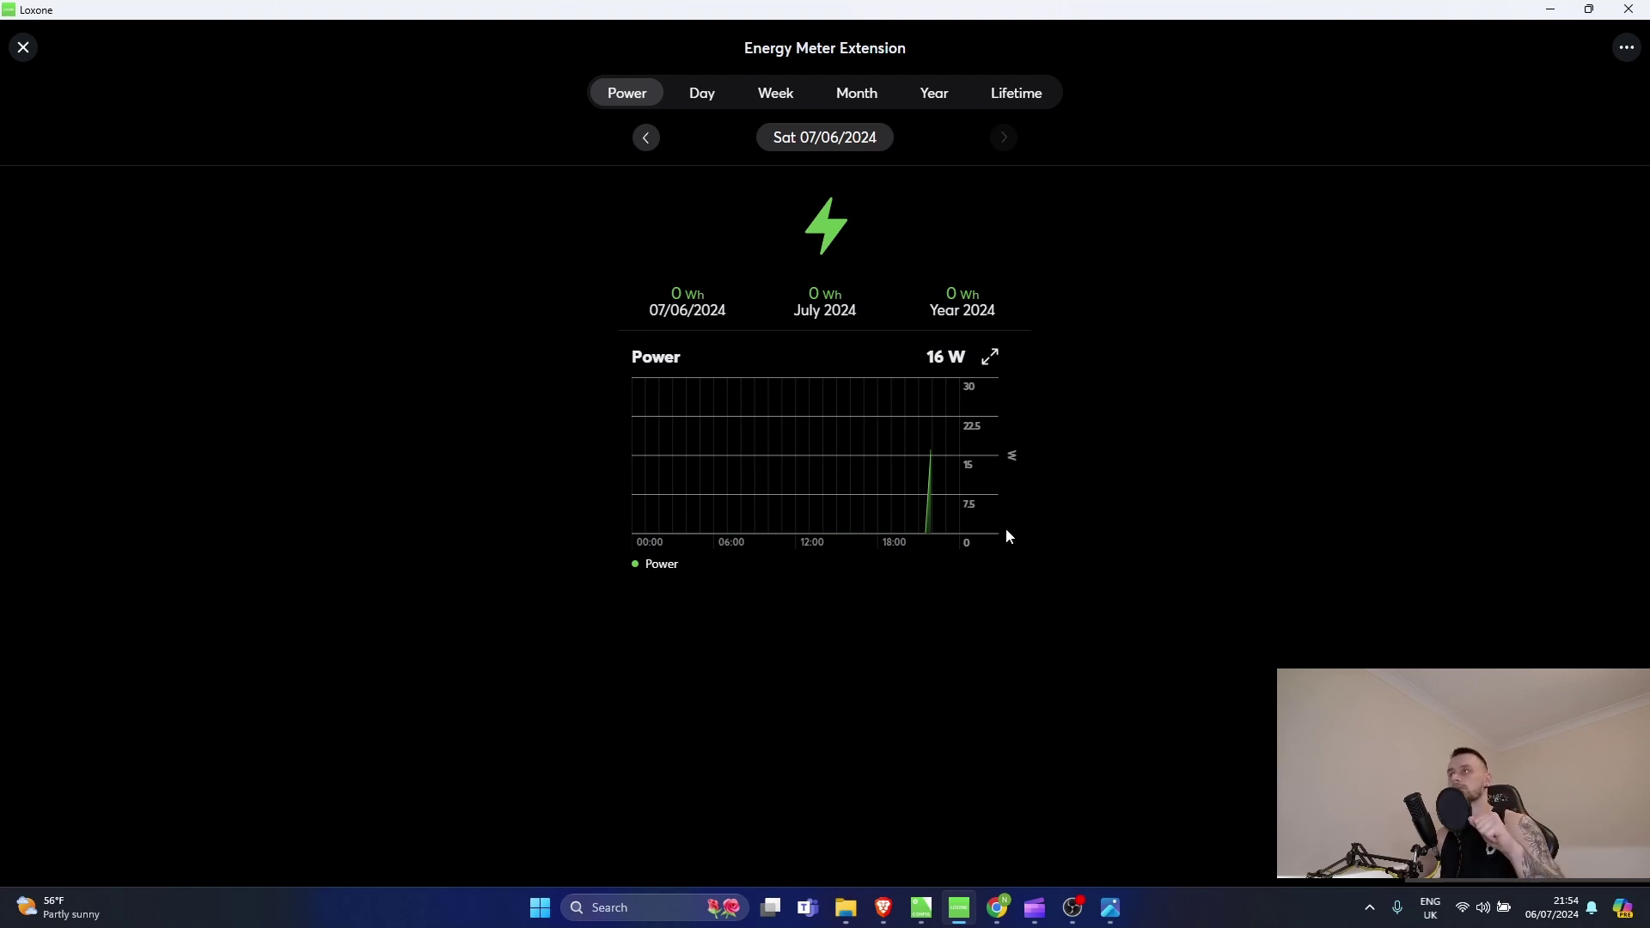
left_click(1553, 13)
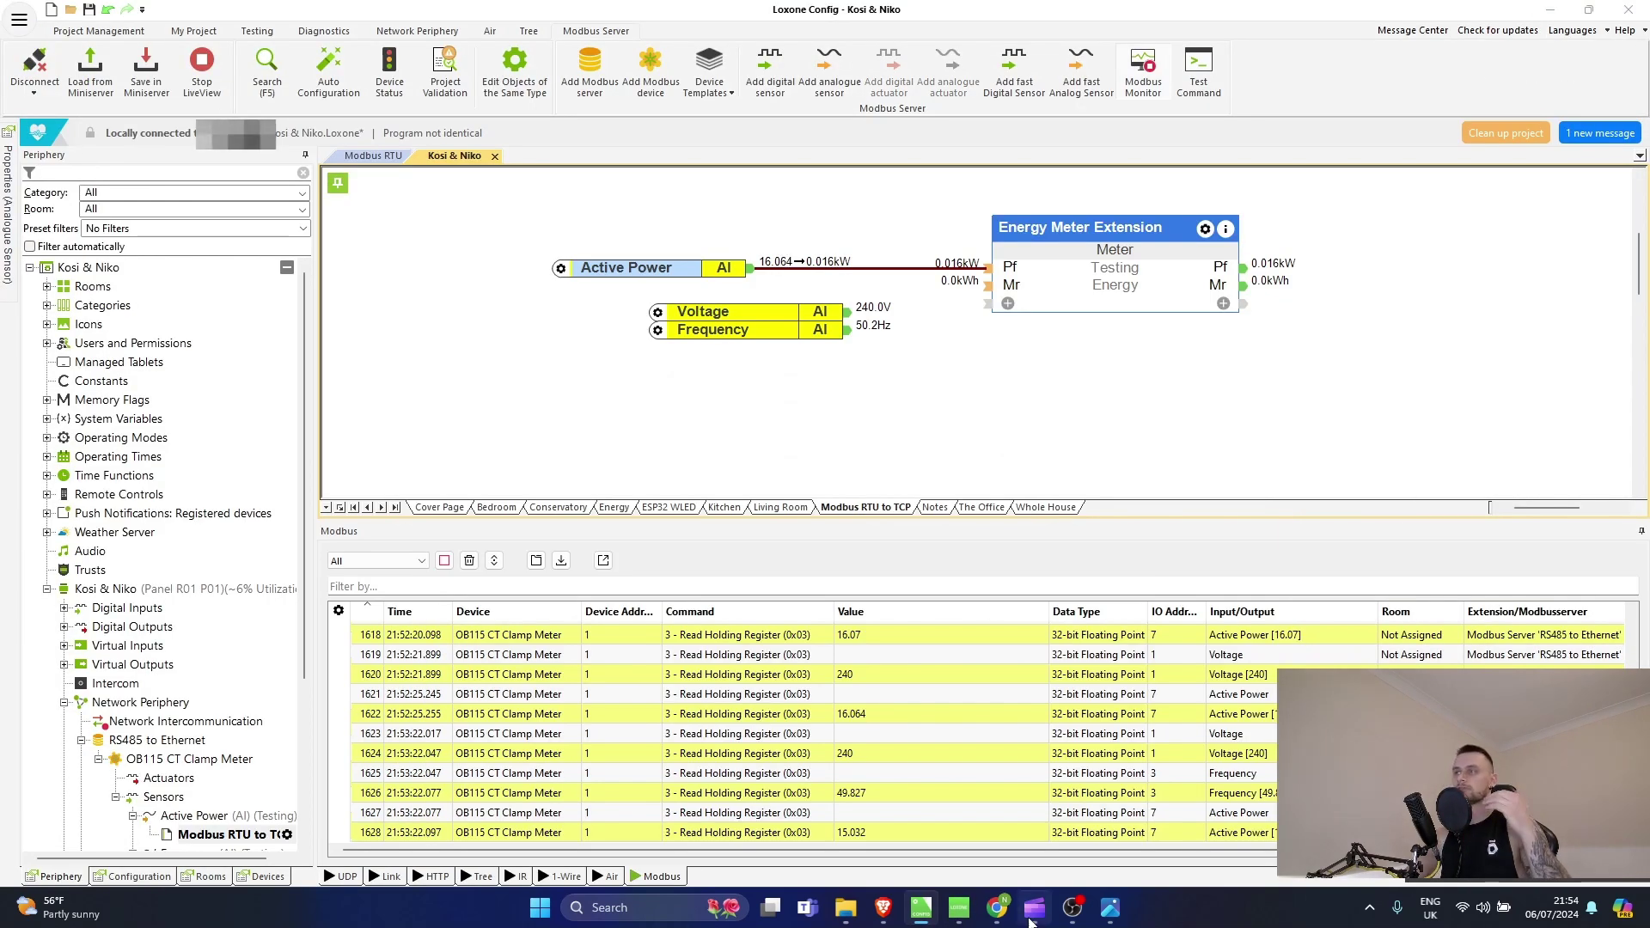
Switch to Chrome and review the Waveshare RS485-to-Ethernet converter's product description and its serial and software specifications
mouse_move(999, 907)
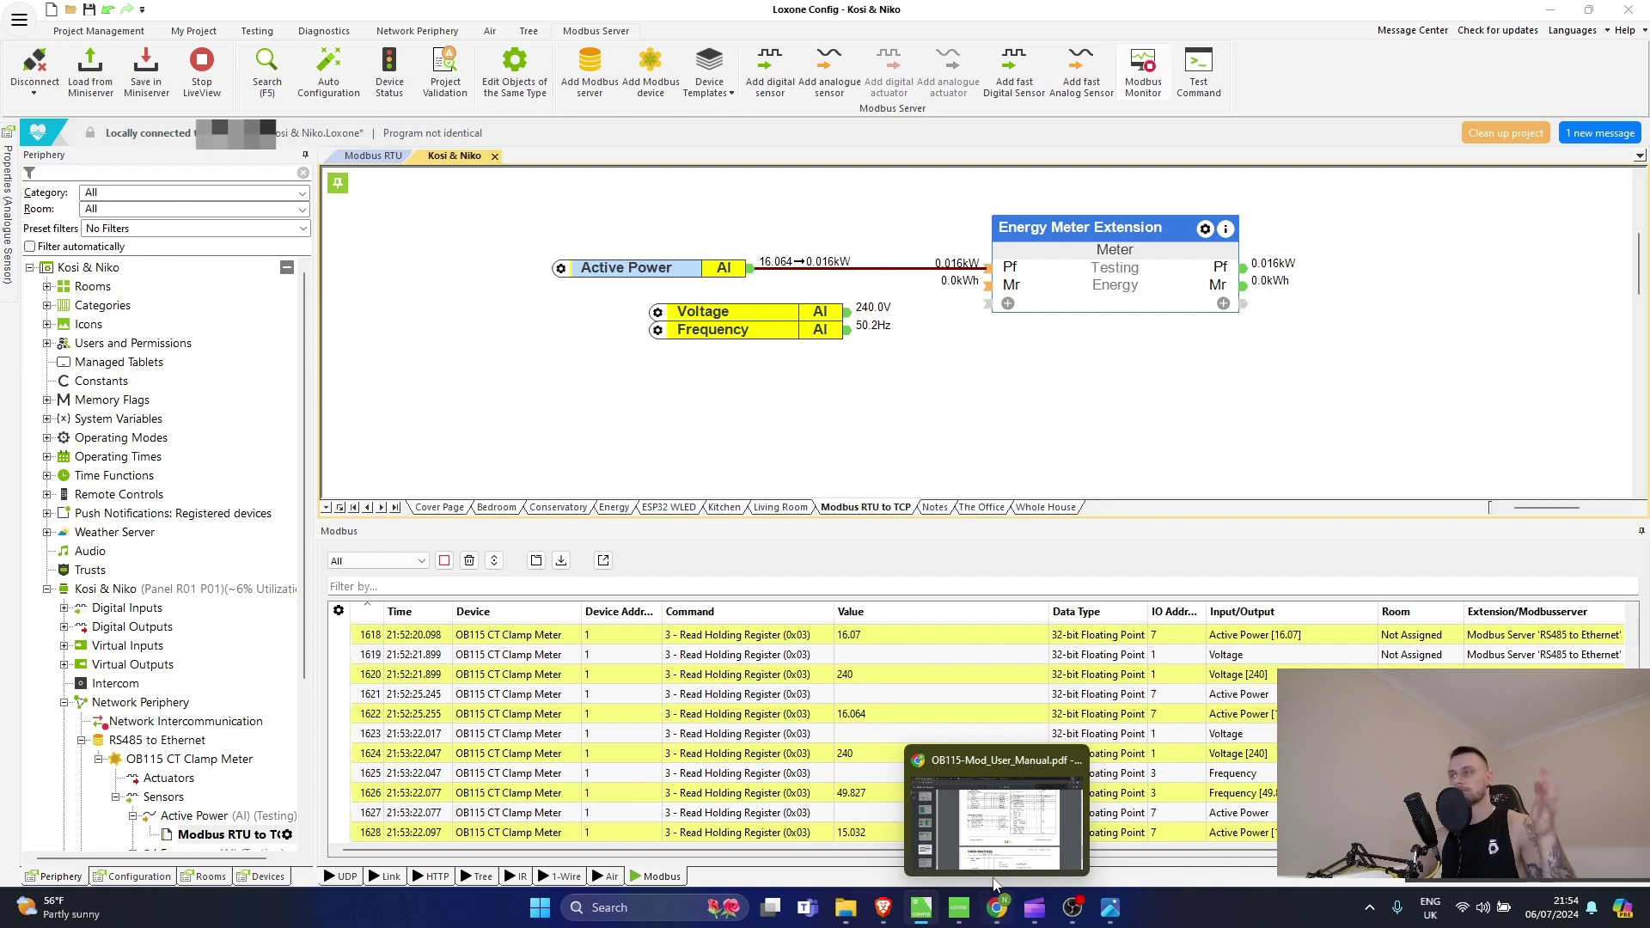
left_click(997, 829)
left_click(335, 17)
scroll(751, 606, "down", 20)
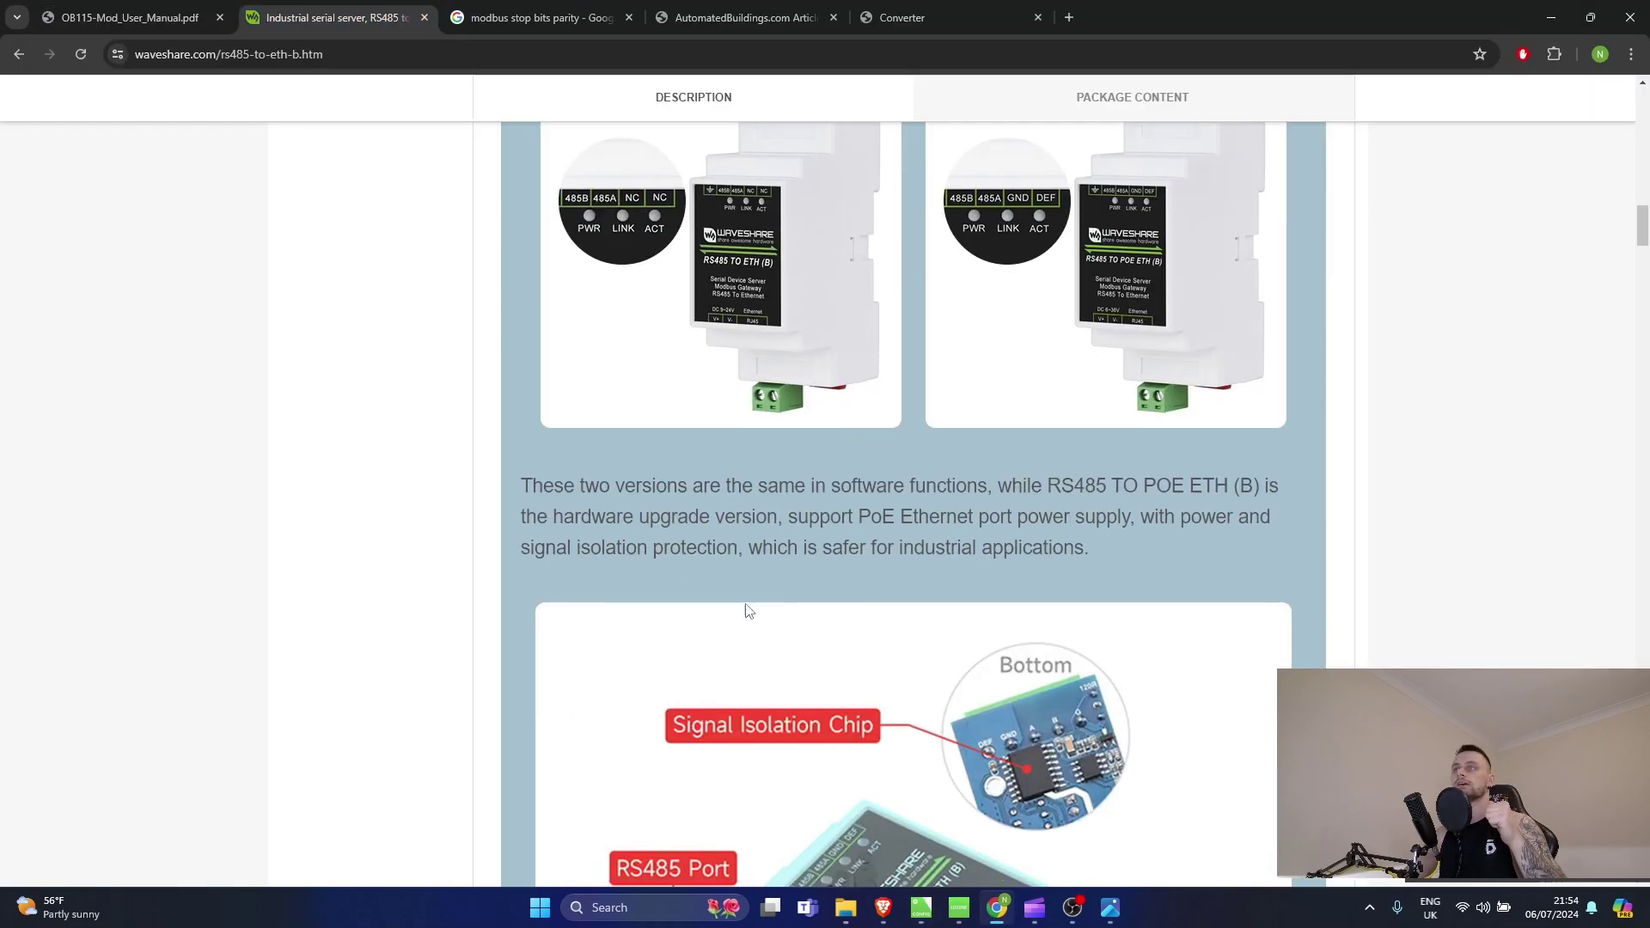
scroll(760, 608, "down", 4)
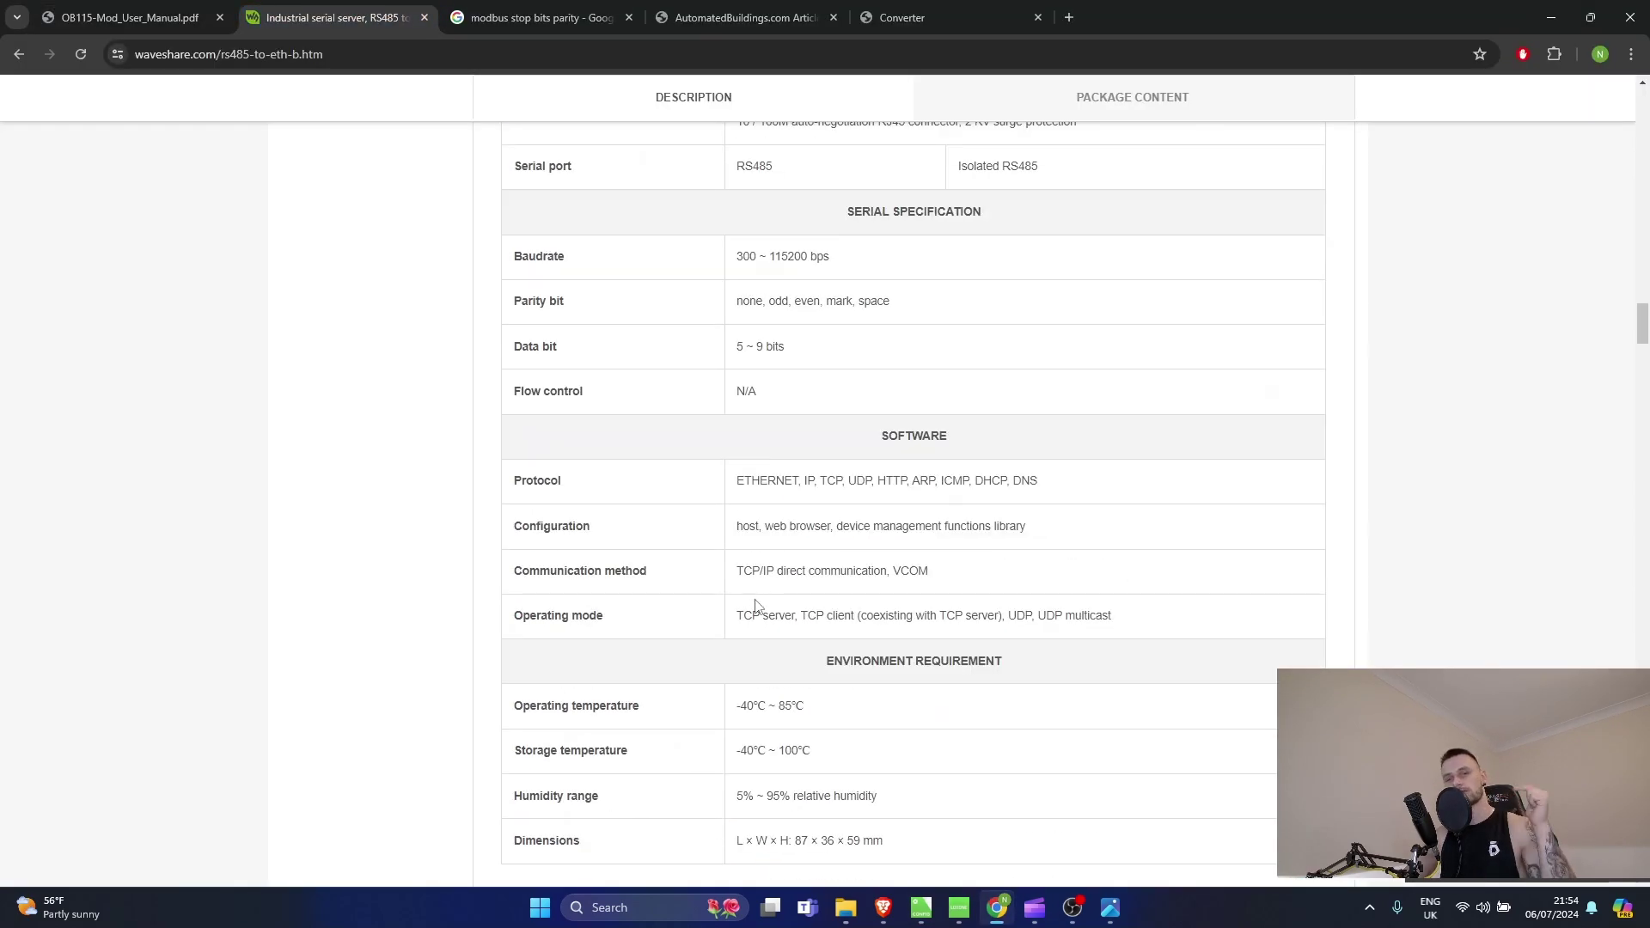